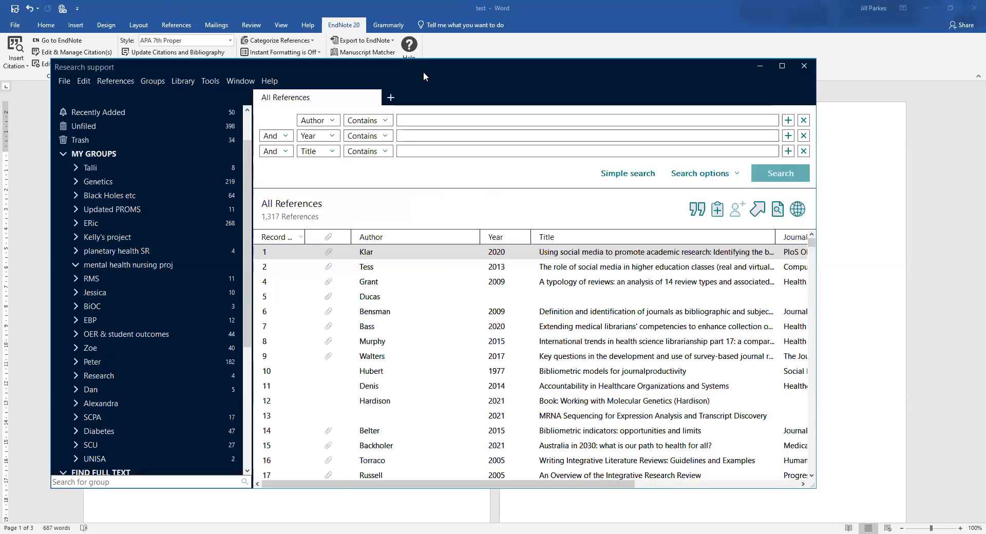
pyautogui.moveTo(423, 72); pyautogui.dragTo(457, 77)
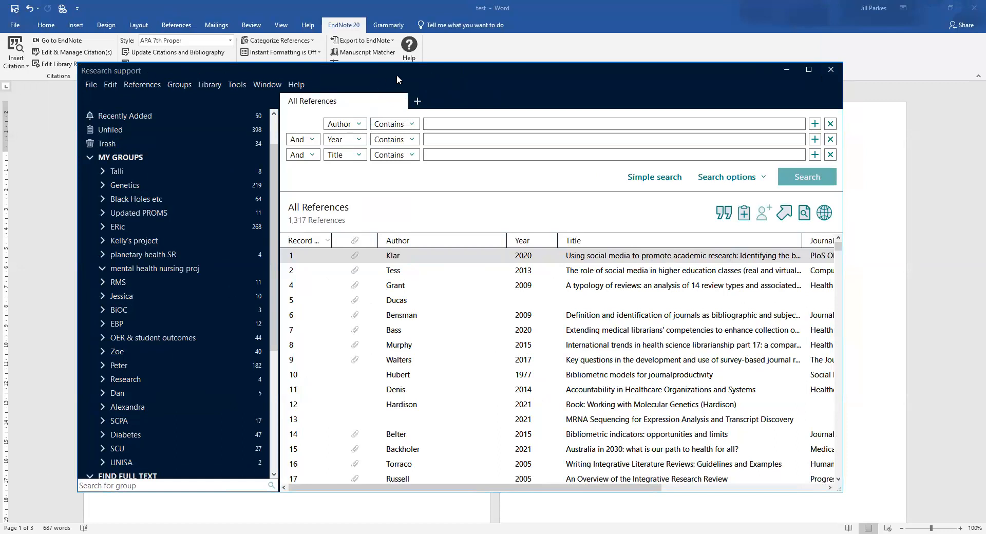
pyautogui.moveTo(389, 78); pyautogui.dragTo(381, 75)
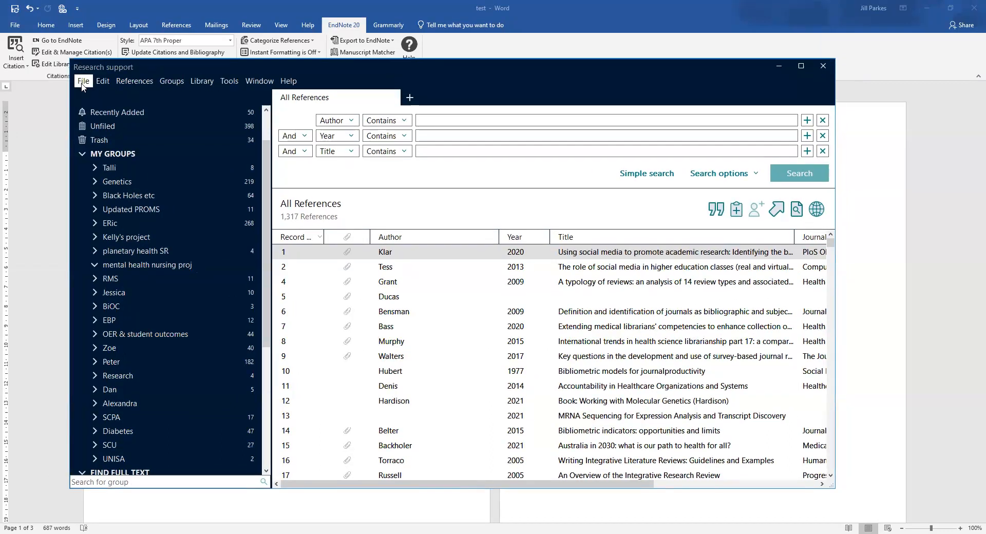
# Set up a compressed library (.enlx) with file attachments for the selected references, and cancel before saving it
pyautogui.click(83, 82)
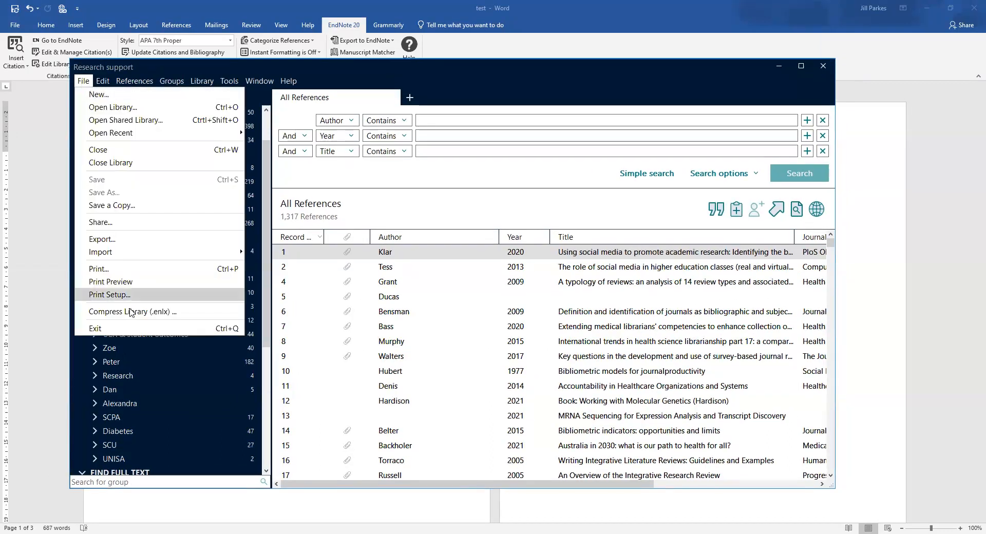
pyautogui.click(144, 312)
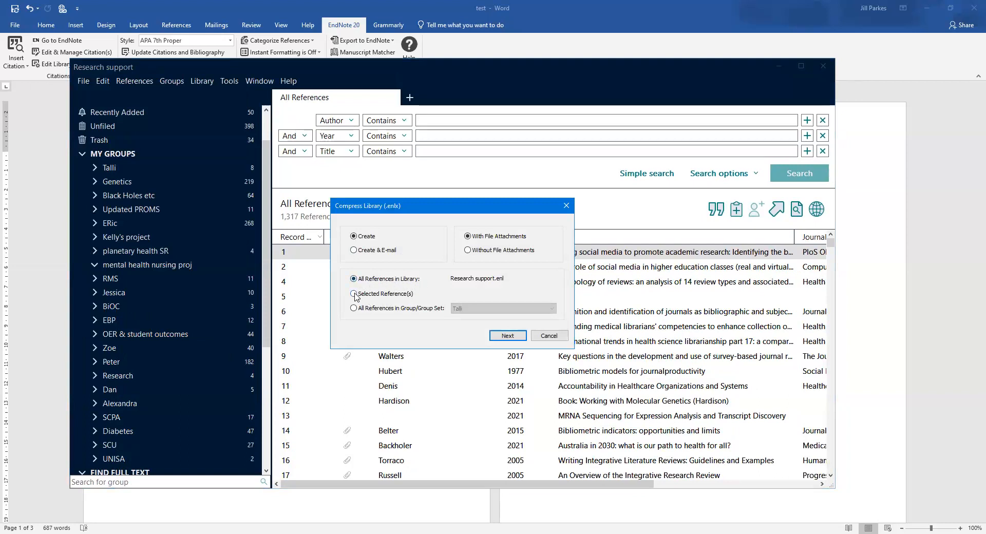
pyautogui.click(354, 309)
pyautogui.click(354, 294)
pyautogui.click(506, 336)
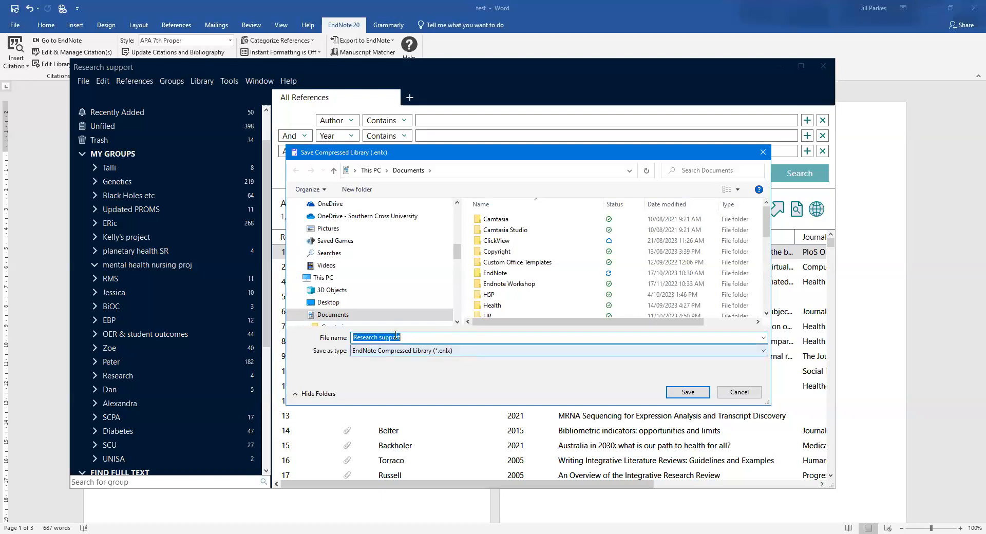
pyautogui.click(739, 392)
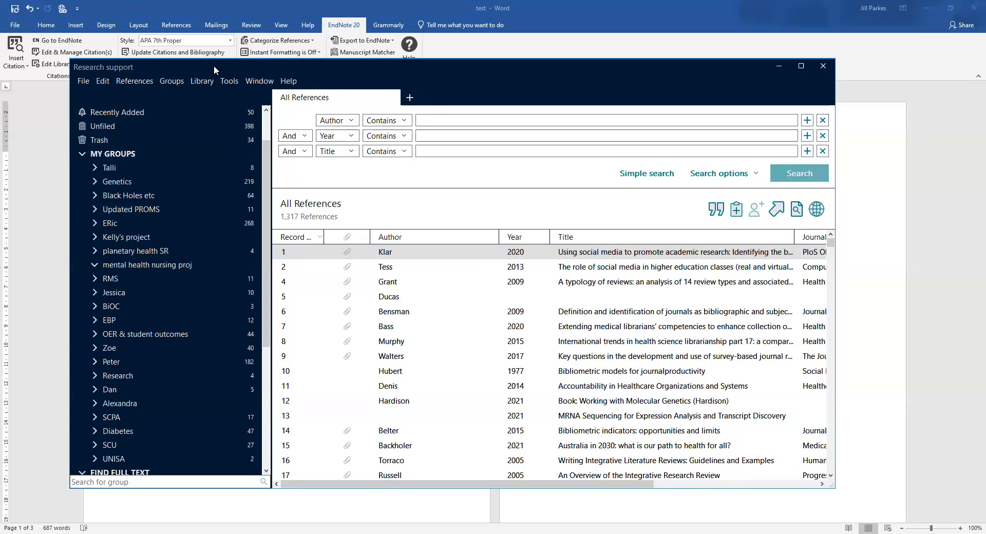
# Open the Libraries preferences and select Research support.enl in the list of libraries opened at startup
pyautogui.moveTo(212, 66); pyautogui.dragTo(205, 58)
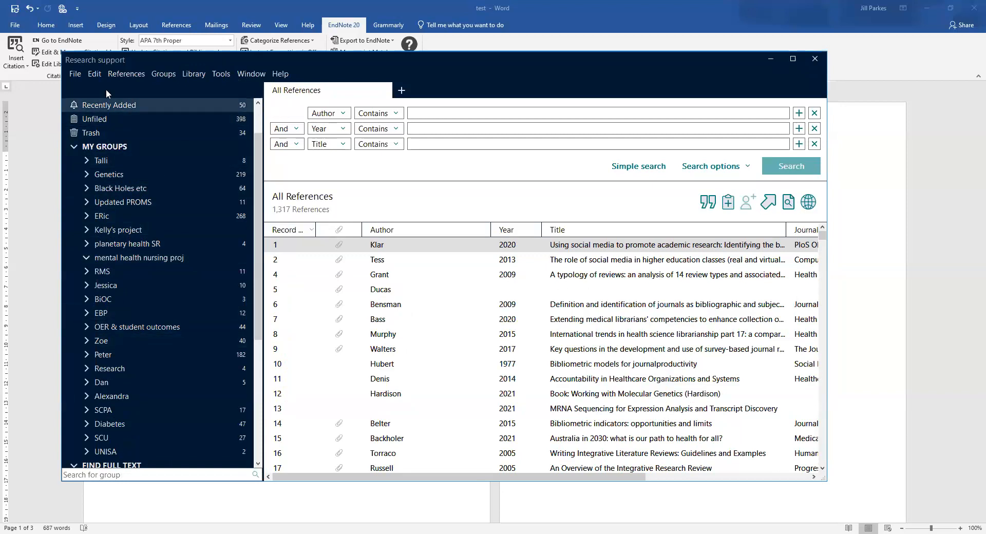
pyautogui.click(93, 75)
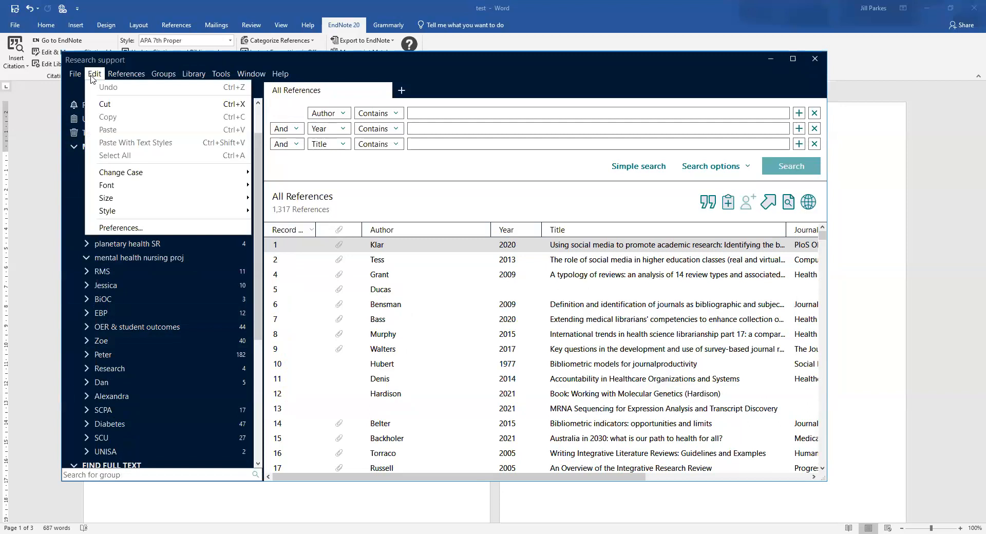
pyautogui.click(138, 229)
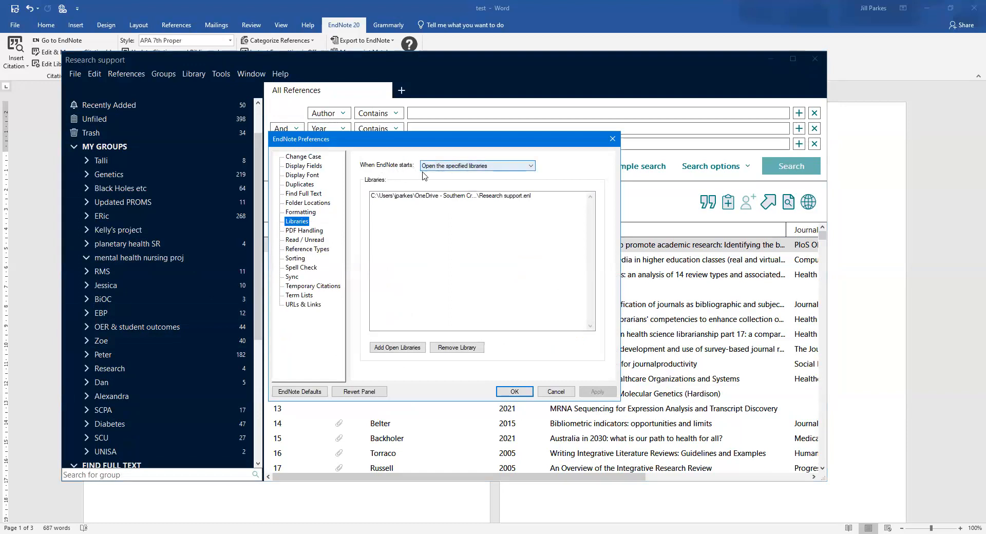
pyautogui.click(421, 199)
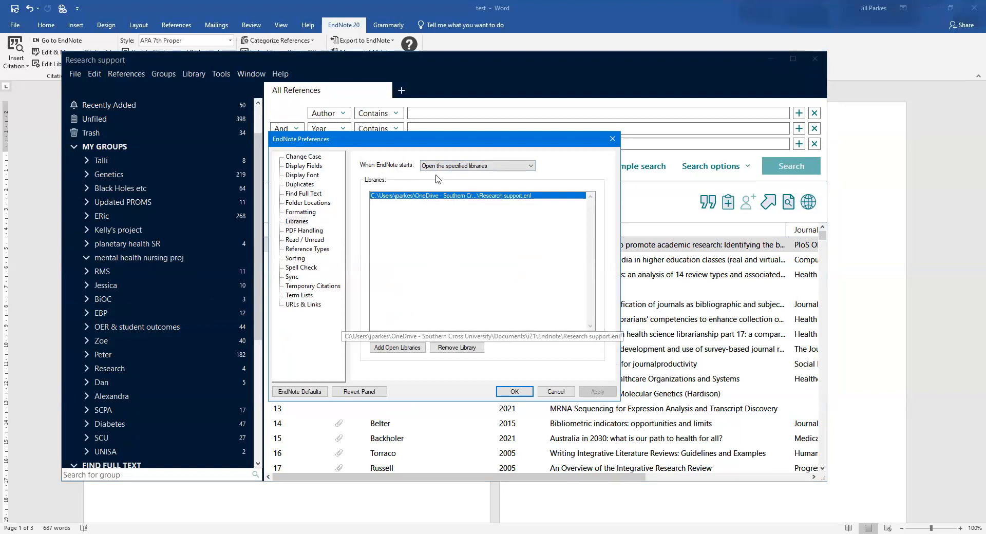
# Examine the choices for which library opens when EndNote starts, and close the preferences
pyautogui.click(453, 166)
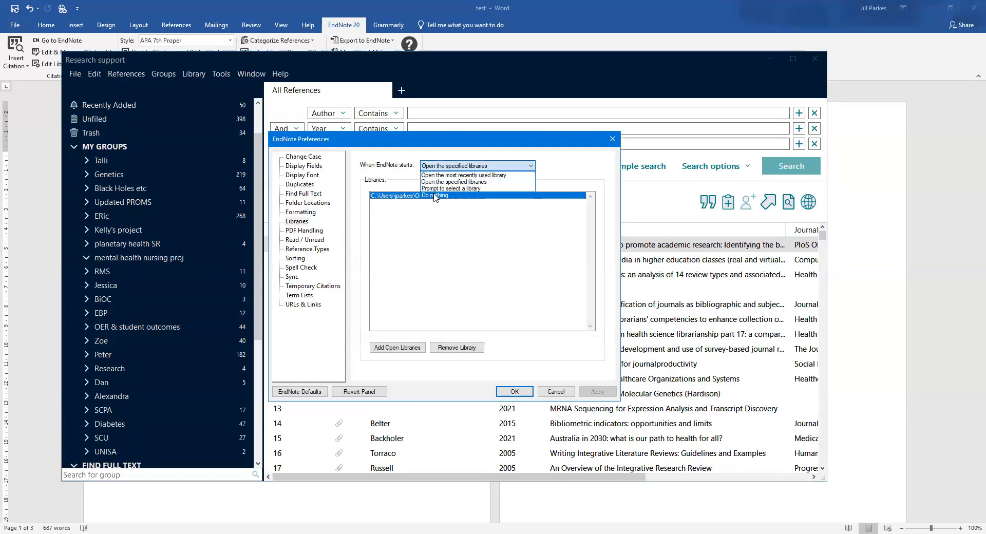
pyautogui.click(442, 165)
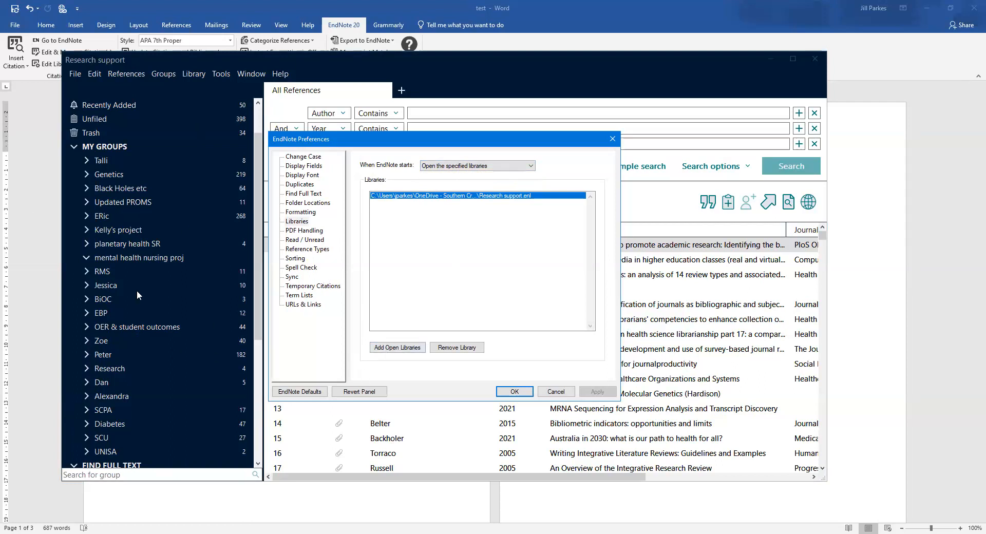
pyautogui.click(456, 166)
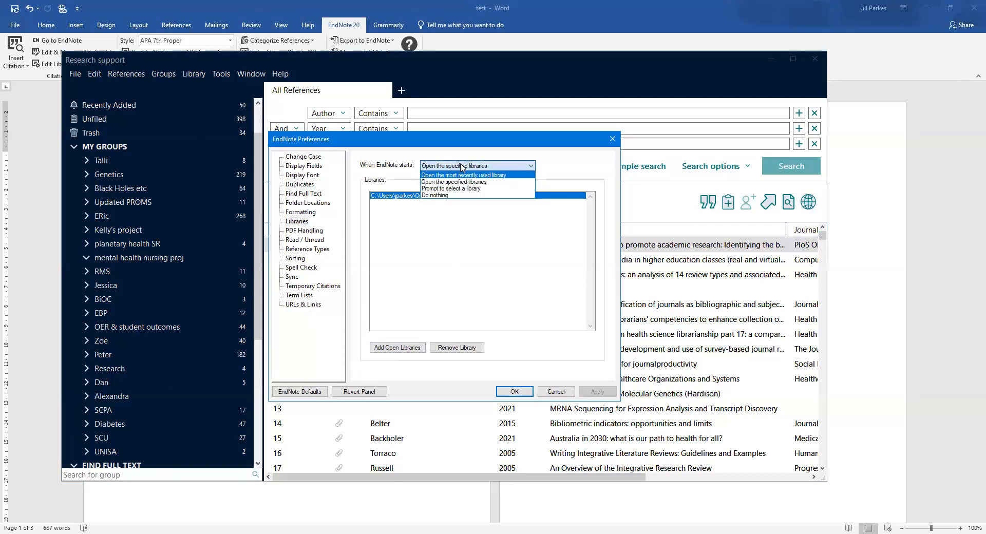
pyautogui.click(462, 167)
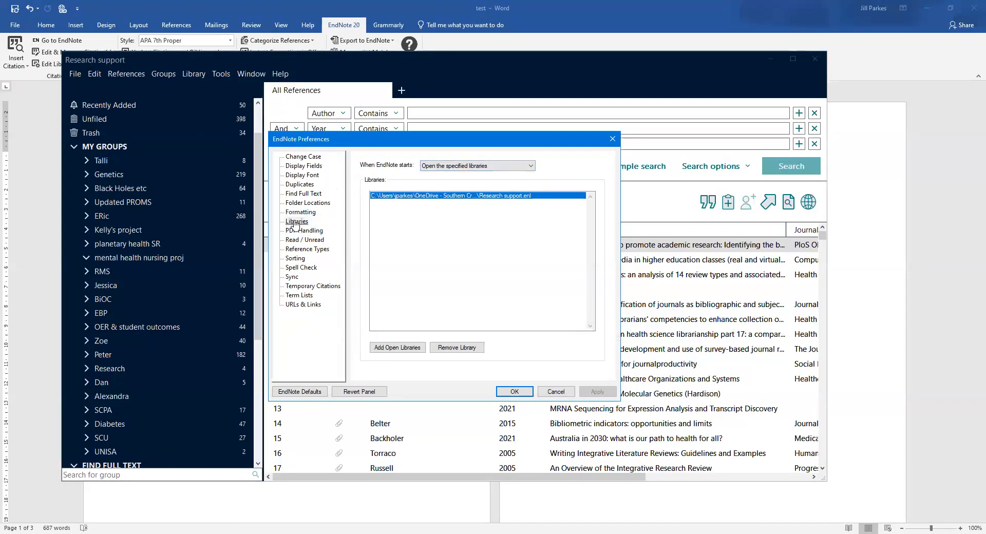
pyautogui.click(443, 166)
pyautogui.click(444, 167)
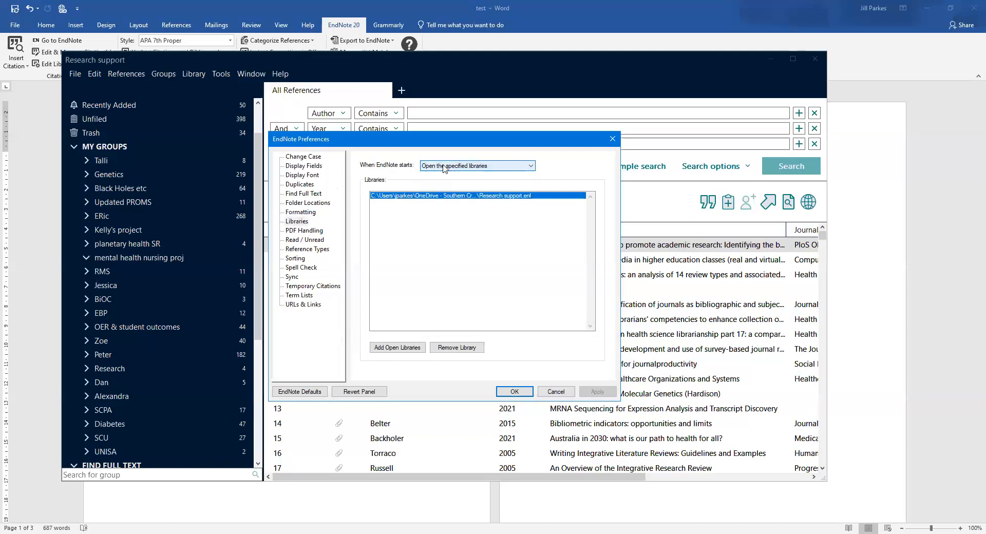
pyautogui.click(444, 166)
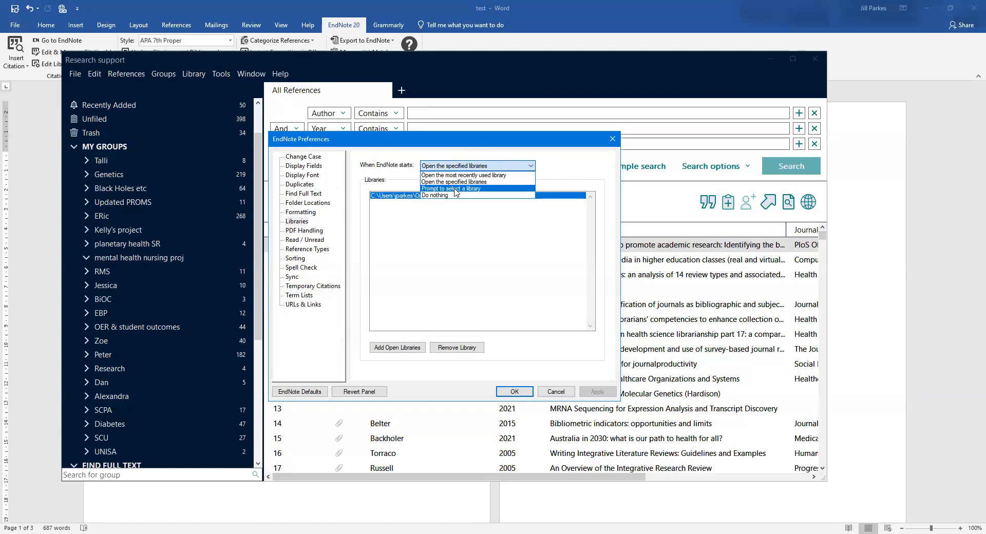
pyautogui.click(564, 169)
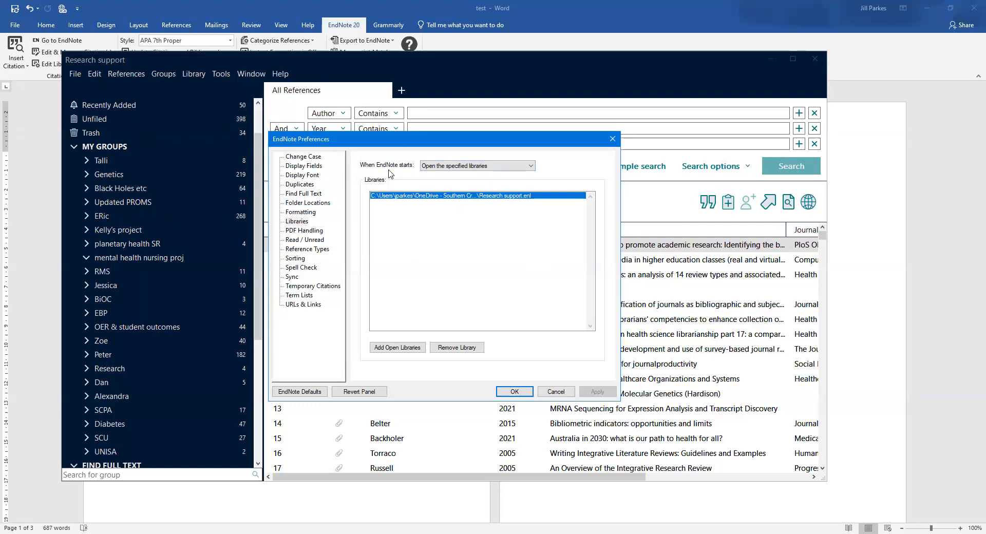
pyautogui.click(460, 168)
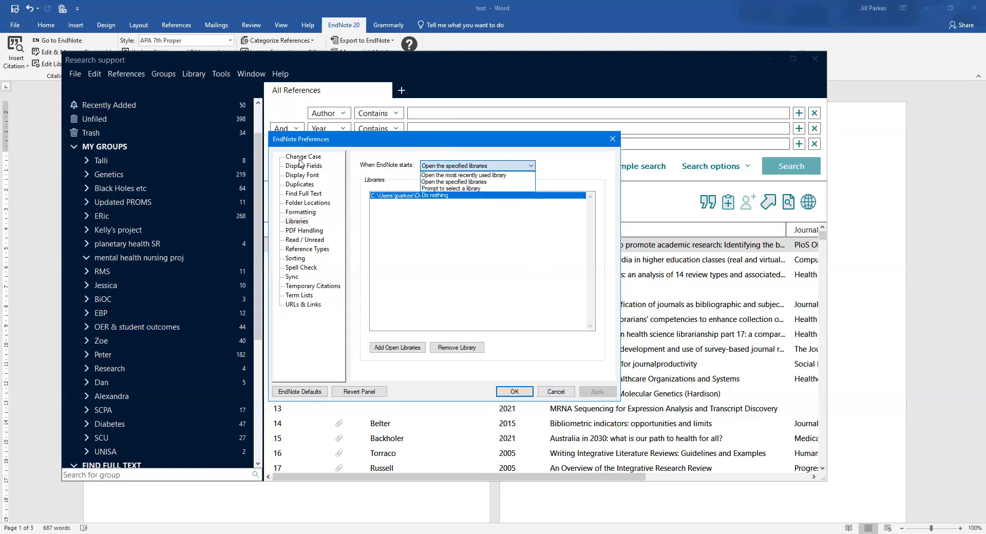
pyautogui.click(302, 222)
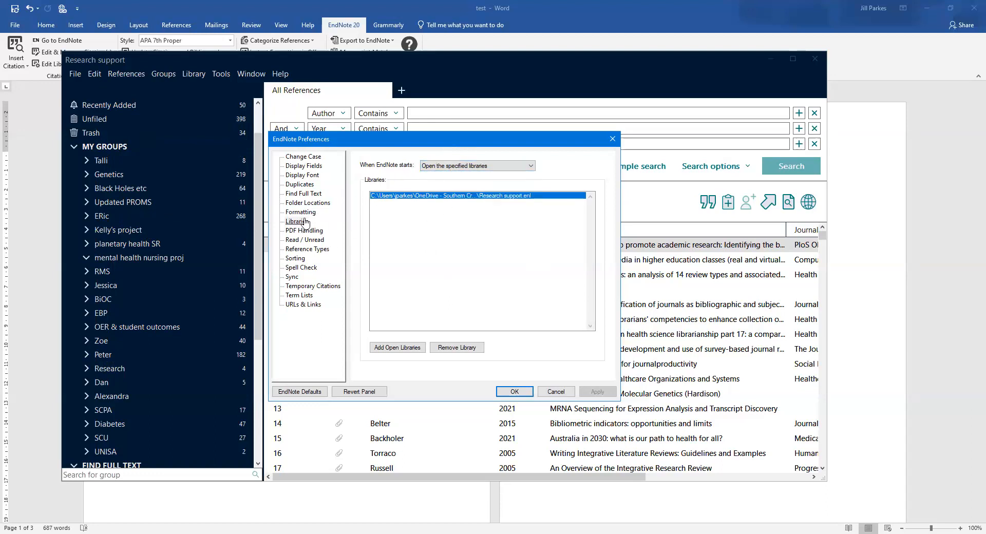
pyautogui.click(453, 165)
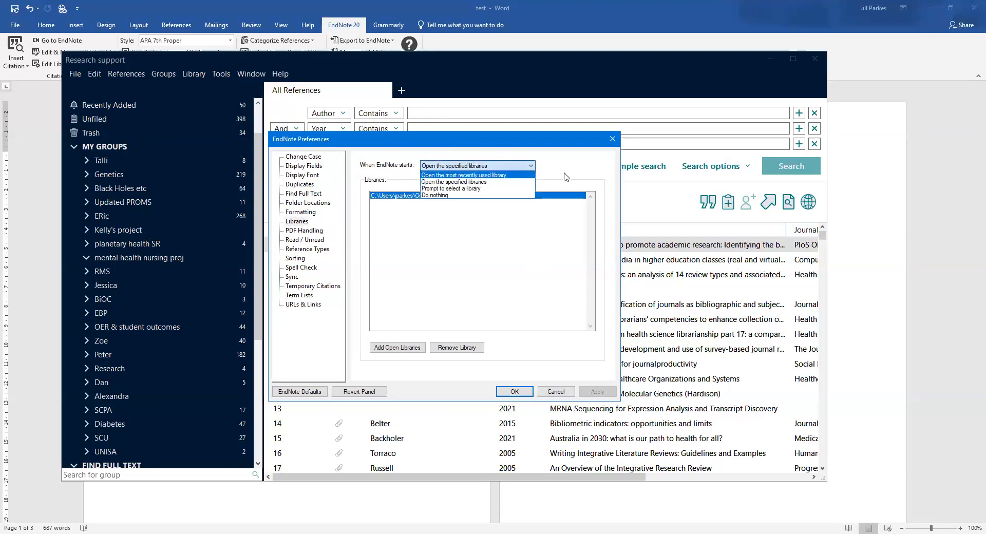
pyautogui.click(517, 396)
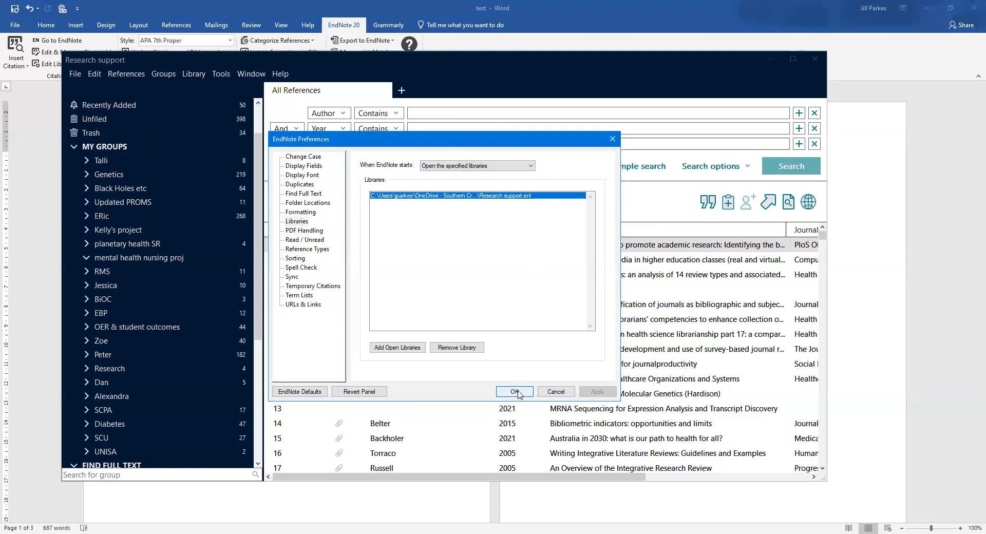
pyautogui.click(515, 392)
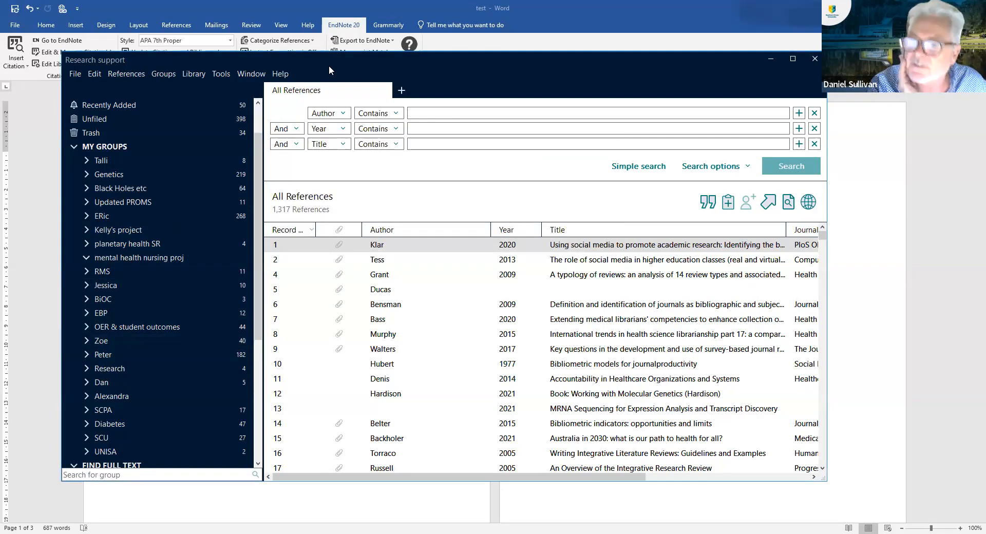
pyautogui.moveTo(326, 70); pyautogui.dragTo(330, 71)
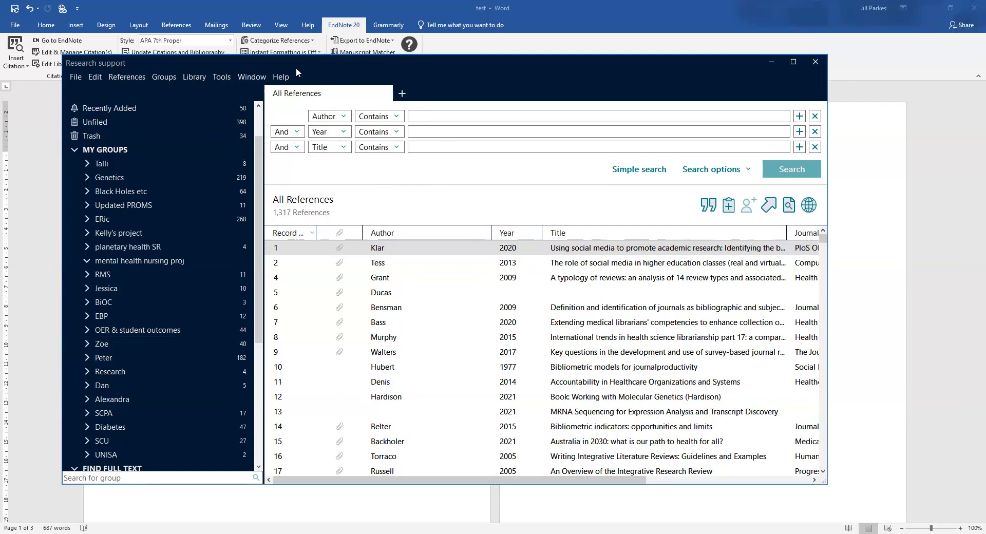
pyautogui.moveTo(300, 68); pyautogui.dragTo(285, 65)
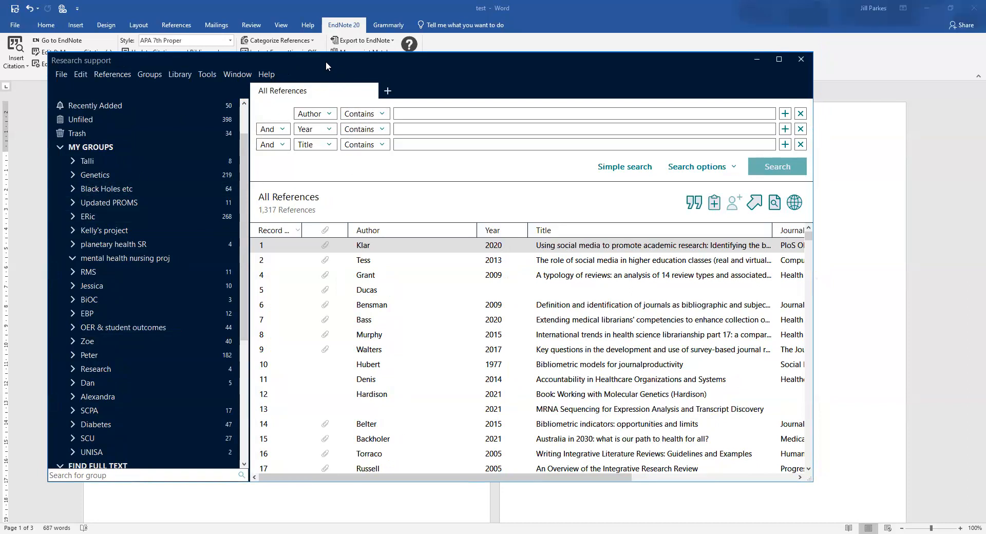
pyautogui.moveTo(362, 62); pyautogui.dragTo(374, 66)
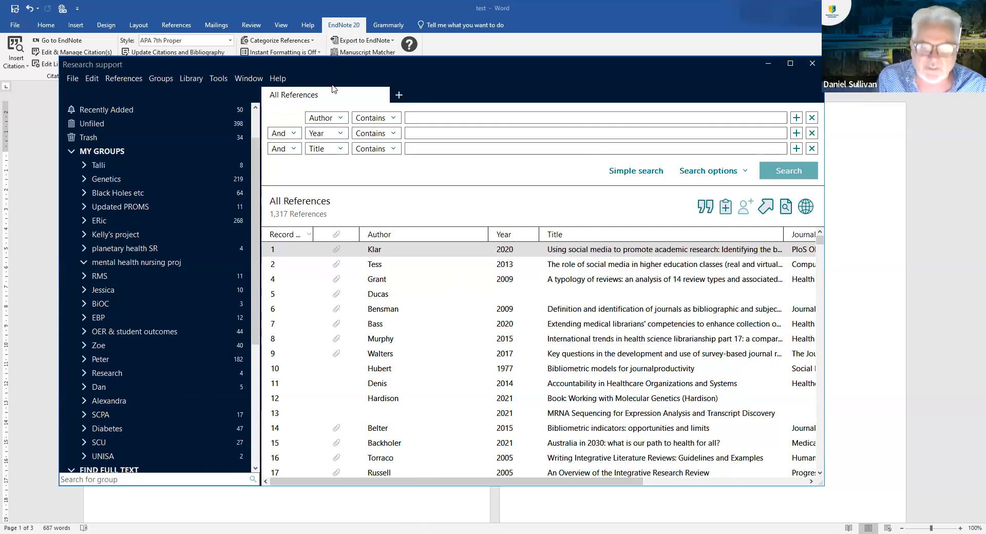
pyautogui.moveTo(334, 66); pyautogui.dragTo(337, 75)
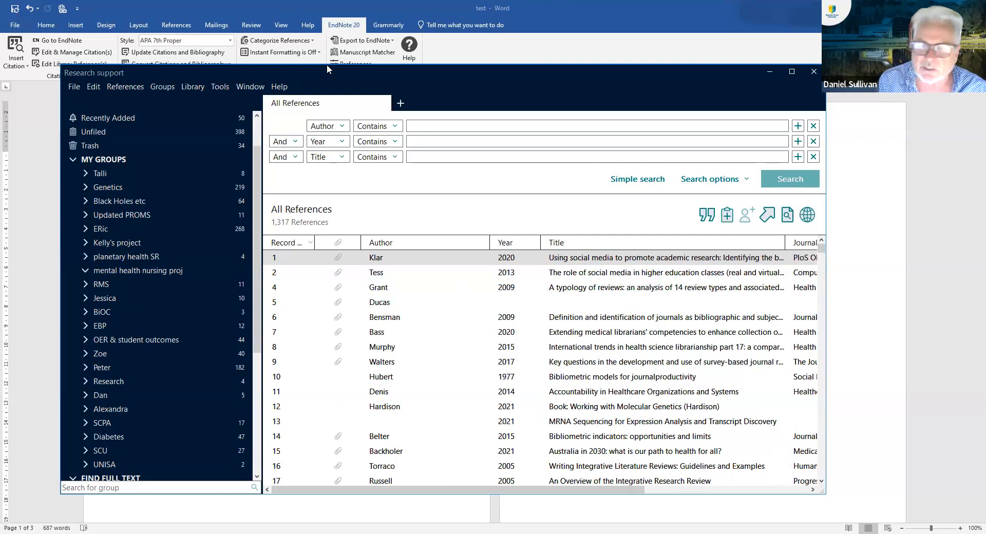
pyautogui.moveTo(336, 75); pyautogui.dragTo(327, 65)
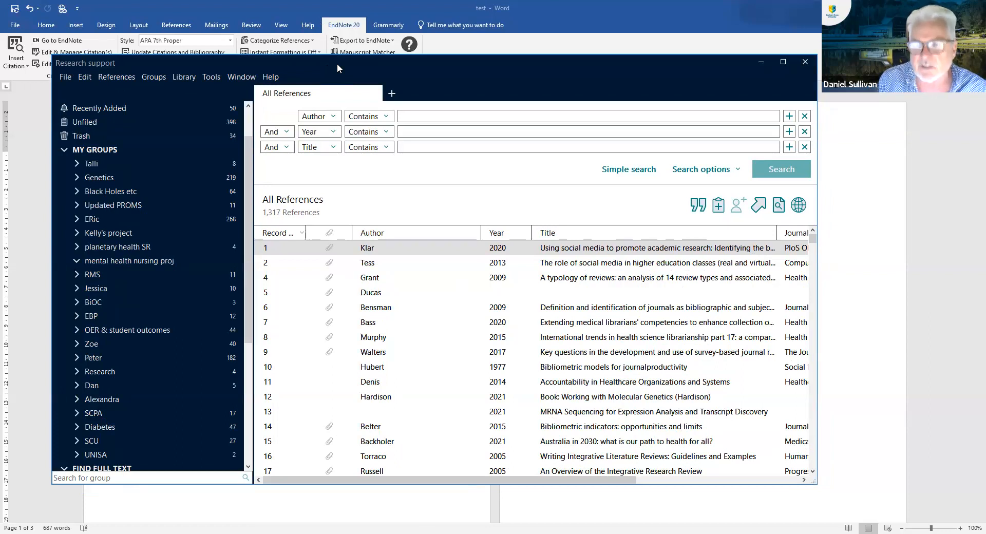
pyautogui.click(212, 77)
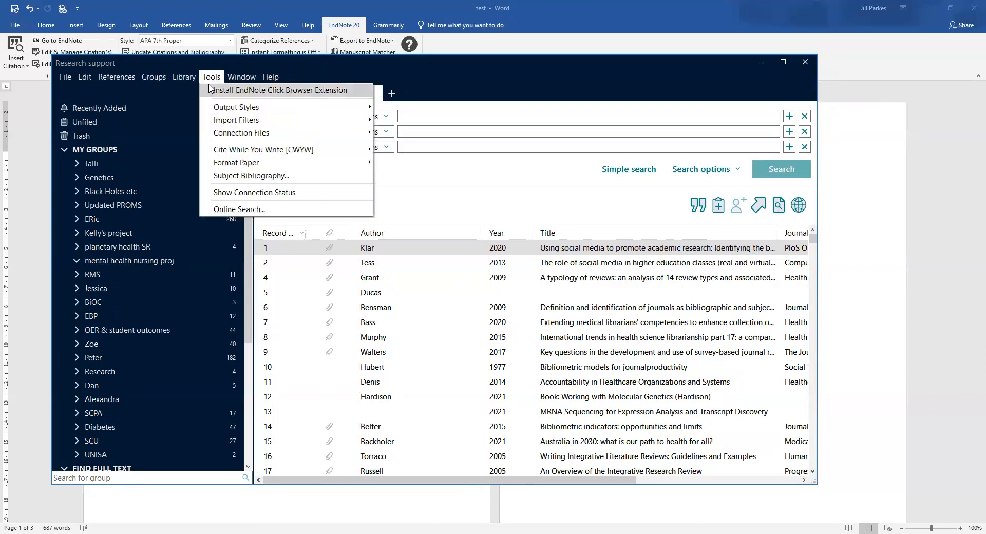
pyautogui.moveTo(171, 76)
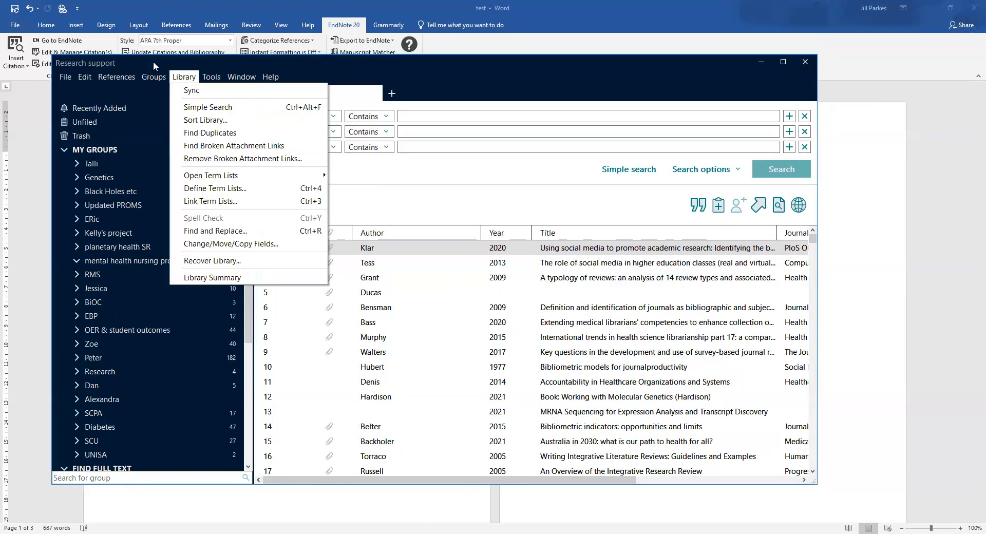
pyautogui.click(305, 69)
pyautogui.click(209, 77)
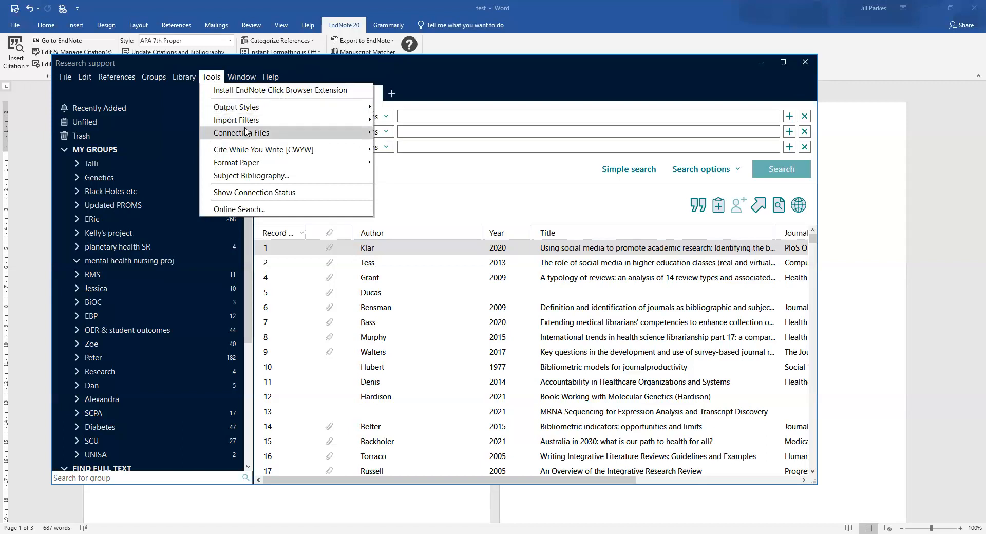
pyautogui.moveTo(246, 126)
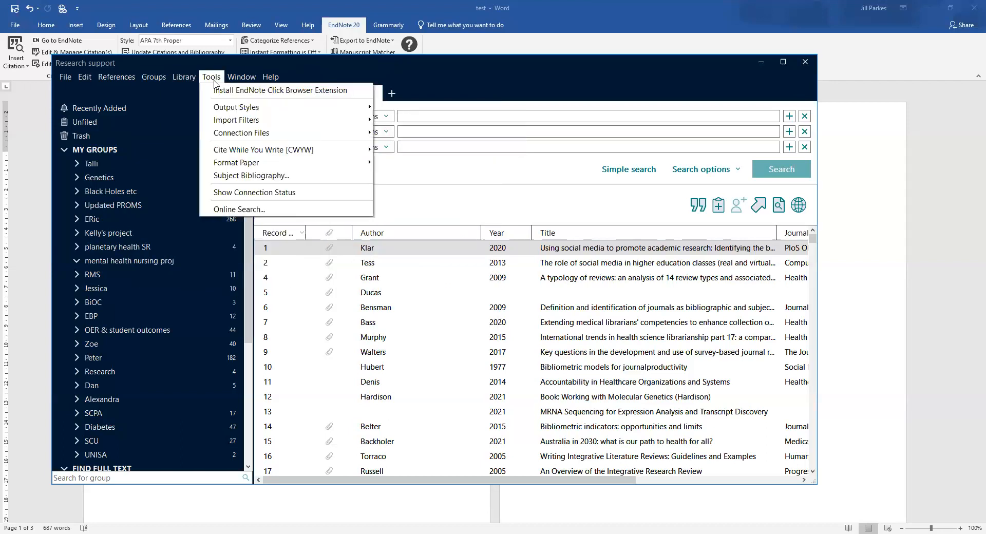
pyautogui.moveTo(225, 110)
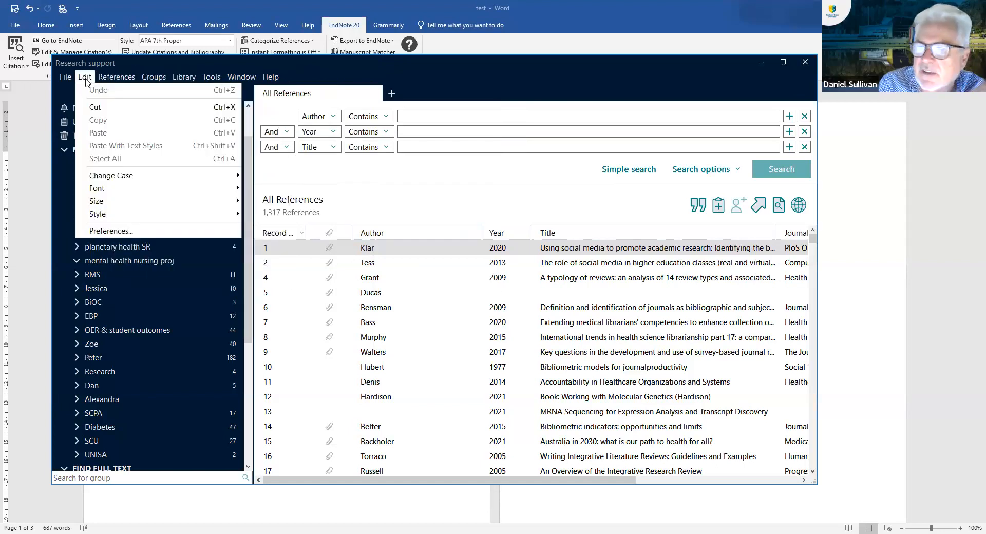
pyautogui.moveTo(99, 83)
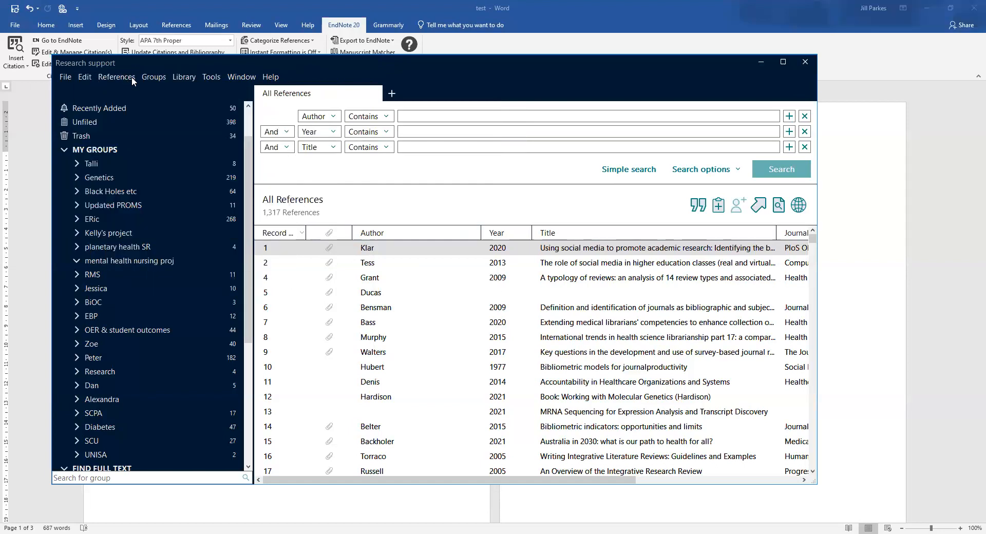
pyautogui.moveTo(150, 83)
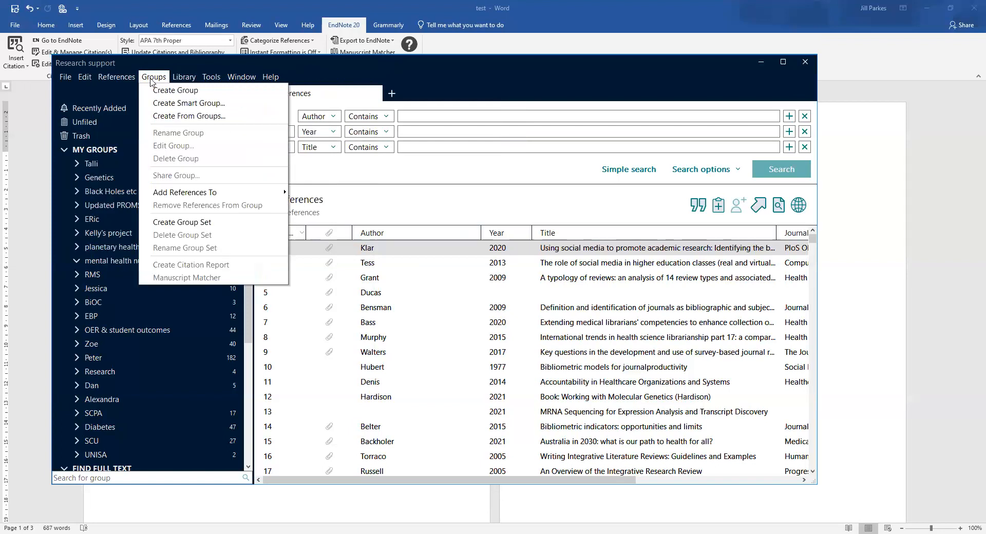
pyautogui.moveTo(186, 84)
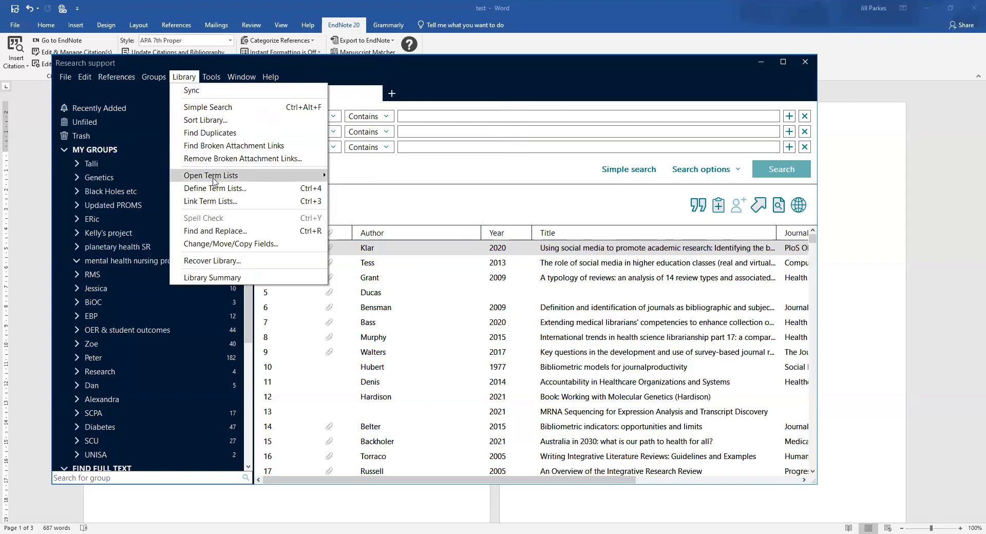
# Open the Journals term list to view its full journal names and abbreviations, and close it
pyautogui.moveTo(214, 179)
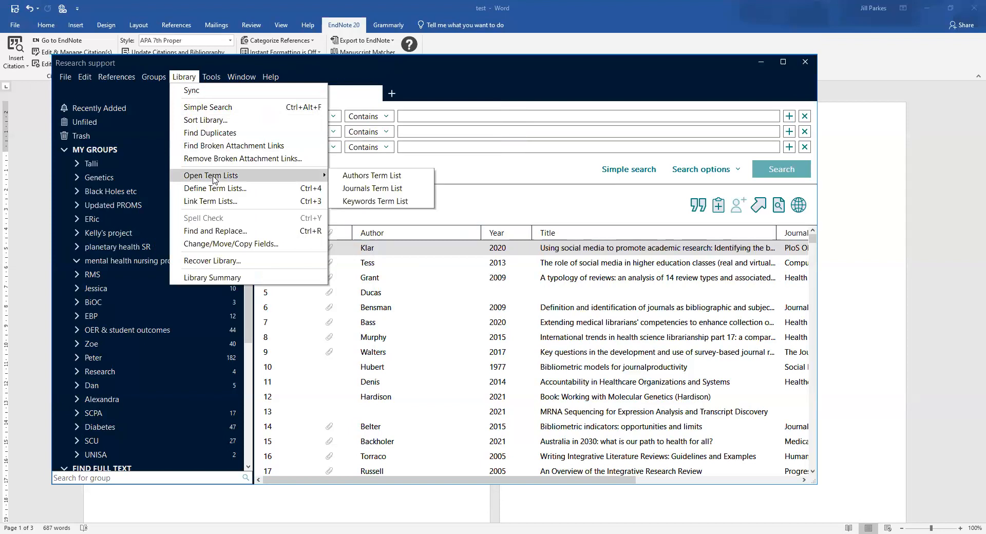
pyautogui.click(369, 191)
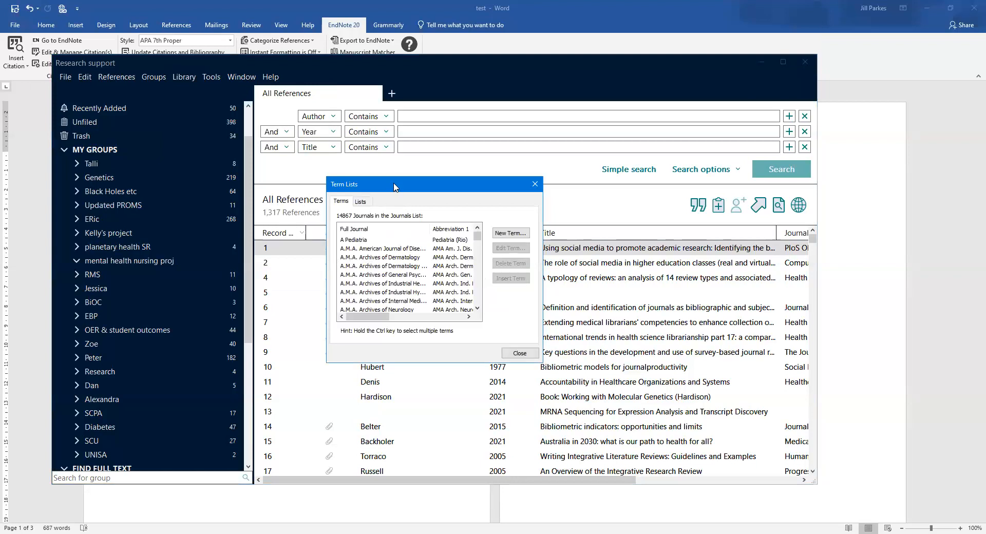
pyautogui.moveTo(391, 184); pyautogui.dragTo(372, 141)
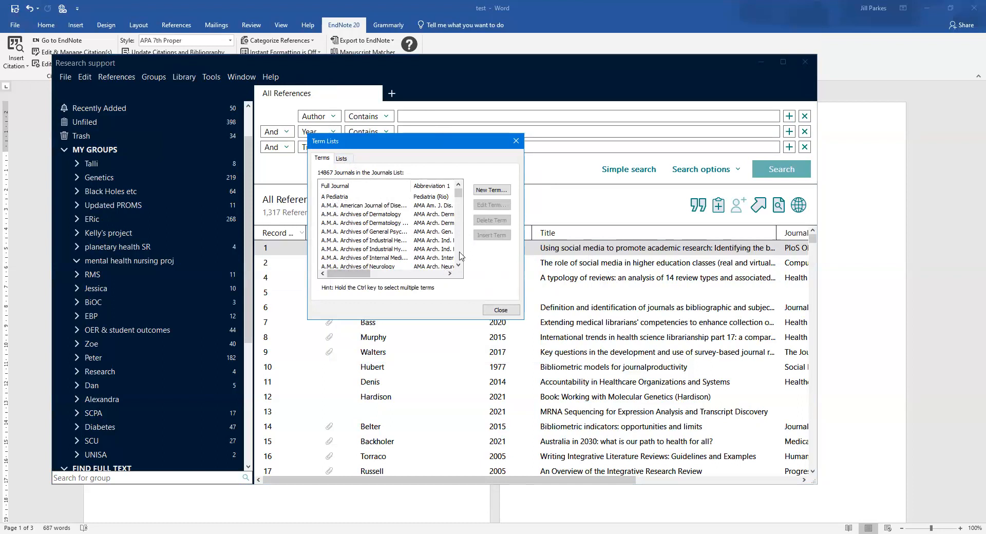
pyautogui.click(503, 310)
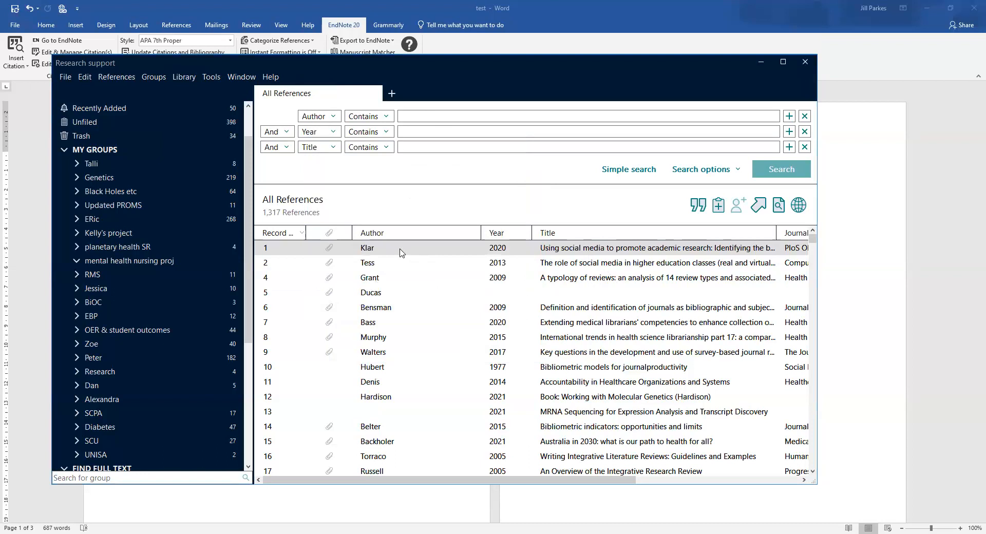
pyautogui.click(400, 252)
# Open the Authors term list, compare neighbouring author entries that share a surname, and close the list
pyautogui.click(185, 79)
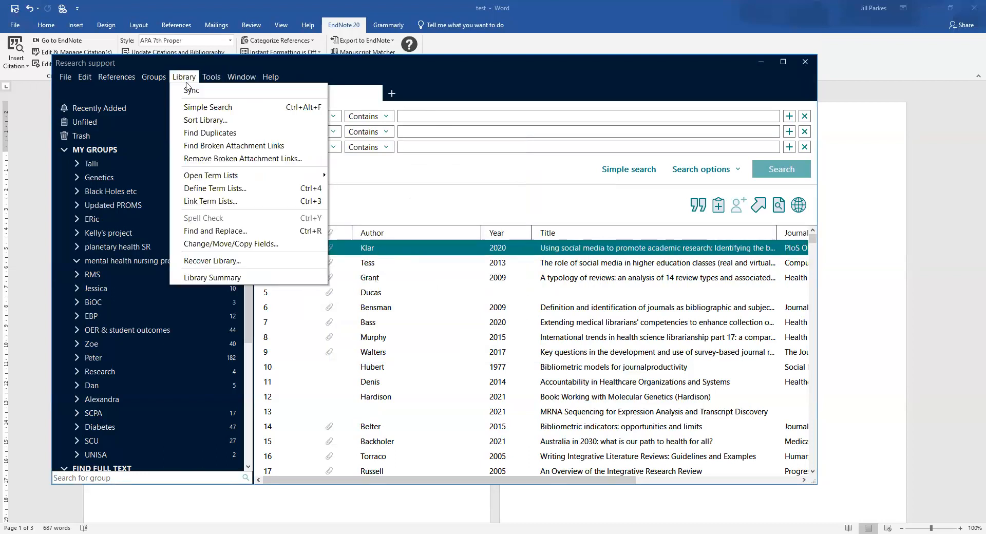
pyautogui.moveTo(244, 176)
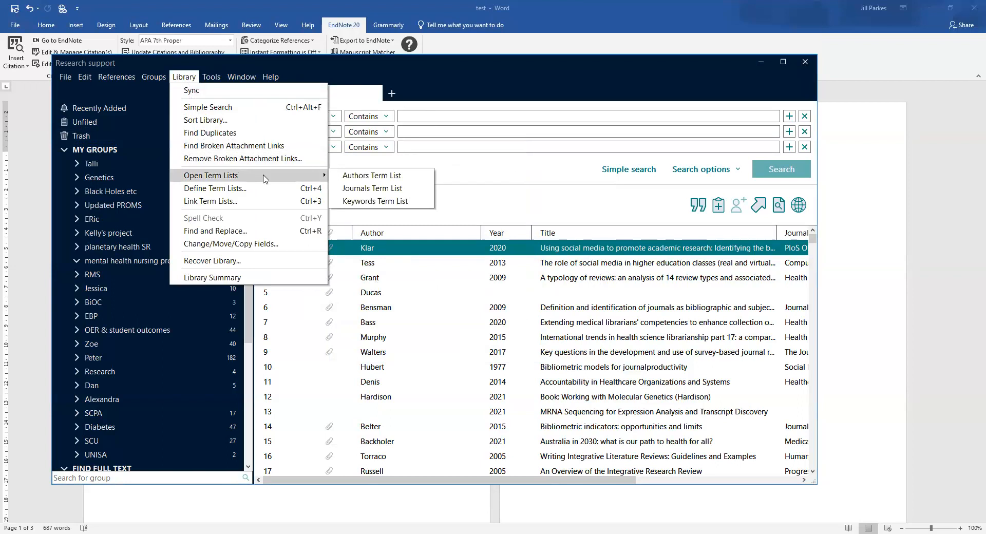
pyautogui.click(354, 177)
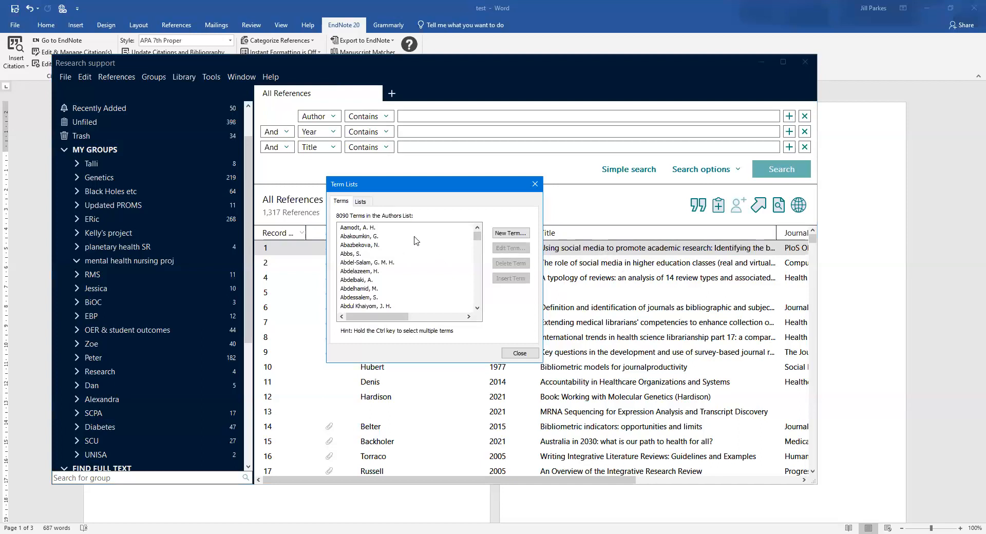
pyautogui.moveTo(480, 239); pyautogui.dragTo(480, 242)
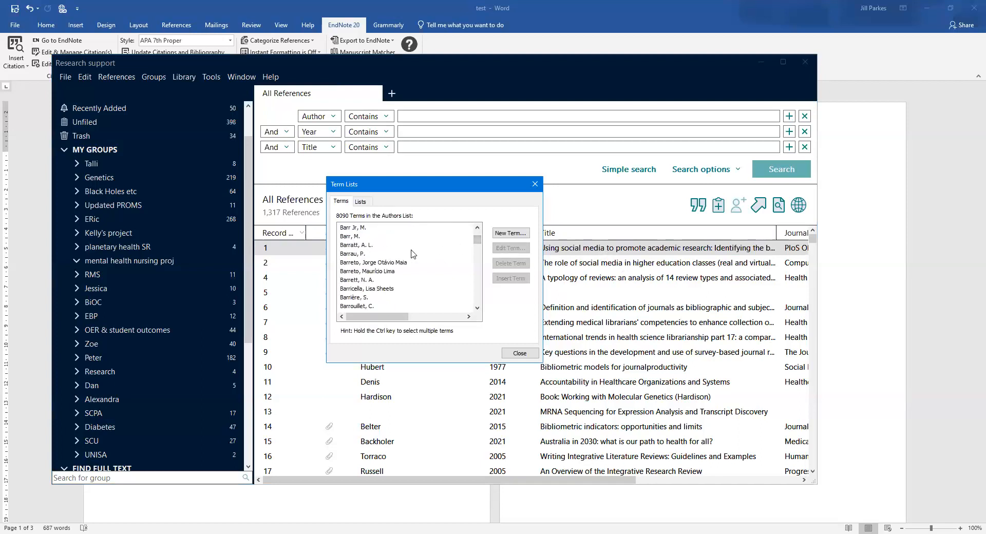
pyautogui.click(359, 253)
pyautogui.click(362, 262)
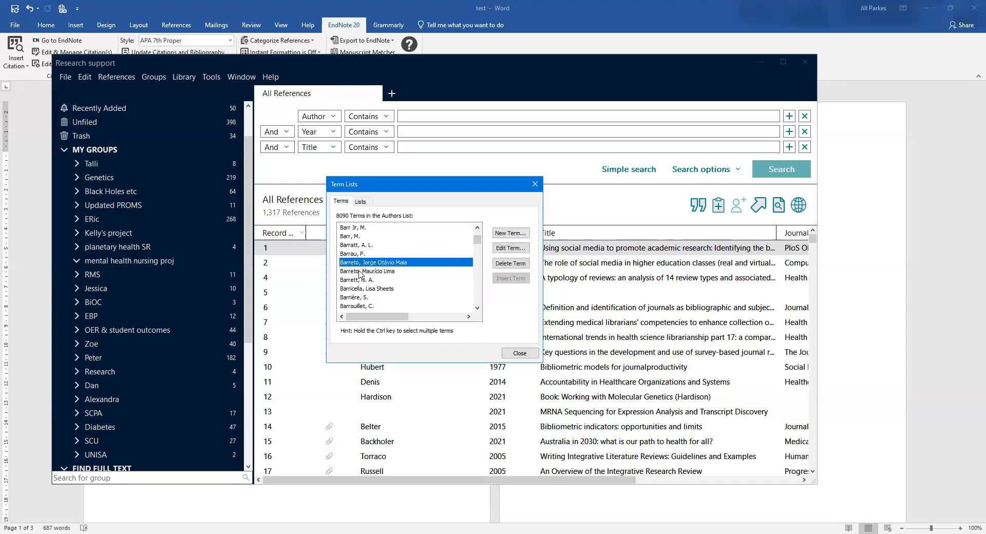
pyautogui.click(360, 272)
pyautogui.click(358, 263)
pyautogui.click(353, 271)
pyautogui.click(364, 262)
pyautogui.click(520, 353)
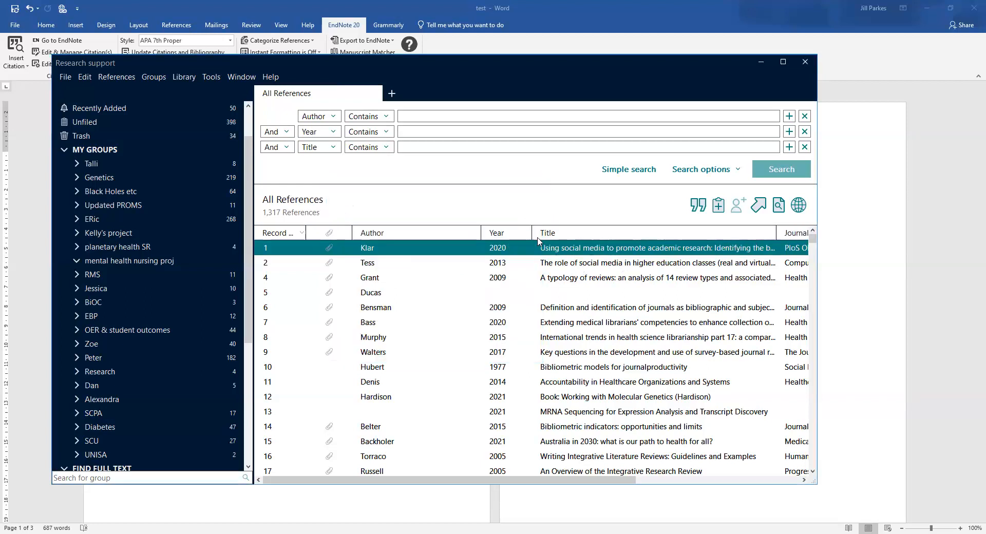
# Open record 1 for editing and place the cursor in its Journal field
pyautogui.doubleClick(587, 251)
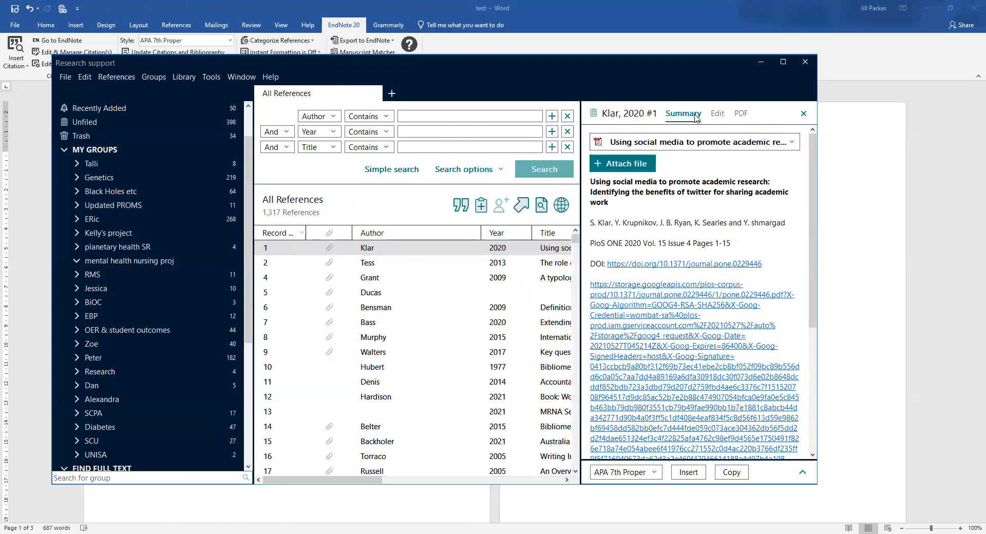
pyautogui.click(717, 114)
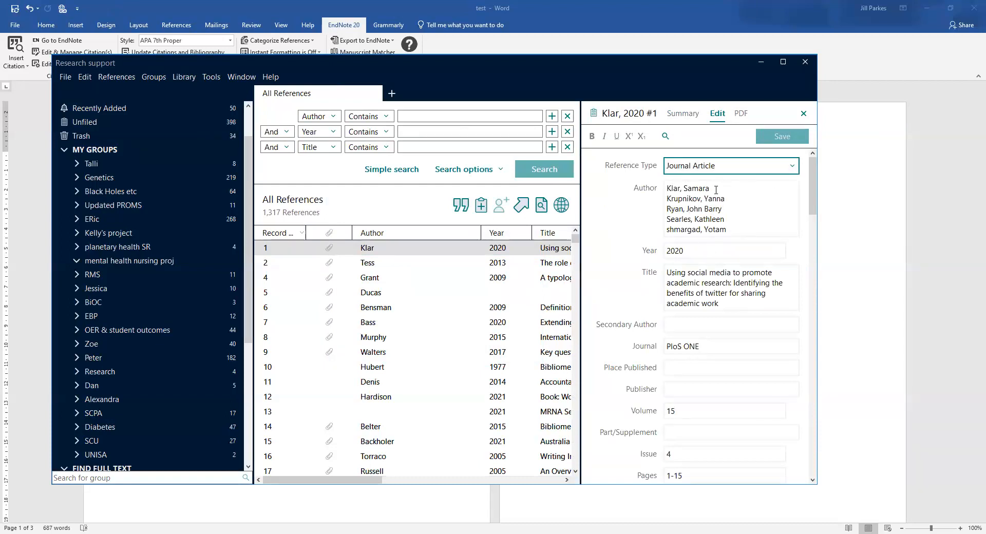
pyautogui.scroll(-1, 709, 241)
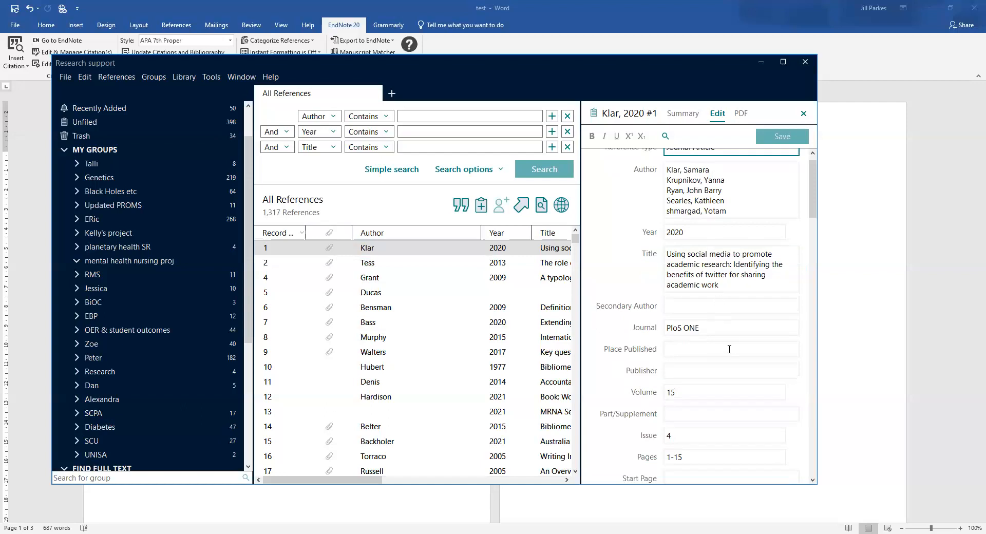
pyautogui.click(712, 328)
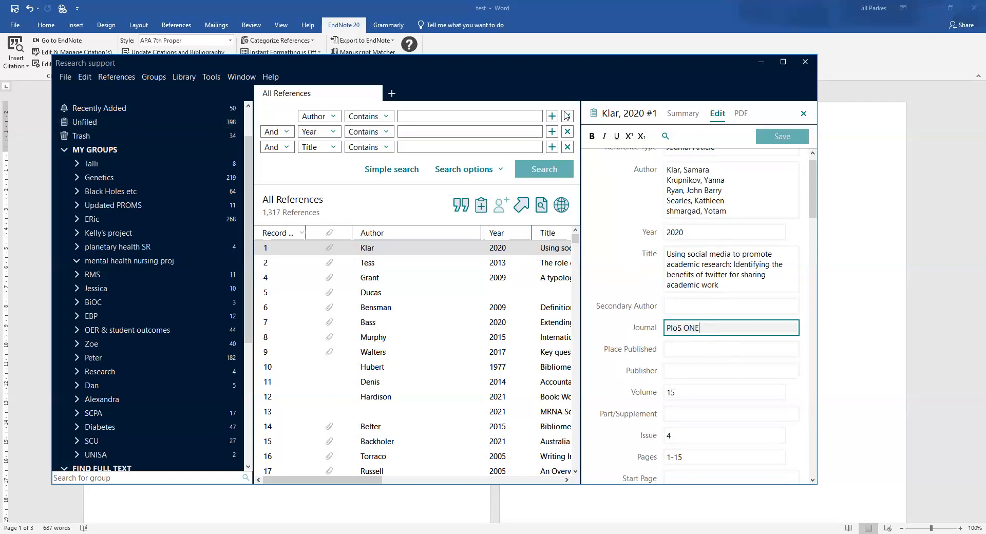
# Open the Journals term list for the Journal field and browse through the full journal names
pyautogui.click(184, 77)
pyautogui.moveTo(213, 178)
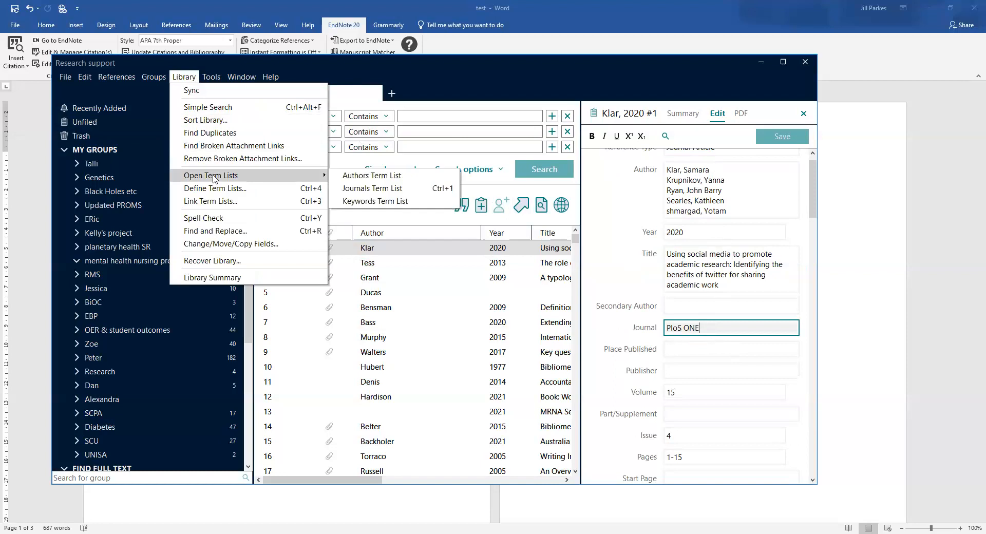
pyautogui.click(398, 189)
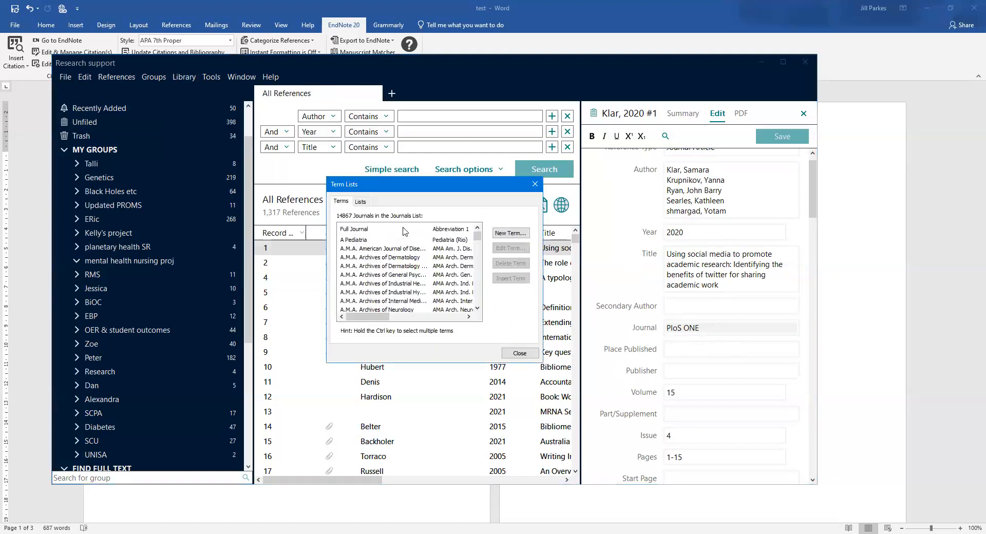
pyautogui.click(395, 275)
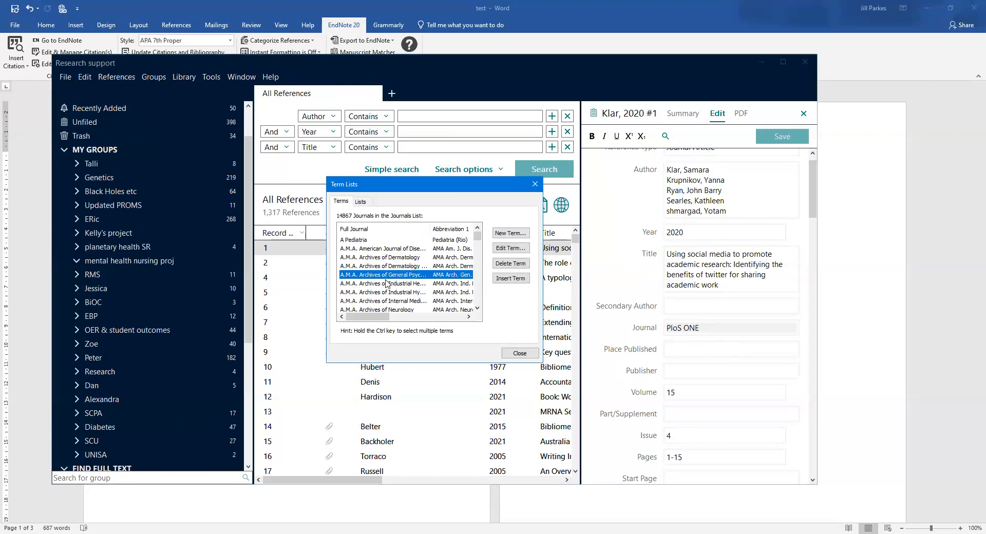
pyautogui.scroll(-1, 387, 277)
pyautogui.scroll(-1, 382, 272)
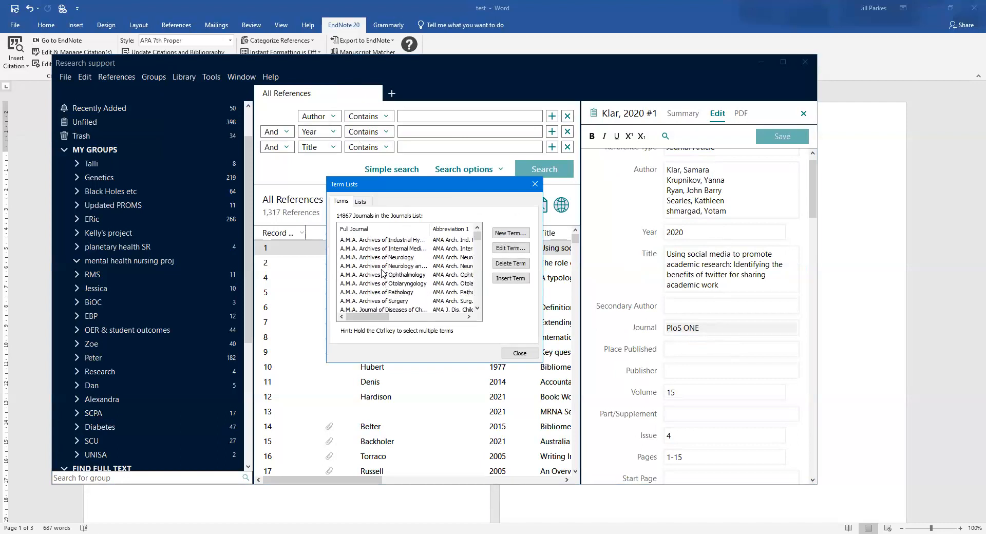
pyautogui.scroll(2, 382, 272)
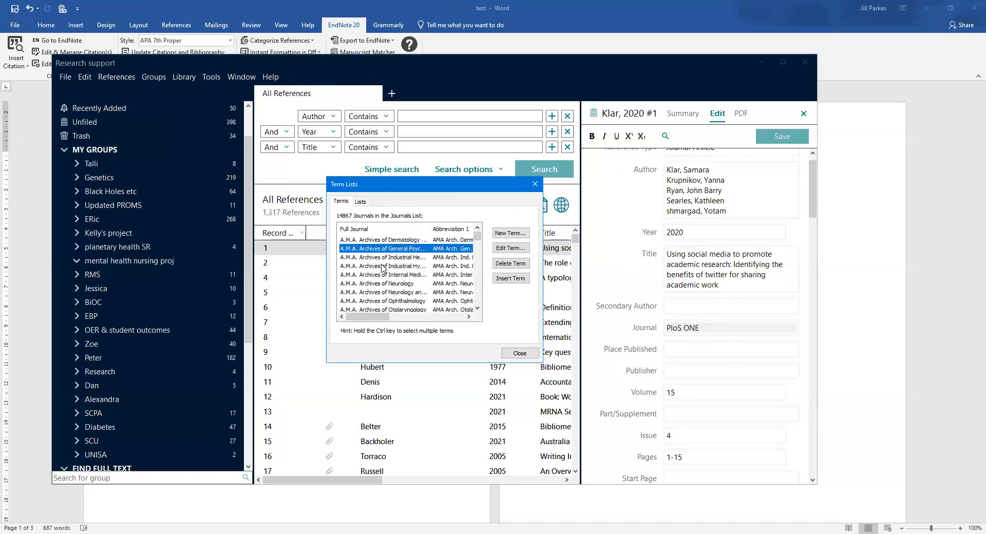
pyautogui.scroll(-1, 383, 268)
pyautogui.scroll(-3, 390, 266)
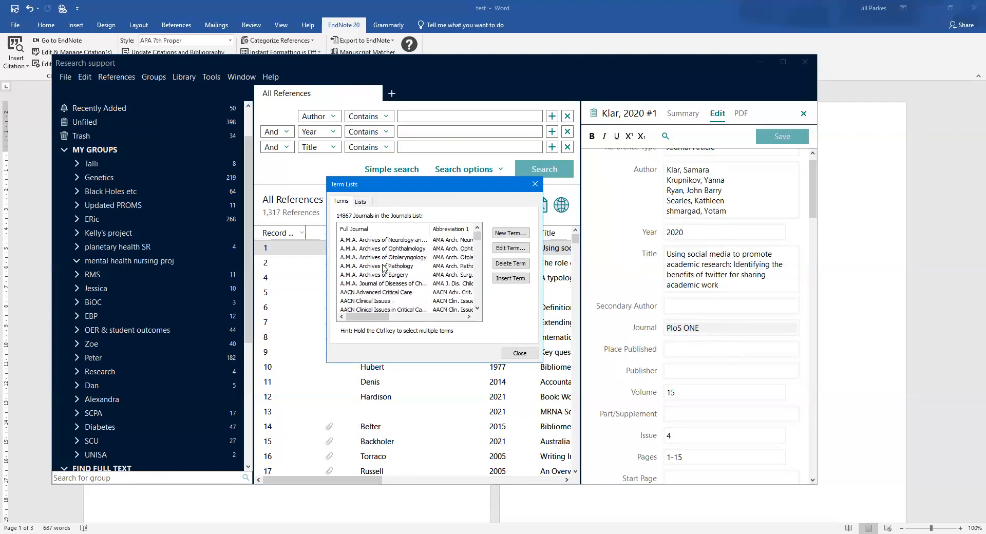
pyautogui.scroll(-2, 395, 264)
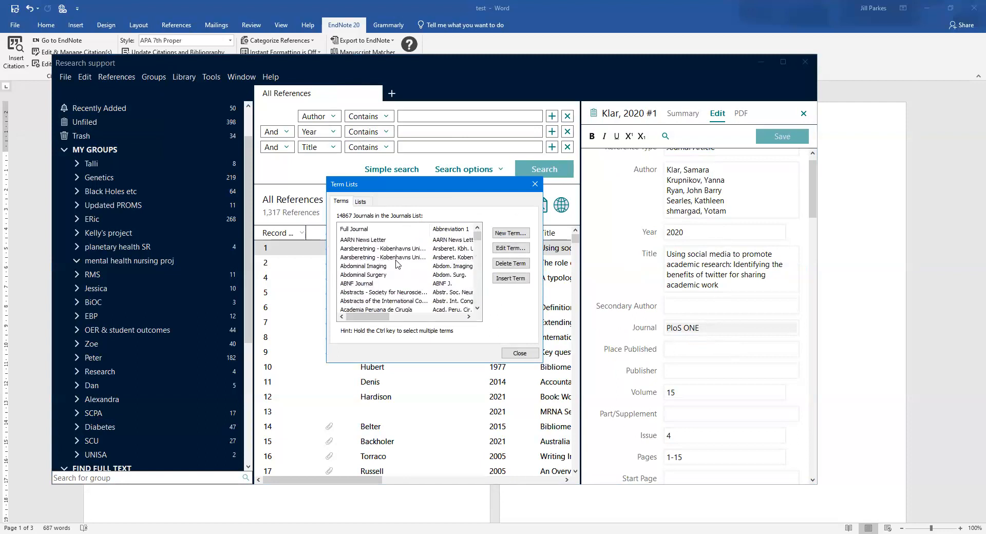
pyautogui.scroll(6, 386, 252)
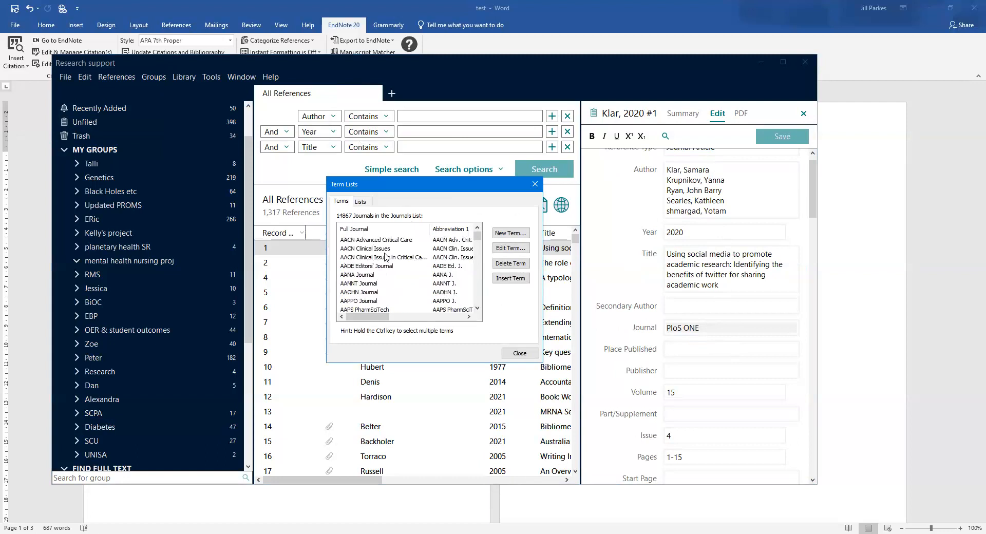
# Examine the abbreviation columns for A.M.A. Archives of General Psychiatry in the Journals term list, and close the list
pyautogui.click(387, 275)
pyautogui.moveTo(380, 318); pyautogui.dragTo(399, 321)
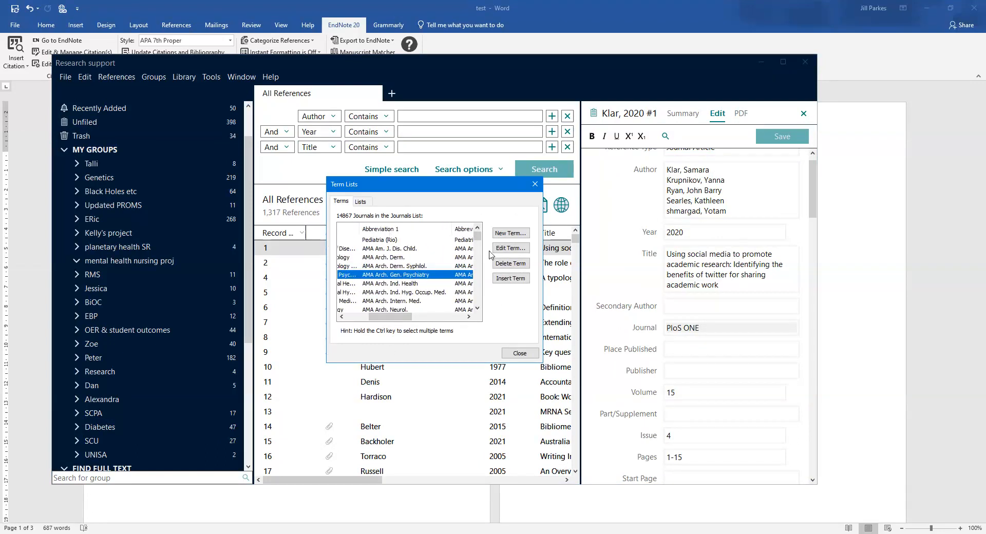
pyautogui.click(524, 353)
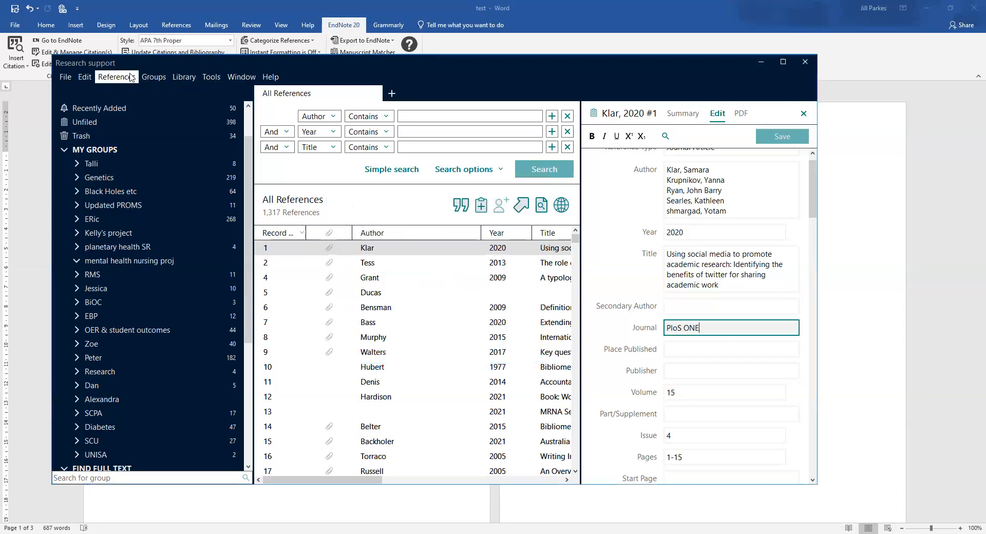
# Open the APA 7th Proper output style for editing and display its Journal Names settings
pyautogui.click(185, 77)
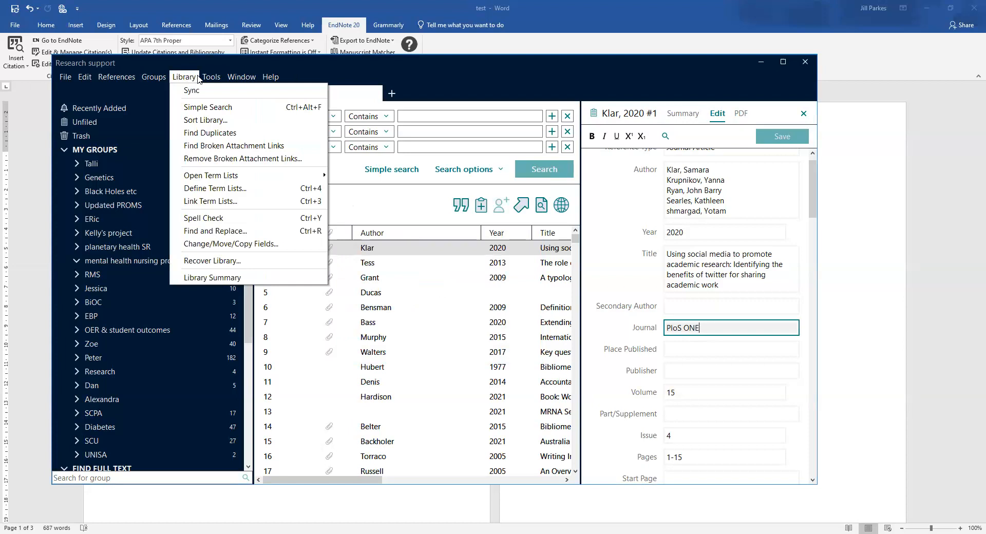
pyautogui.moveTo(208, 79)
pyautogui.moveTo(231, 109)
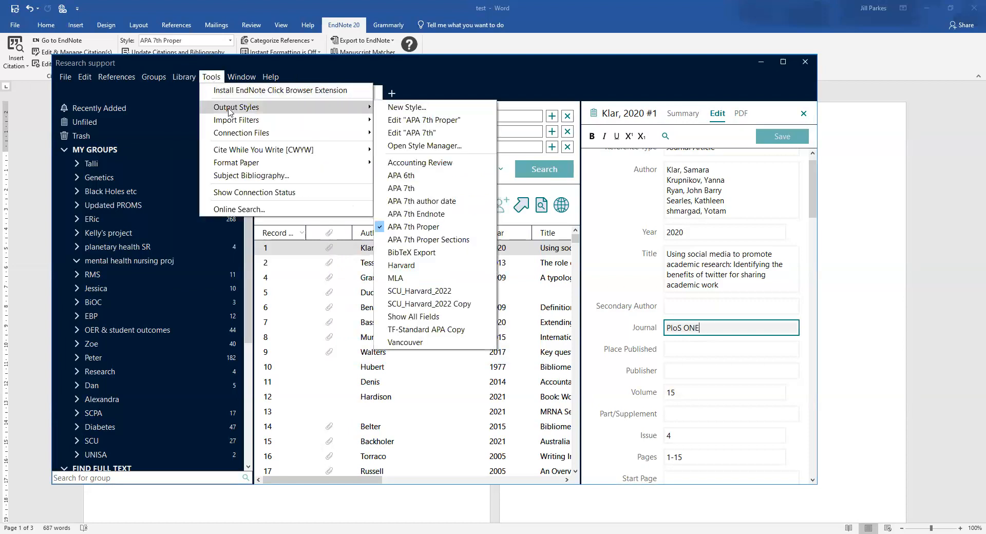
pyautogui.click(445, 124)
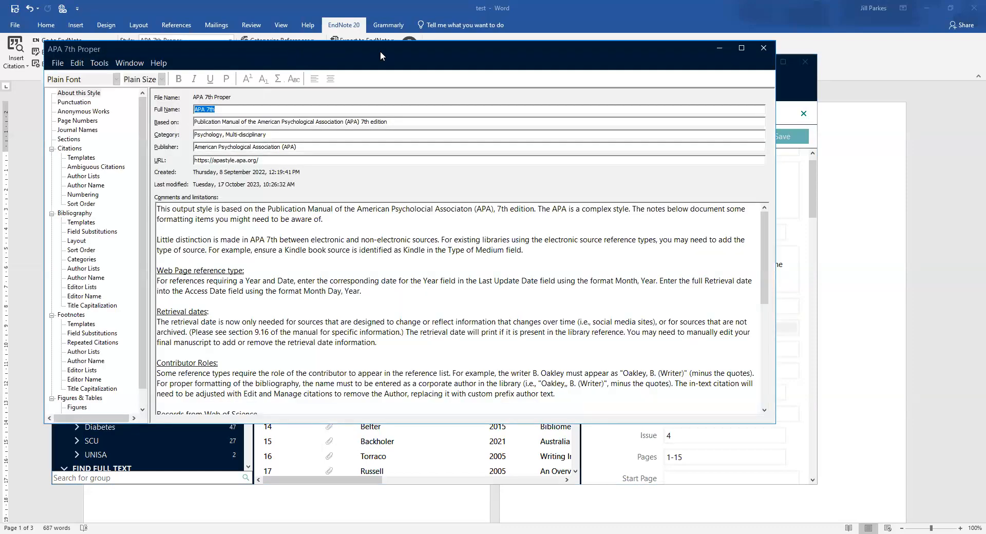
pyautogui.moveTo(377, 51); pyautogui.dragTo(442, 57)
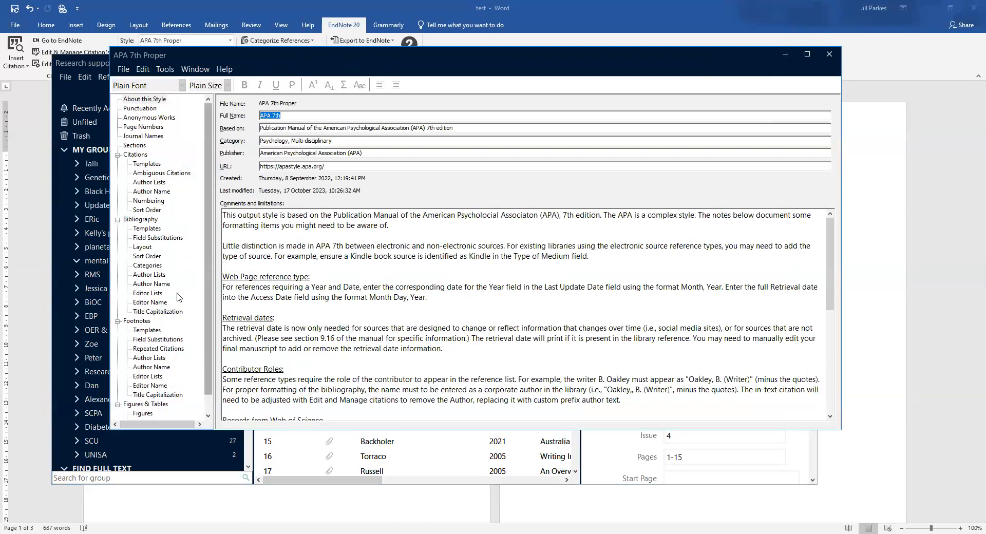
pyautogui.click(141, 136)
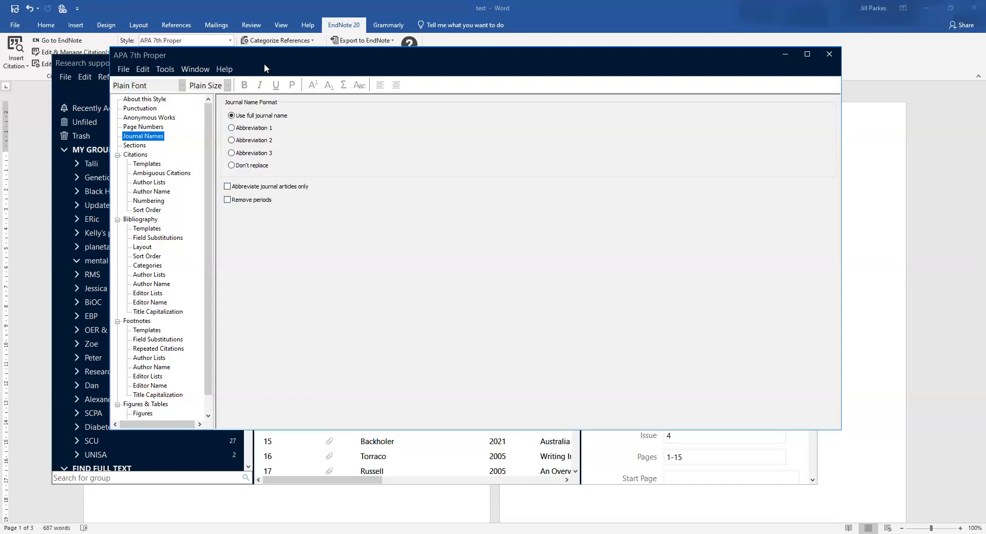
# Try Abbreviation 1 as the journal name format, and switch back to Use full journal name
pyautogui.moveTo(289, 70); pyautogui.dragTo(295, 83)
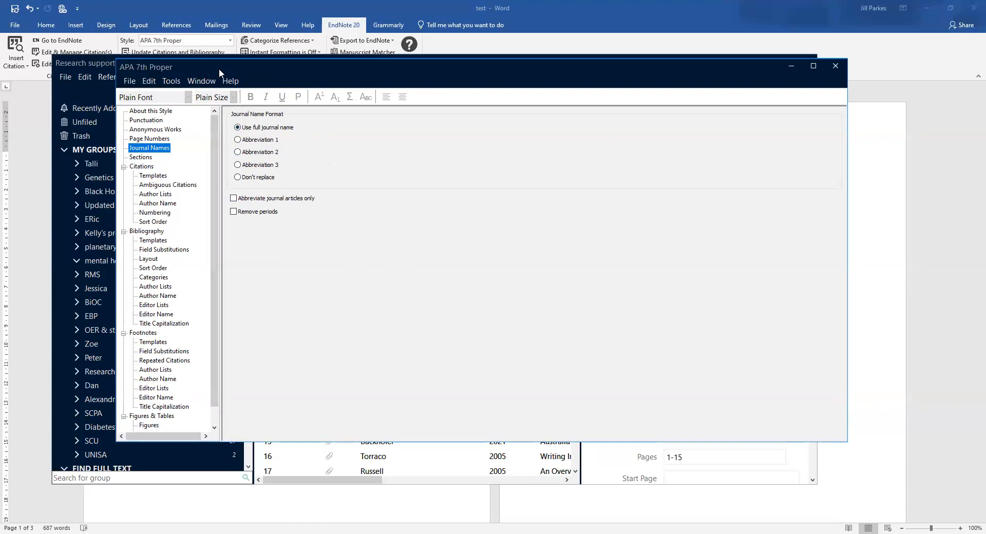
pyautogui.moveTo(218, 69); pyautogui.dragTo(210, 73)
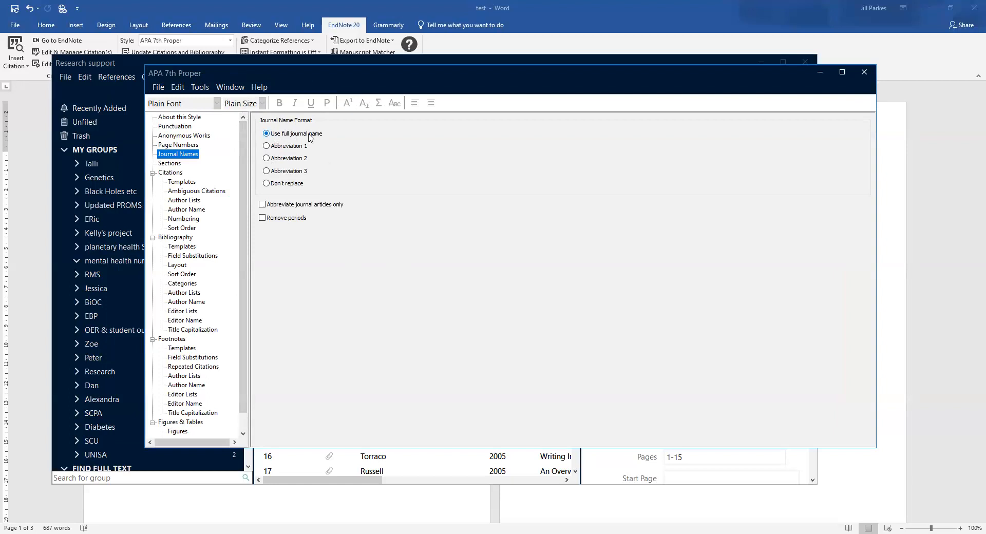
pyautogui.click(267, 146)
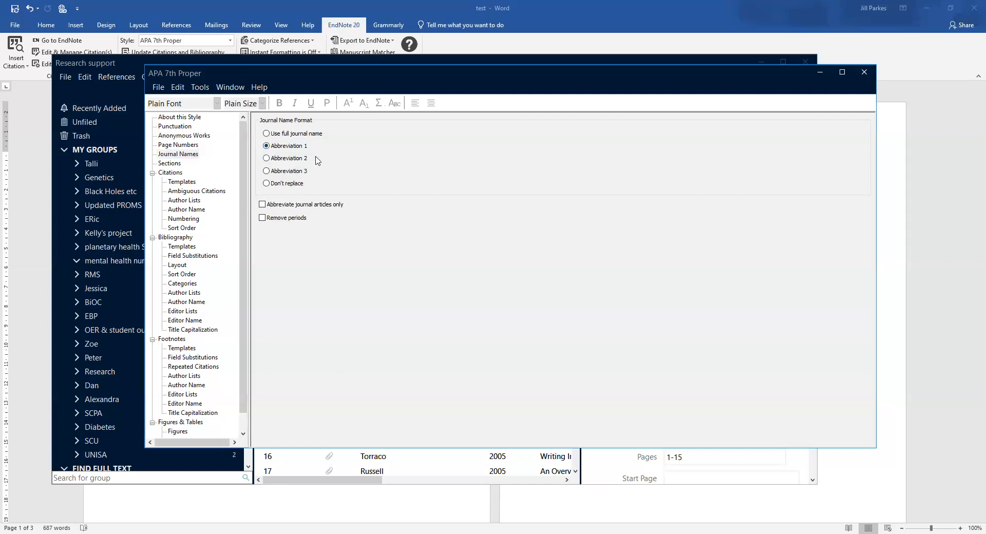
pyautogui.click(267, 133)
# Save a copy of the output style as "APA 7th Proper abbre Journals" and close the style
pyautogui.moveTo(176, 70); pyautogui.dragTo(150, 73)
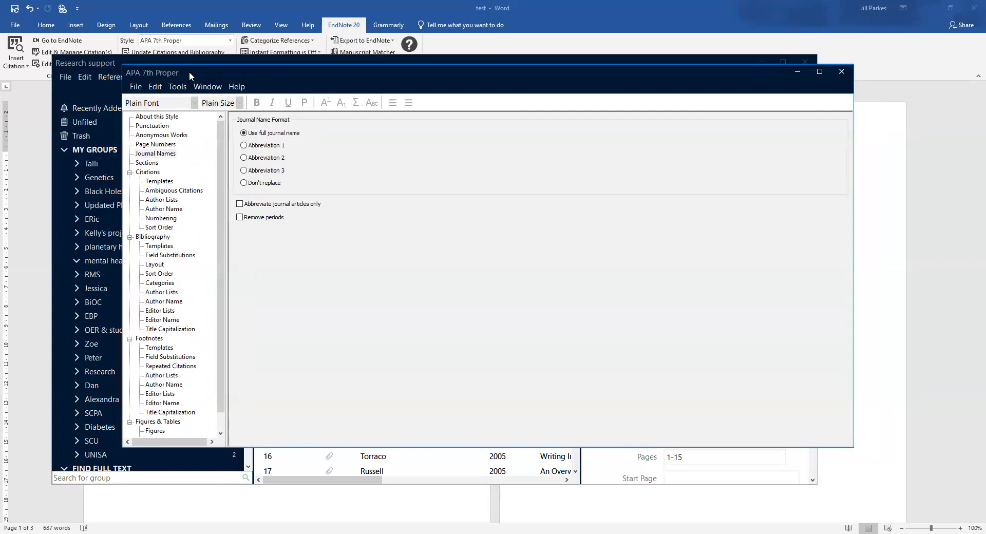
pyautogui.moveTo(187, 69); pyautogui.dragTo(216, 72)
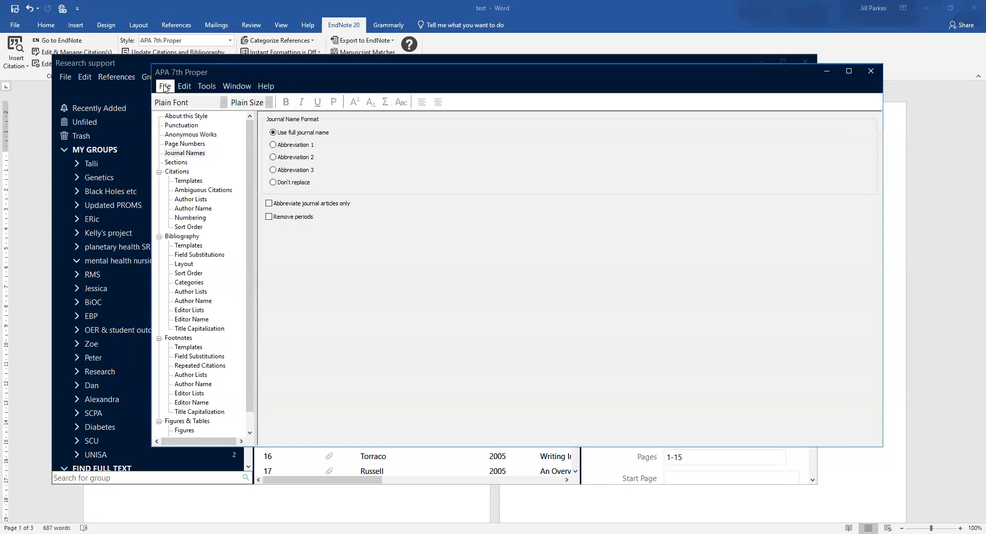
pyautogui.click(165, 87)
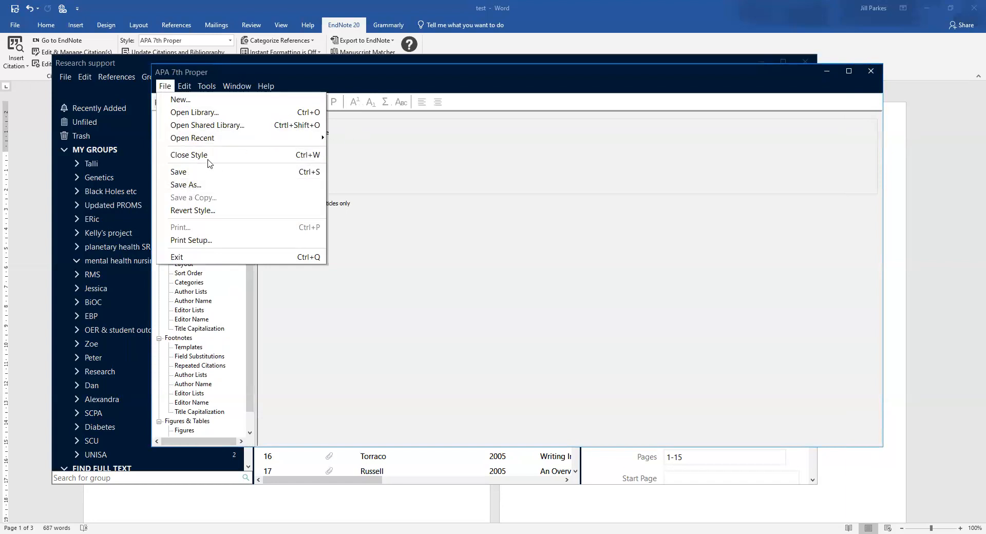
pyautogui.click(211, 184)
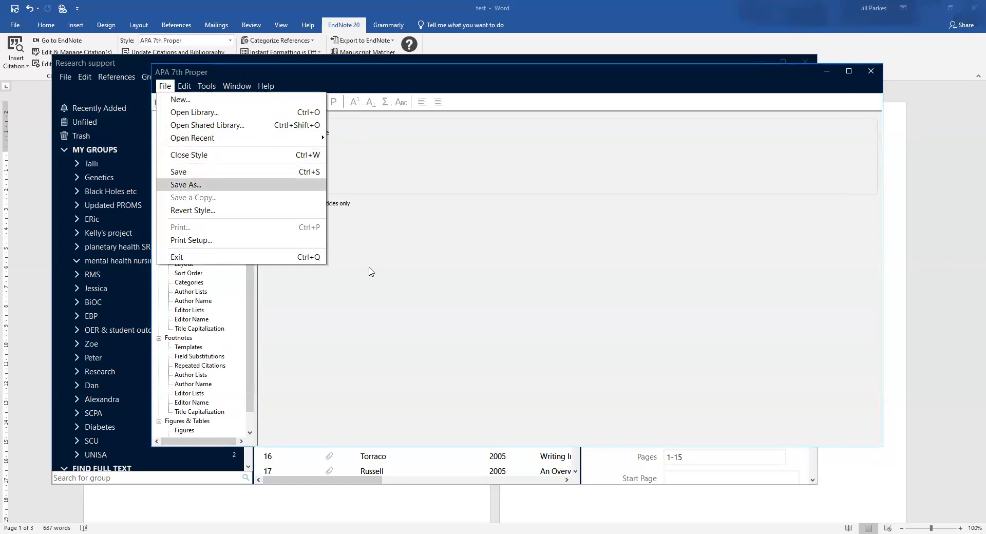
pyautogui.click(484, 267)
pyautogui.moveTo(459, 267); pyautogui.dragTo(480, 266)
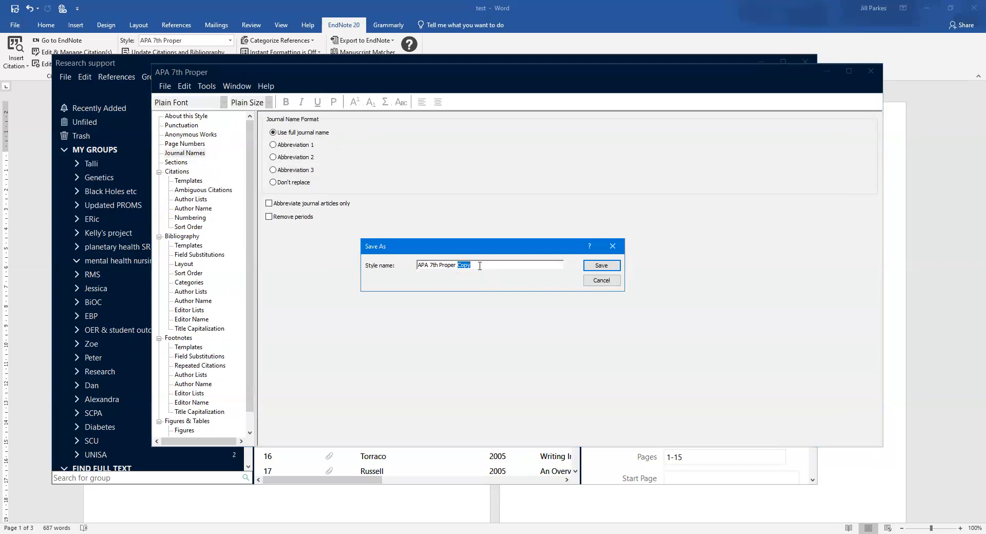
pyautogui.write('ab')
pyautogui.click(602, 266)
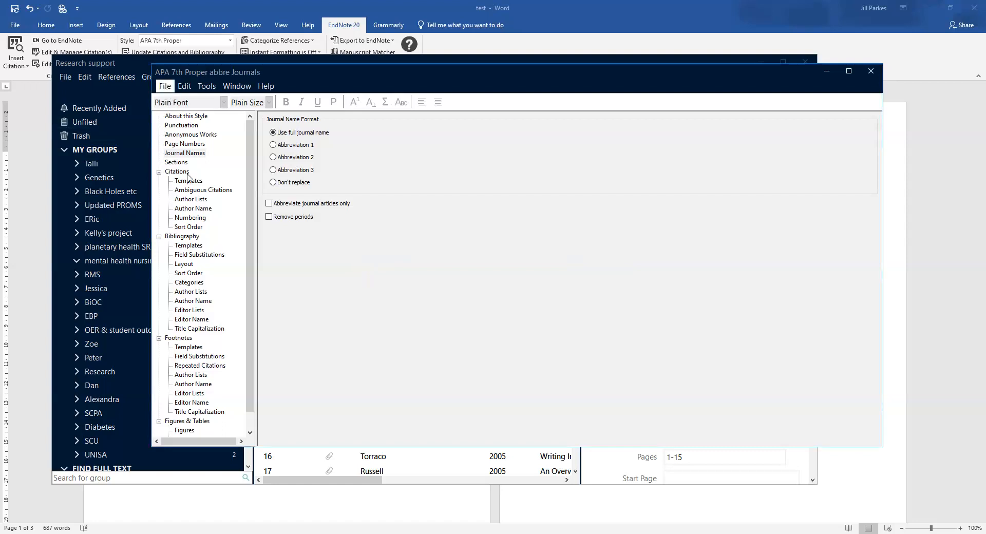
pyautogui.click(165, 86)
pyautogui.click(190, 161)
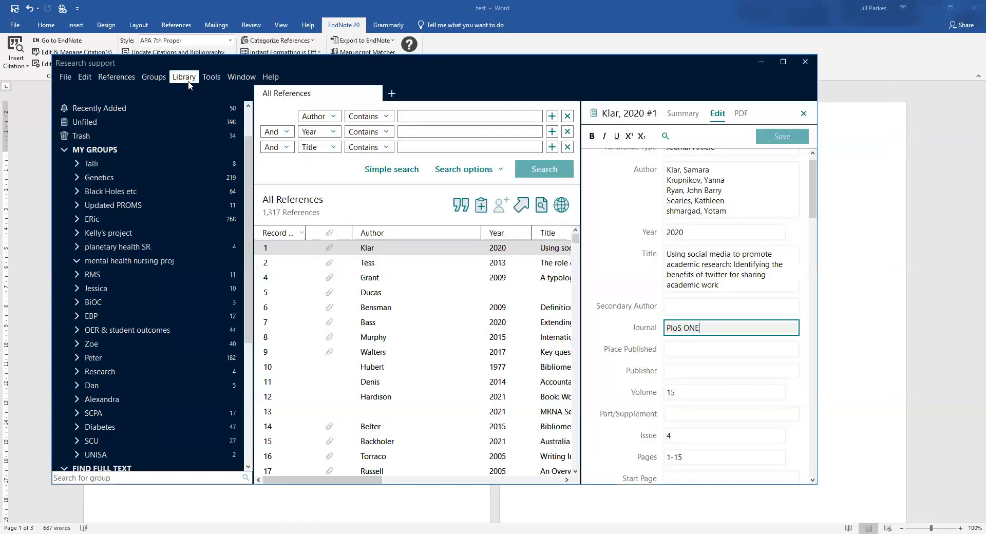
# Mark APA 7th Proper abbre Journals as a favourite in the style manager, and close the manager
pyautogui.click(181, 80)
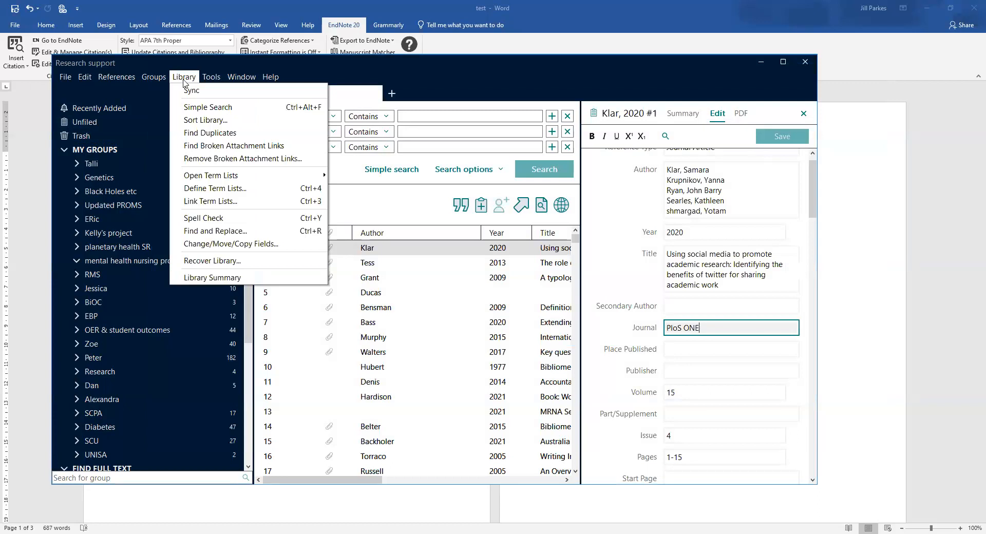
pyautogui.moveTo(211, 77)
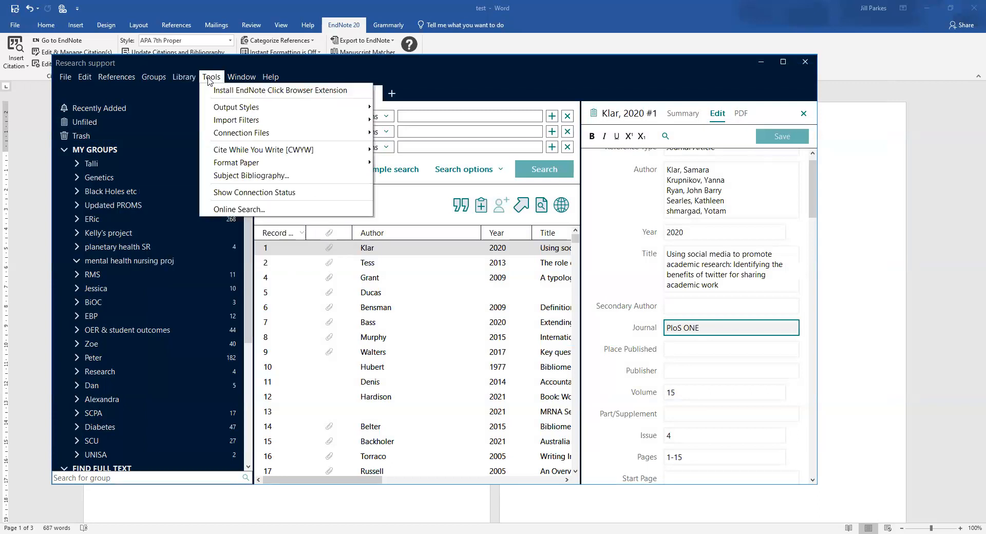
pyautogui.moveTo(237, 107)
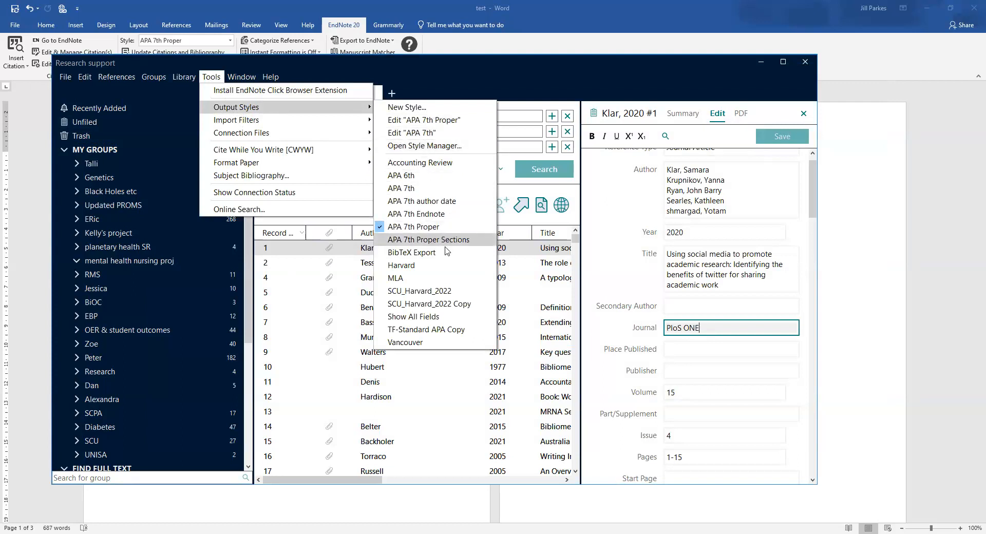
pyautogui.click(418, 146)
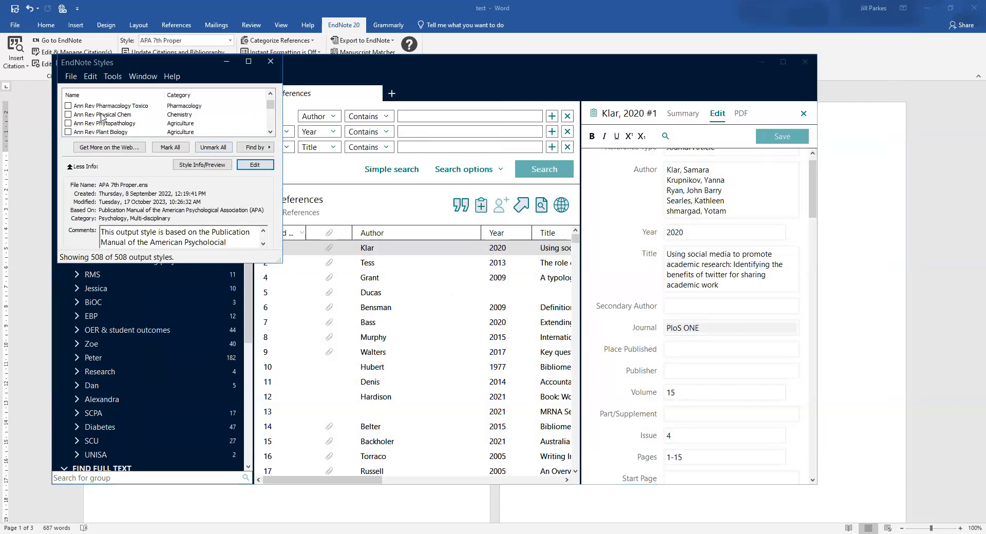
pyautogui.scroll(-1, 99, 114)
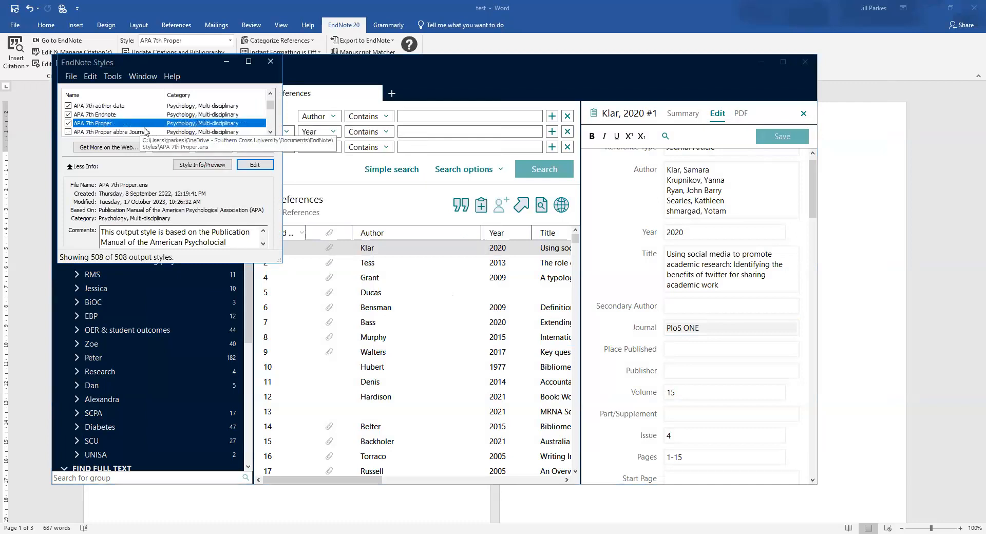
pyautogui.click(105, 132)
pyautogui.click(69, 132)
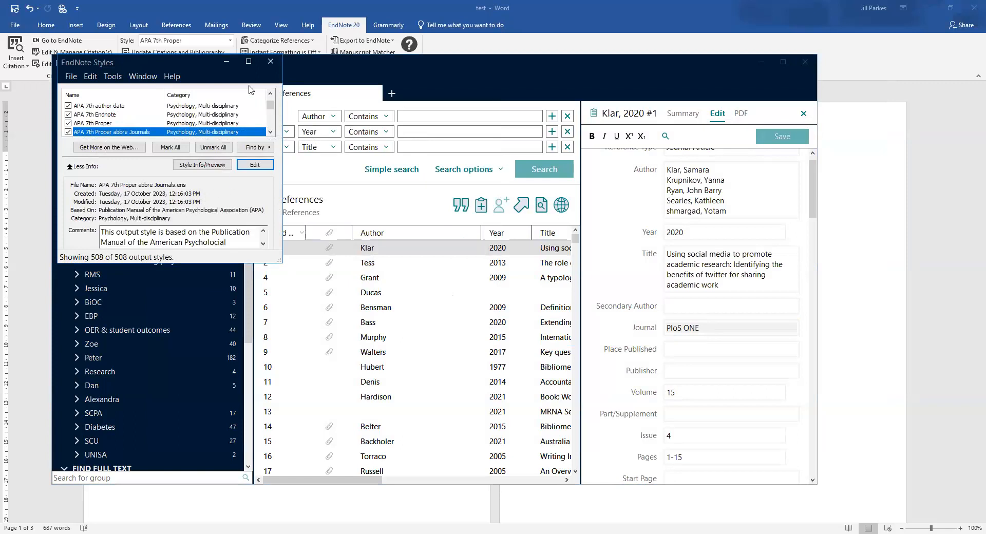
pyautogui.click(267, 65)
# Make APA 7th Proper abbre Journals the active output style of the library
pyautogui.click(186, 81)
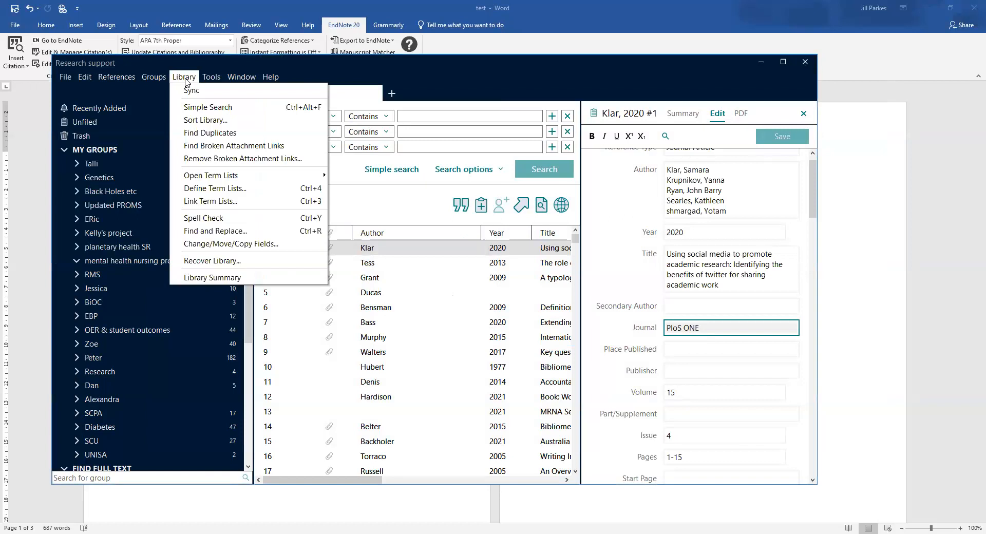
pyautogui.moveTo(161, 80)
pyautogui.moveTo(217, 80)
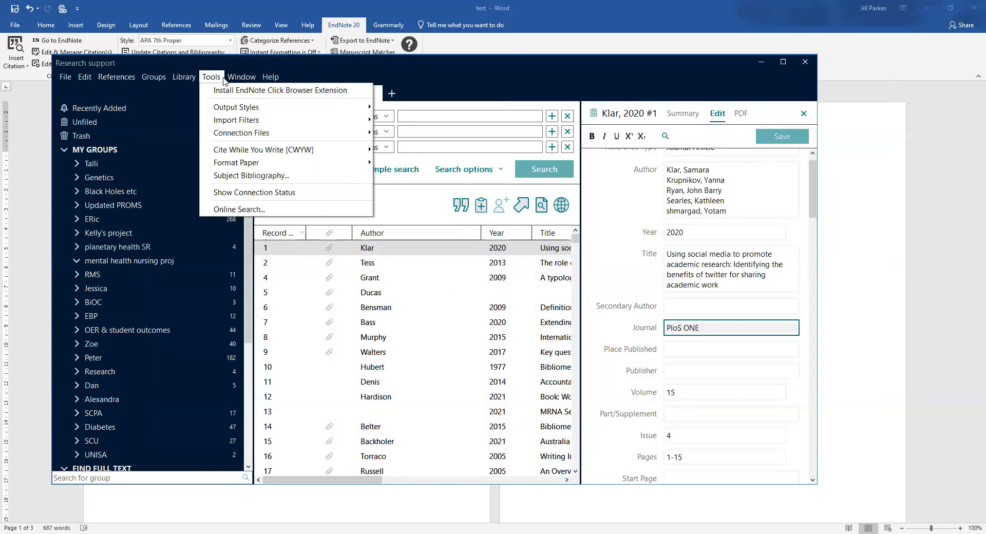
pyautogui.moveTo(247, 110)
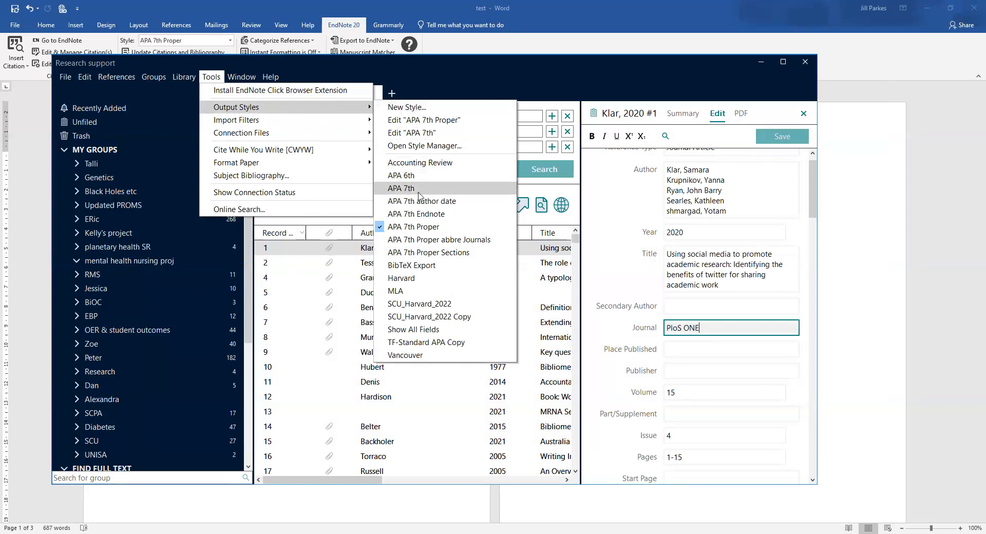
pyautogui.click(389, 241)
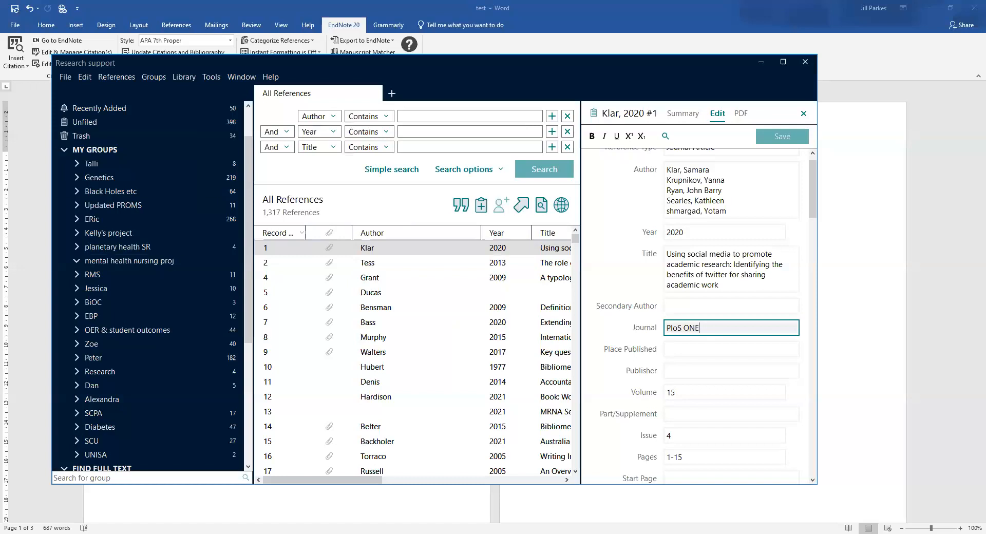
# Open the APA 7th Proper abbre Journals style for editing and display its Journal Names settings
pyautogui.click(183, 77)
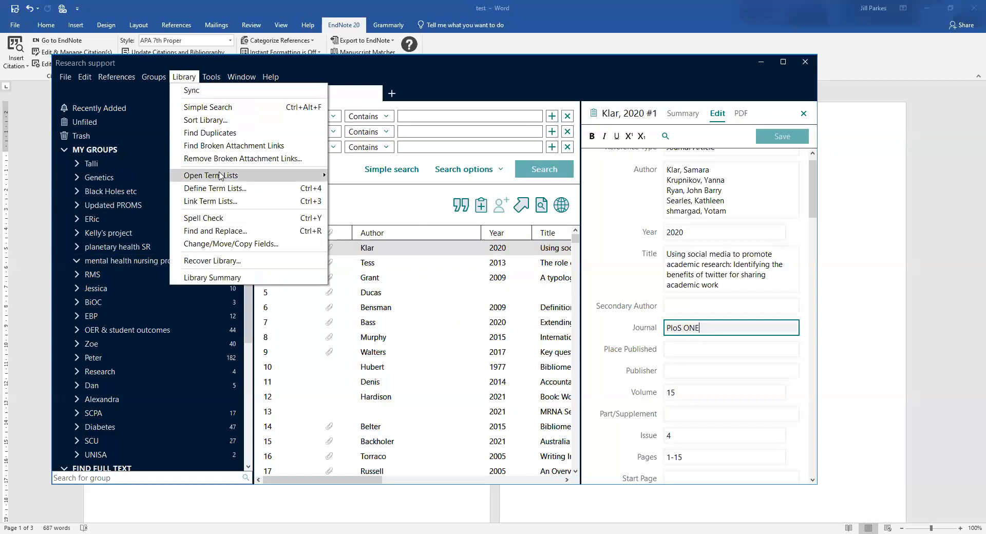
pyautogui.moveTo(208, 78)
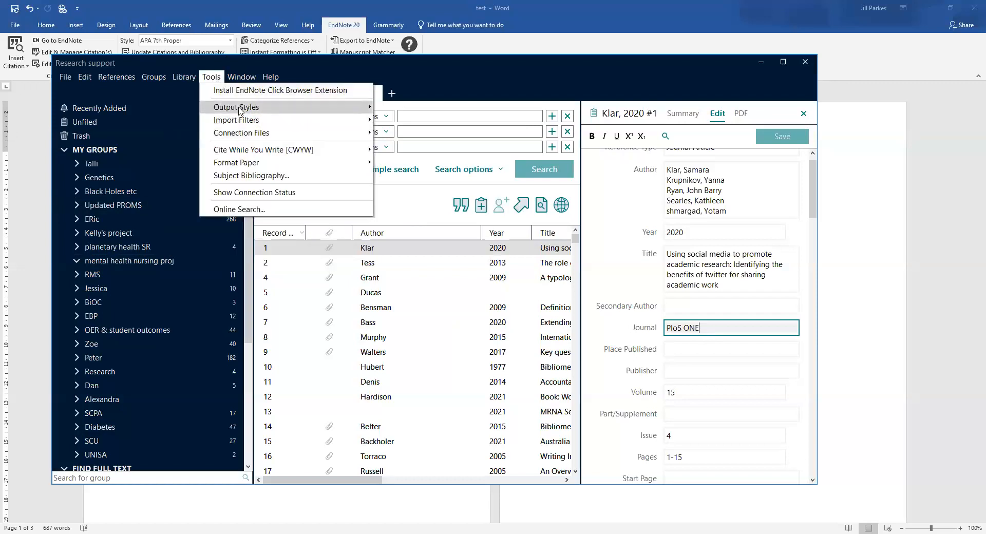
pyautogui.moveTo(241, 108)
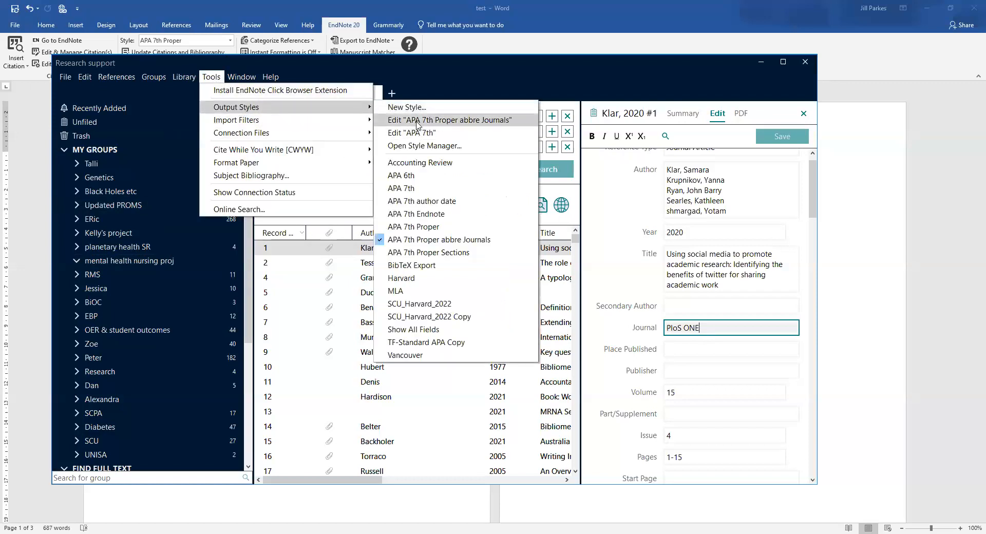
pyautogui.click(417, 125)
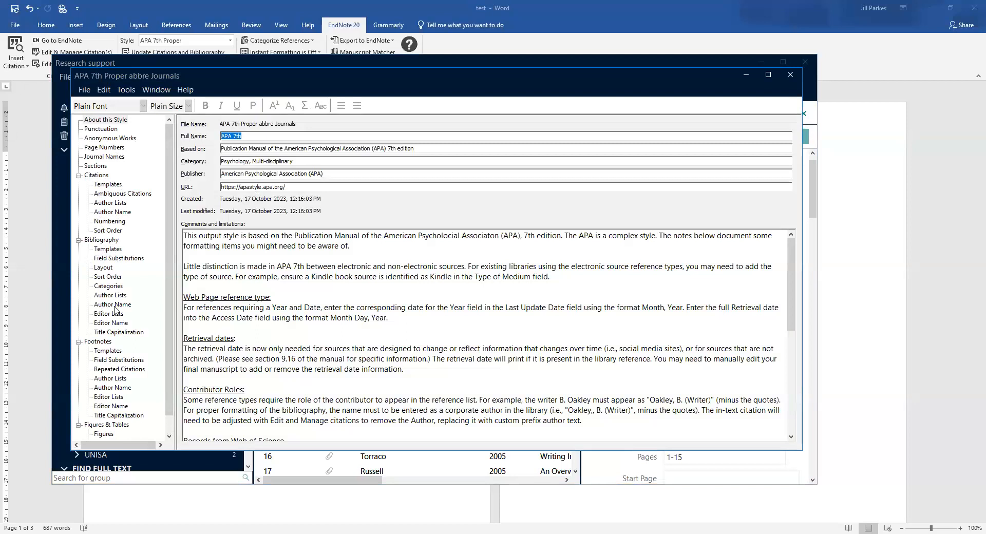
pyautogui.click(104, 157)
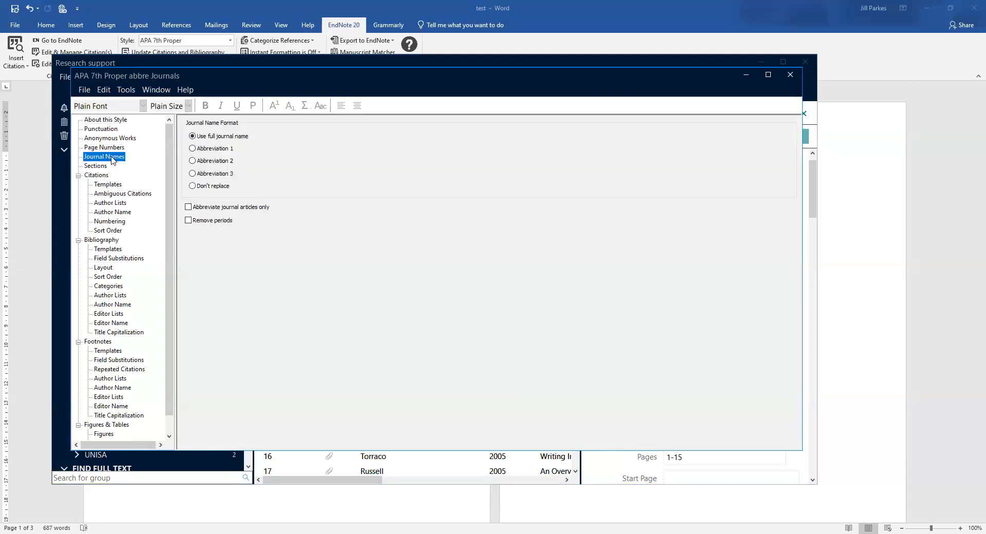
# Set the journal name format to Abbreviation 1, and save and close the style
pyautogui.click(192, 149)
pyautogui.click(84, 90)
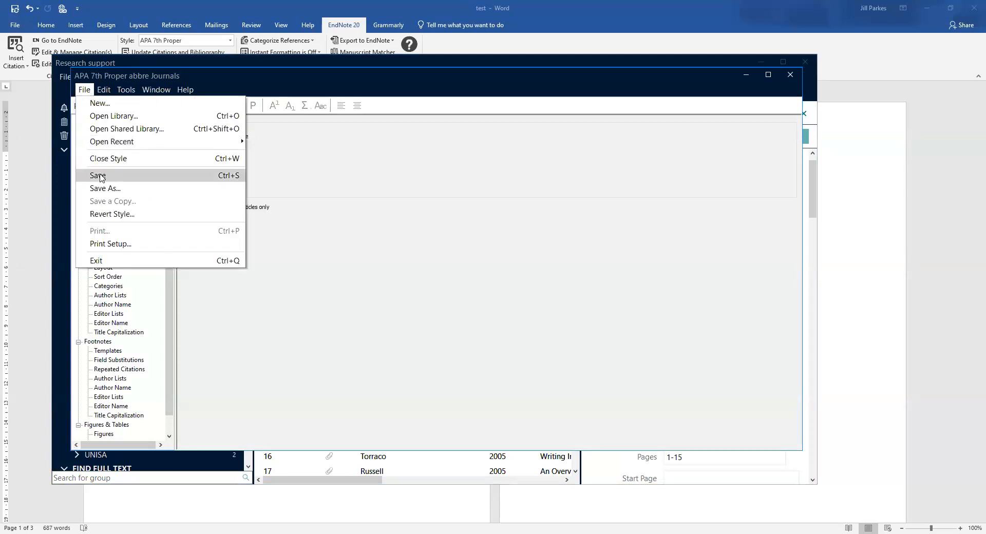
pyautogui.click(101, 175)
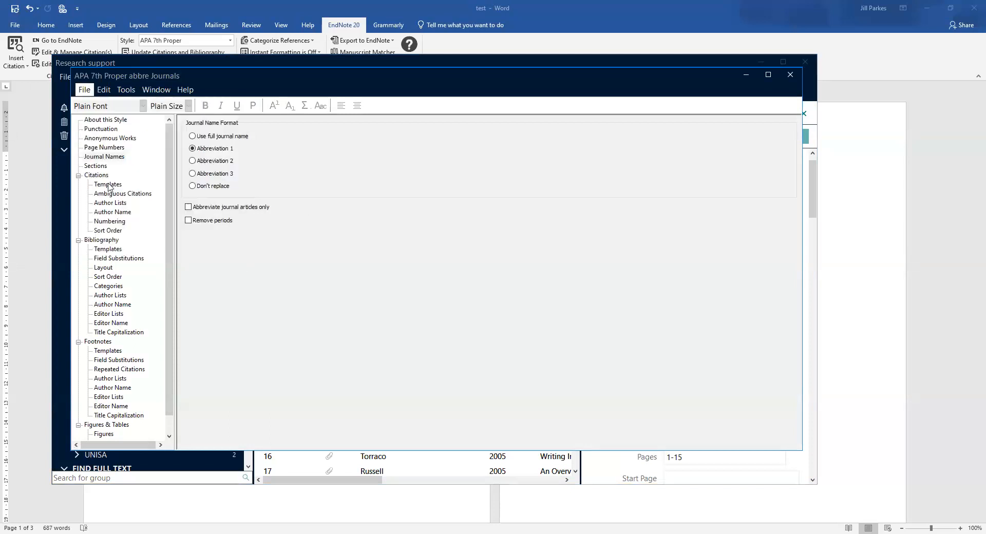
pyautogui.hotkey('alt', 'f')
pyautogui.click(133, 162)
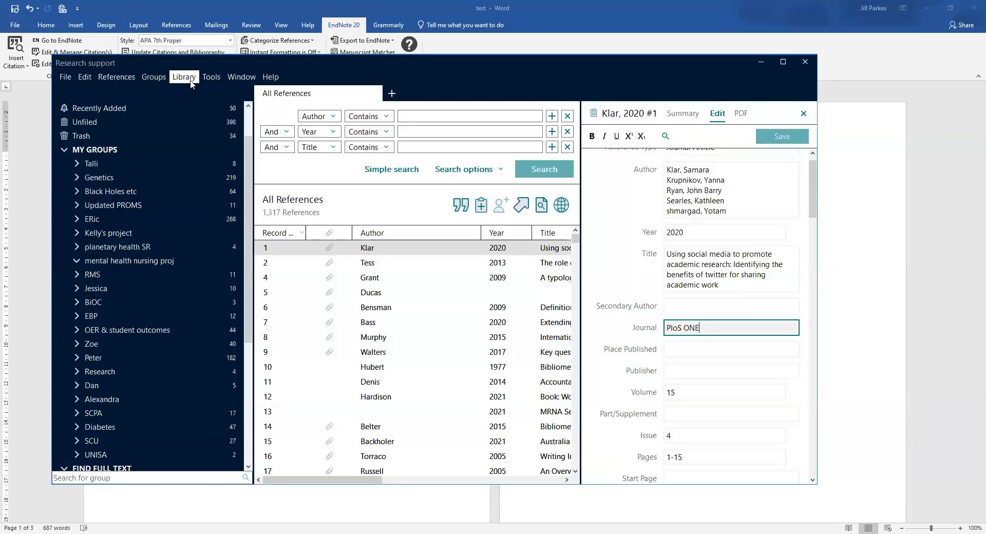
# Select APA 7th Proper abbre Journals again as the library's output style after the edit
pyautogui.click(189, 80)
pyautogui.click(188, 79)
pyautogui.click(211, 78)
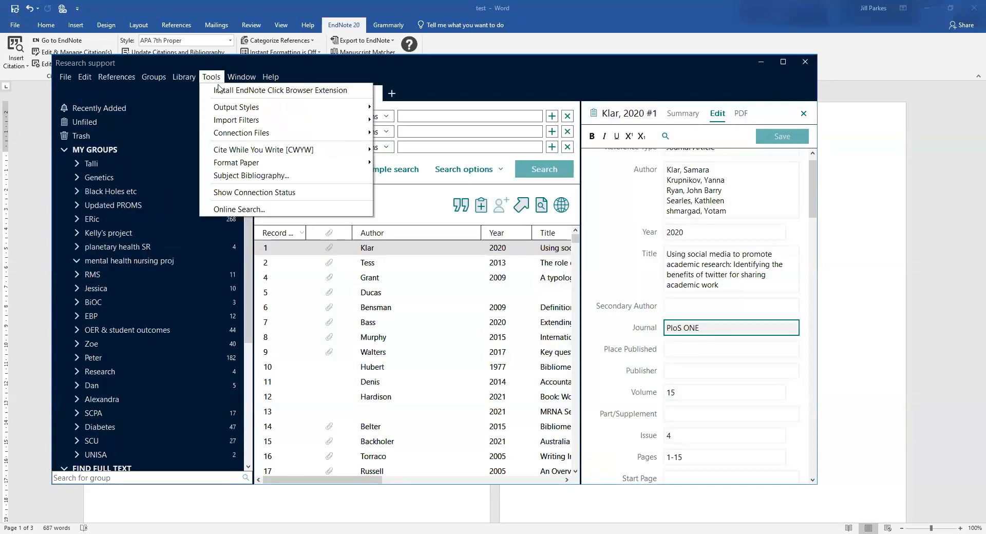
pyautogui.moveTo(252, 113)
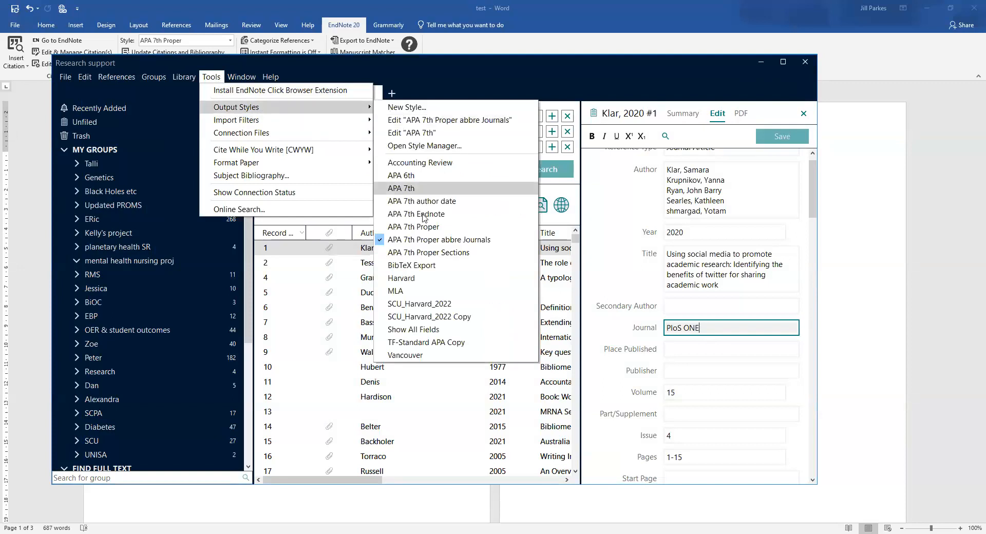
pyautogui.click(435, 240)
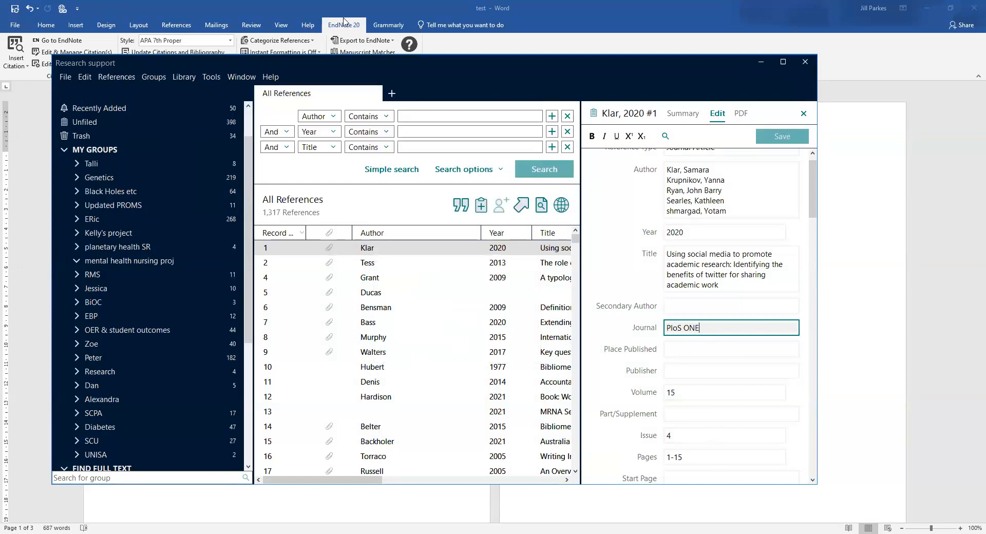
# Switch to the Word document, apply the APA 7th Proper abbre Journals style, and check the journal names in the reference list
pyautogui.click(270, 3)
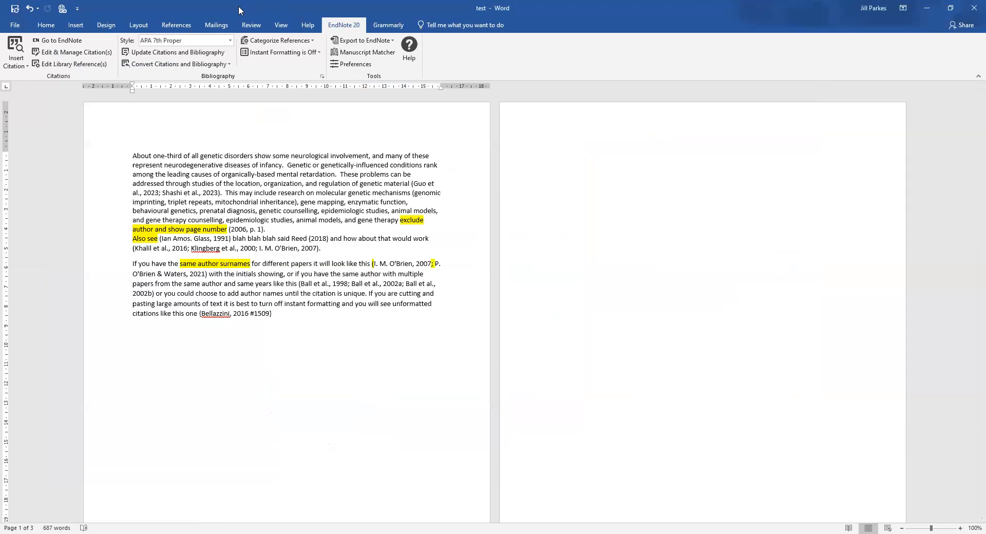
pyautogui.click(231, 40)
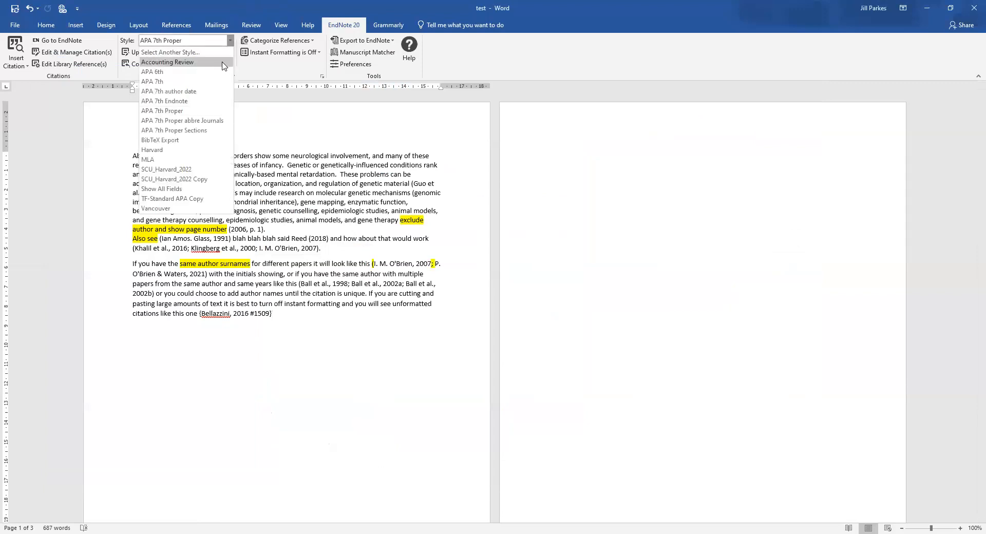
pyautogui.click(195, 120)
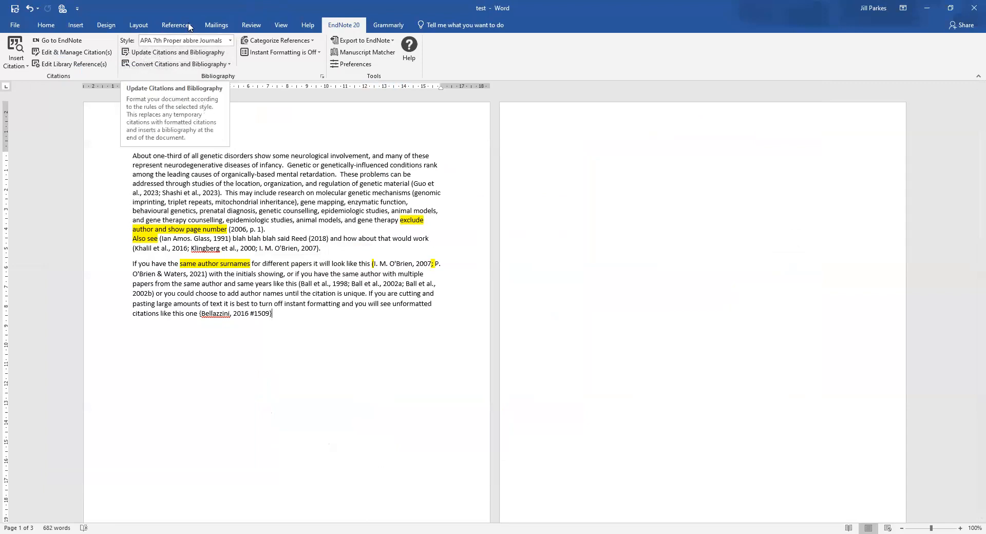
pyautogui.scroll(-1, 239, 457)
pyautogui.scroll(-9, 236, 420)
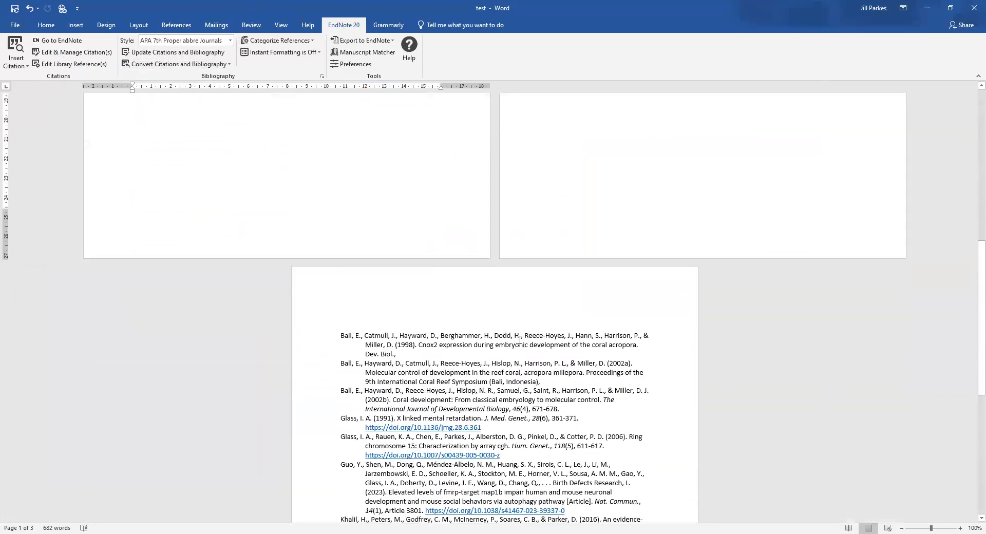
pyautogui.scroll(-3, 520, 340)
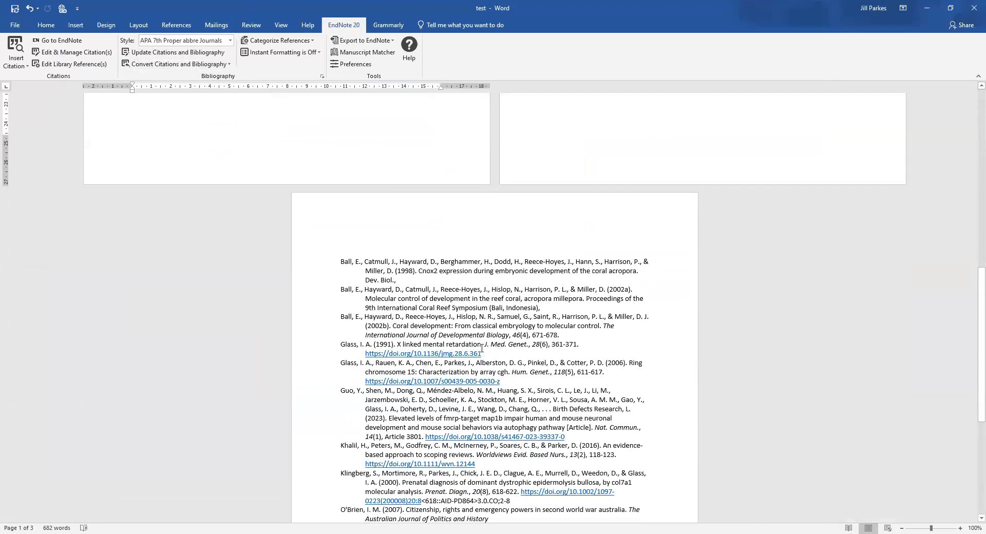
pyautogui.scroll(1, 406, 293)
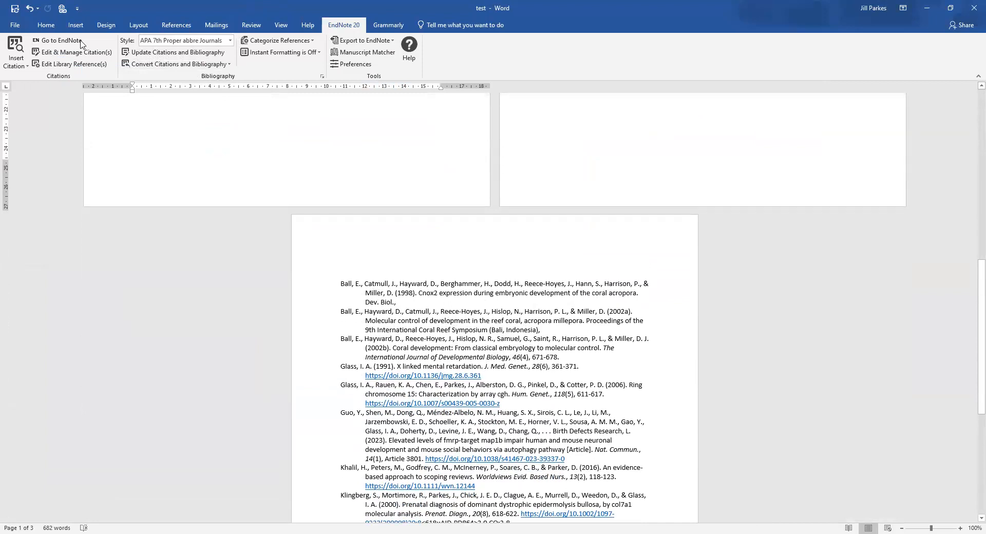
# Apply the APA 7th Proper style to the Word document's citations and reference list
pyautogui.click(229, 42)
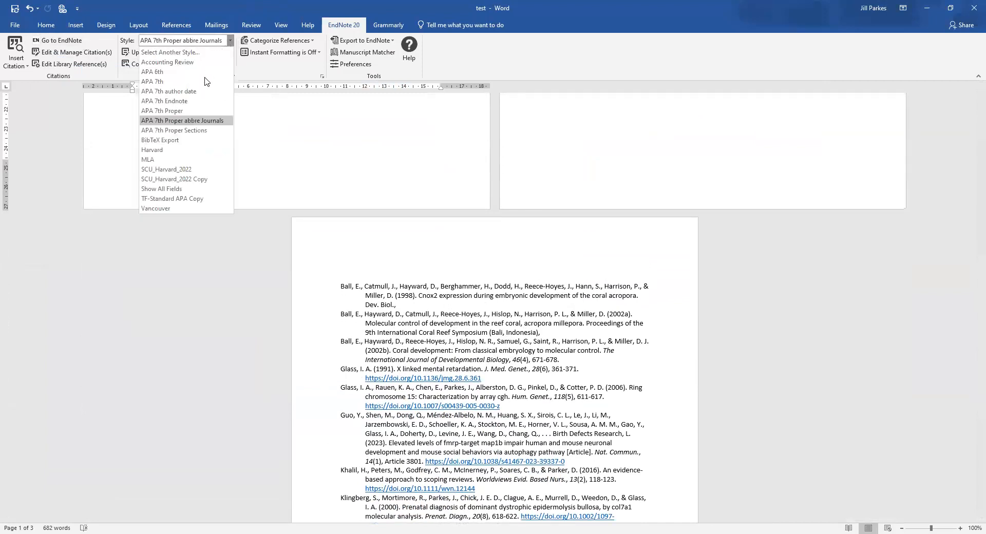
pyautogui.click(189, 111)
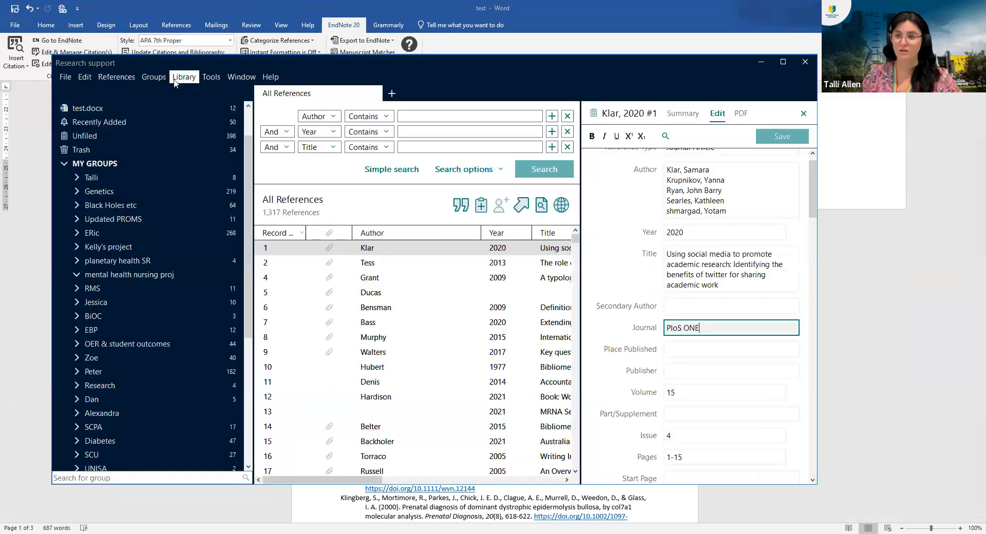
# Switch to EndNote, open the APA 7th Proper output style to view its settings, and close it
pyautogui.click(184, 76)
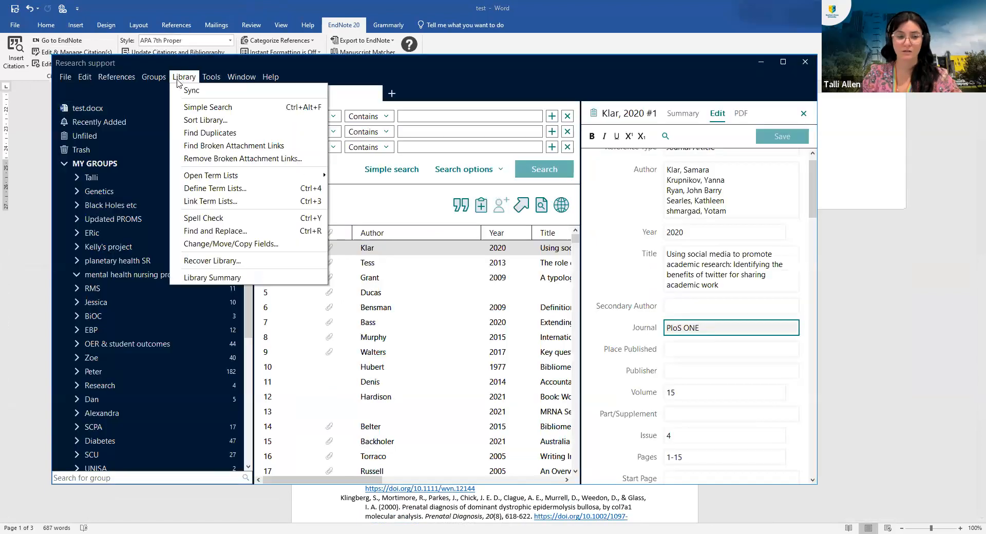
pyautogui.click(211, 77)
pyautogui.click(211, 77)
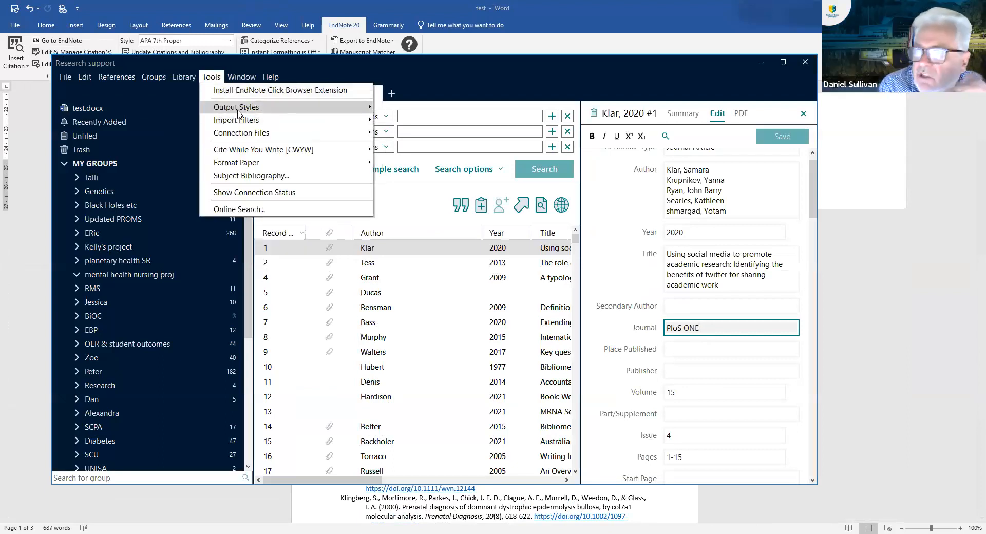
pyautogui.moveTo(345, 108)
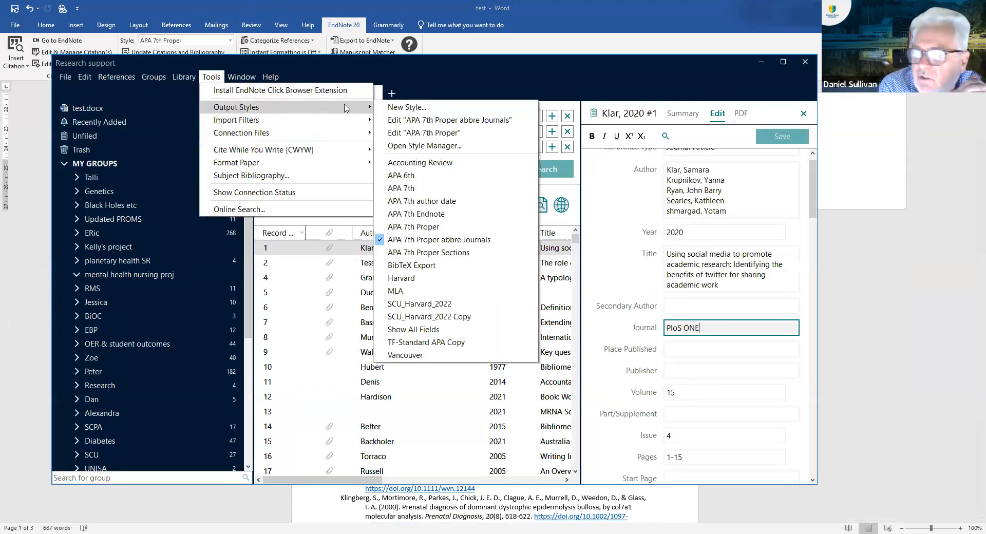
pyautogui.click(434, 135)
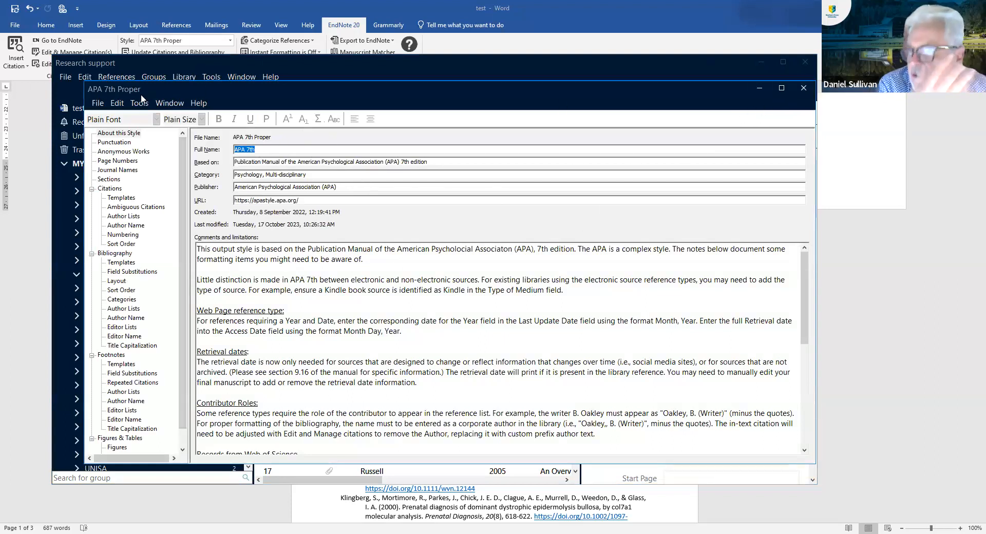
pyautogui.click(97, 103)
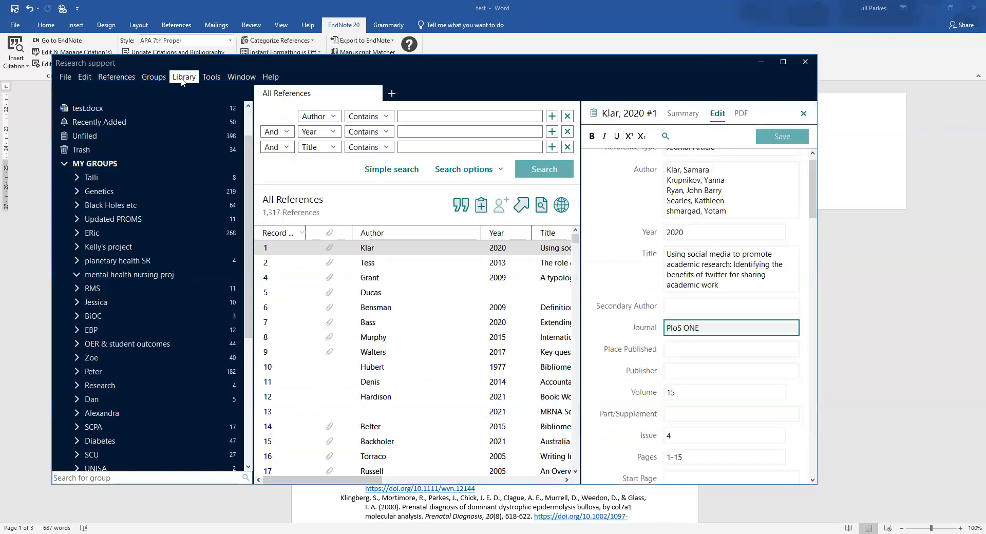
# Open the Journals term list, widen it to examine the full journal names and their abbreviations, and close it
pyautogui.click(183, 80)
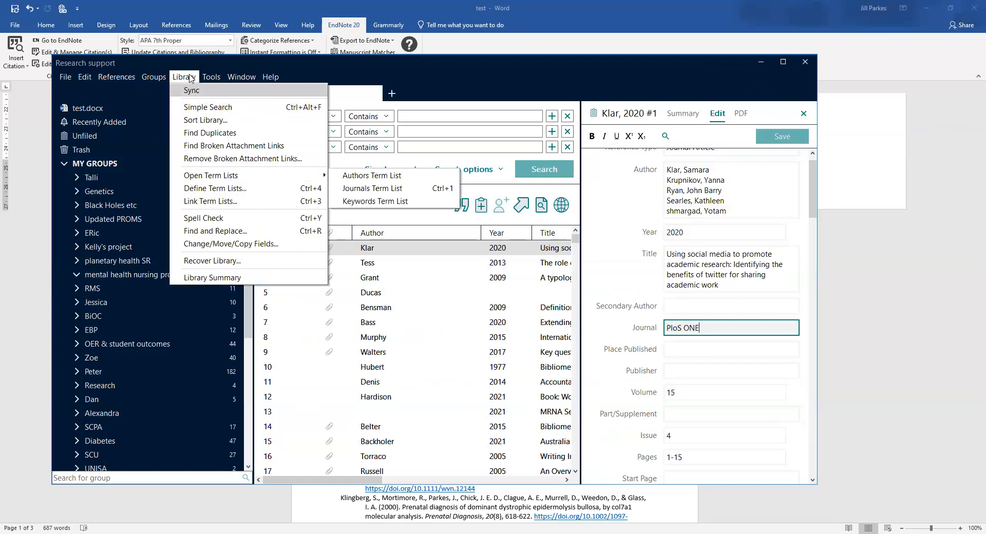
pyautogui.moveTo(224, 176)
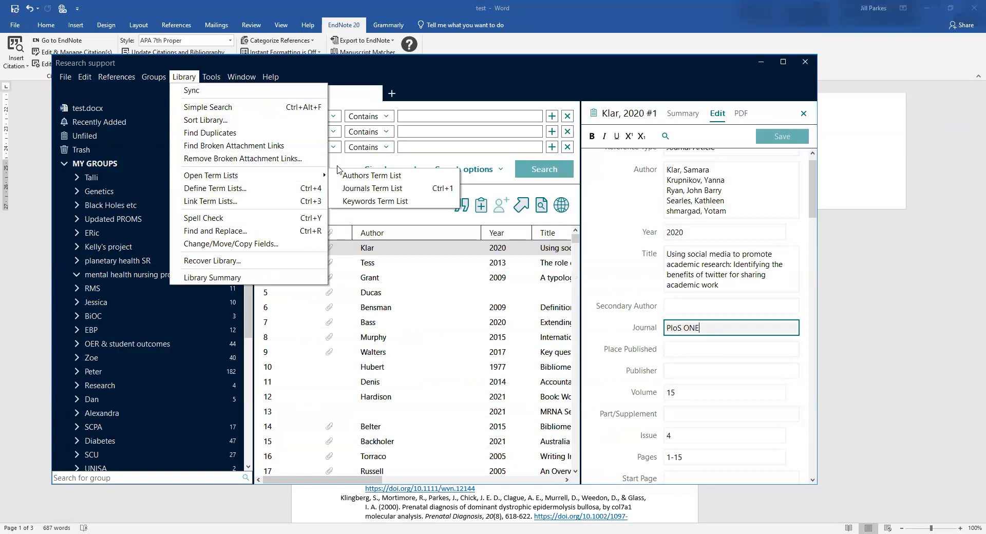
pyautogui.click(373, 189)
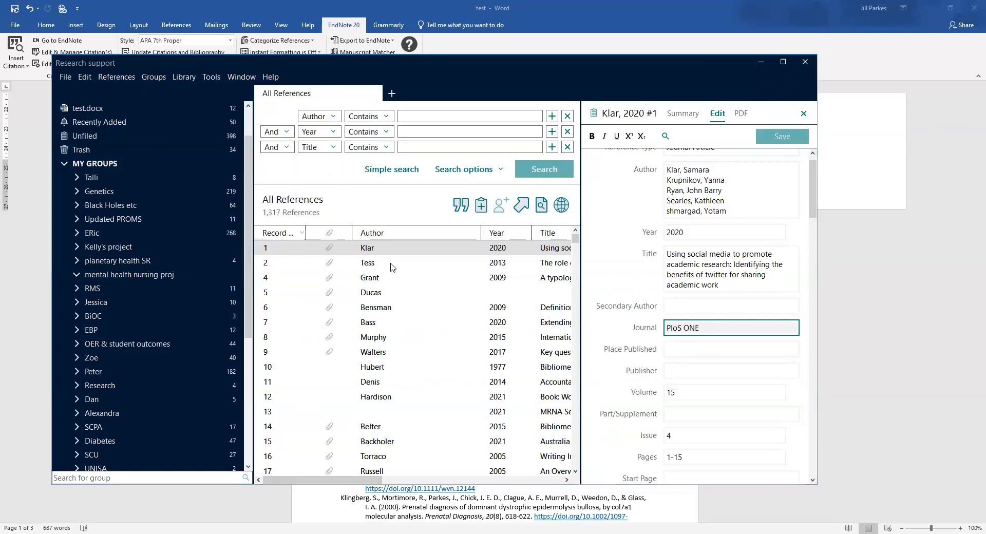
pyautogui.scroll(-5, 375, 281)
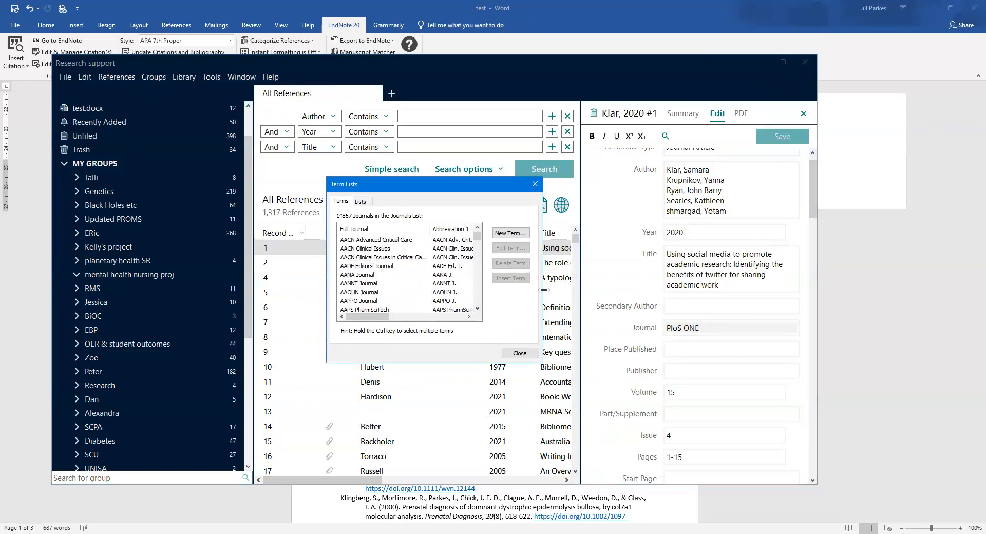
pyautogui.moveTo(543, 290); pyautogui.dragTo(646, 290)
pyautogui.click(396, 281)
pyautogui.scroll(-10, 396, 286)
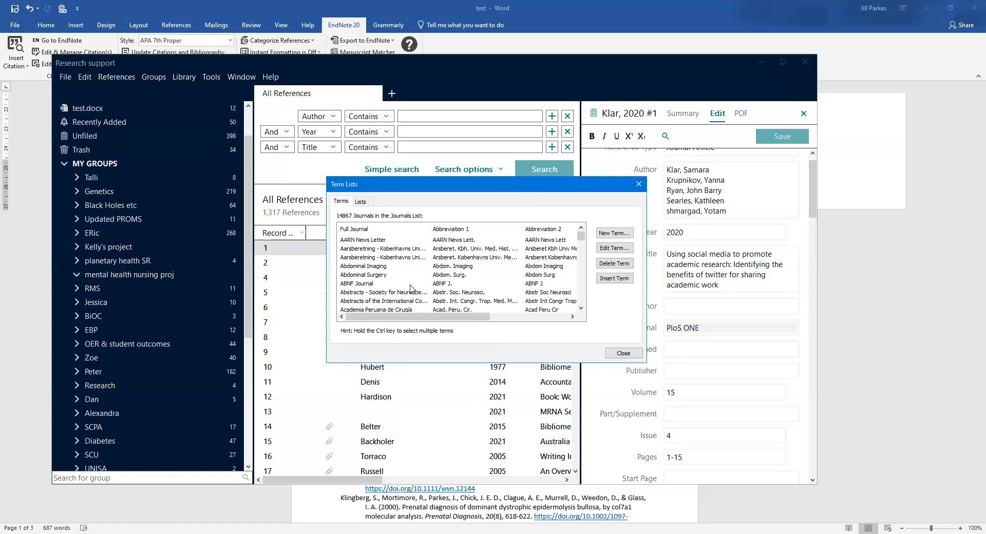
pyautogui.scroll(-15, 395, 285)
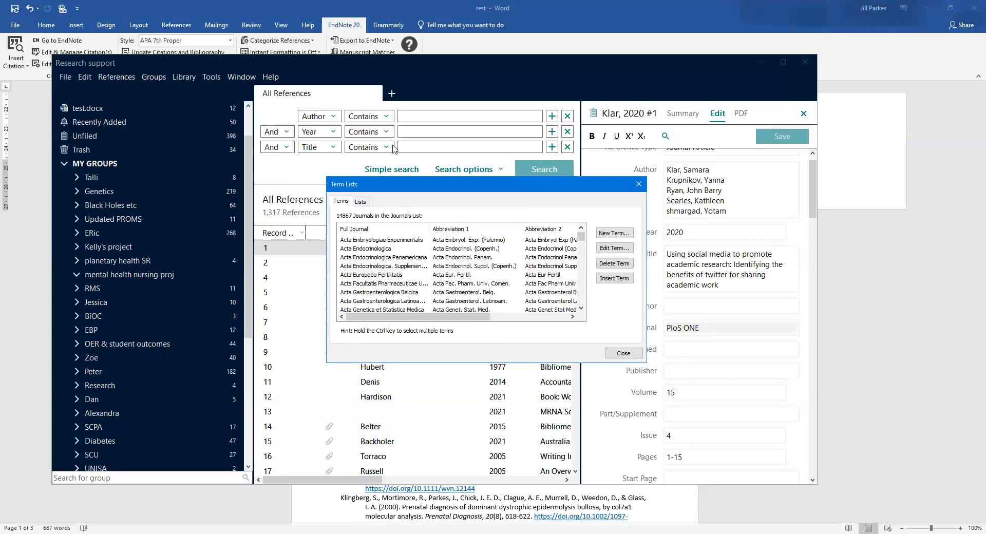
pyautogui.click(623, 353)
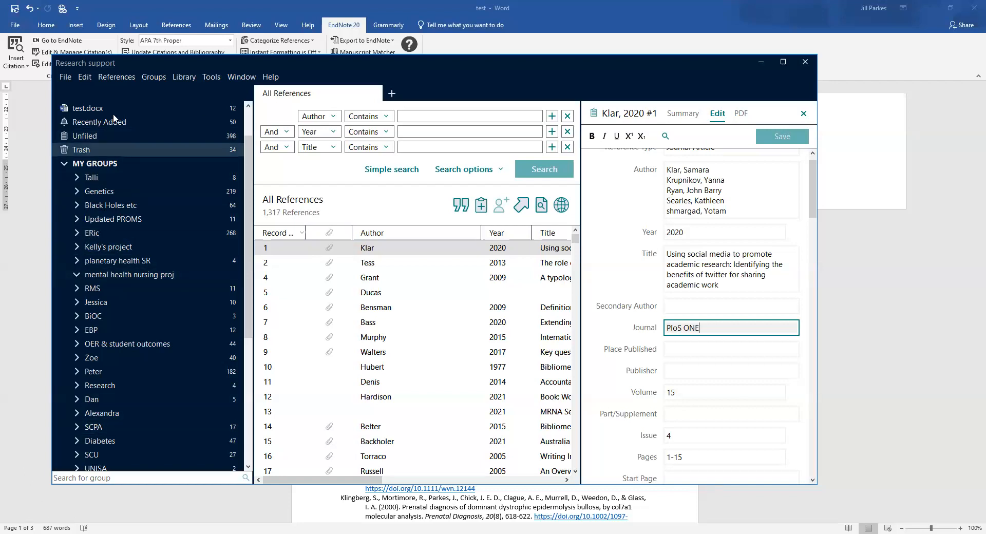
pyautogui.click(85, 77)
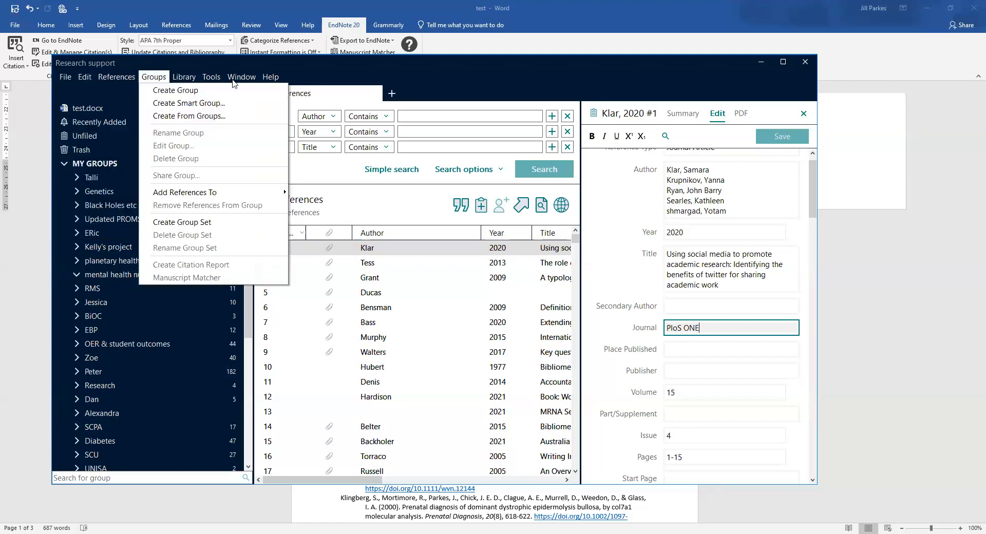
pyautogui.moveTo(241, 77)
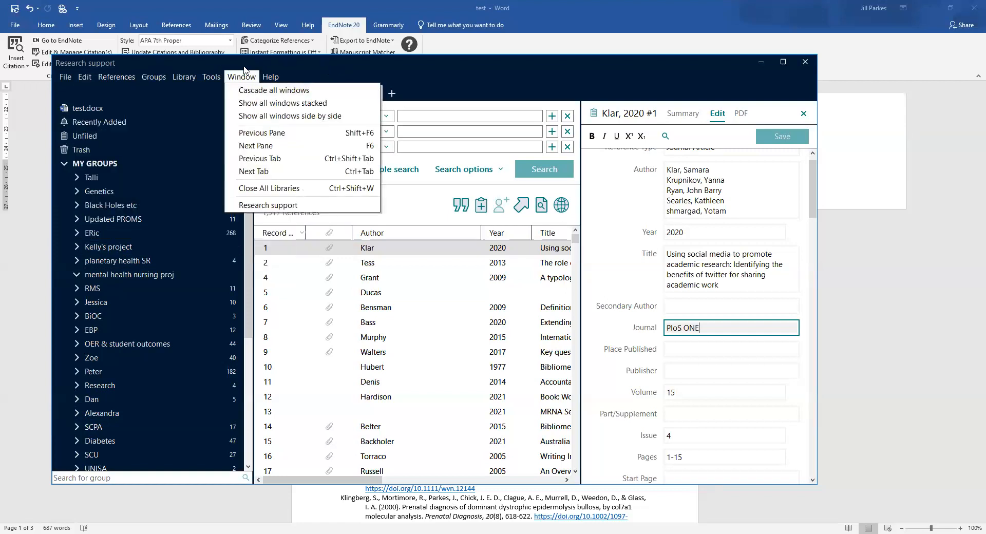
pyautogui.click(208, 82)
pyautogui.moveTo(319, 106)
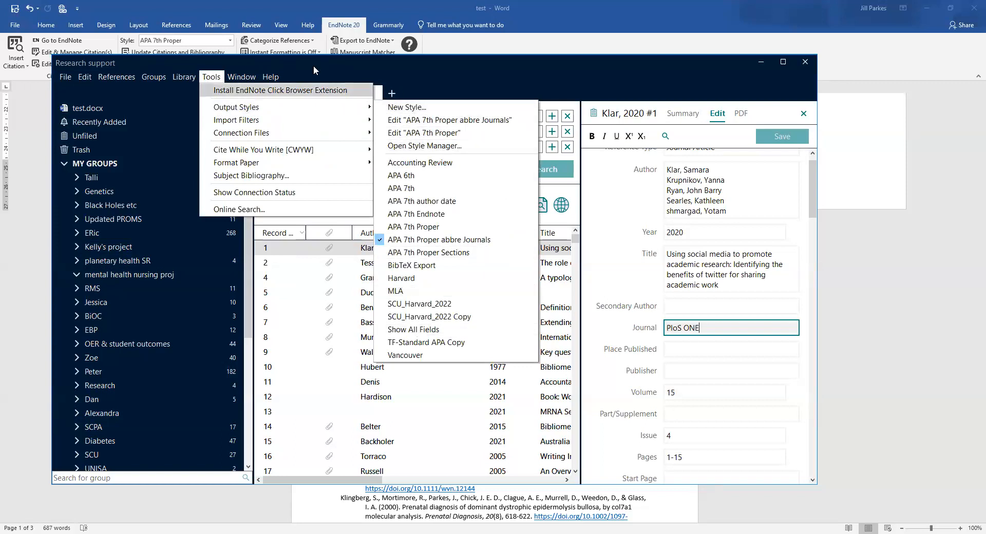
pyautogui.click(158, 41)
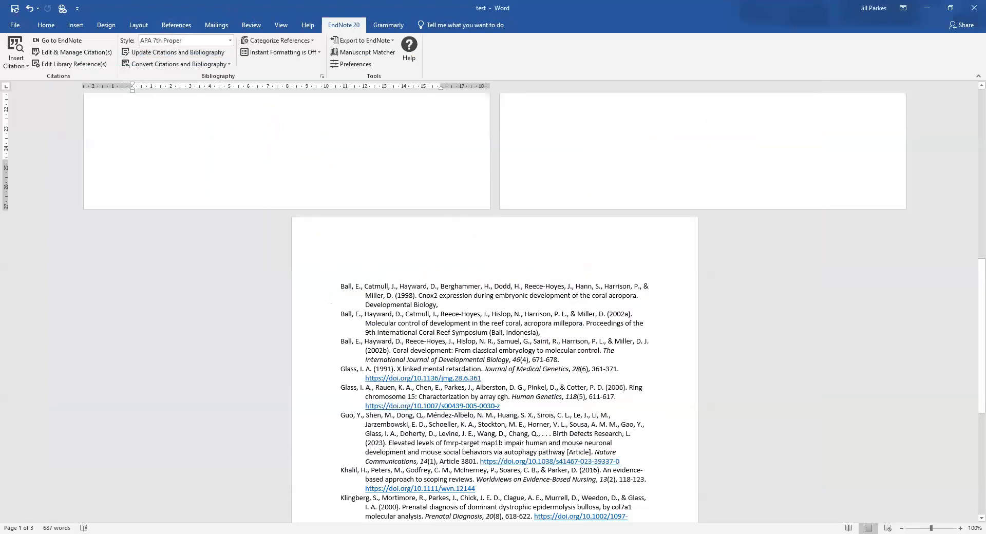
pyautogui.hotkey('alt', 'Tab')
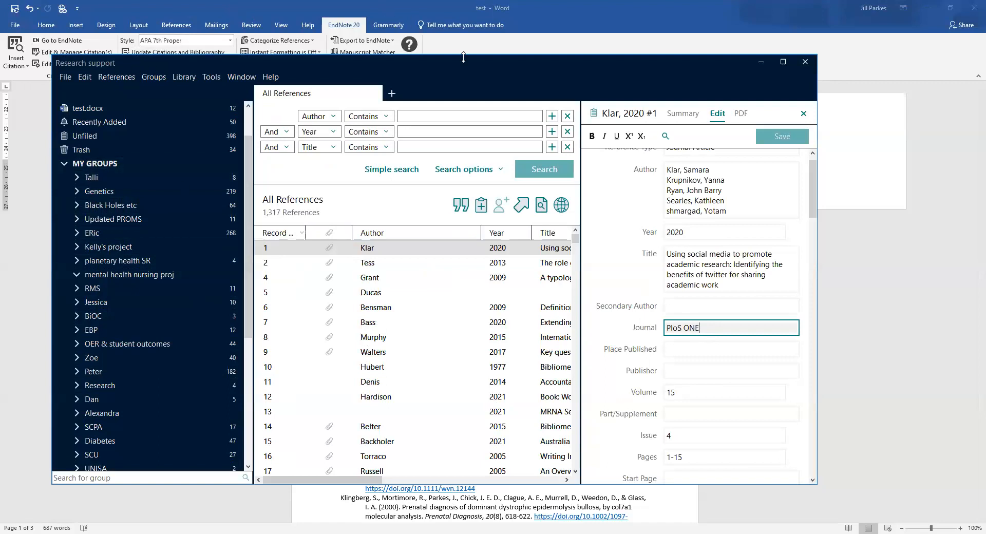
# Create a new group set under My Groups in the EndNote library, keeping the default name
pyautogui.moveTo(432, 72); pyautogui.dragTo(462, 84)
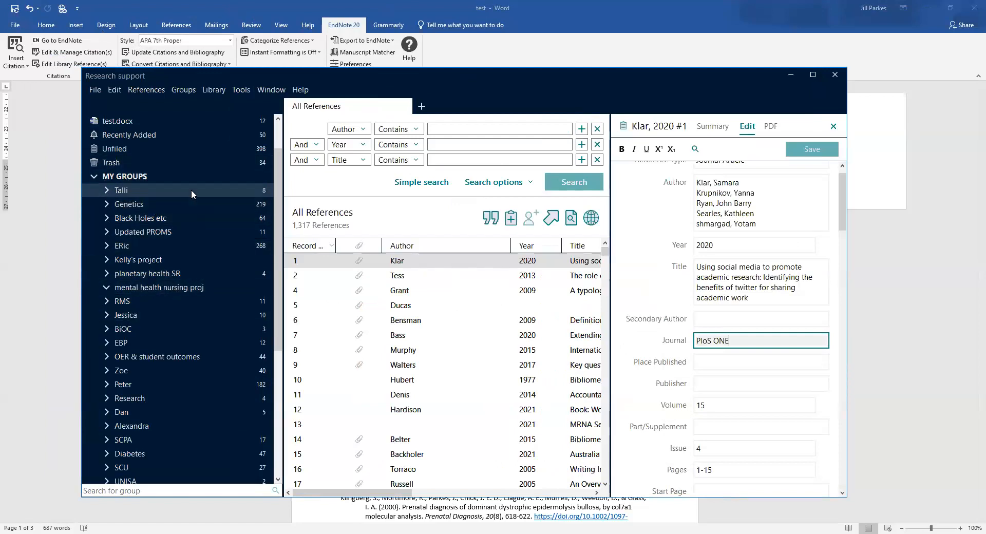
pyautogui.scroll(-2, 159, 236)
pyautogui.scroll(-3, 131, 220)
pyautogui.scroll(4, 131, 223)
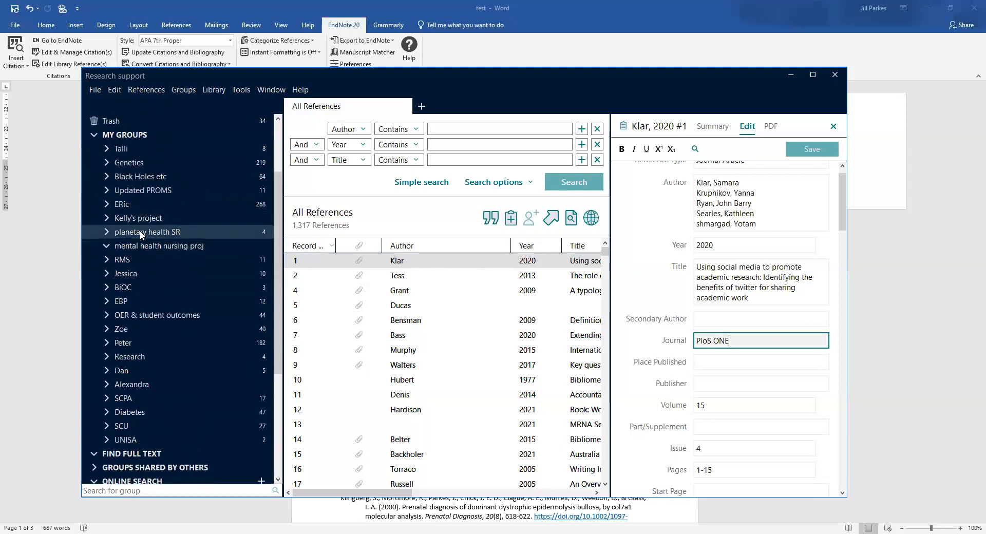
pyautogui.scroll(1, 141, 234)
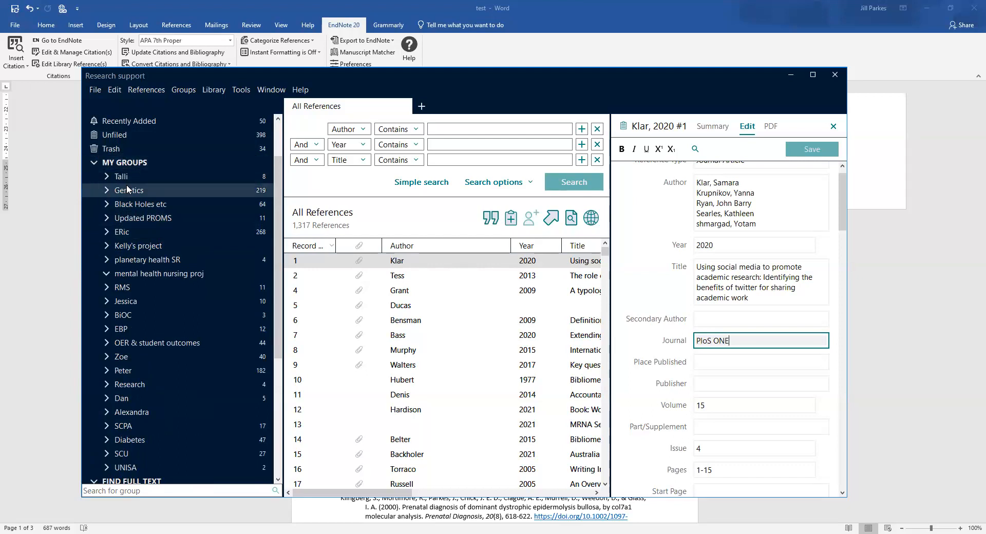
pyautogui.rightClick(125, 166)
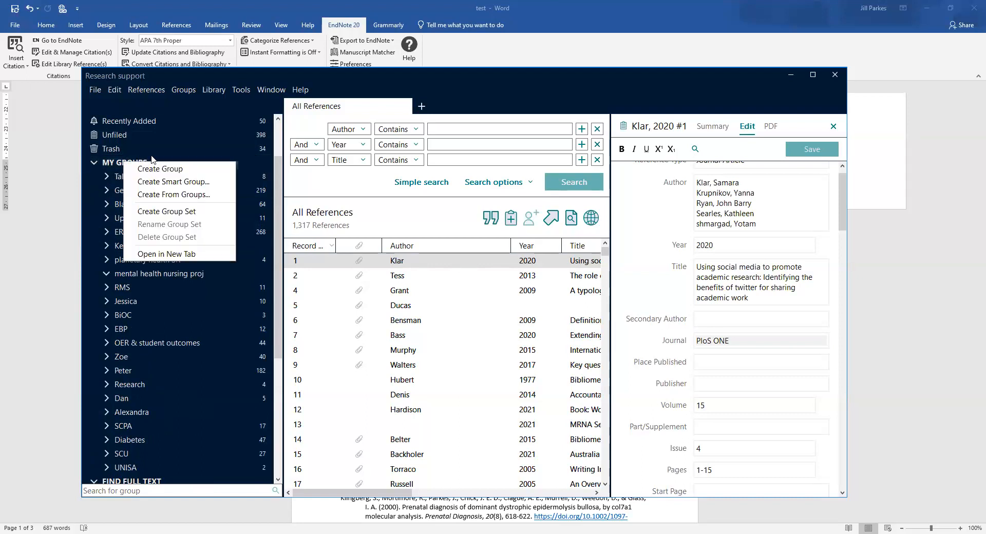
pyautogui.click(126, 163)
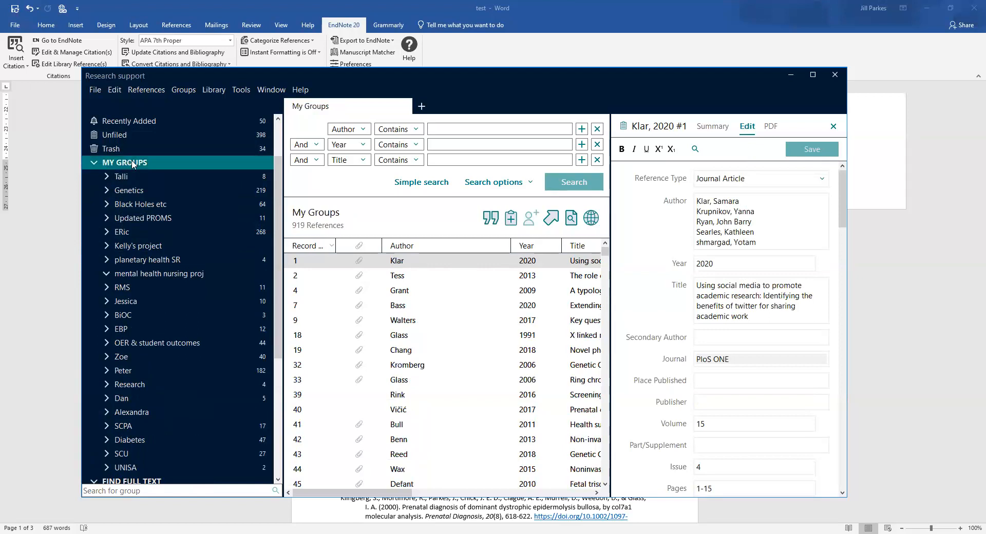
pyautogui.rightClick(132, 162)
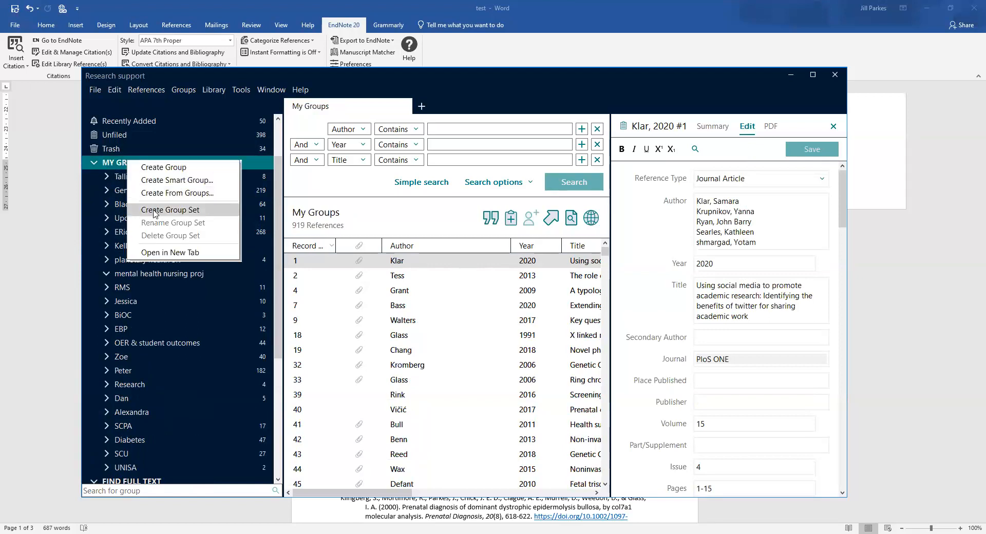
pyautogui.click(154, 210)
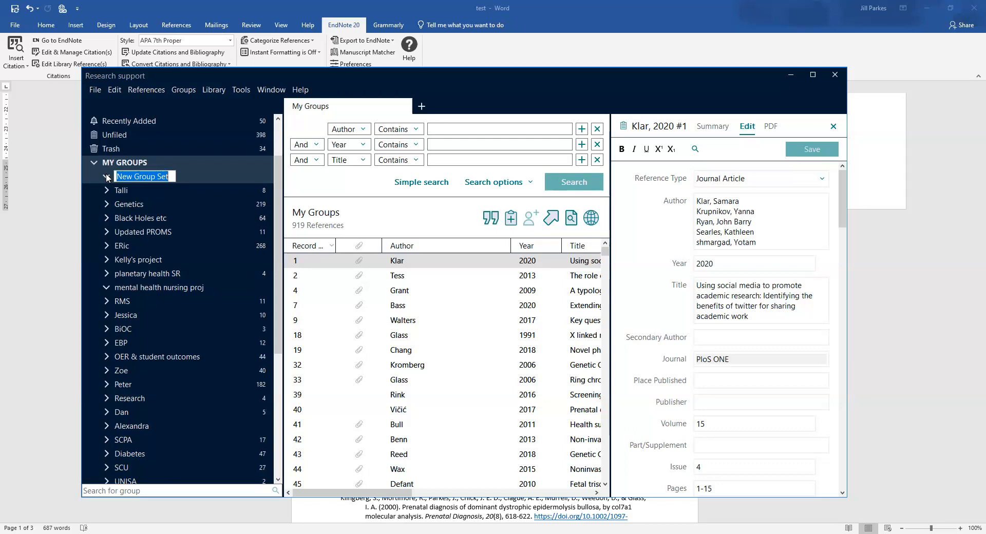
# Expand the Genetics group set and view the references in its Genetic counselling group, its author-named group and the whole set
pyautogui.click(107, 204)
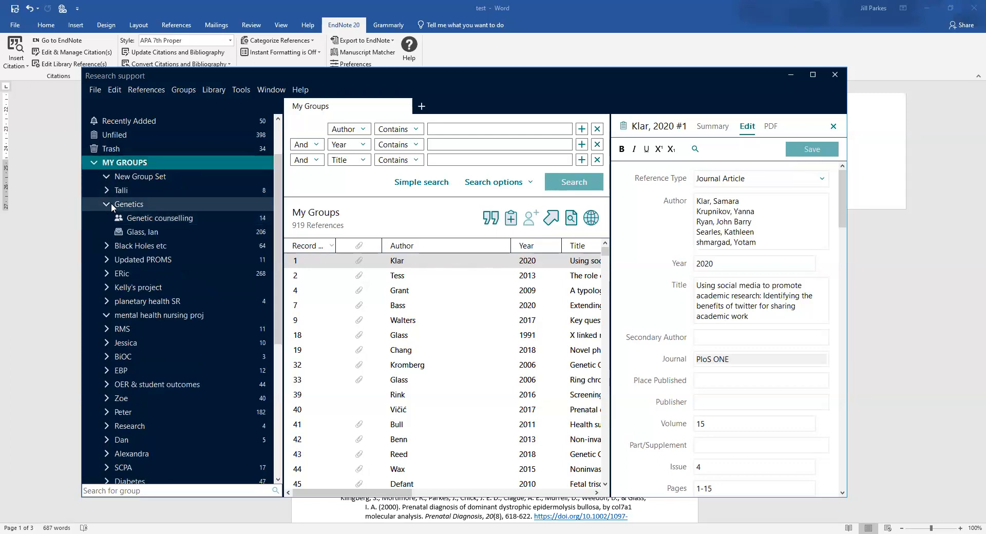
pyautogui.click(148, 220)
pyautogui.click(149, 232)
pyautogui.click(149, 218)
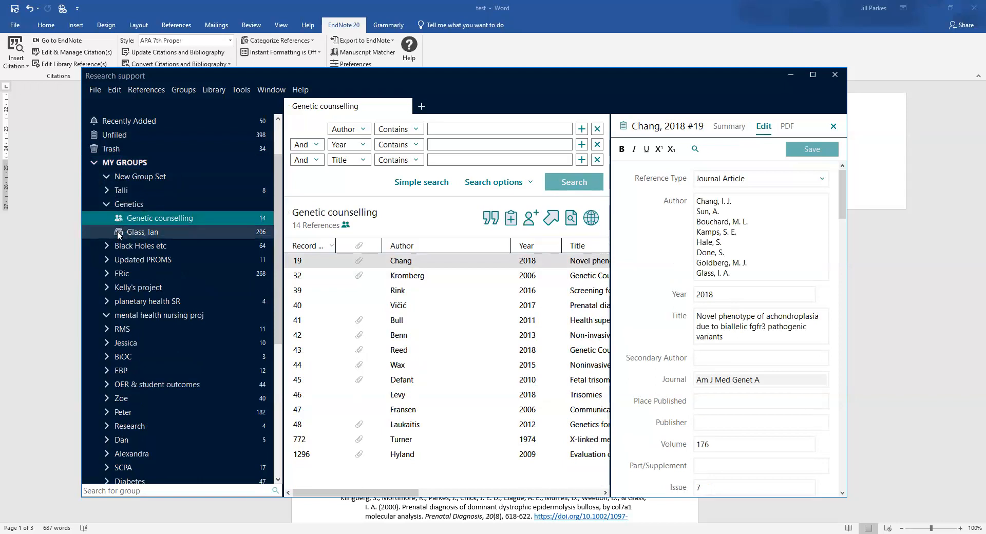
pyautogui.click(128, 234)
pyautogui.click(133, 221)
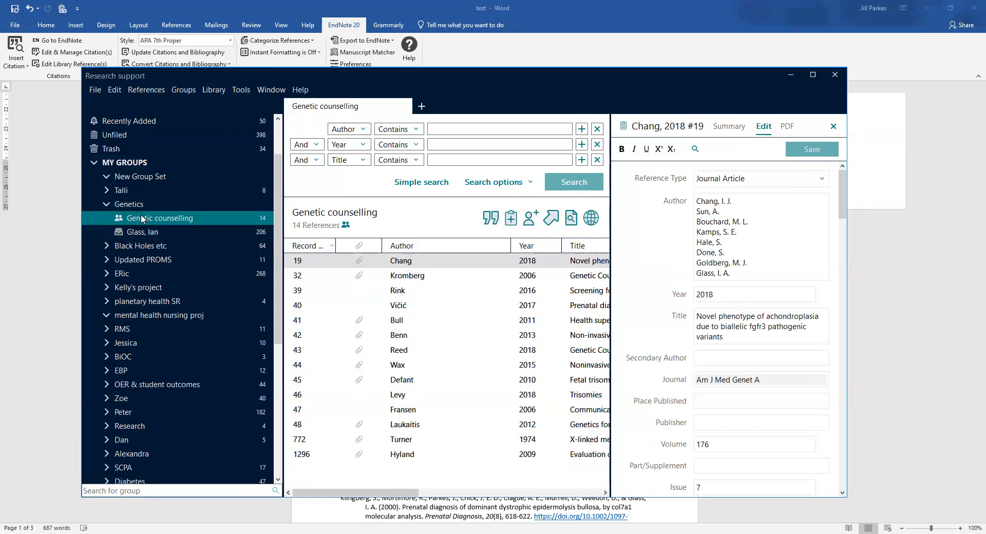
pyautogui.click(140, 232)
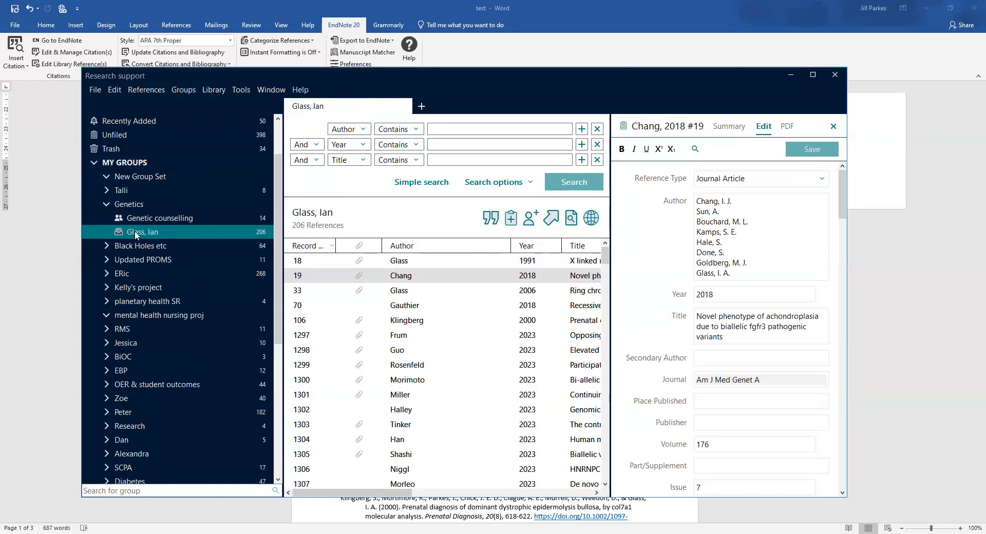
pyautogui.click(159, 203)
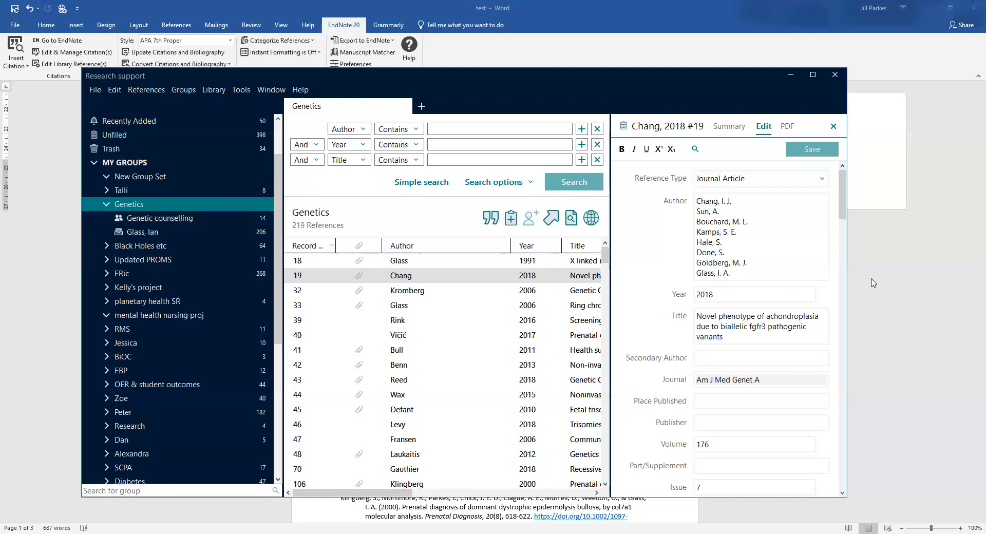
pyautogui.moveTo(847, 286); pyautogui.dragTo(879, 285)
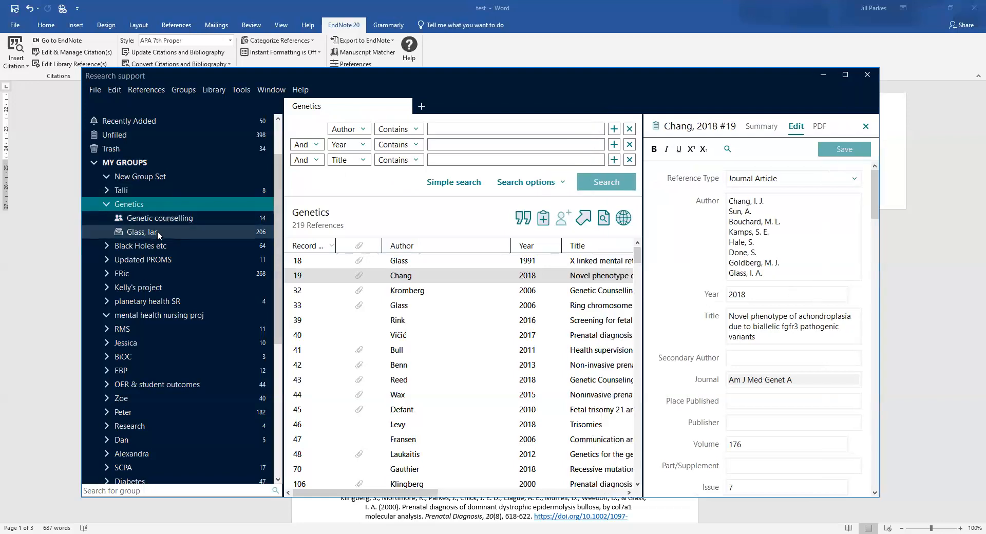
pyautogui.click(158, 232)
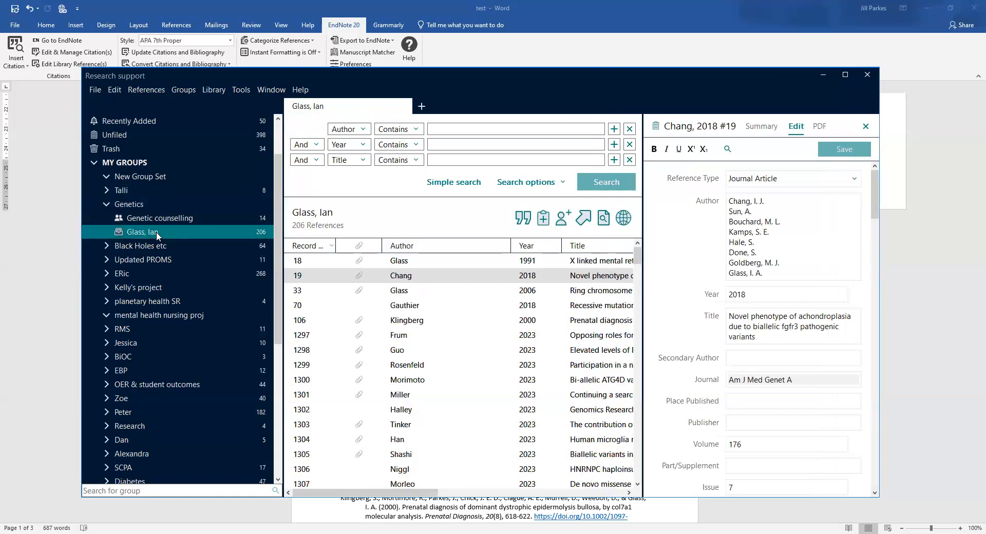
# View the whole Genetics group set and its group-creation options, and reopen its author-named group
pyautogui.click(146, 204)
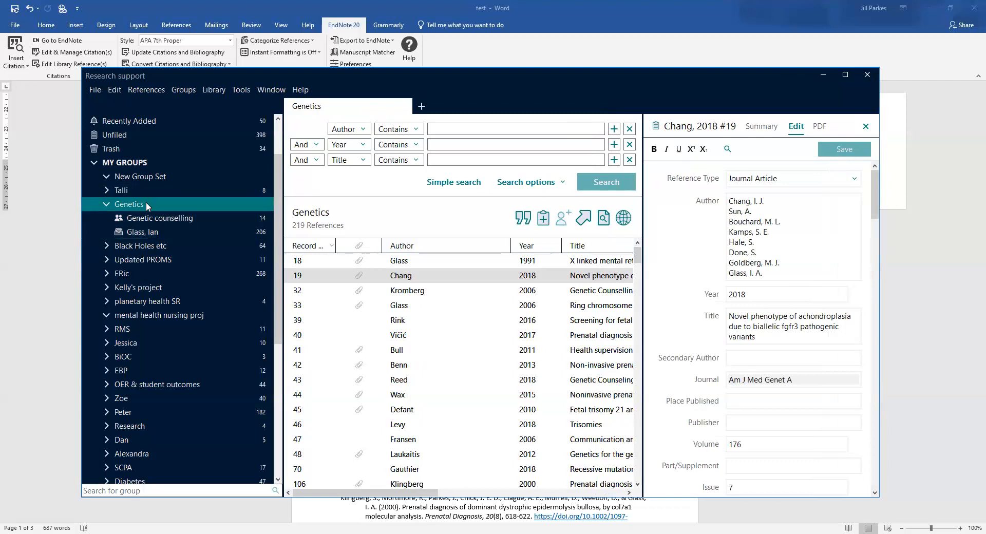
pyautogui.rightClick(146, 204)
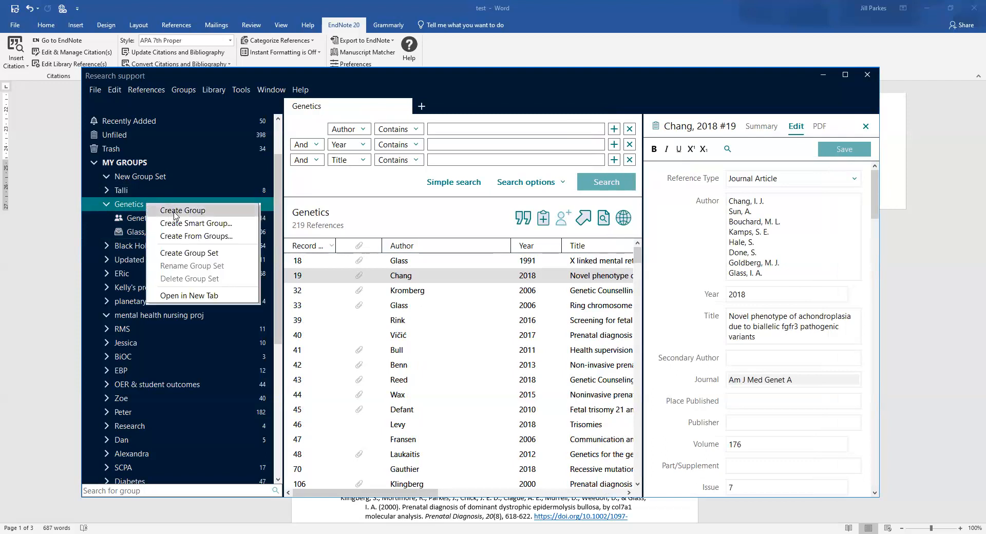
pyautogui.click(137, 232)
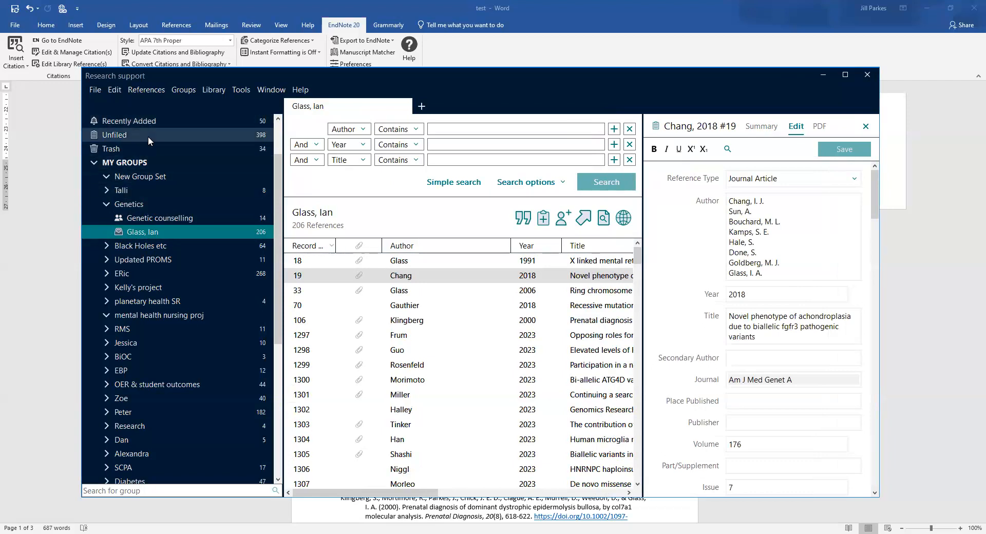
# Display all references in the library and close the details of the open reference
pyautogui.scroll(2, 148, 136)
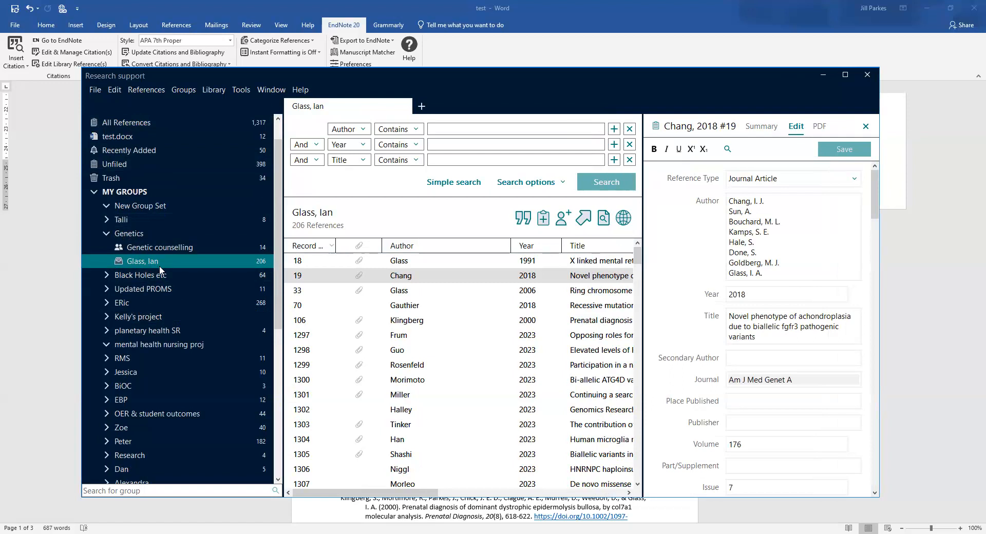
pyautogui.click(149, 123)
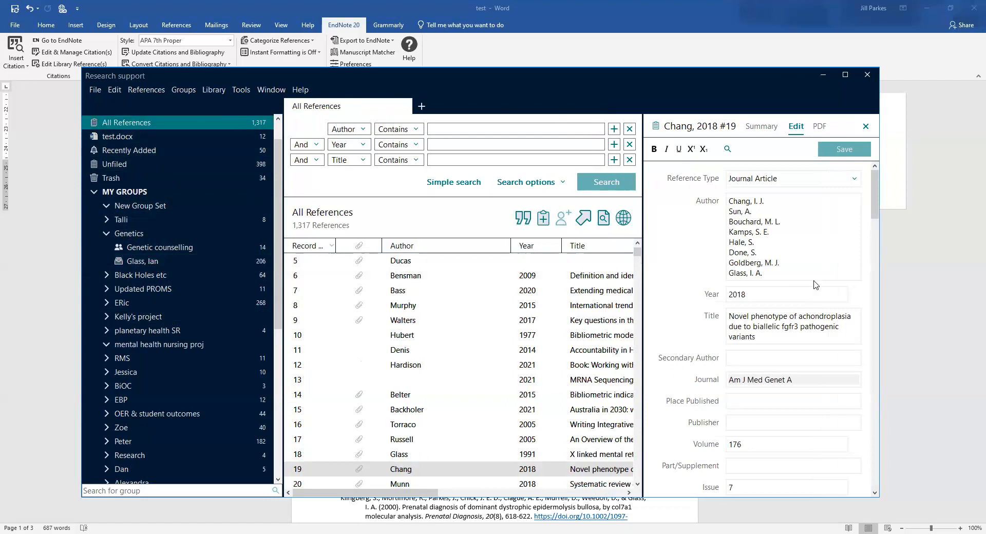
pyautogui.click(865, 127)
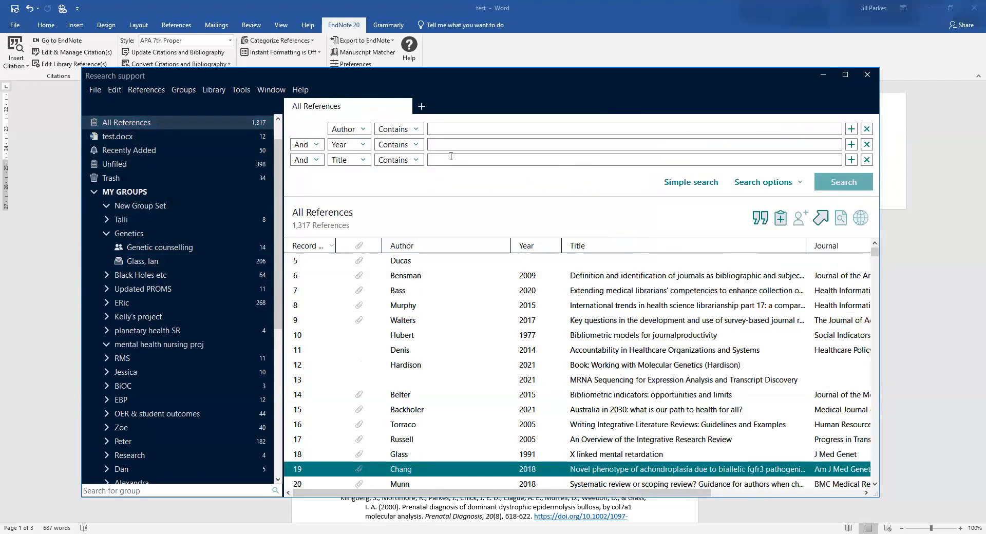
# Enter three variants of the author's name as search terms: surname with first name, with first and middle names, and with initials
pyautogui.click(443, 126)
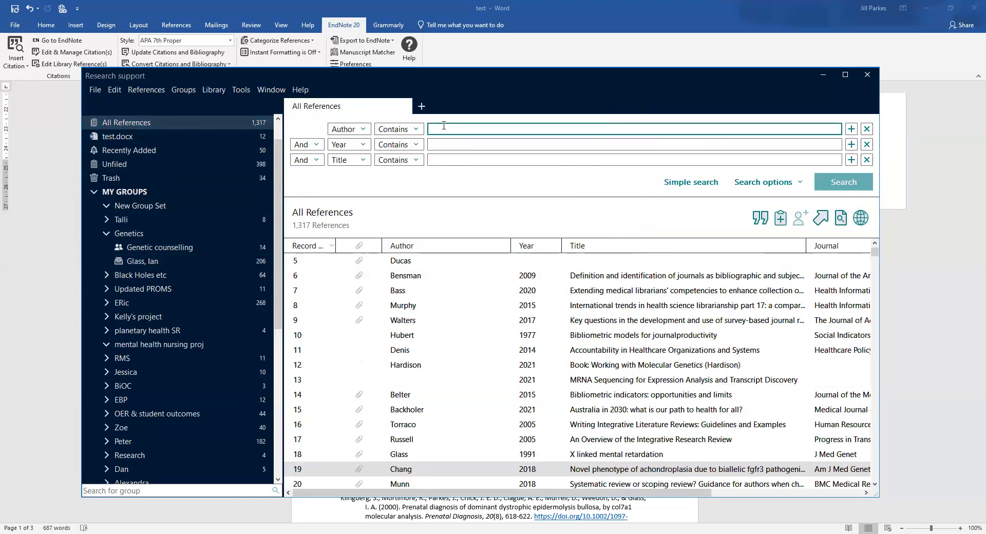
pyautogui.write('Glas')
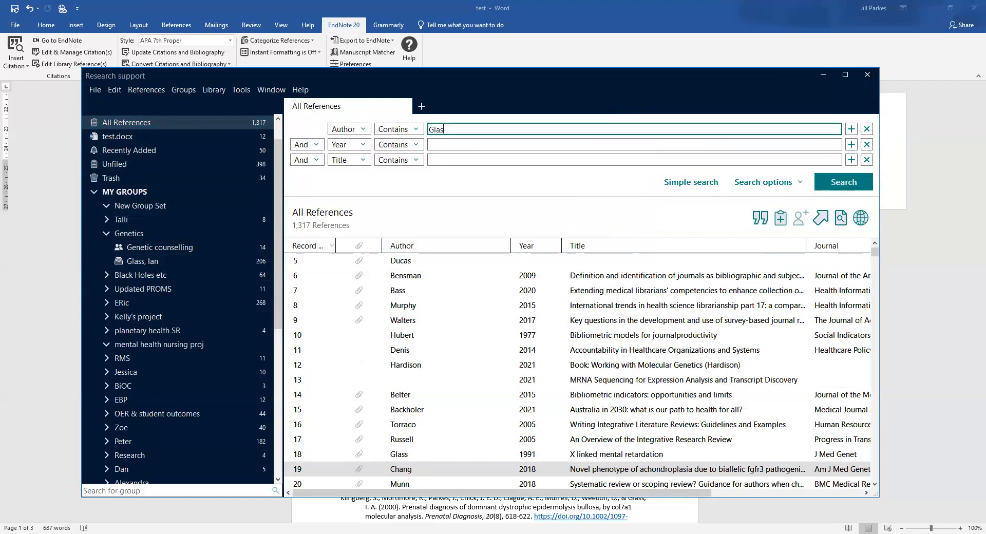
pyautogui.write('s. Ian')
pyautogui.click(439, 144)
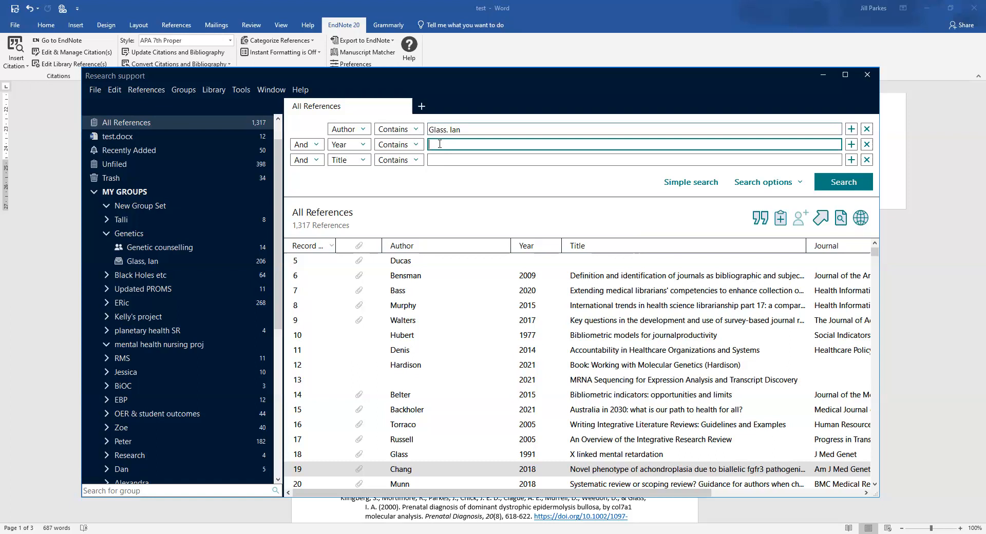
pyautogui.write('Glass, ia')
pyautogui.press('BackSpace')
pyautogui.press('BackSpace')
pyautogui.write('Ian Amos')
pyautogui.click(442, 161)
pyautogui.write('Glass, I.A.')
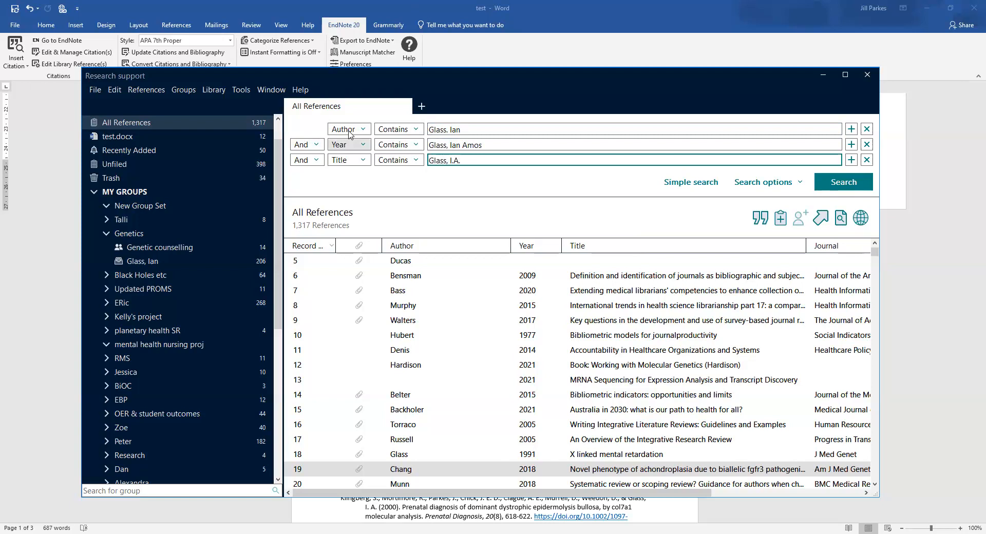
# Set the second and third search rows to Author, combine all rows with Or, and run the search
pyautogui.click(336, 146)
pyautogui.click(356, 62)
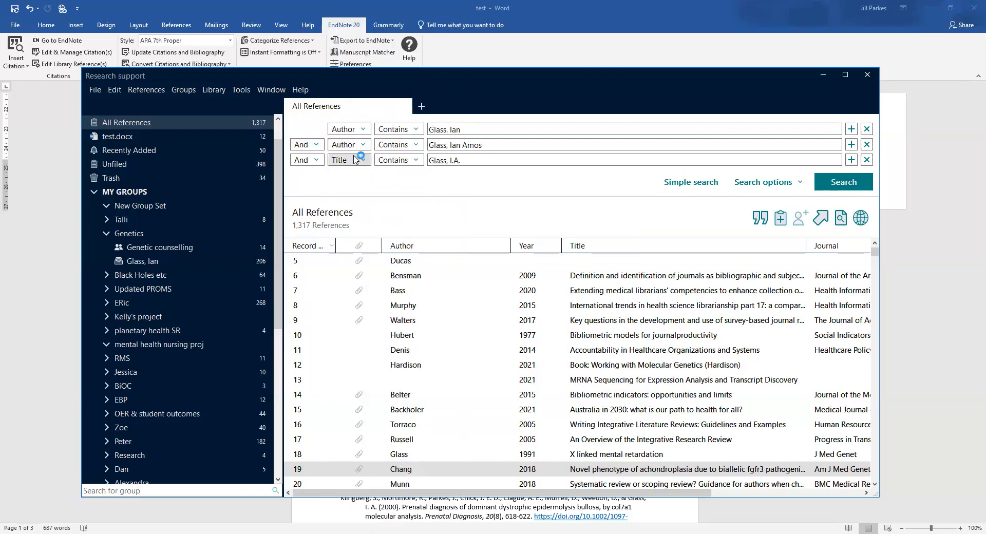
pyautogui.click(354, 160)
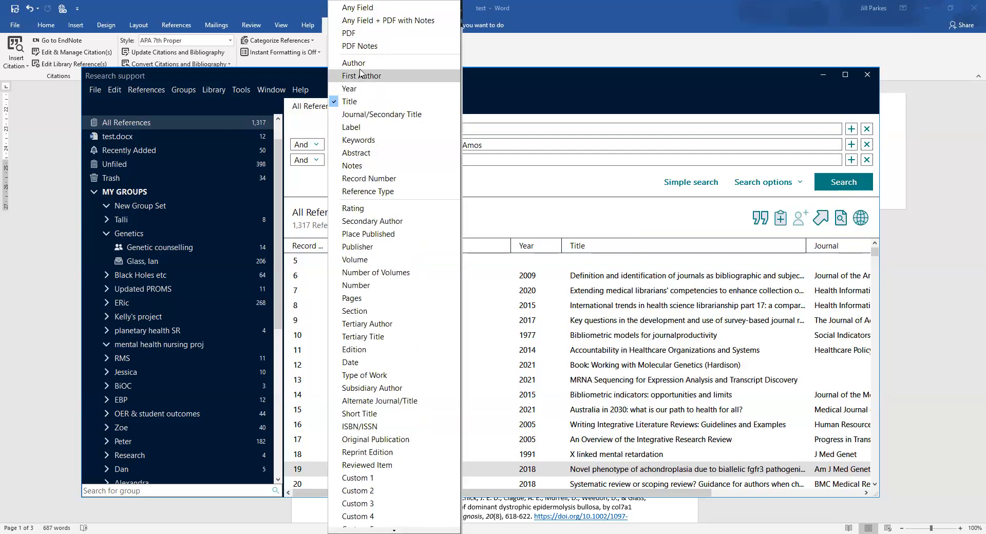
pyautogui.click(360, 62)
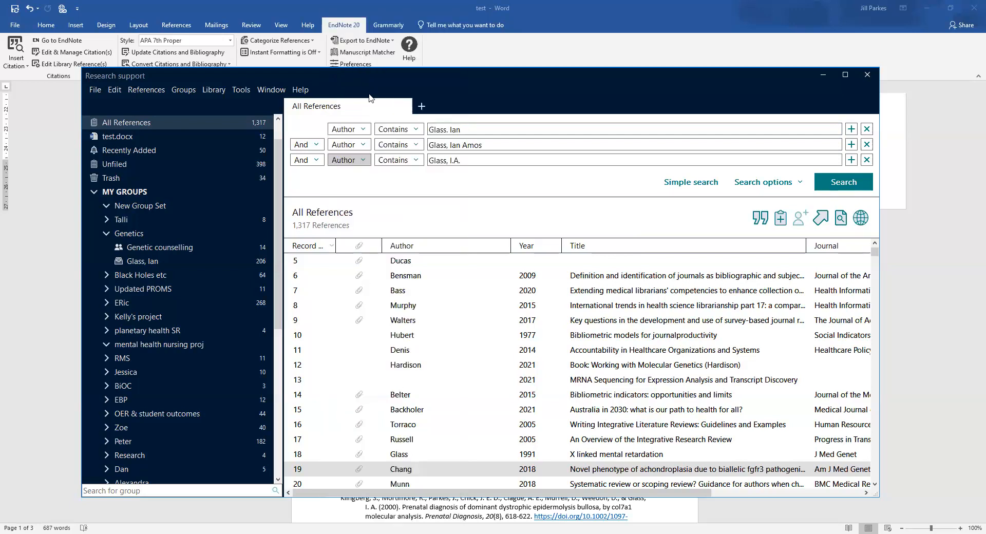
pyautogui.click(307, 144)
pyautogui.click(306, 167)
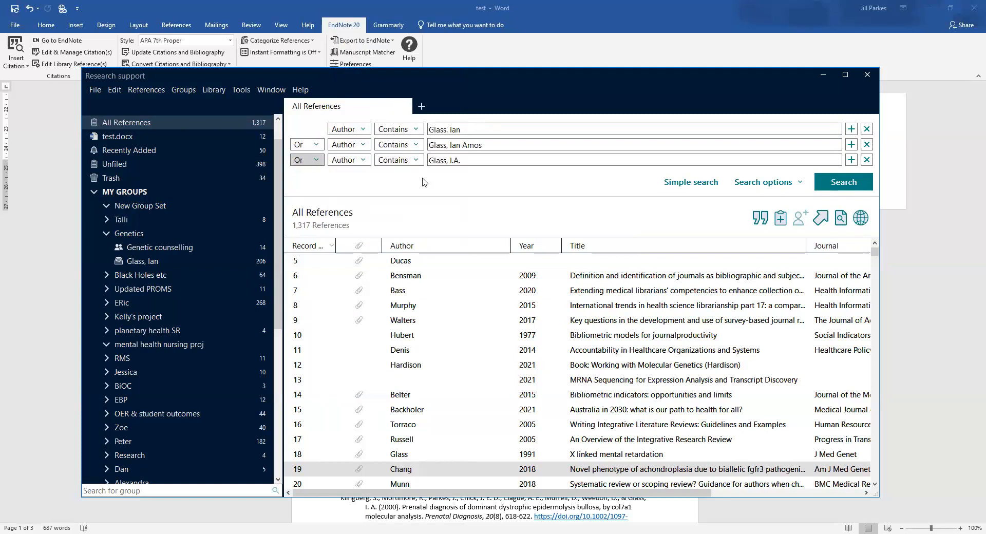
pyautogui.click(833, 186)
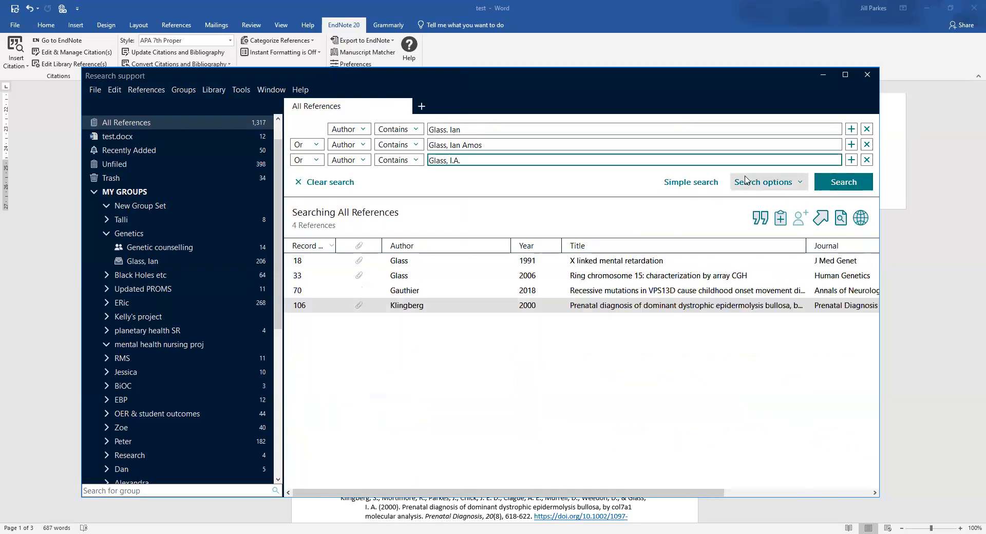
# Try the author name search with the first row's field set to Label
pyautogui.click(159, 119)
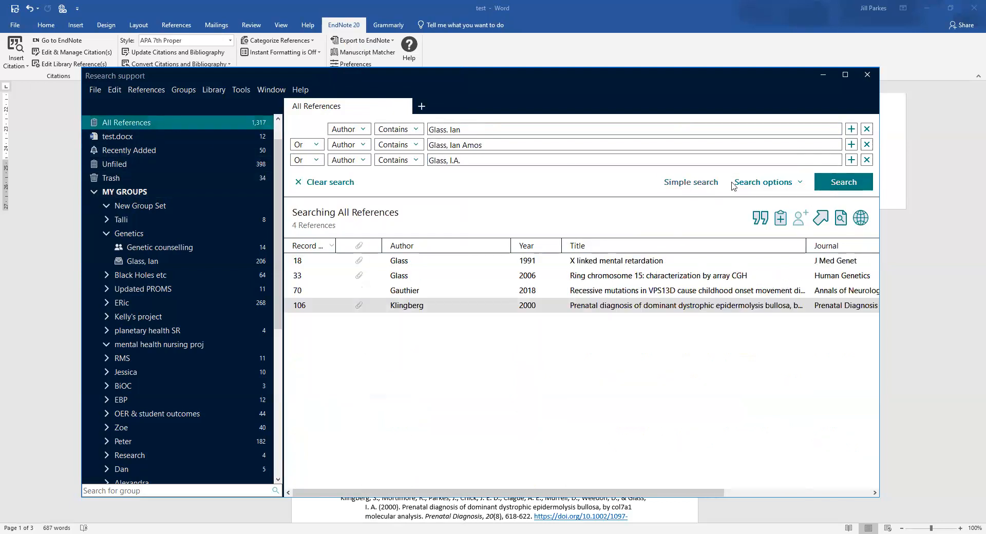
pyautogui.click(354, 132)
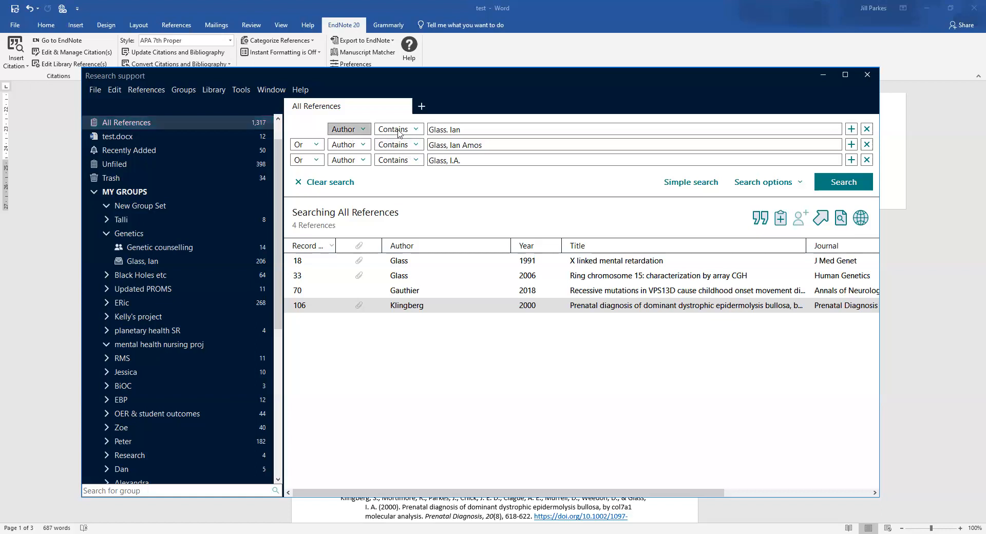
pyautogui.click(420, 130)
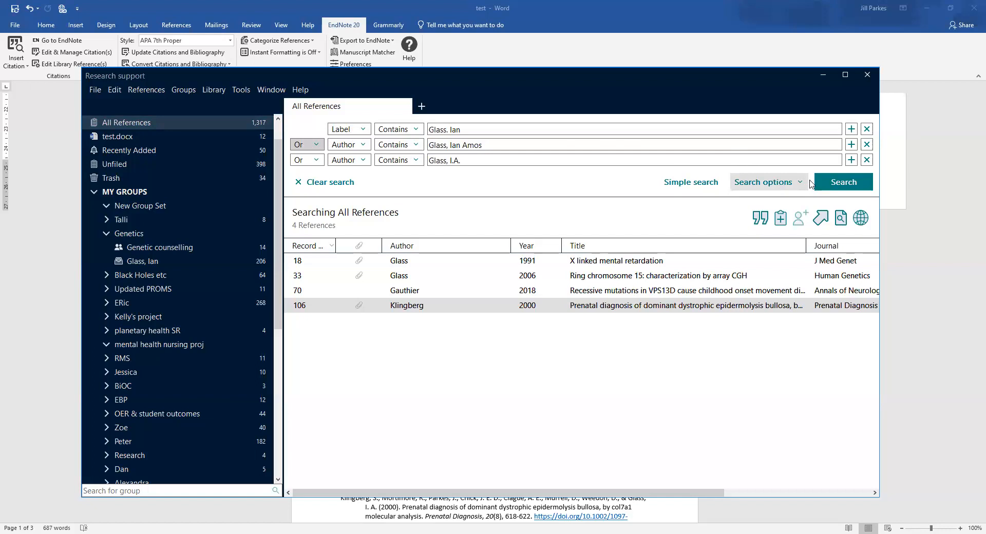
pyautogui.click(832, 183)
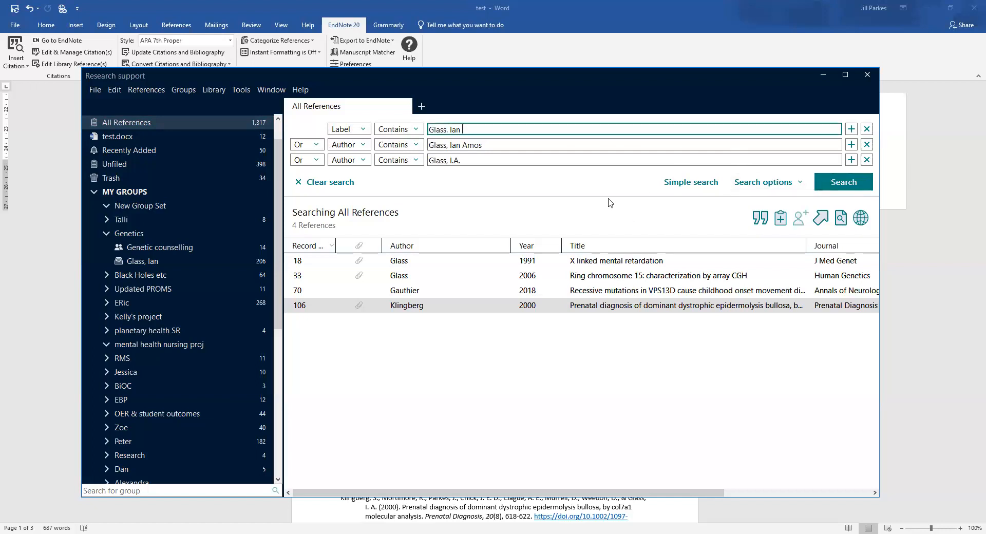
pyautogui.click(148, 125)
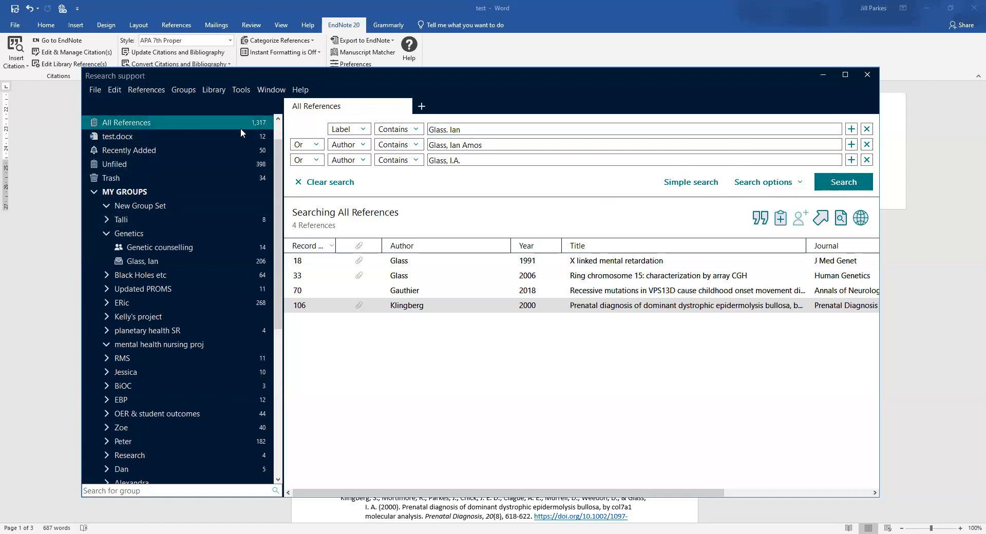
pyautogui.click(479, 143)
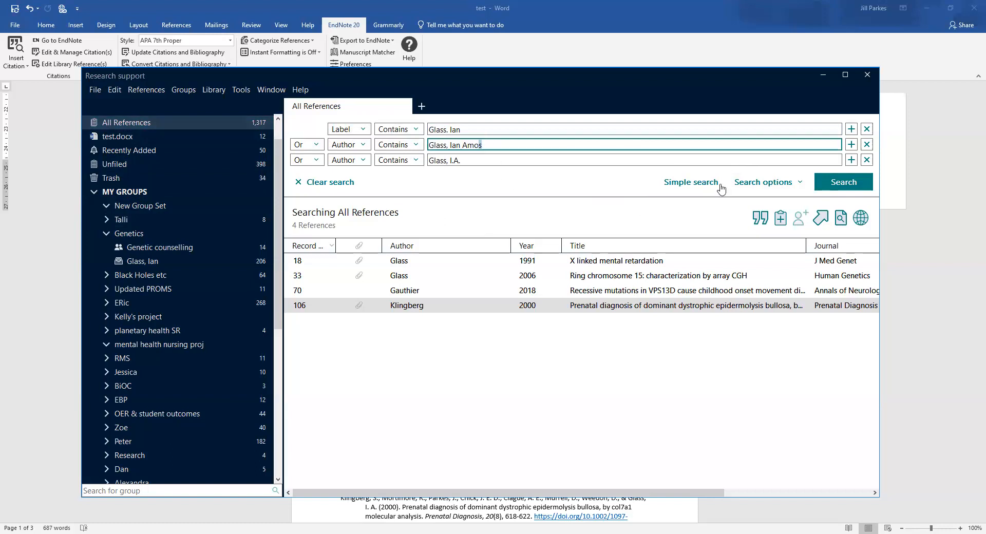
# Clear the search and search all references for the author's surname only in the Author field
pyautogui.click(343, 184)
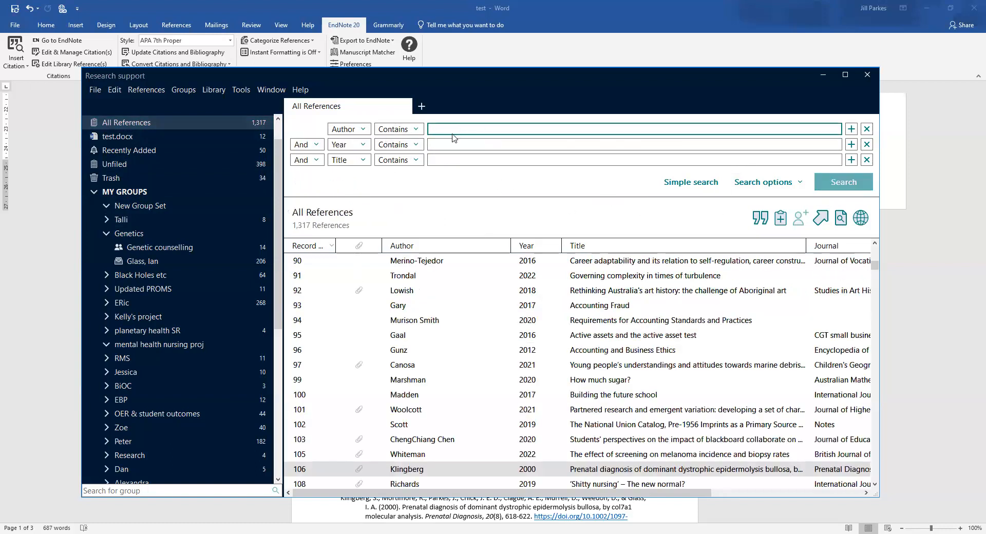
pyautogui.write('Glass')
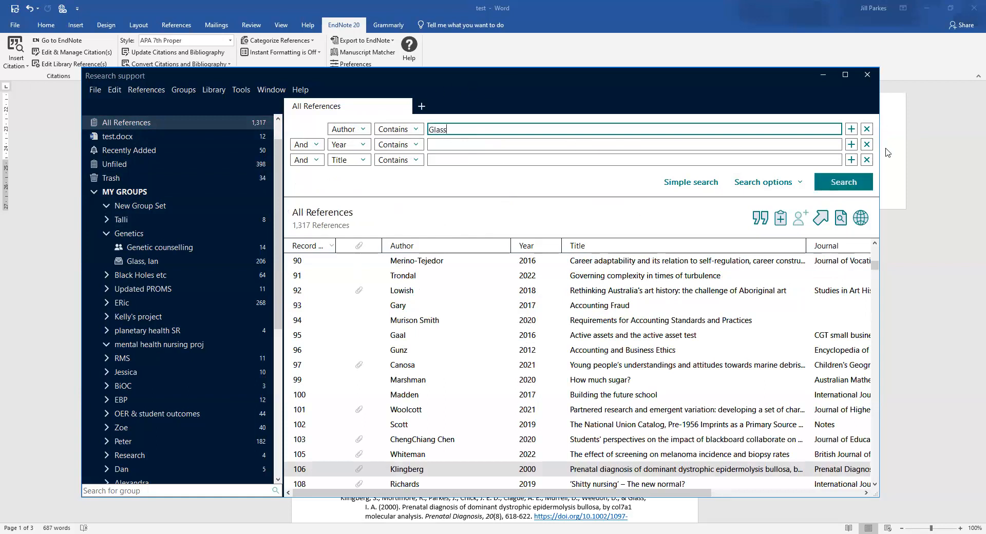
pyautogui.click(838, 185)
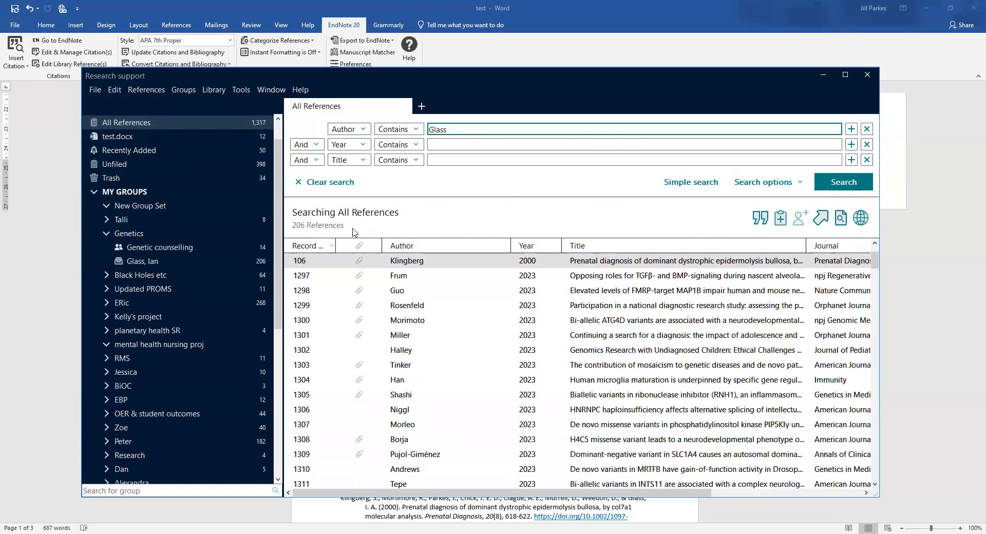
# Open the author-named group under Genetics and restore the default search settings
pyautogui.click(148, 262)
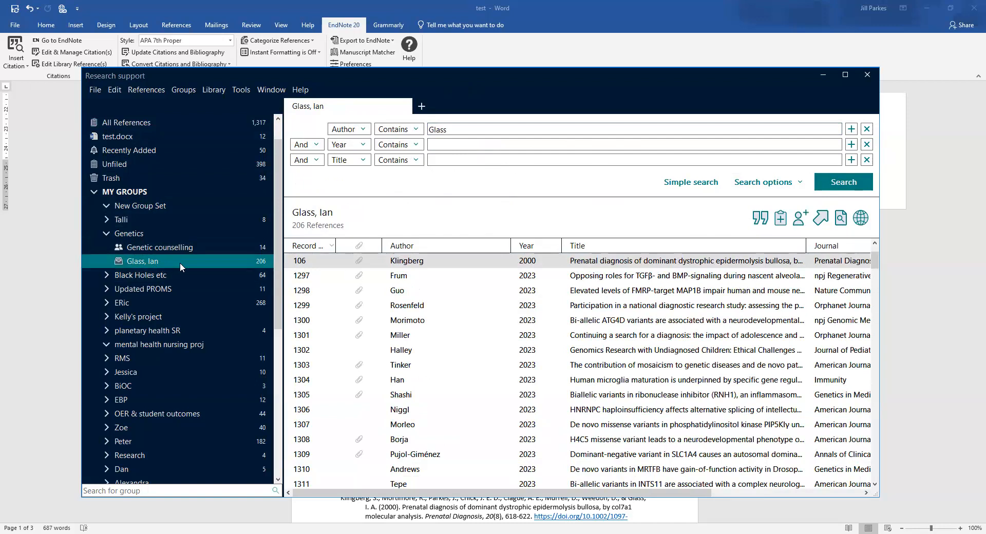
pyautogui.click(763, 183)
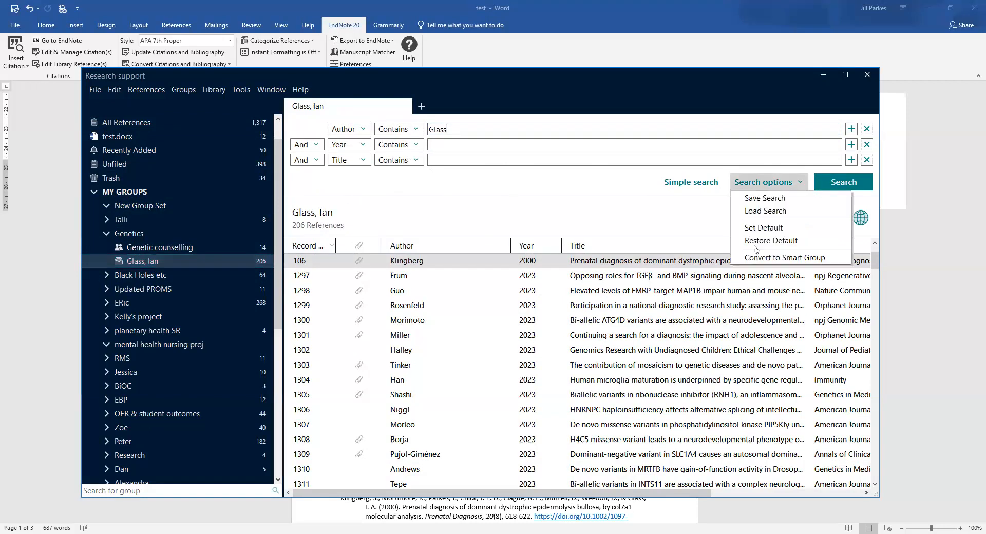
pyautogui.click(755, 246)
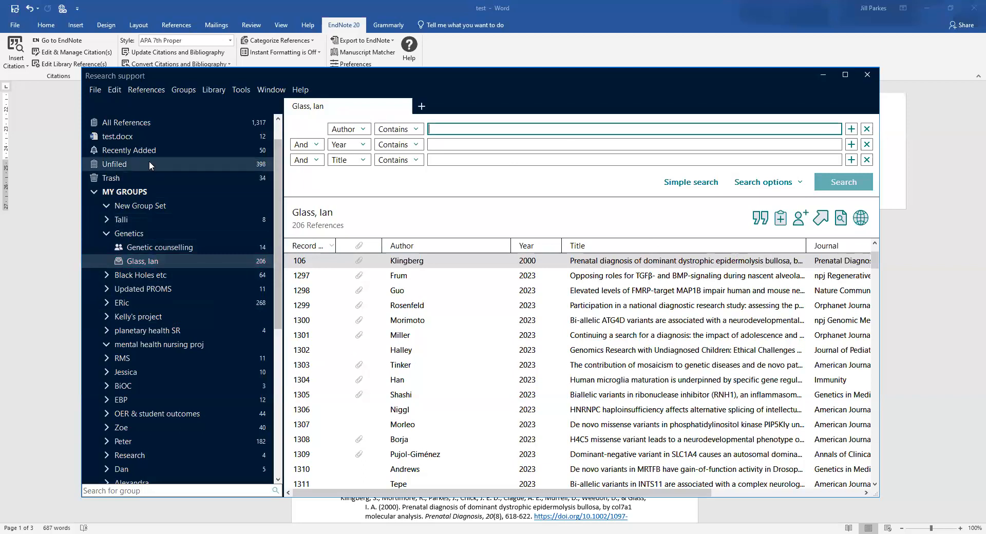
# Compare the full library list with the author-named group by viewing each in turn, ending on all references
pyautogui.click(140, 124)
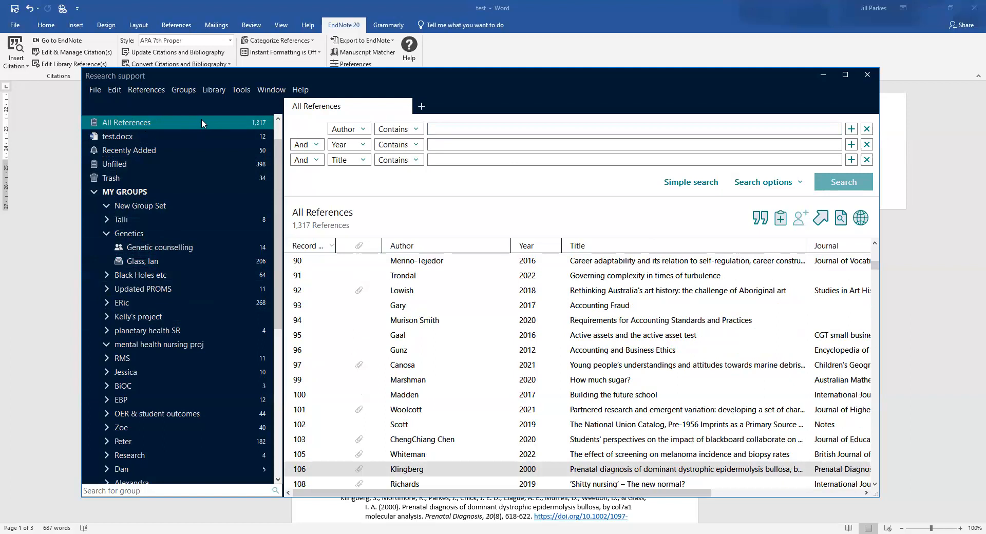
pyautogui.click(176, 260)
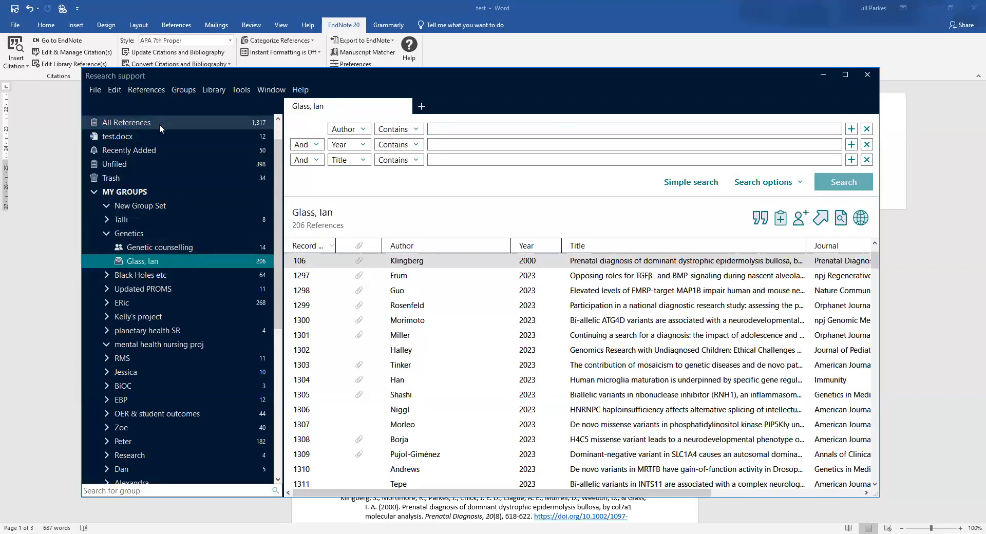
pyautogui.click(146, 123)
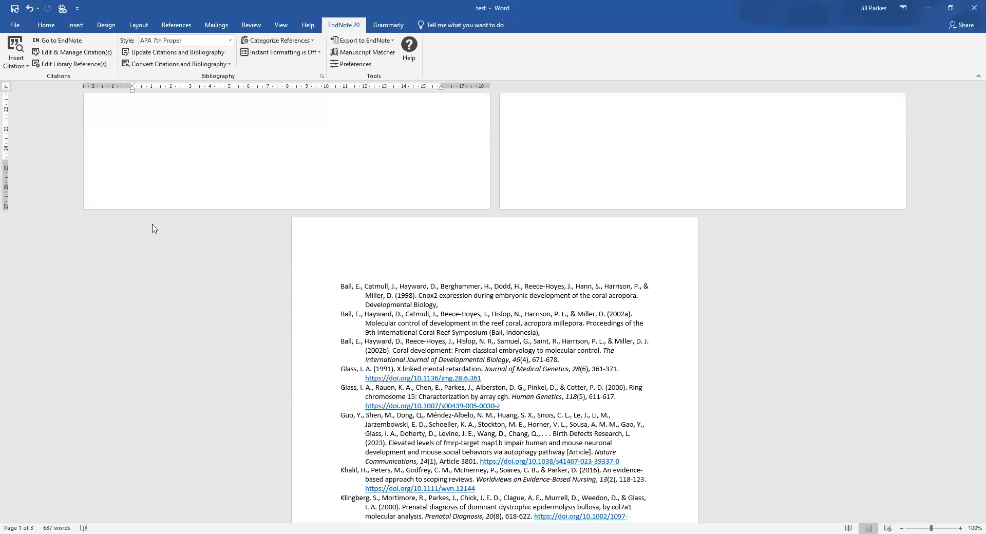
# Switch to EndNote and start a smart group named XLMR in Genetics, with Author containing the author's surname as first criterion
pyautogui.hotkey('alt', 'Tab')
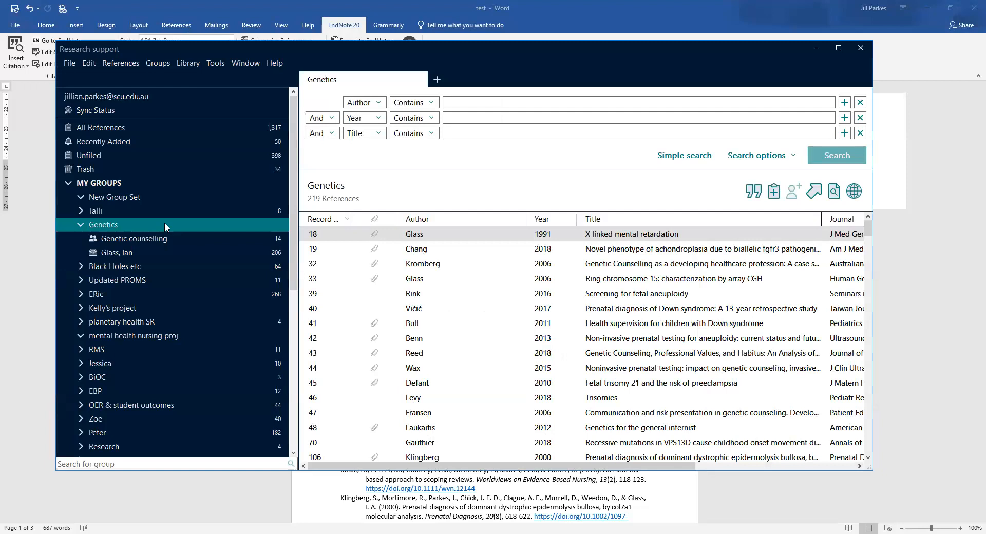
pyautogui.rightClick(165, 224)
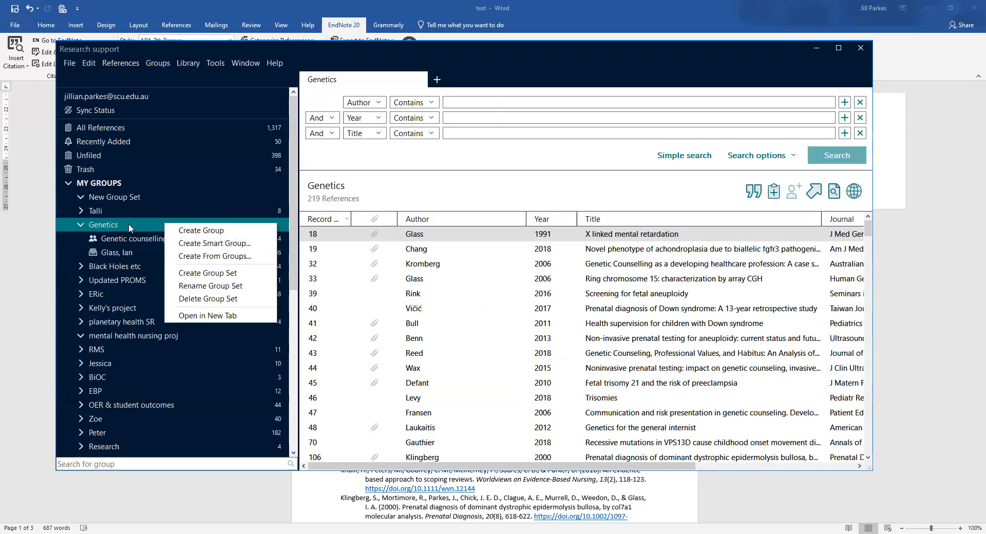
pyautogui.click(199, 247)
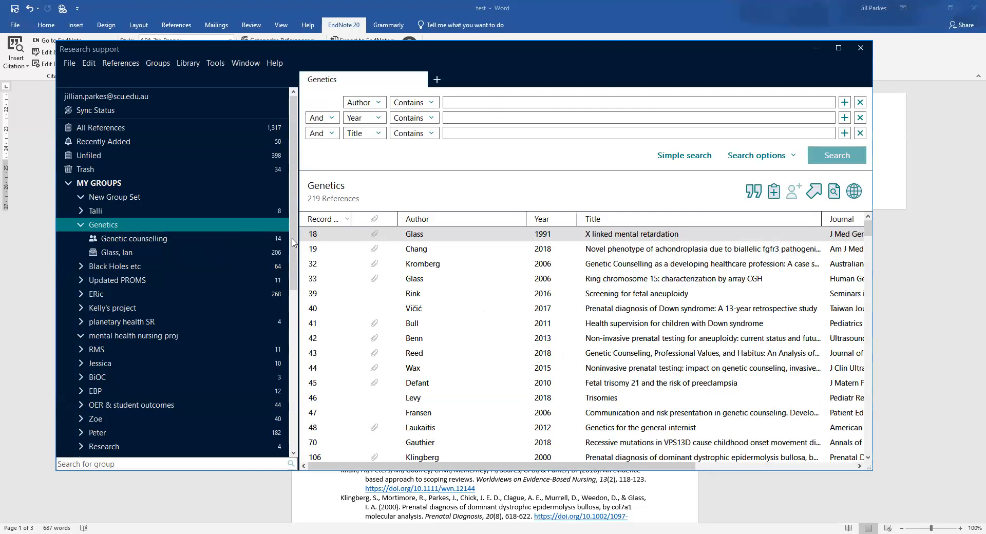
pyautogui.write('x')
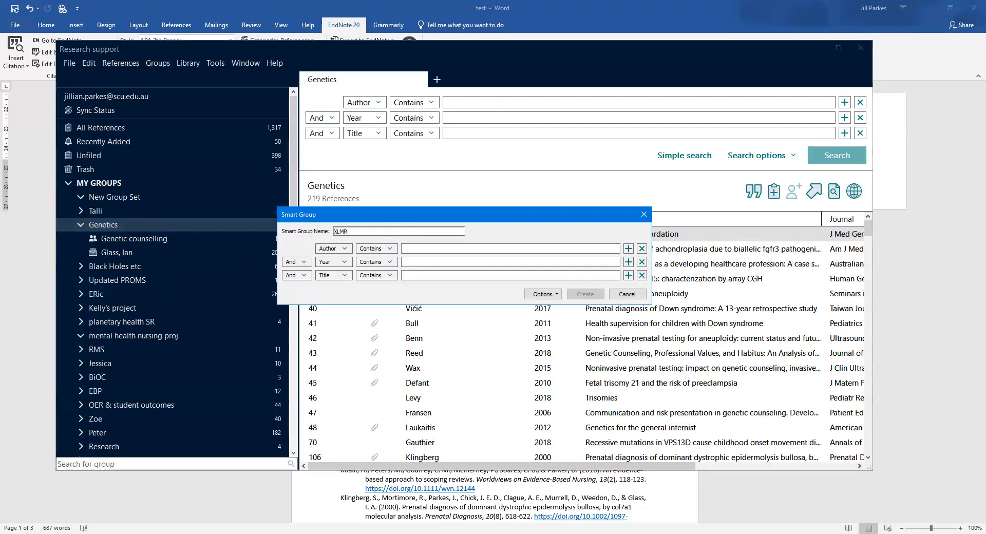
pyautogui.click(424, 249)
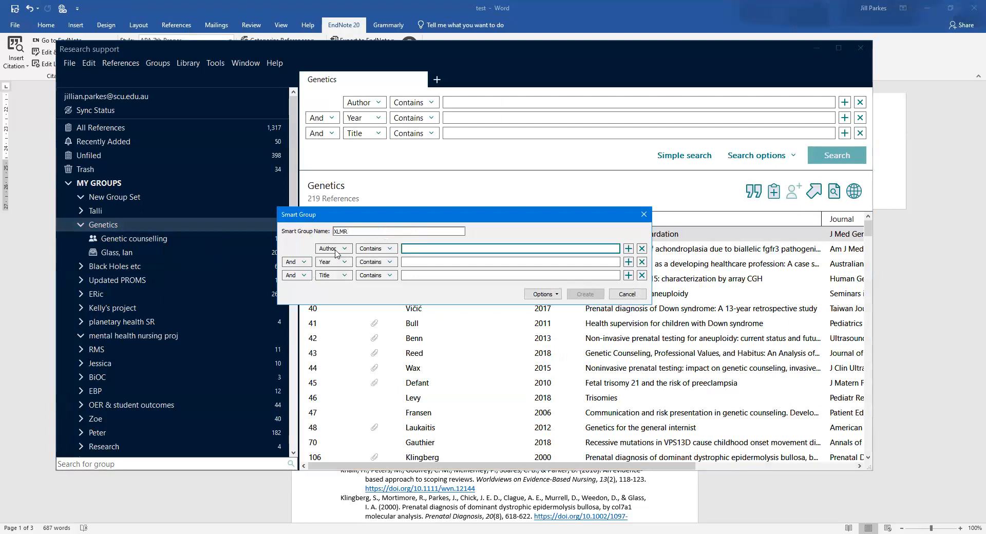
pyautogui.moveTo(343, 212); pyautogui.dragTo(343, 204)
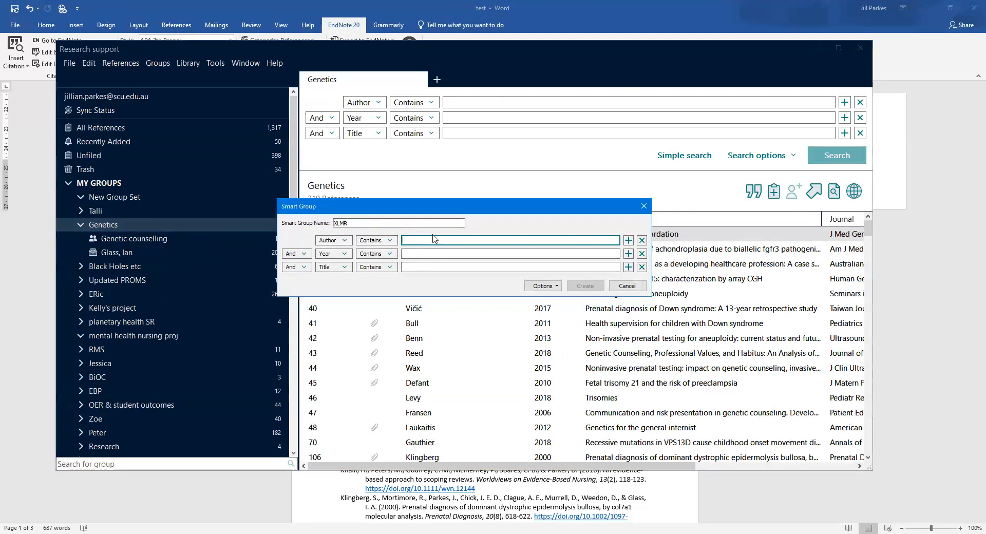
pyautogui.write('Glass')
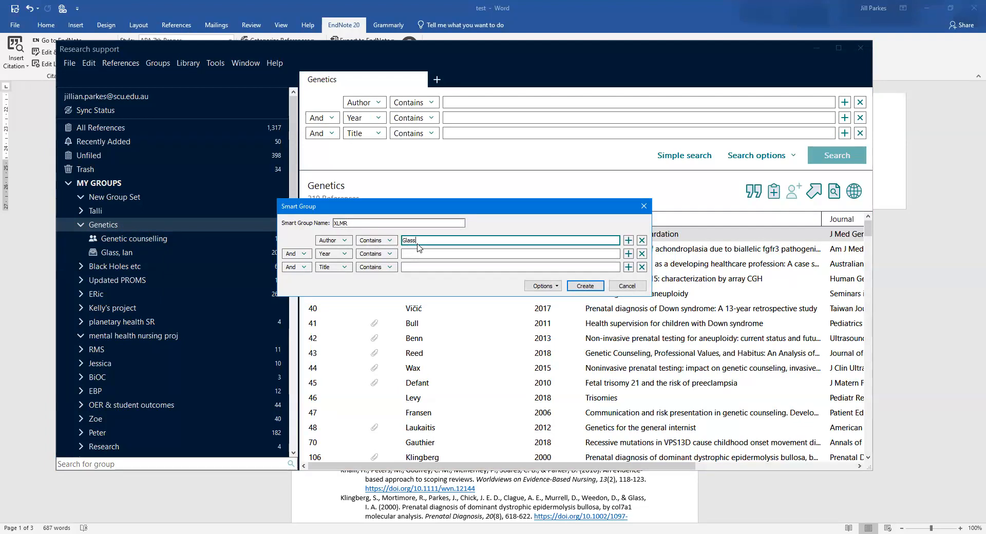
# Set the smart group's second criterion to Any Field contains "x linked mental retardation"
pyautogui.click(305, 257)
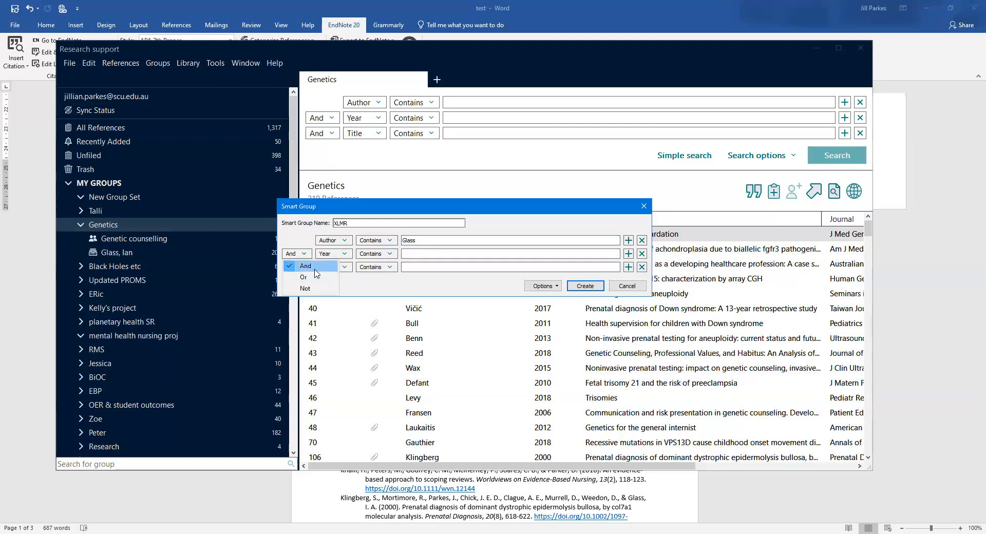
pyautogui.click(383, 253)
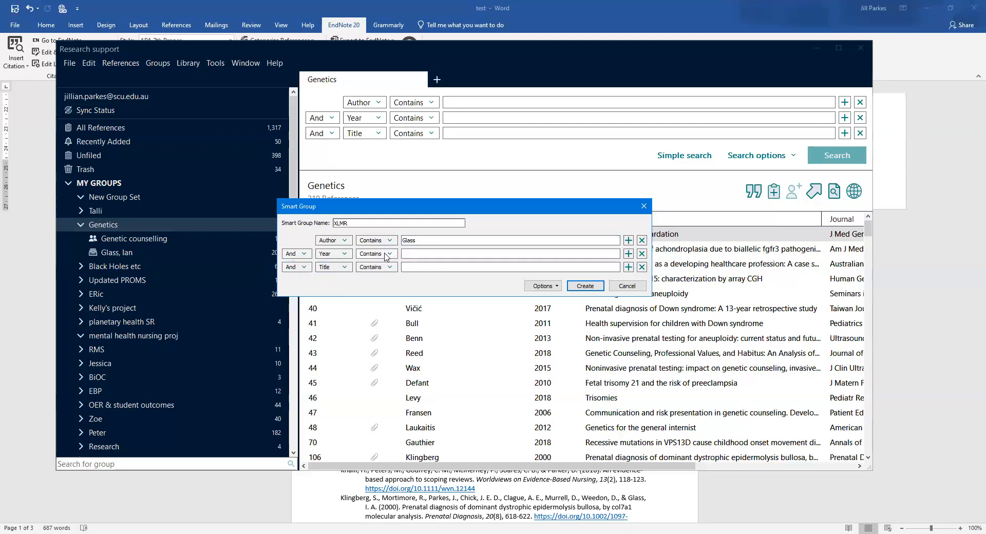
pyautogui.click(383, 254)
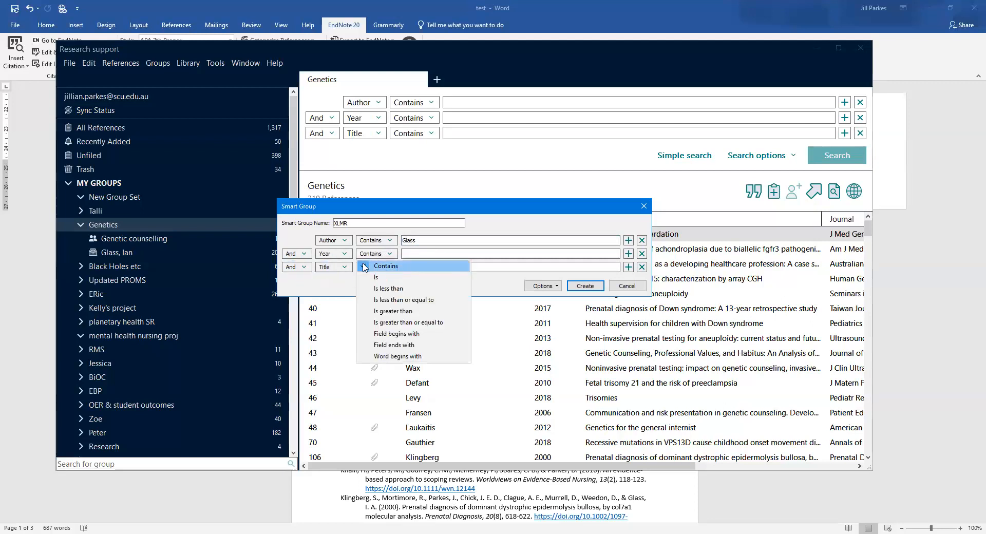
pyautogui.click(339, 256)
pyautogui.click(339, 255)
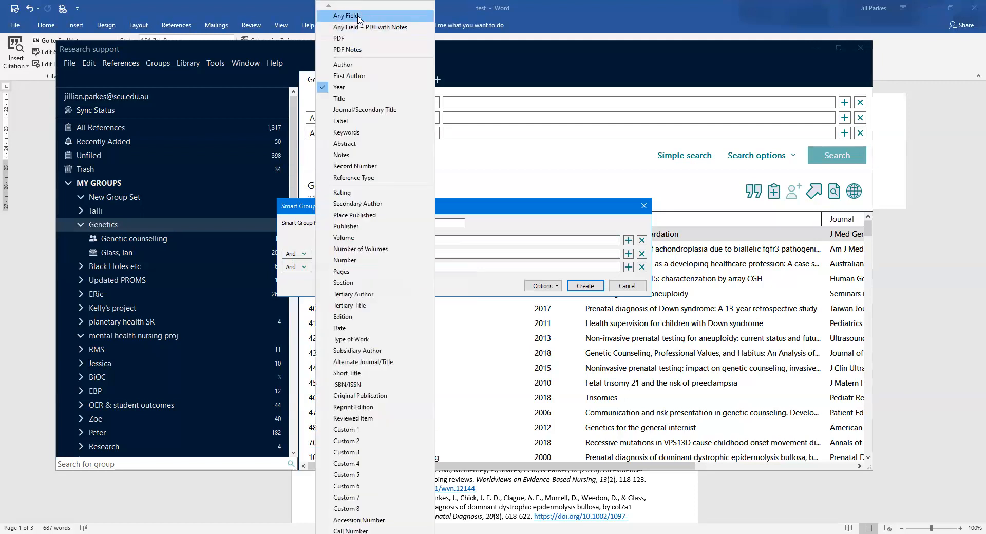
pyautogui.click(358, 16)
pyautogui.click(421, 254)
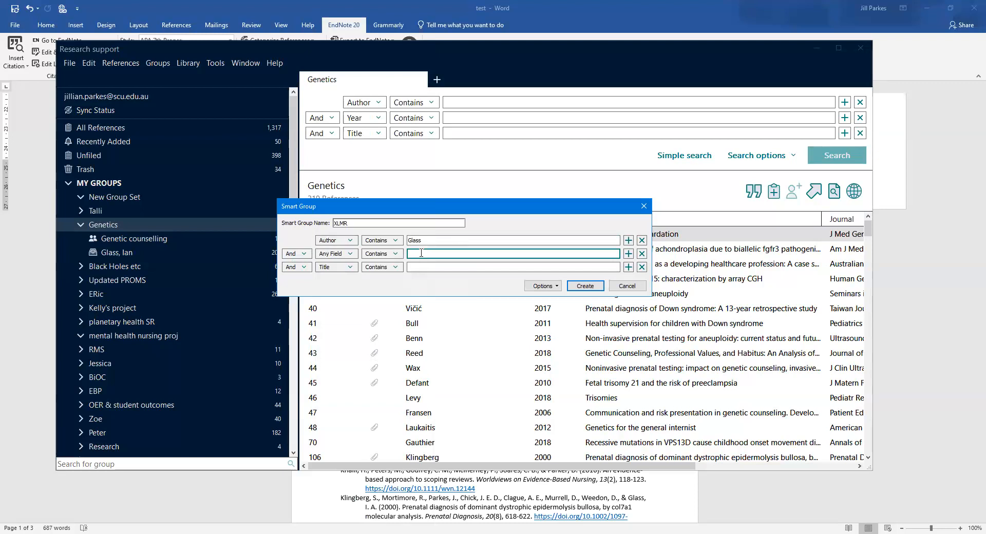
pyautogui.write('x linked mental retardation')
# Join the criteria with Or, set the third to Any Field contains "fragile x", and create the smart group
pyautogui.scroll(-5, 340, 268)
pyautogui.scroll(-1, 304, 254)
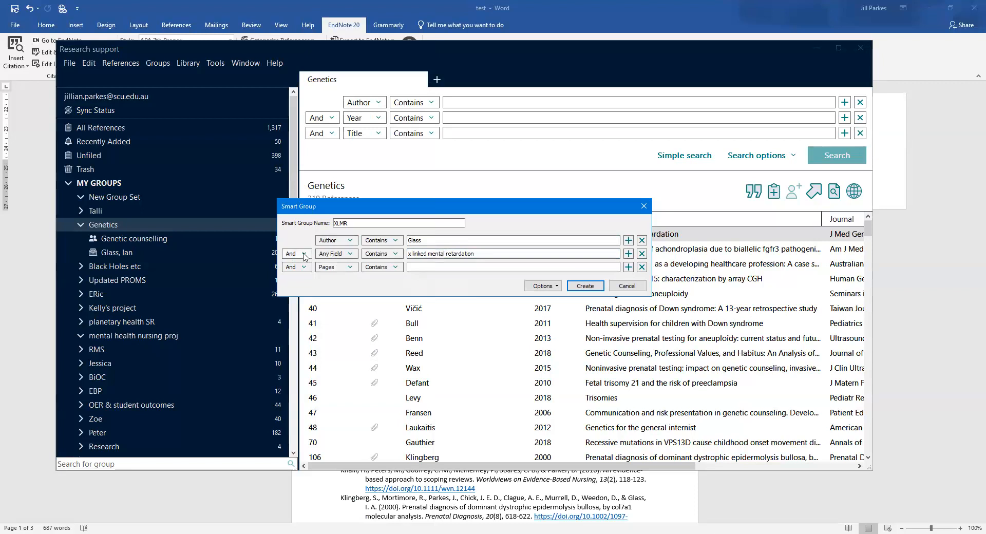
pyautogui.click(303, 267)
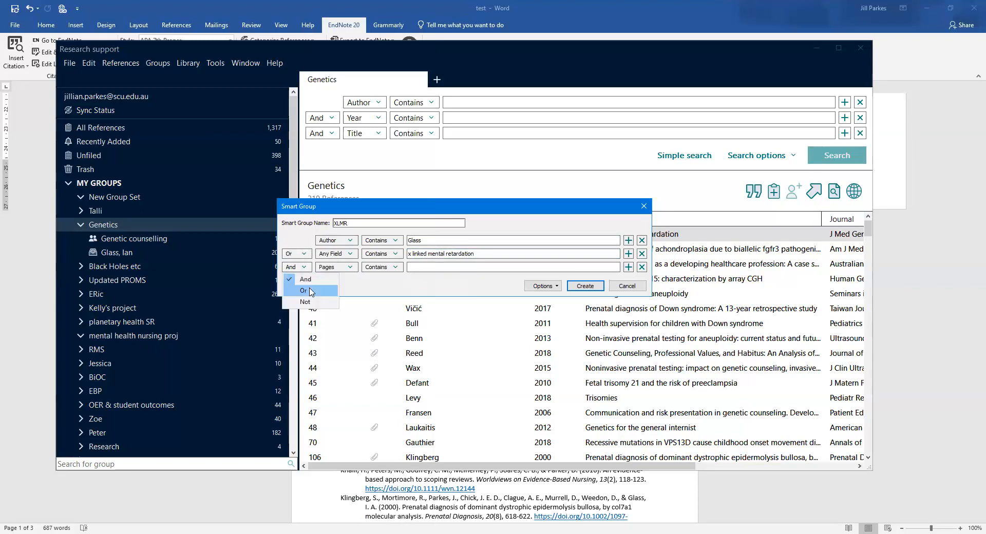
pyautogui.click(311, 291)
pyautogui.click(343, 271)
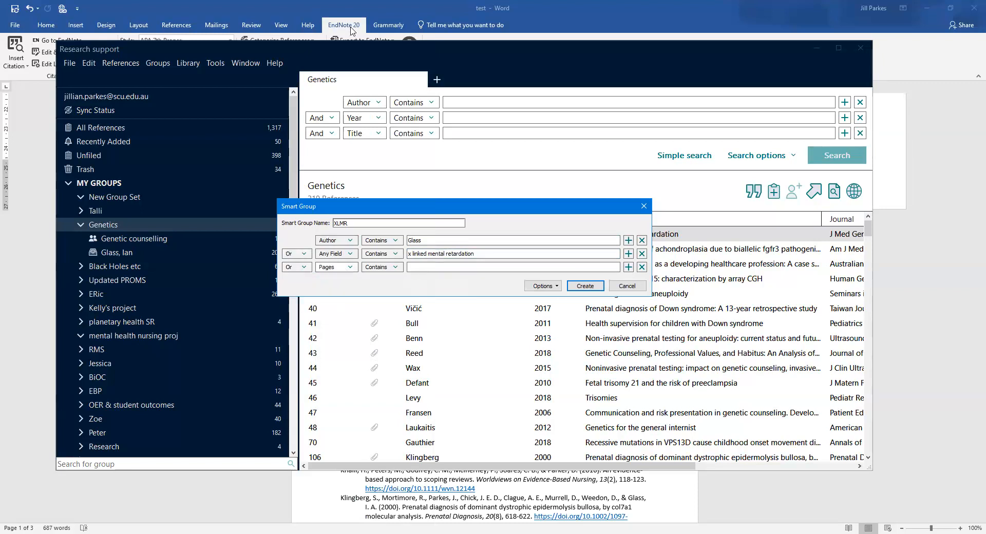
pyautogui.click(349, 16)
pyautogui.click(430, 264)
pyautogui.write('fragile x')
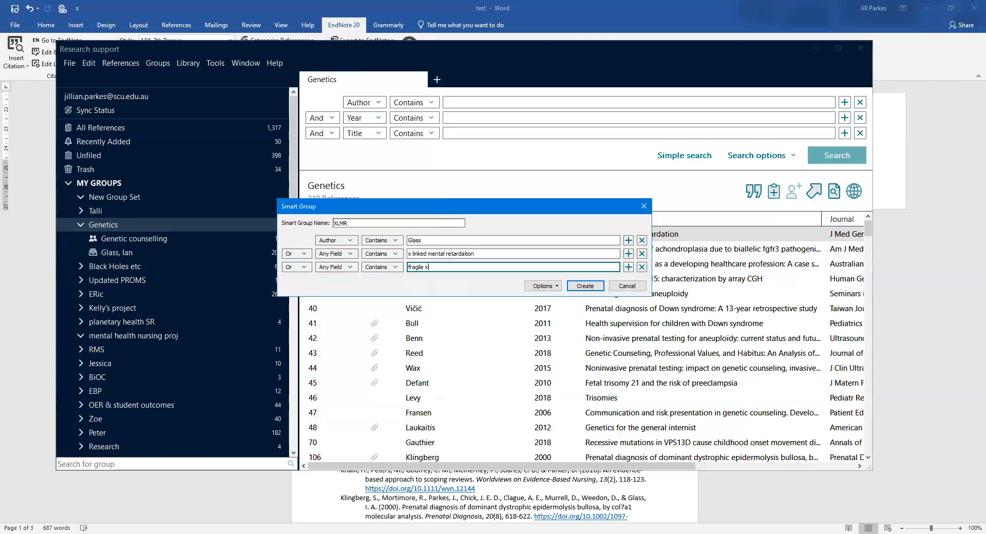
pyautogui.click(585, 286)
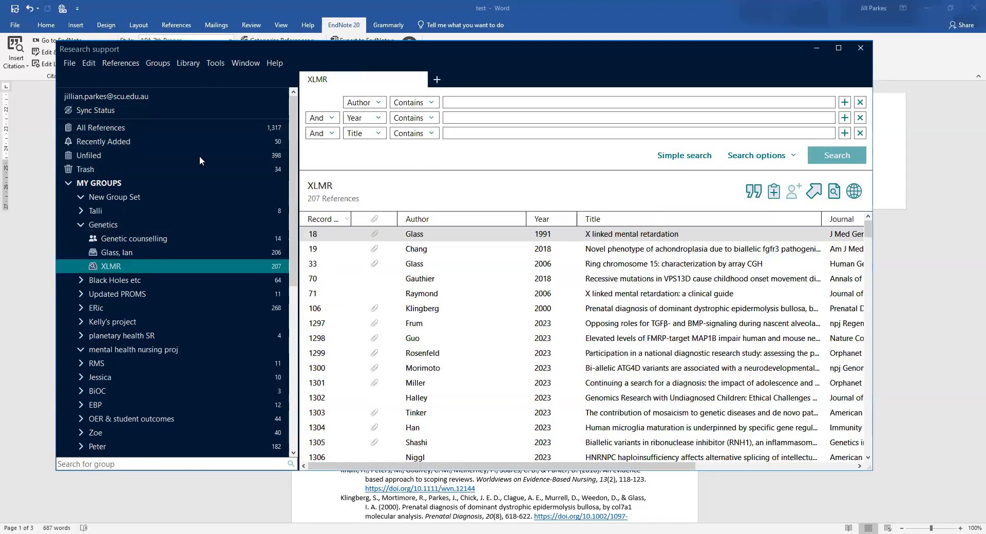
# View the summary of the "X linked mental retardation" reference in the XLMR group, close it and reselect the group
pyautogui.click(371, 198)
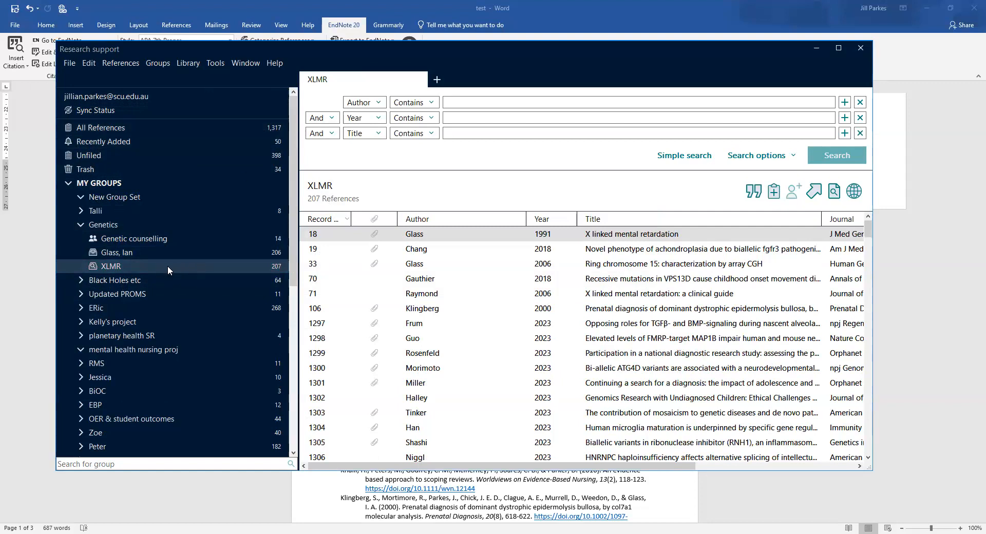
pyautogui.click(416, 236)
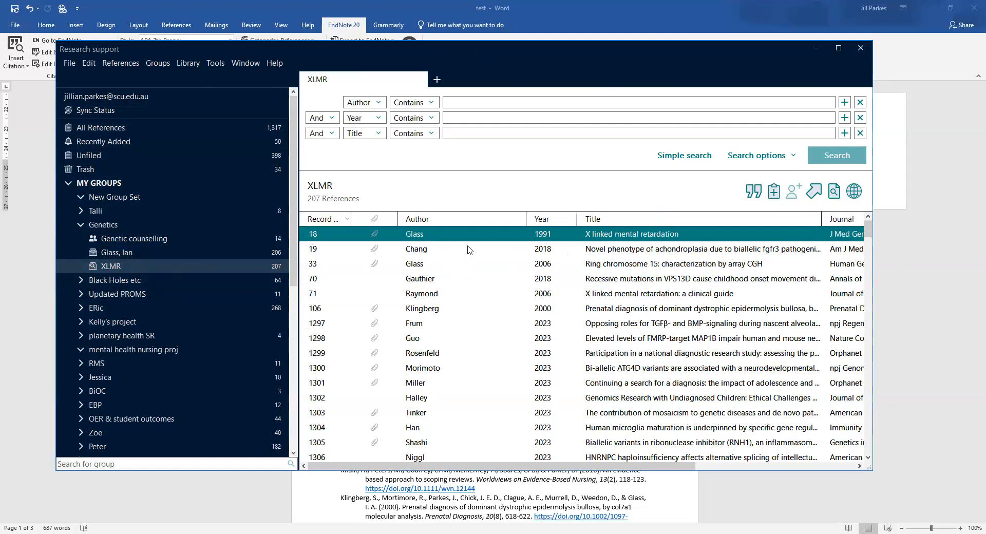
pyautogui.click(492, 236)
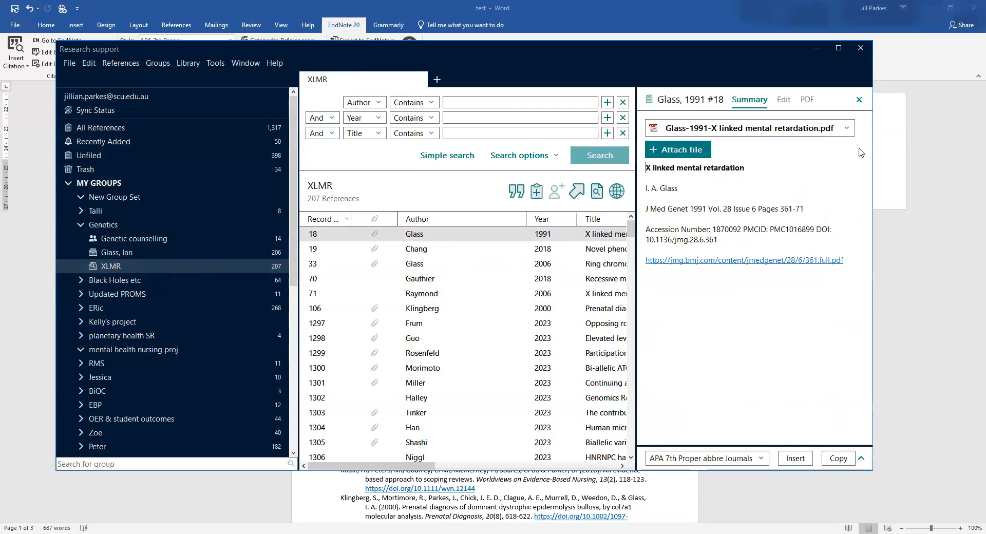
pyautogui.click(859, 99)
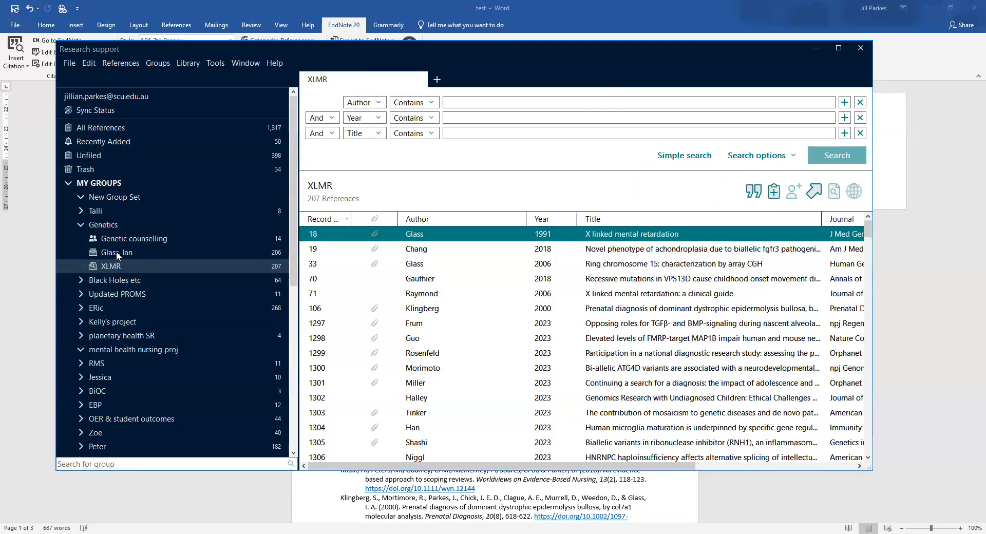
pyautogui.click(95, 270)
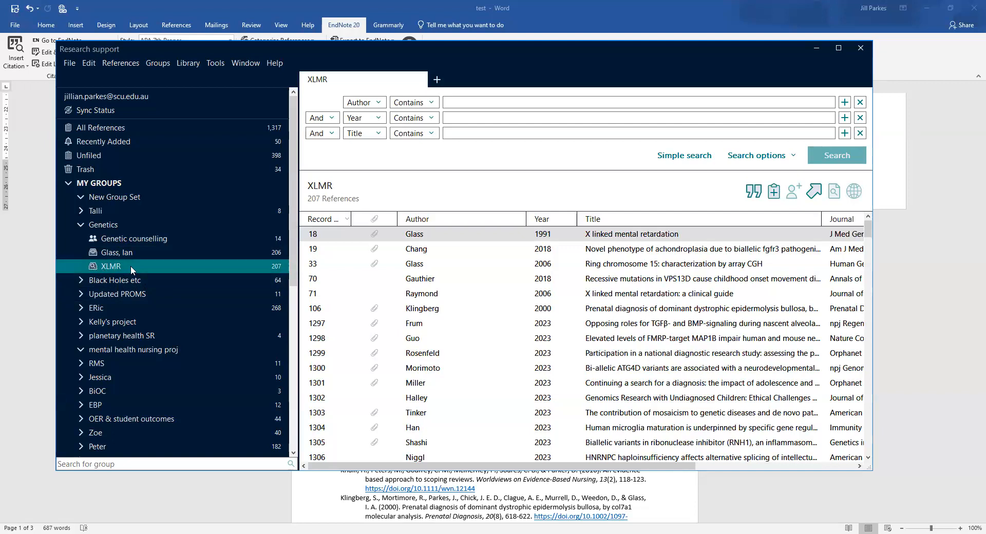
# Open the XLMR smart group for editing, review its search criteria and save it with the same settings
pyautogui.rightClick(158, 268)
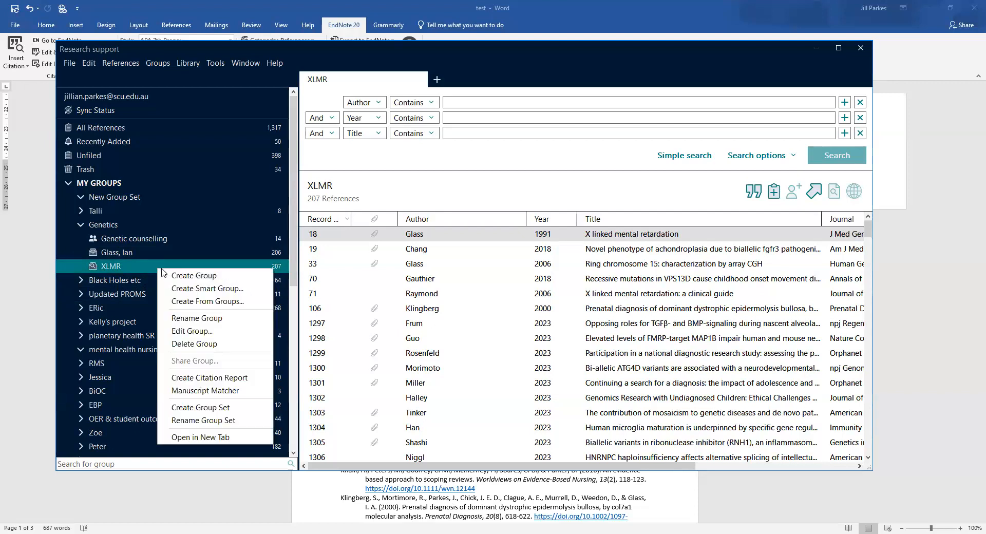
pyautogui.click(198, 332)
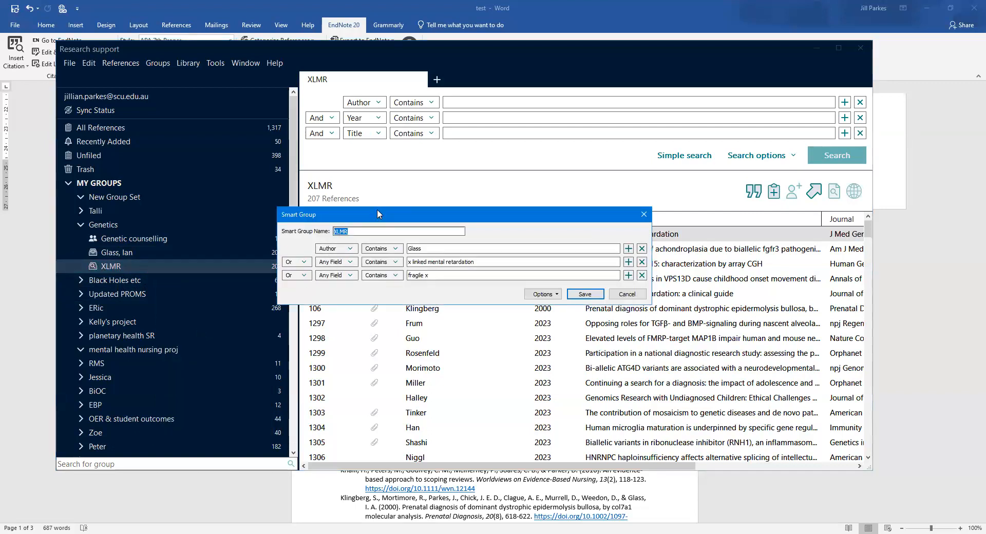
pyautogui.moveTo(377, 209); pyautogui.dragTo(377, 162)
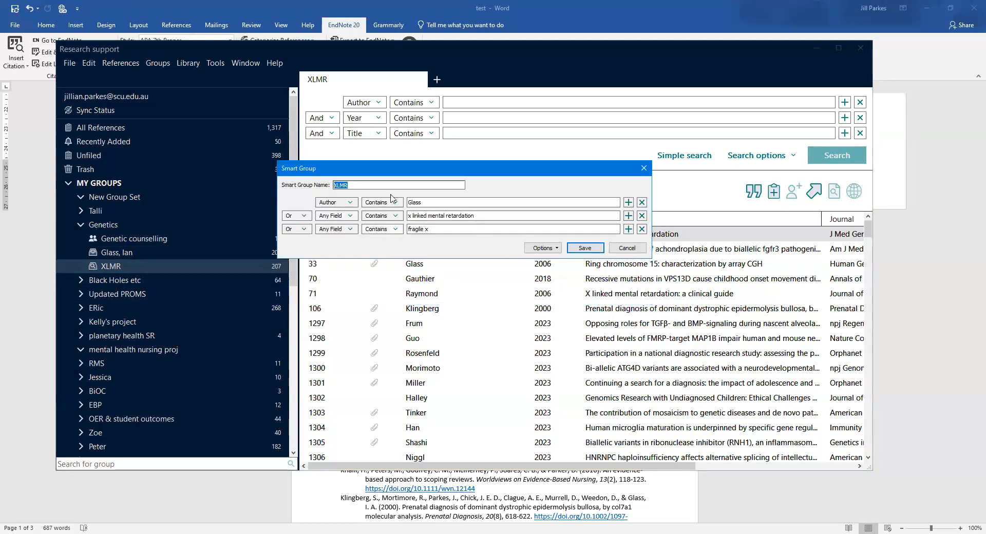
pyautogui.moveTo(377, 168); pyautogui.dragTo(355, 151)
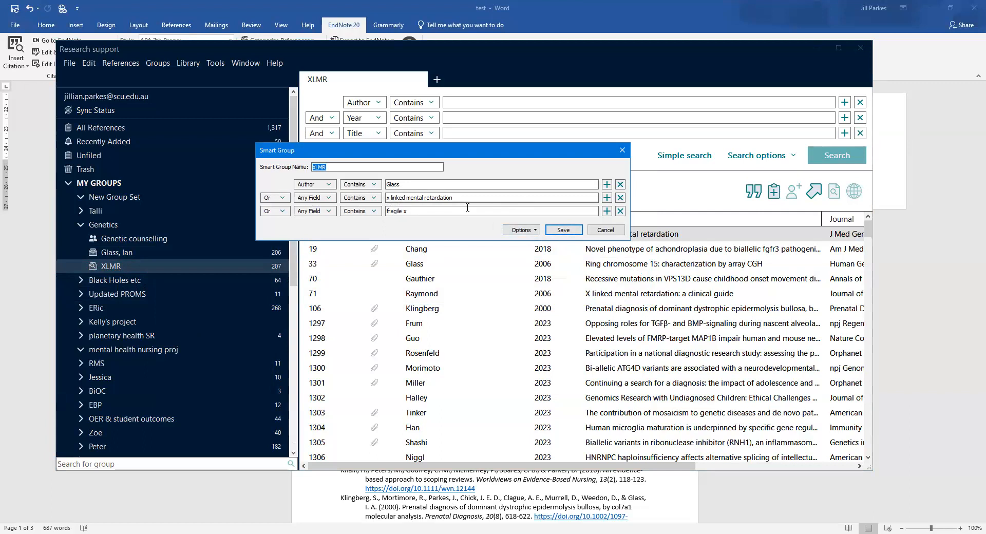
pyautogui.click(569, 234)
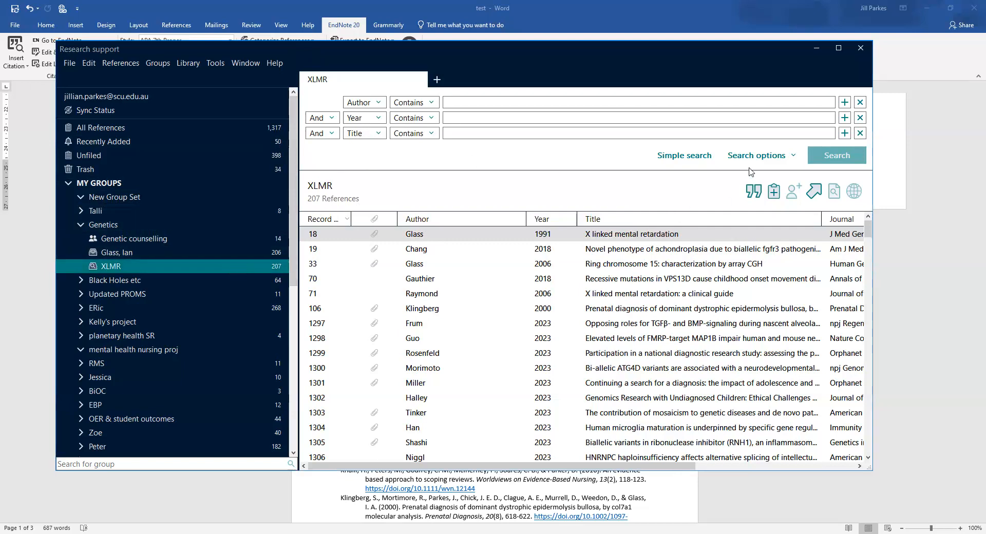
# Look through the saved searches, highlight the XLMR one and close the file list without loading it
pyautogui.click(772, 216)
pyautogui.click(749, 161)
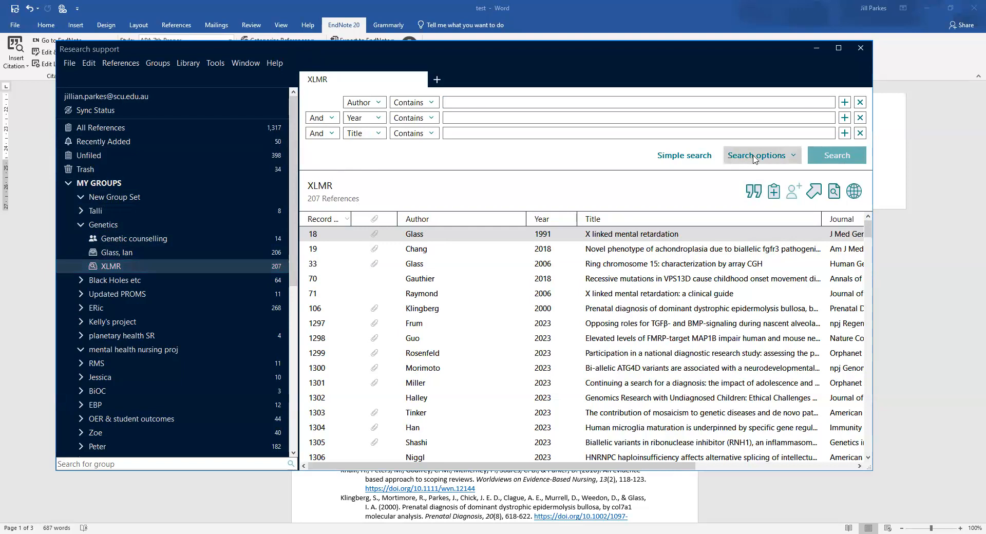
pyautogui.click(757, 188)
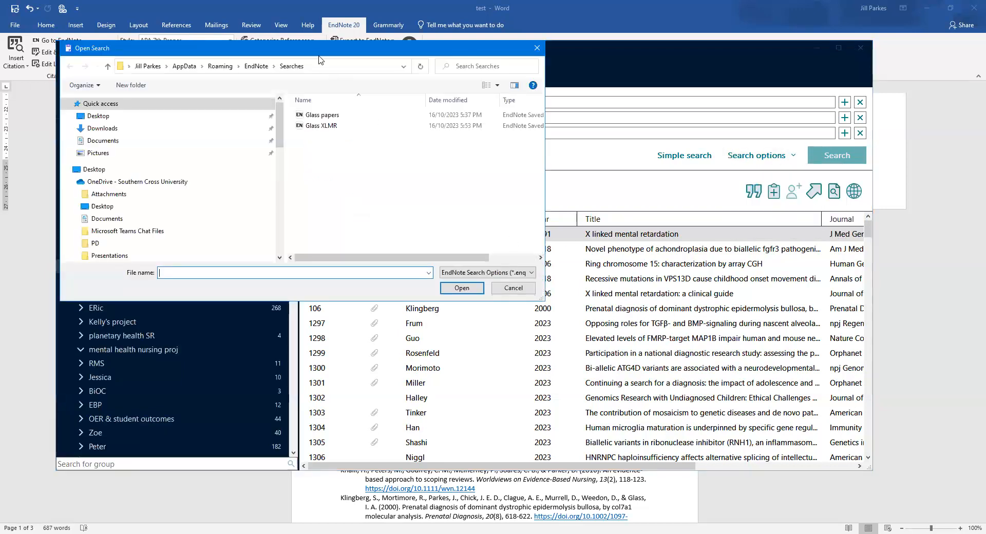
pyautogui.click(326, 127)
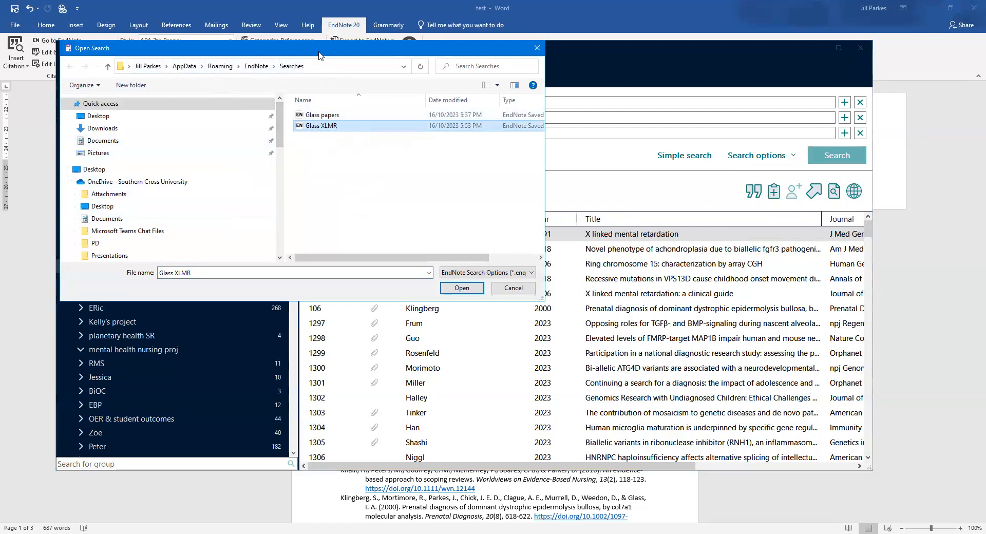
pyautogui.moveTo(320, 52); pyautogui.dragTo(362, 63)
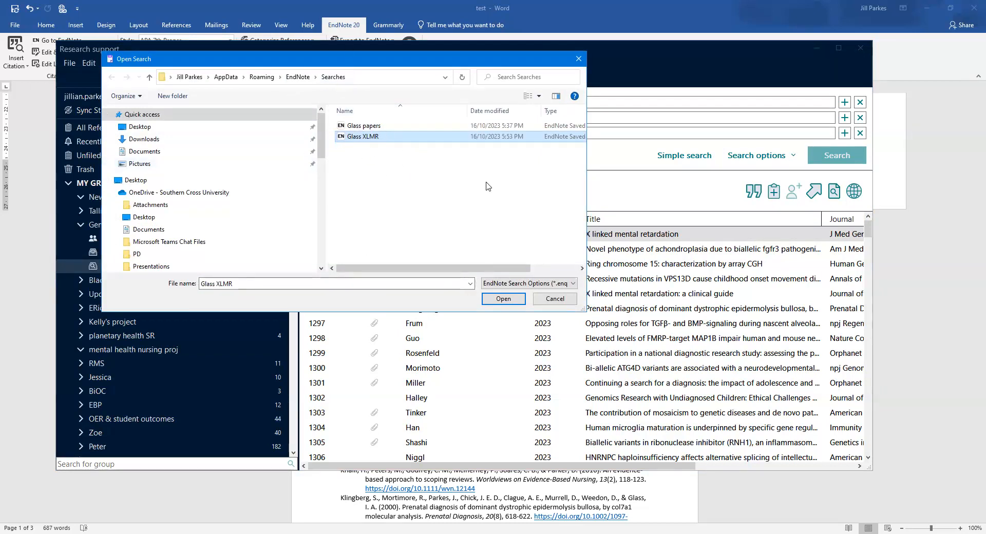
pyautogui.click(554, 303)
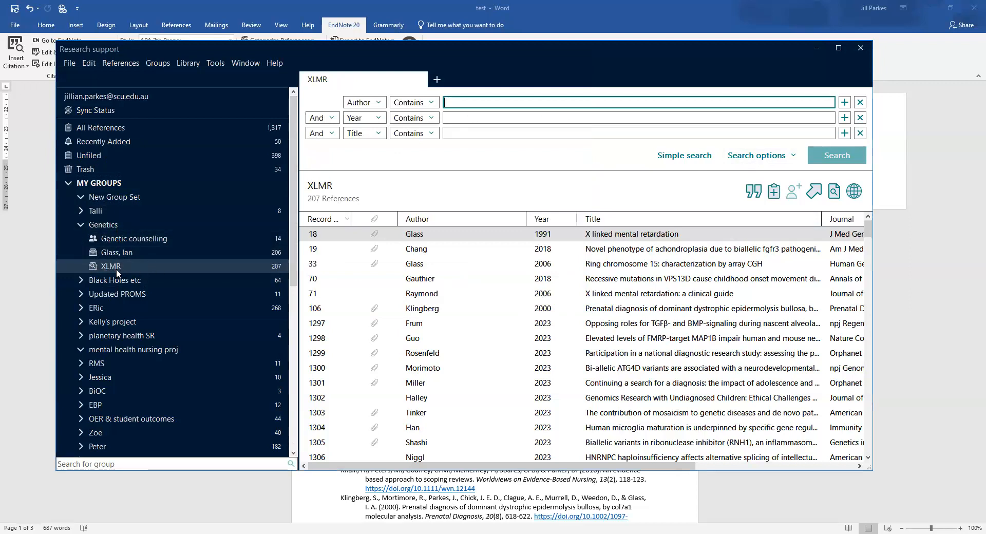
# Start a group created from other groups in the Genetics set, using the Bariatric group under Diabetes as its first source
pyautogui.click(128, 224)
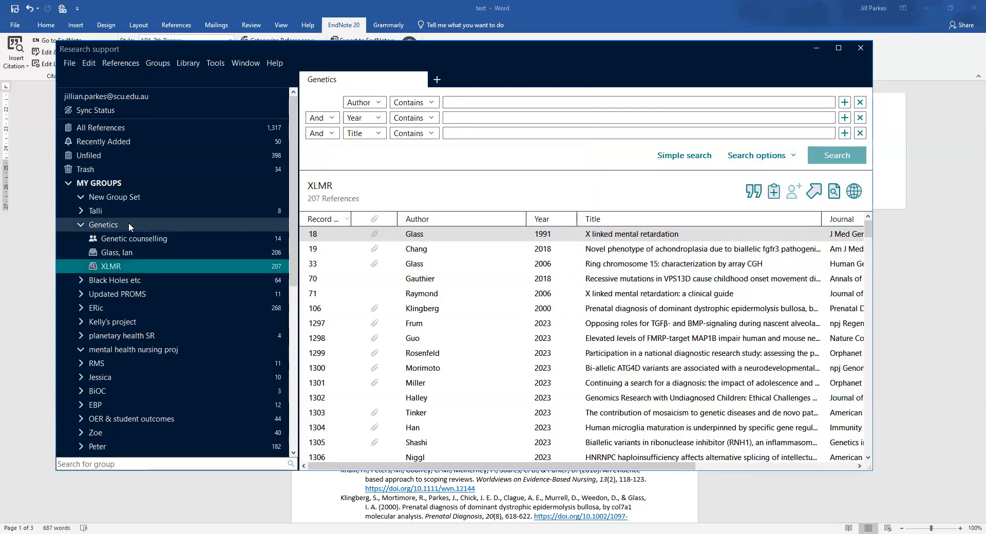
pyautogui.rightClick(128, 224)
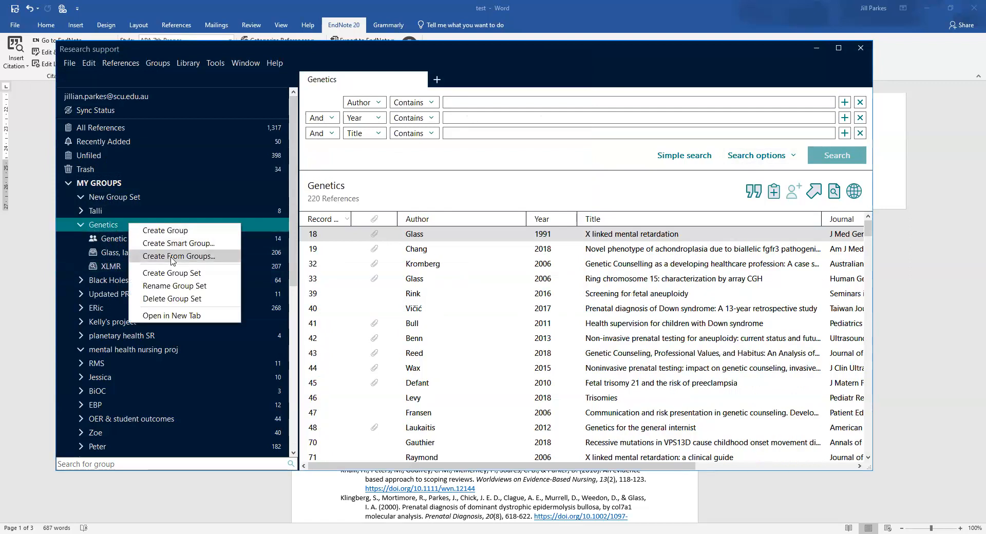
pyautogui.click(297, 270)
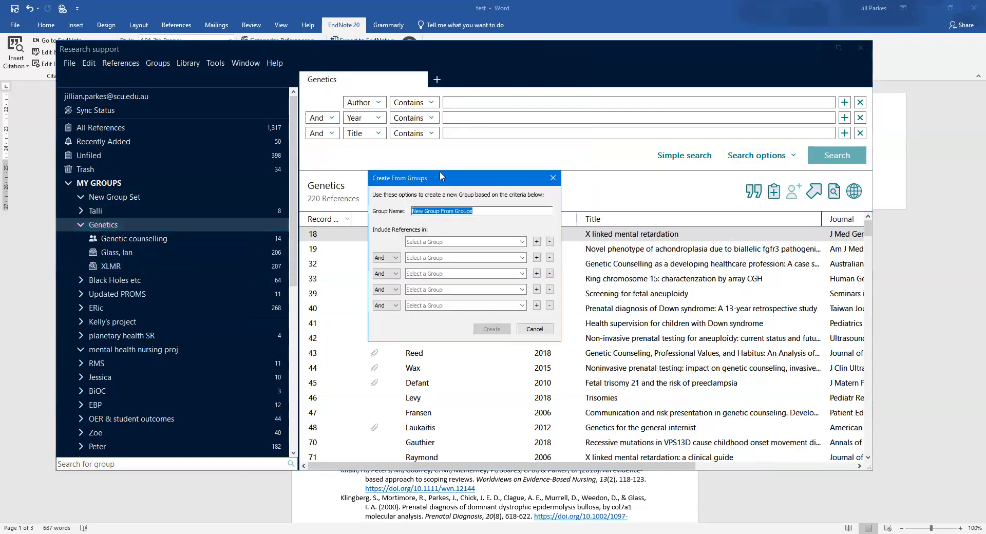
pyautogui.moveTo(440, 173); pyautogui.dragTo(441, 160)
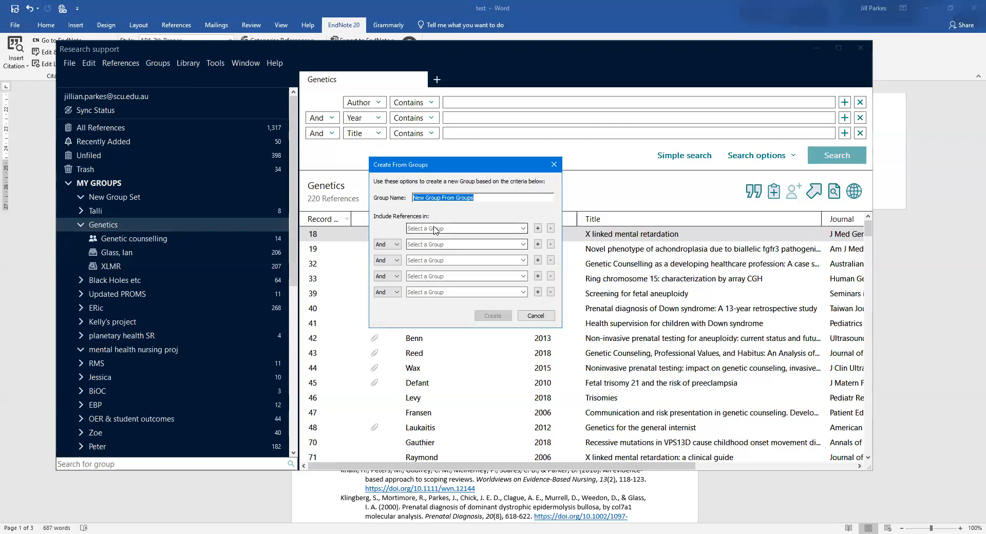
pyautogui.click(436, 229)
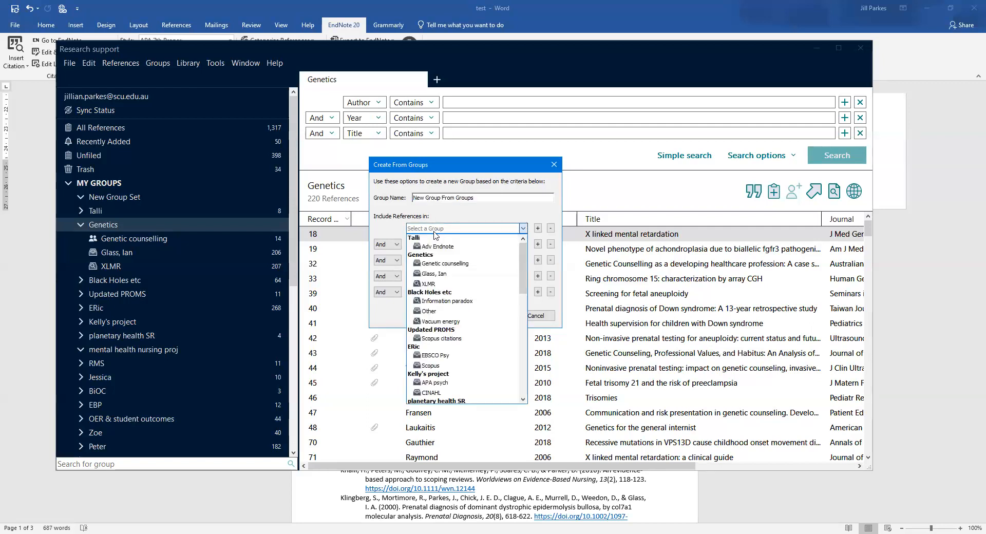
pyautogui.scroll(-6, 434, 252)
pyautogui.scroll(-3, 434, 252)
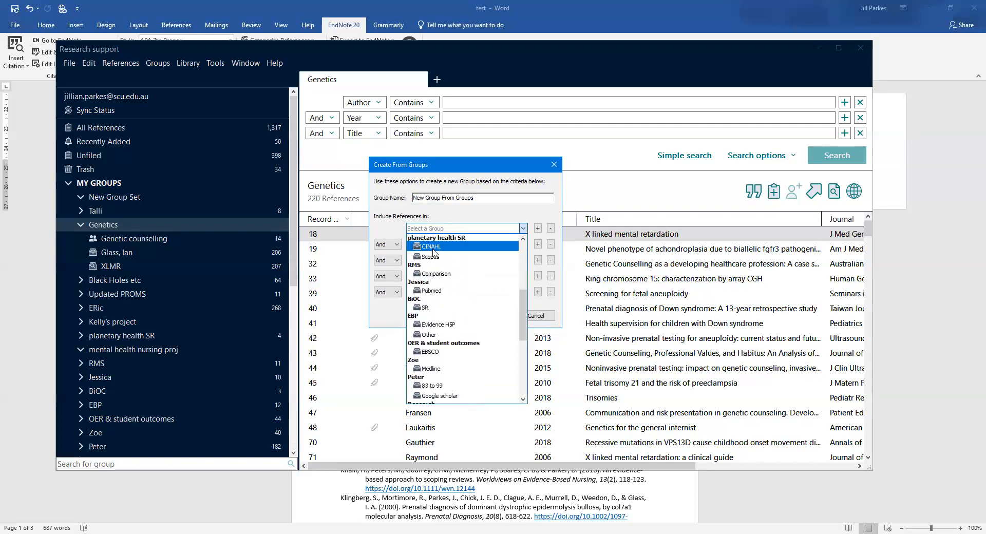
pyautogui.scroll(-3, 434, 252)
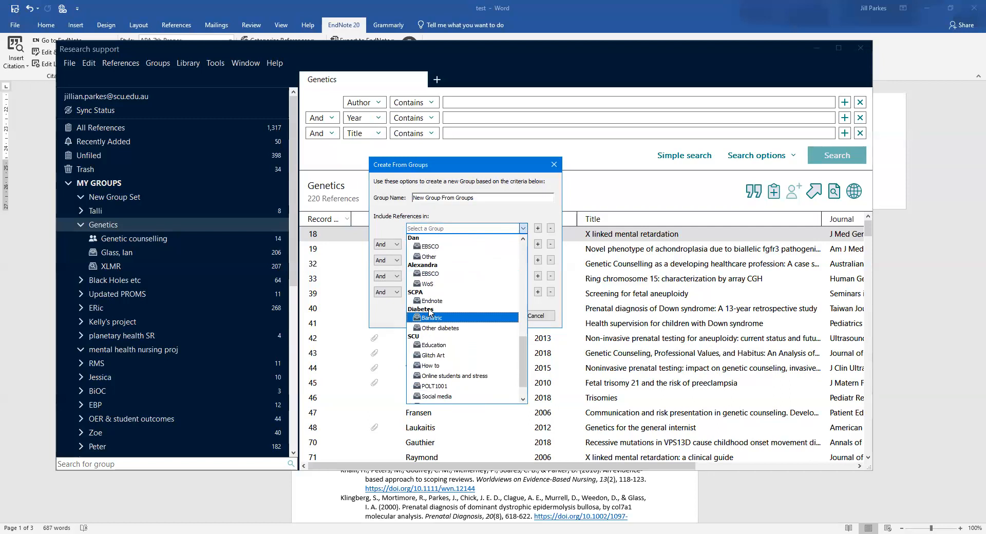
pyautogui.click(430, 314)
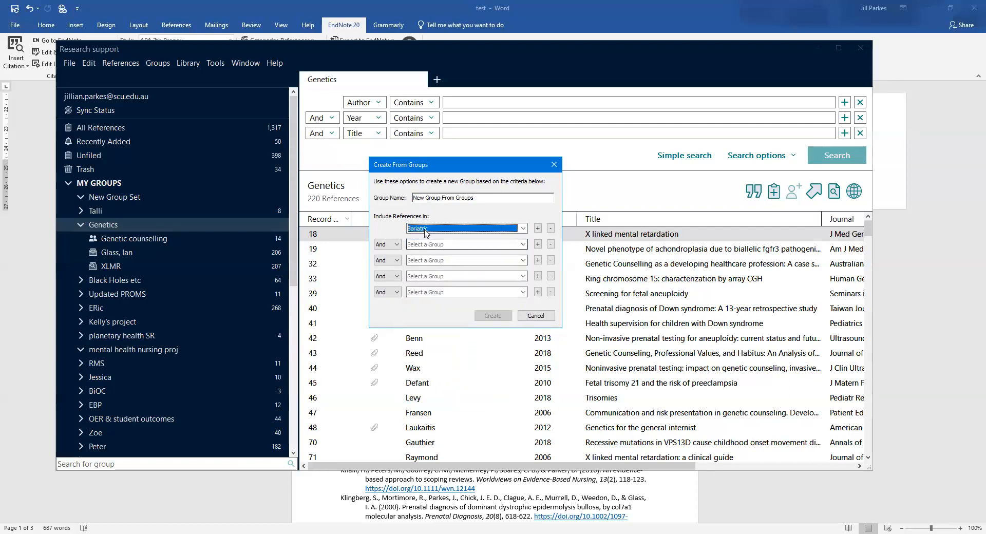
# Keep Bariatric as the first source, set the second row's operator to Not, view its available groups, and cancel without creating the group
pyautogui.click(426, 230)
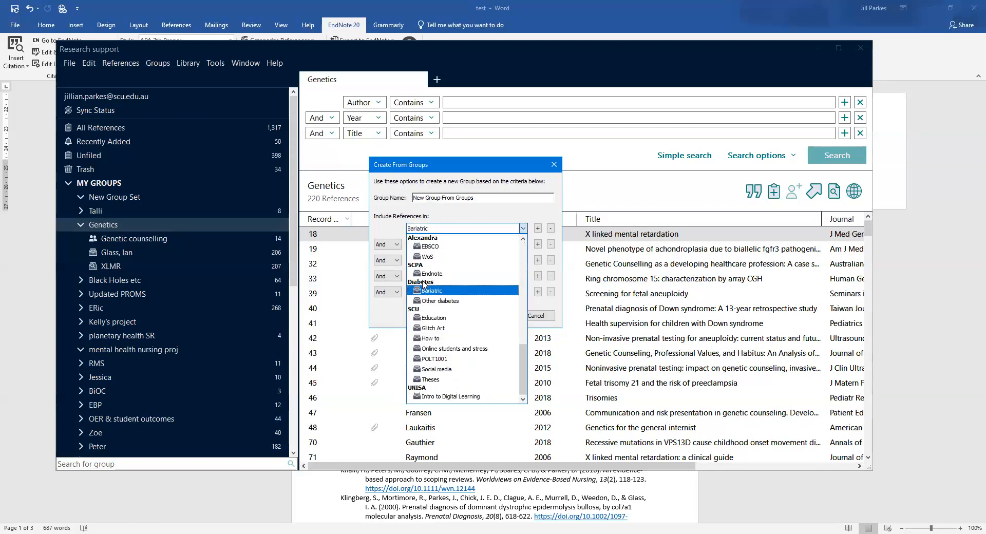
pyautogui.click(429, 231)
pyautogui.click(430, 232)
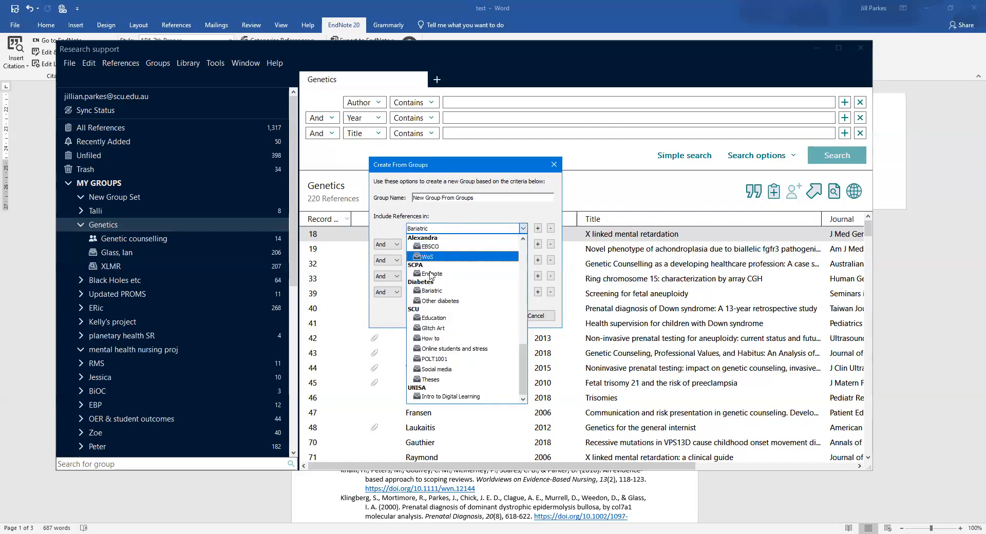
pyautogui.click(449, 229)
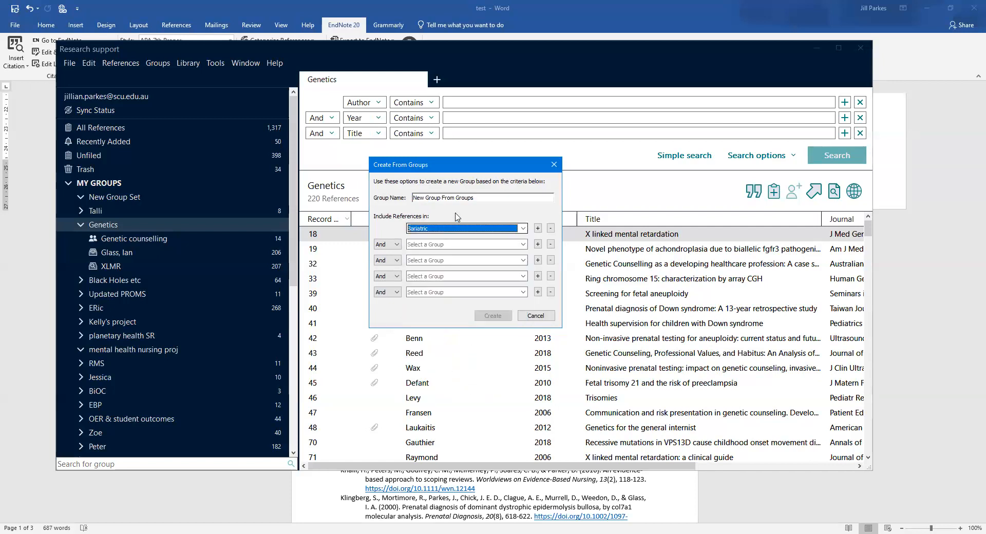
pyautogui.click(427, 244)
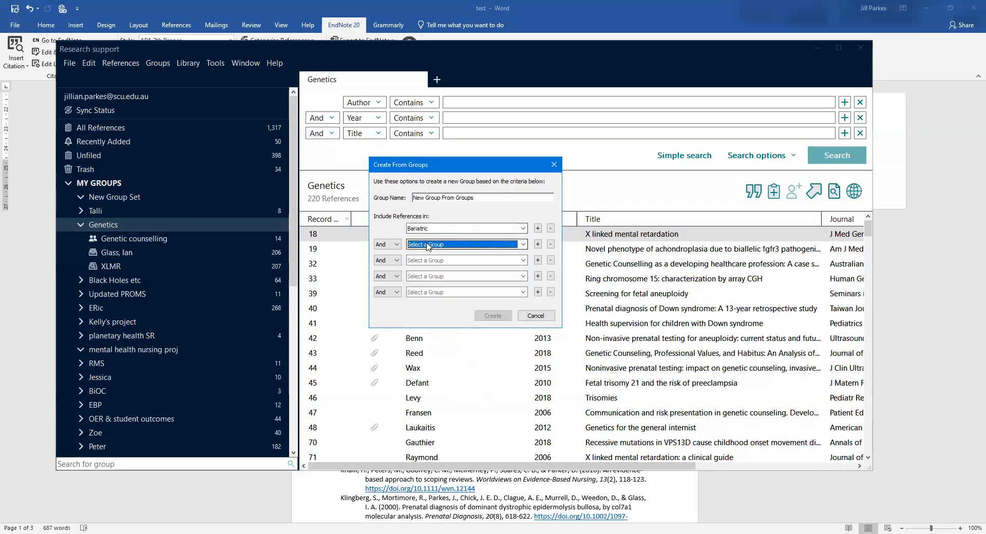
pyautogui.click(386, 245)
pyautogui.click(382, 268)
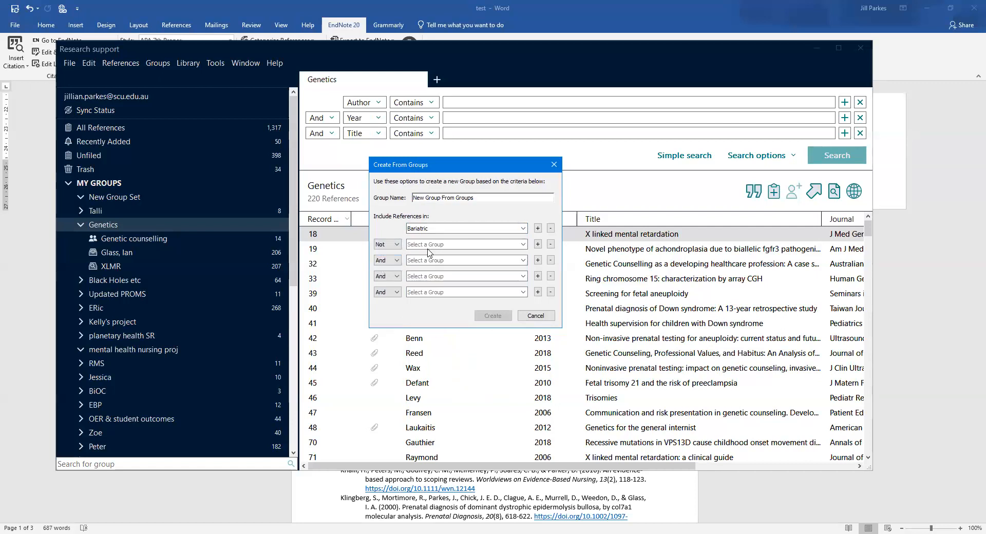
pyautogui.click(430, 246)
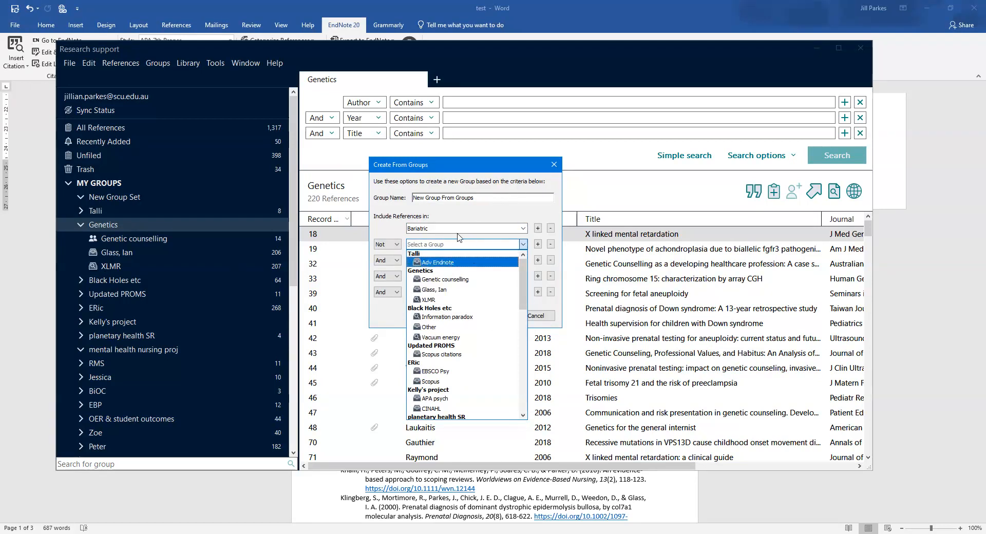
pyautogui.click(479, 168)
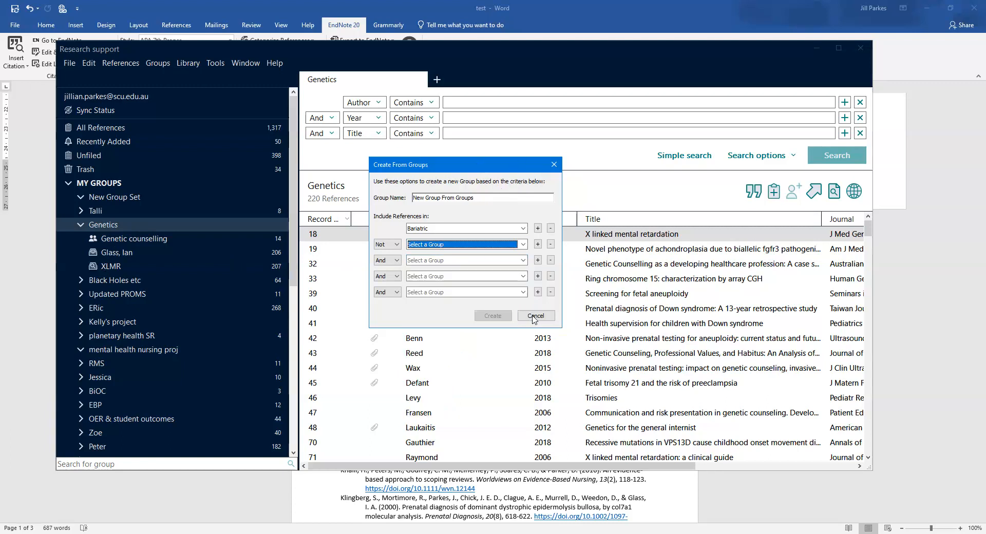
pyautogui.click(539, 315)
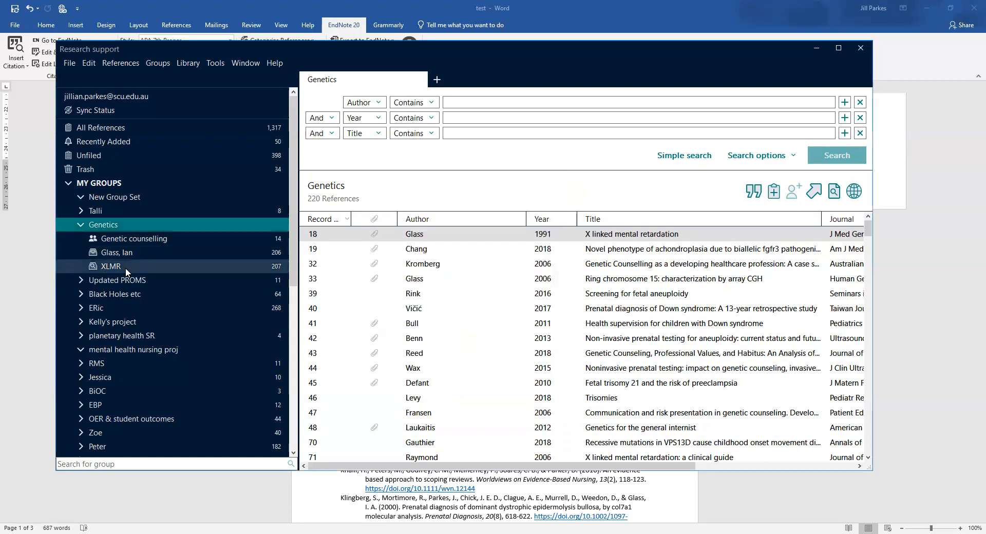
# Show the references in the Genetic counselling group and shift the library window slightly
pyautogui.click(148, 234)
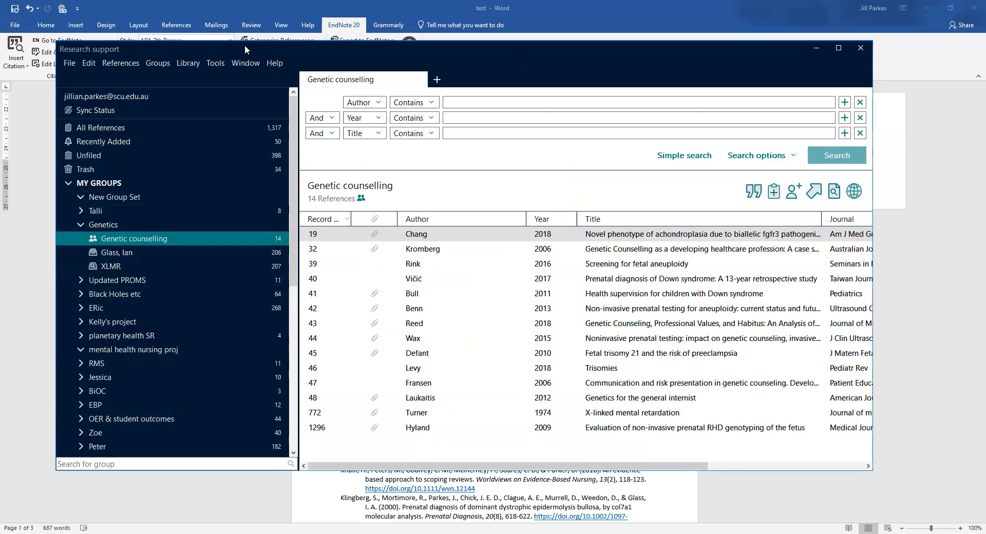
pyautogui.moveTo(245, 49); pyautogui.dragTo(104, 36)
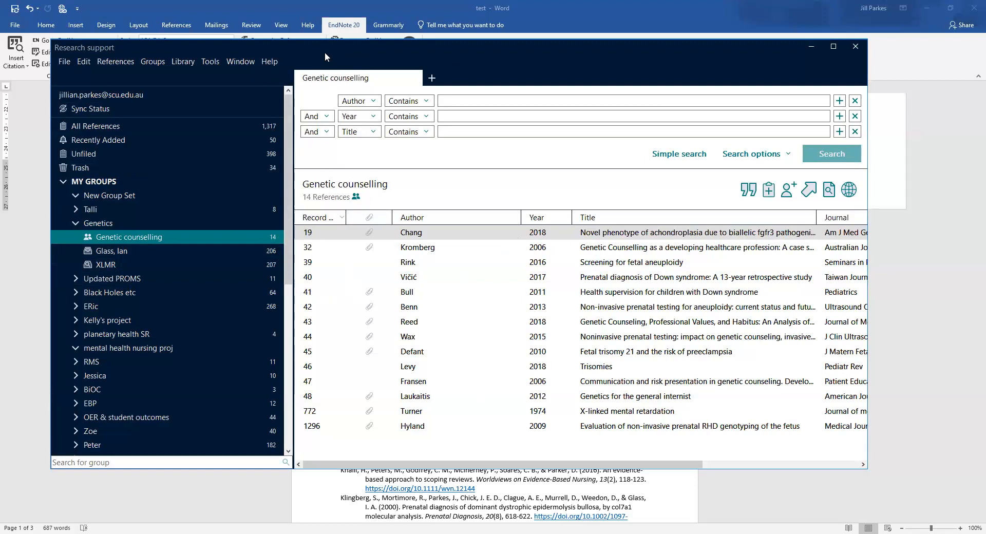
pyautogui.moveTo(324, 53); pyautogui.dragTo(317, 57)
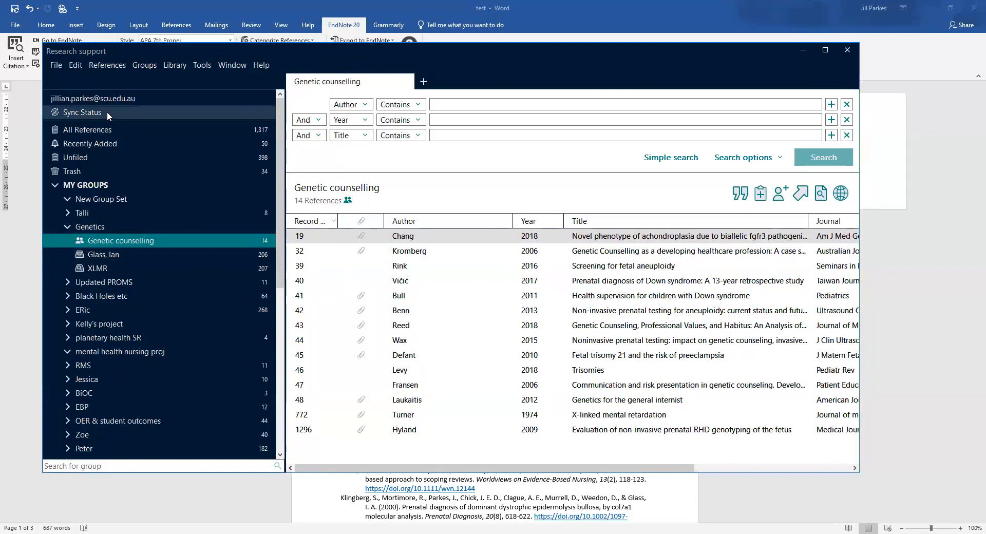
# Search the Genetic counselling group for Any Field + PDF with Notes containing "general relativity" and dismiss the message
pyautogui.click(438, 108)
pyautogui.click(372, 104)
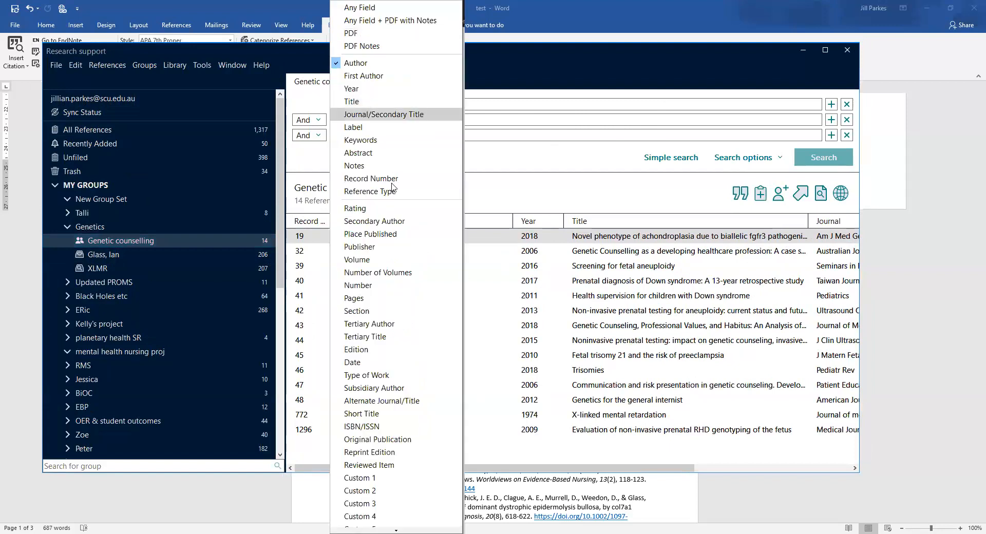
pyautogui.click(381, 23)
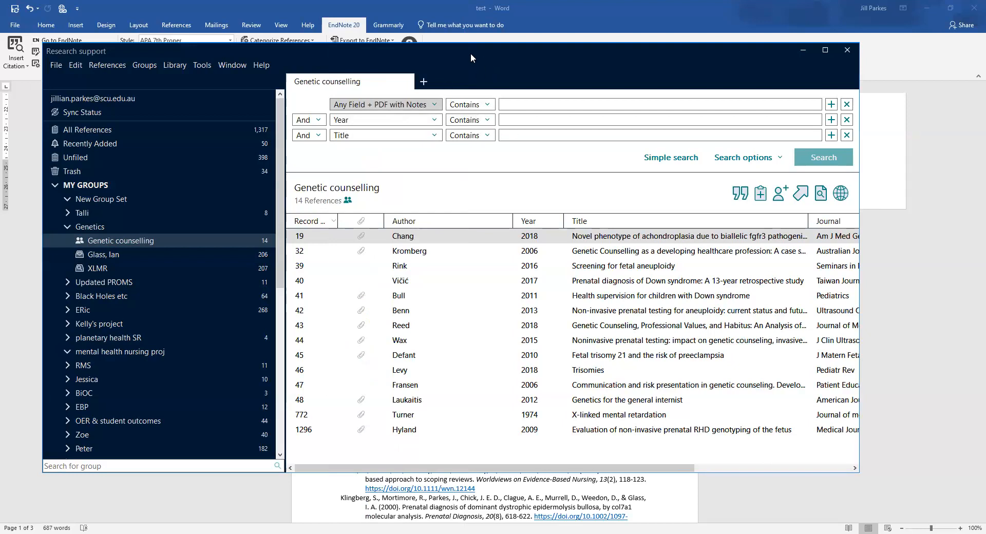
pyautogui.moveTo(470, 54); pyautogui.dragTo(479, 64)
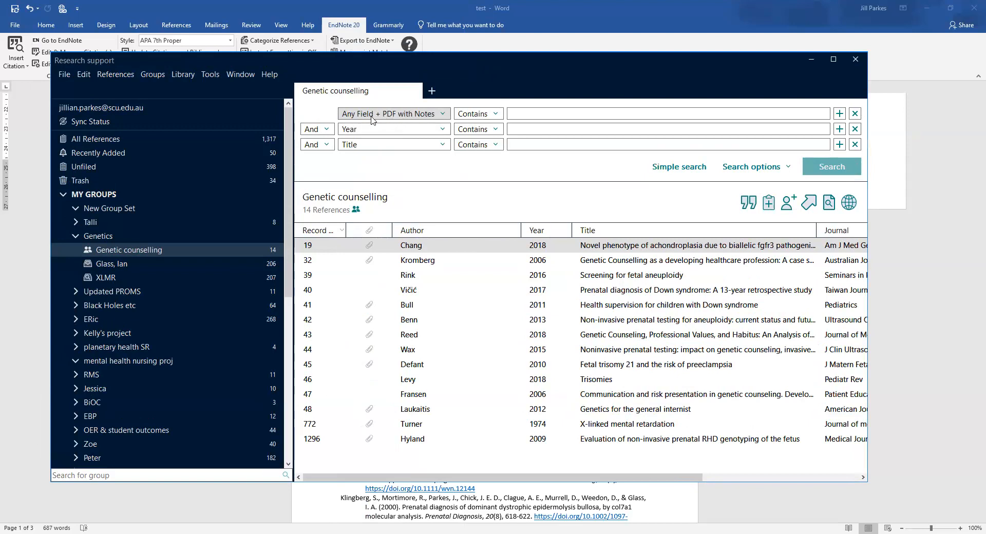
pyautogui.click(522, 115)
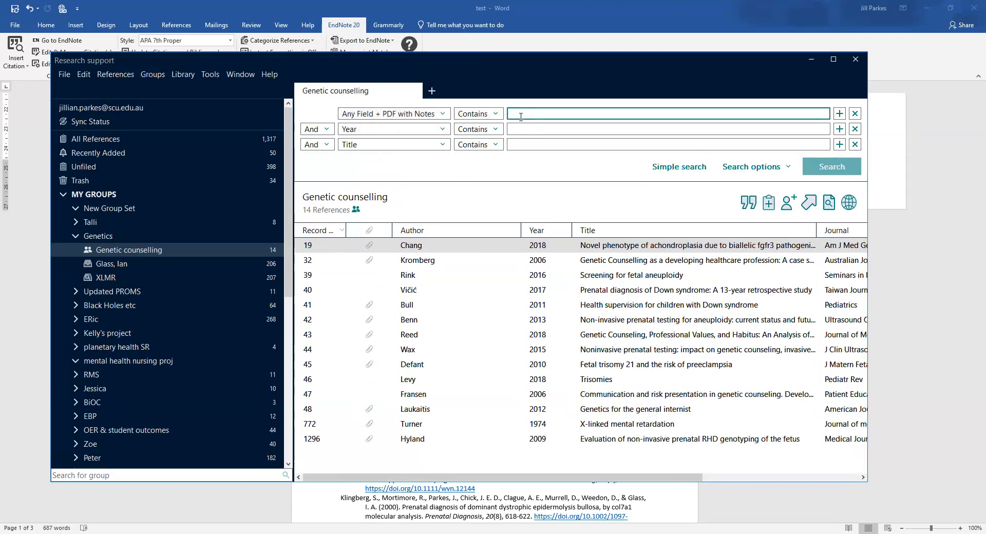
pyautogui.write('gene')
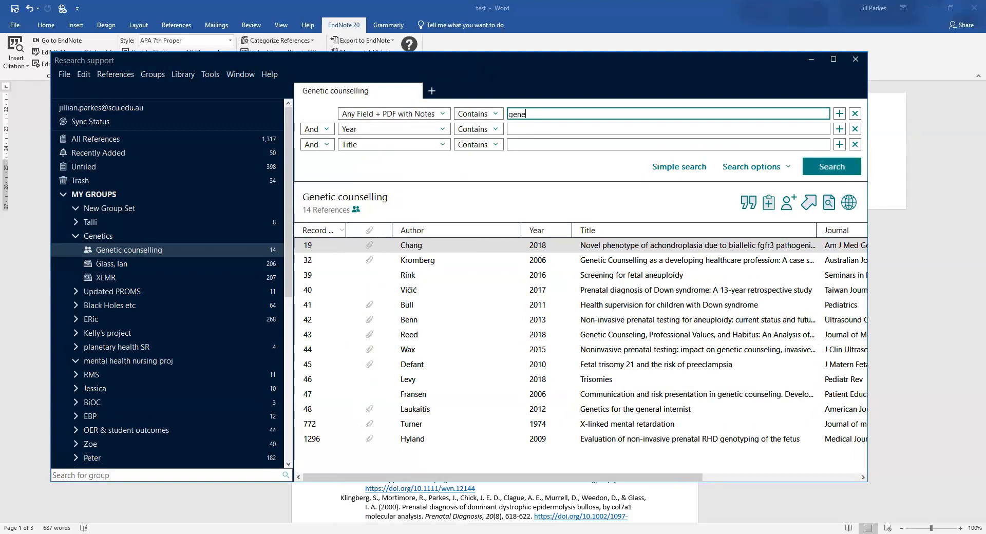
pyautogui.write('ral relativity')
pyautogui.click(835, 175)
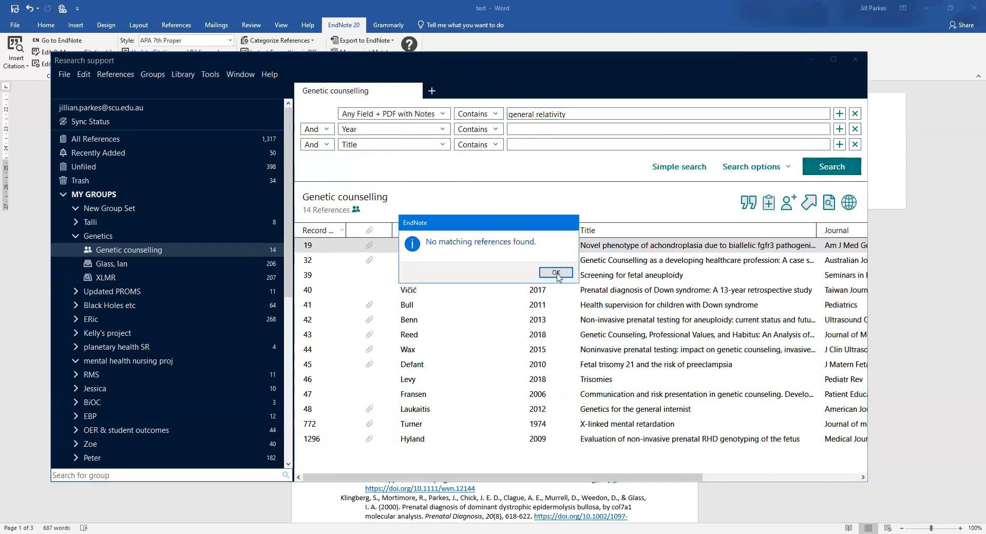
pyautogui.click(557, 273)
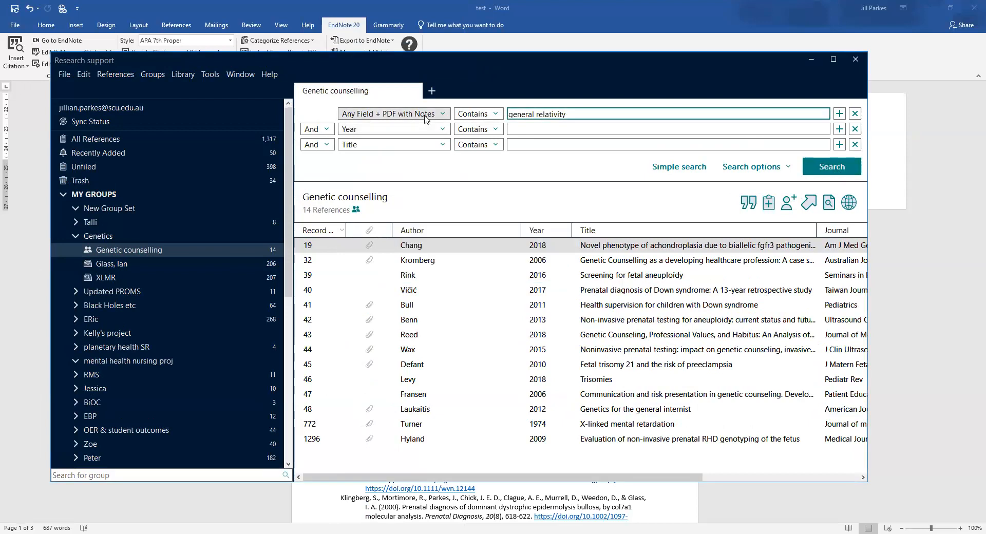
# Restrict the first search criterion to PDF Notes, run the "general relativity" search again and dismiss the message
pyautogui.click(425, 114)
pyautogui.click(386, 48)
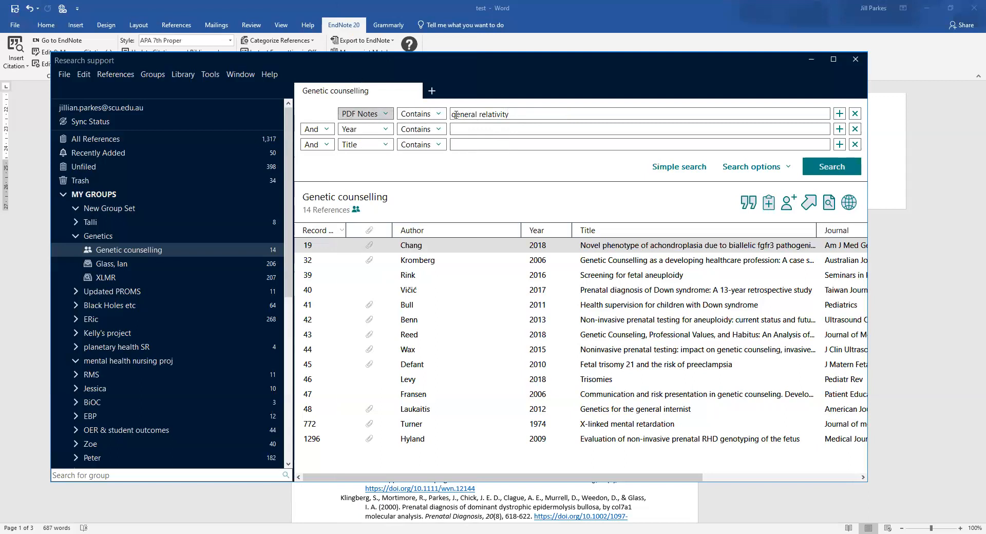
pyautogui.click(367, 114)
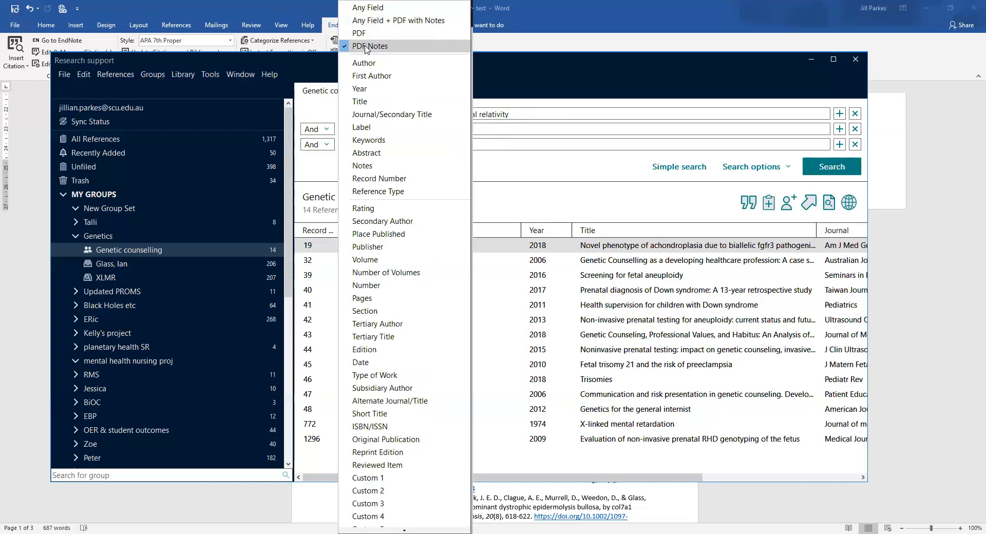
pyautogui.click(367, 46)
pyautogui.click(828, 169)
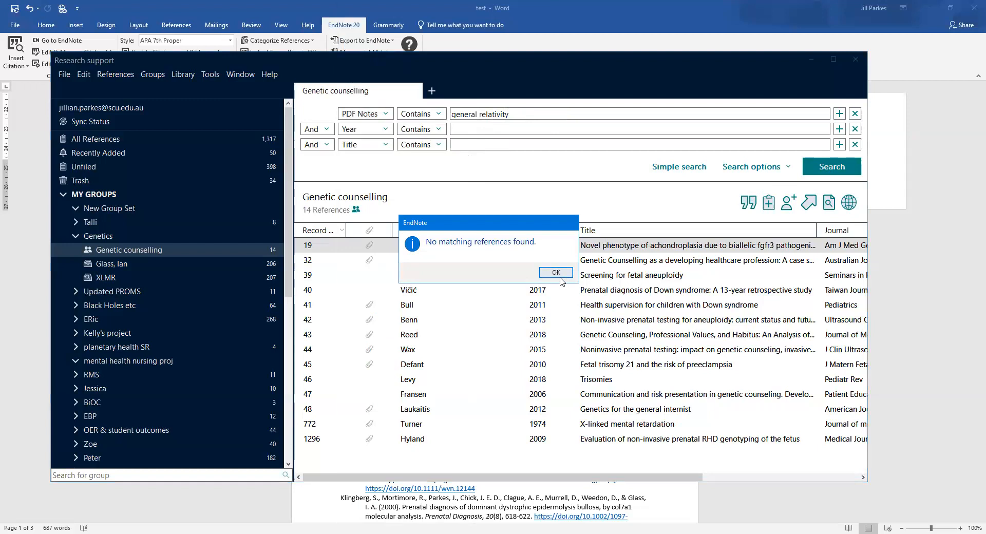
pyautogui.click(556, 272)
# Set the PDF Notes criterion's operator to Word begins with, keep "general relativity", and repeat the search
pyautogui.click(462, 118)
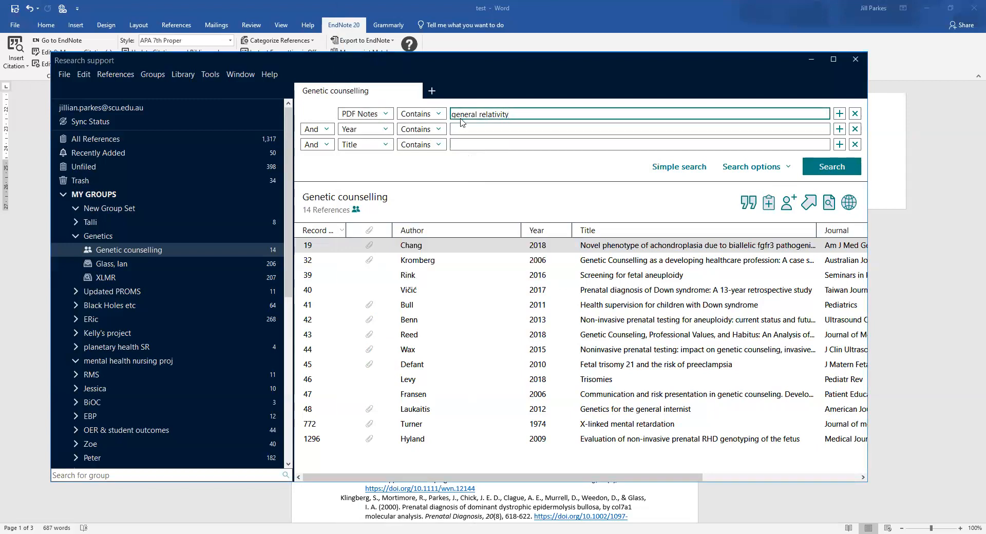
pyautogui.moveTo(510, 115); pyautogui.dragTo(418, 117)
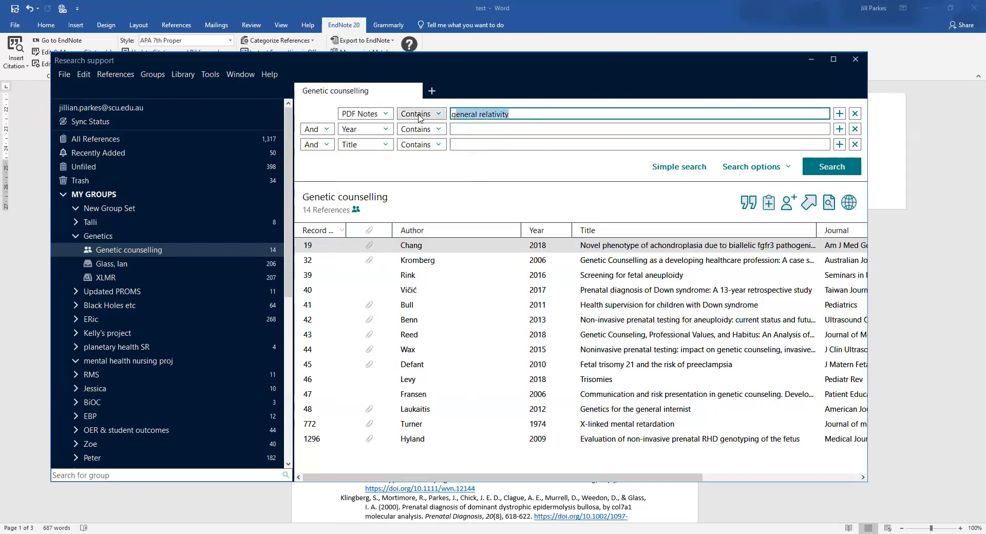
pyautogui.click(418, 118)
pyautogui.click(428, 126)
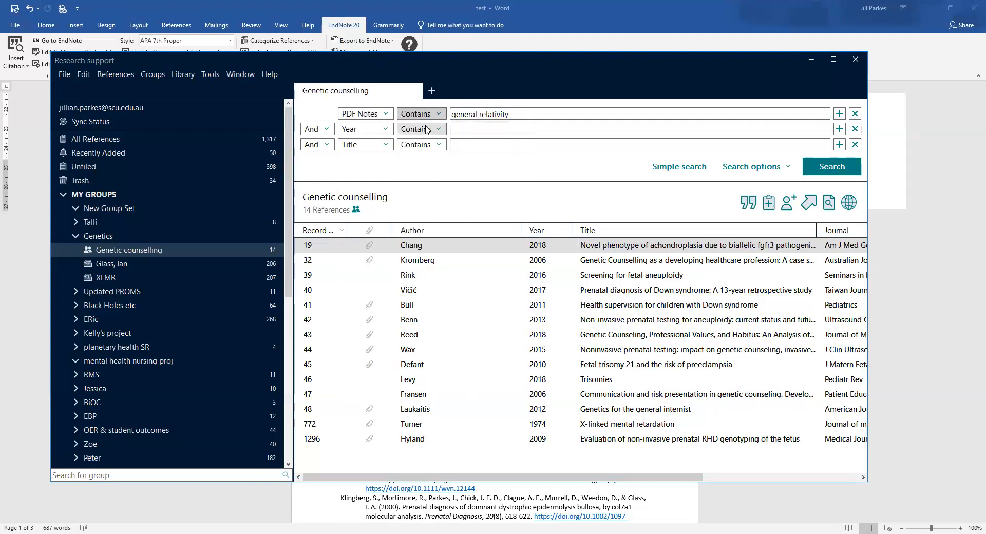
pyautogui.click(430, 118)
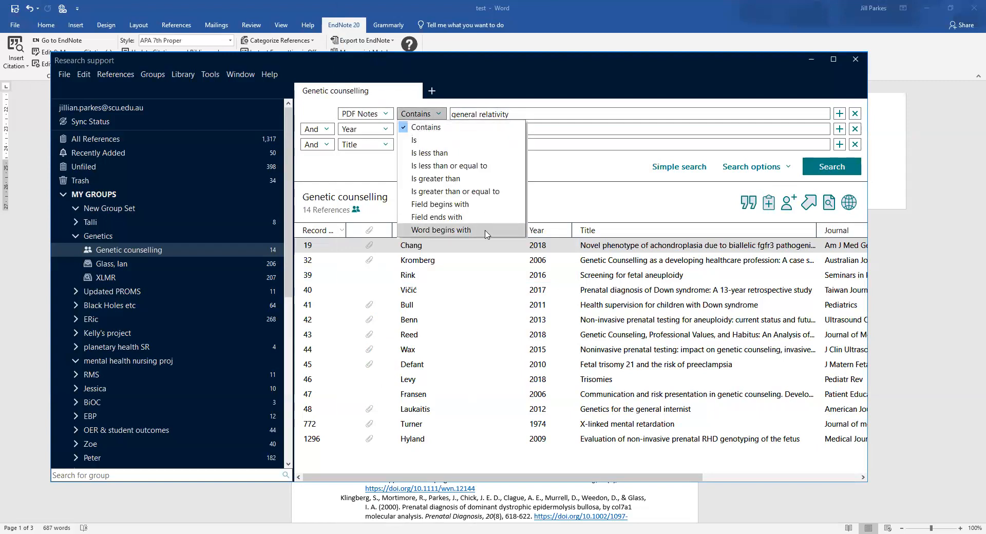
pyautogui.click(487, 232)
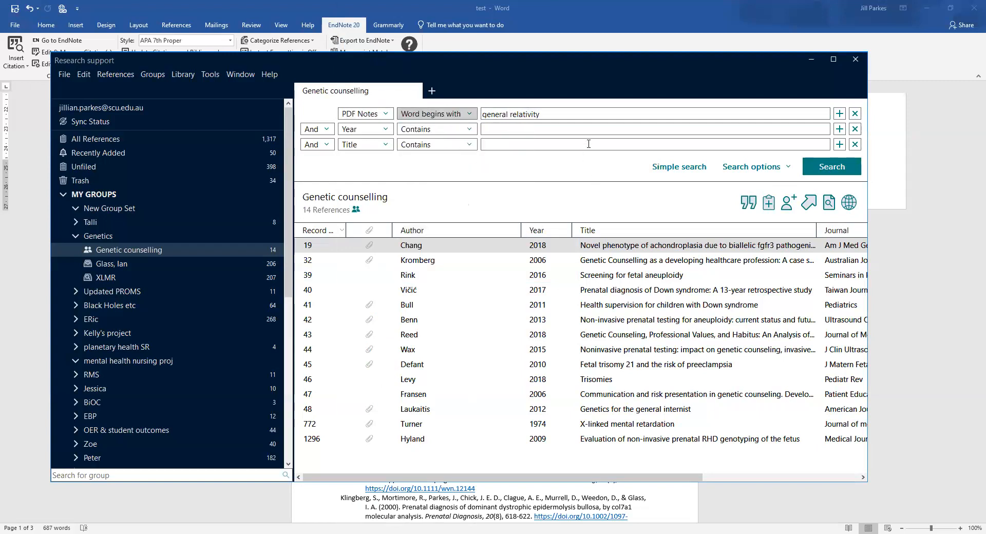
pyautogui.click(839, 171)
pyautogui.click(609, 276)
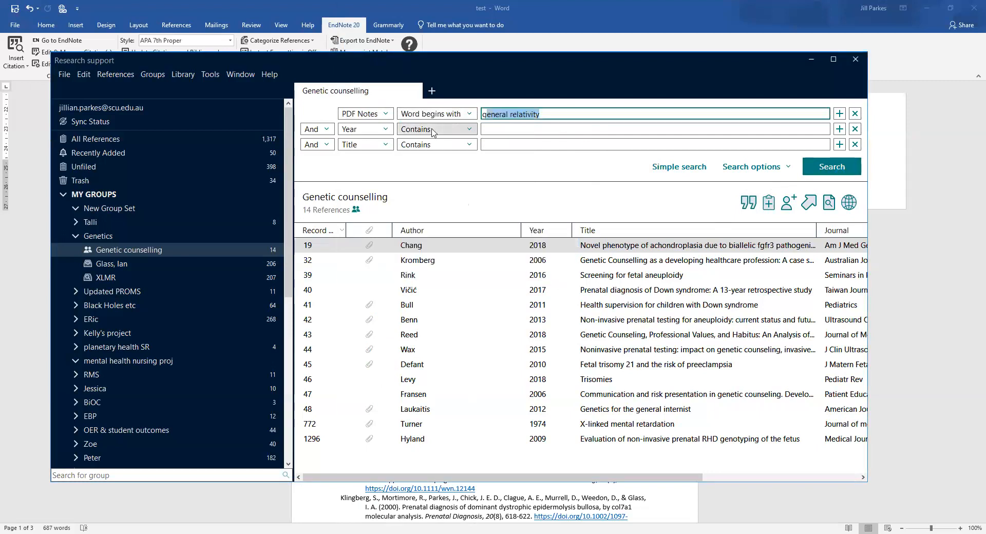
# Set the first search criterion's field to PDF, rerun the "general relativity" search in the Genetic counselling group and dismiss the message
pyautogui.click(374, 115)
pyautogui.click(405, 114)
pyautogui.click(379, 23)
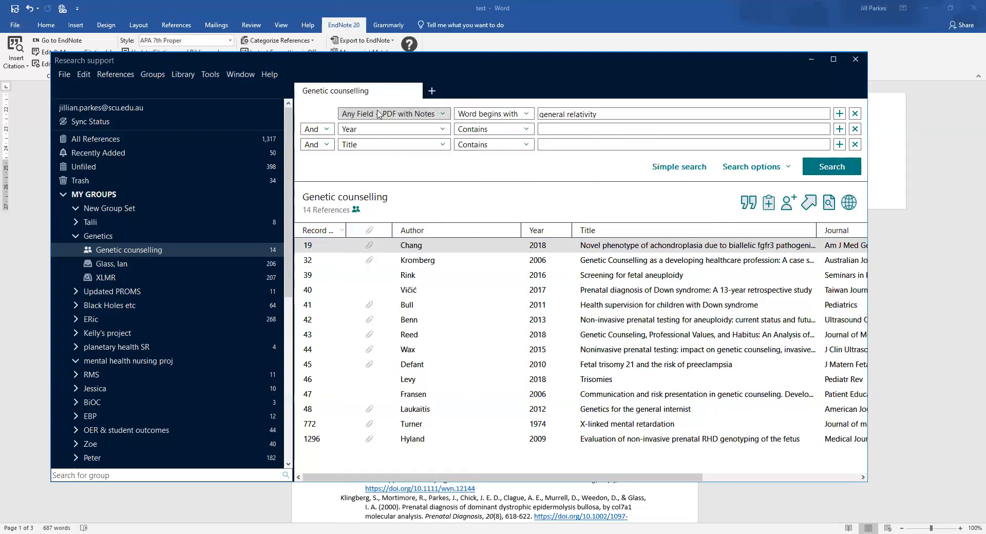
pyautogui.click(378, 113)
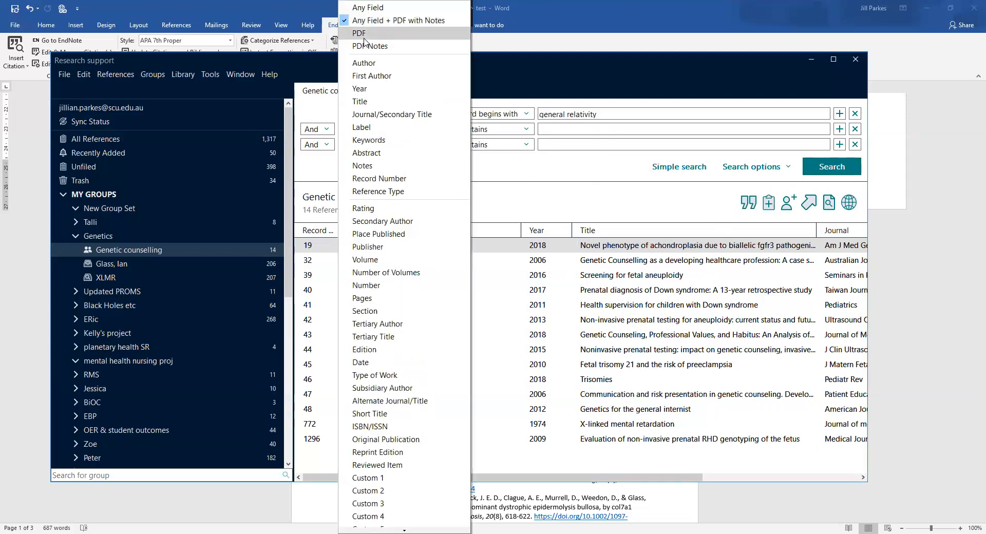
pyautogui.click(363, 33)
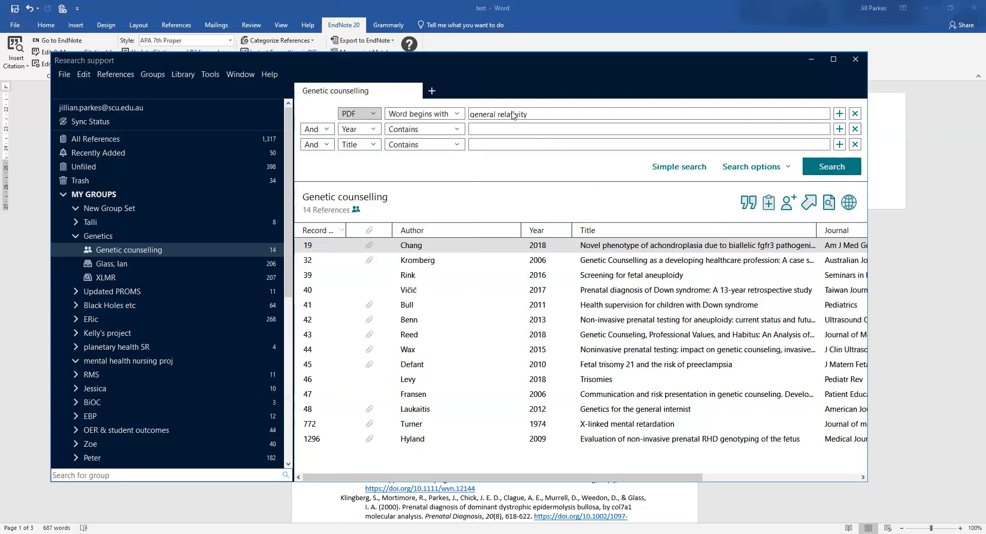
pyautogui.click(807, 172)
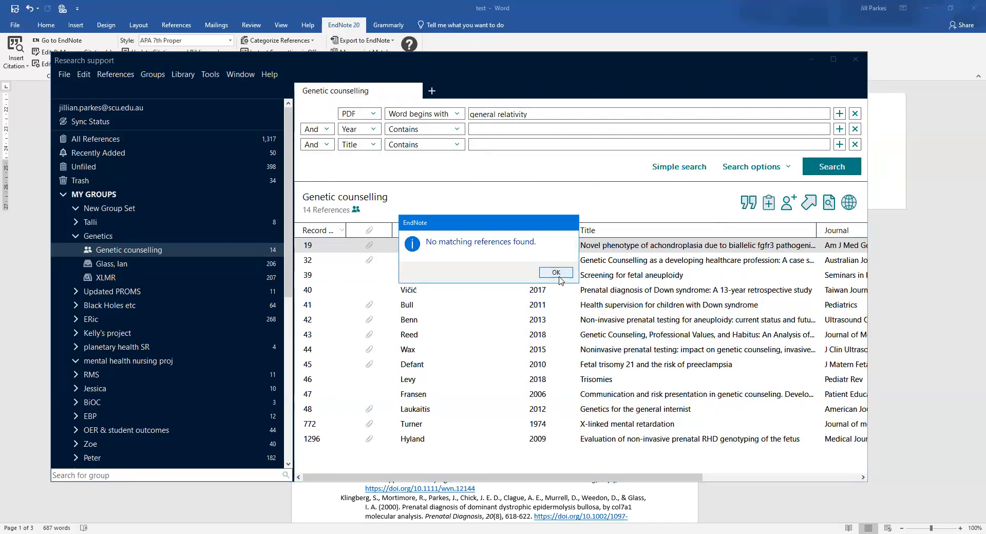
pyautogui.press('Return')
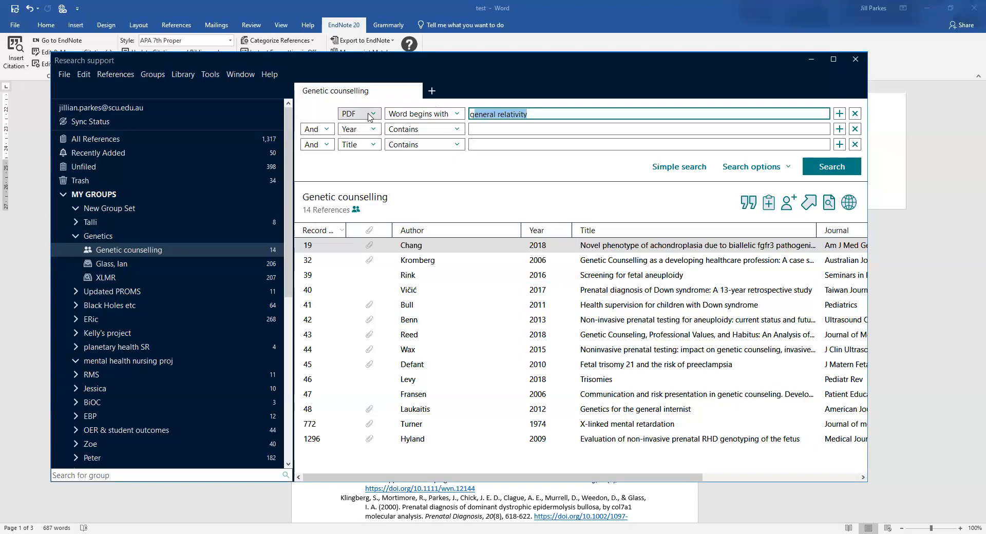
# Search All References for PDF Notes containing "general relativity"
pyautogui.click(106, 139)
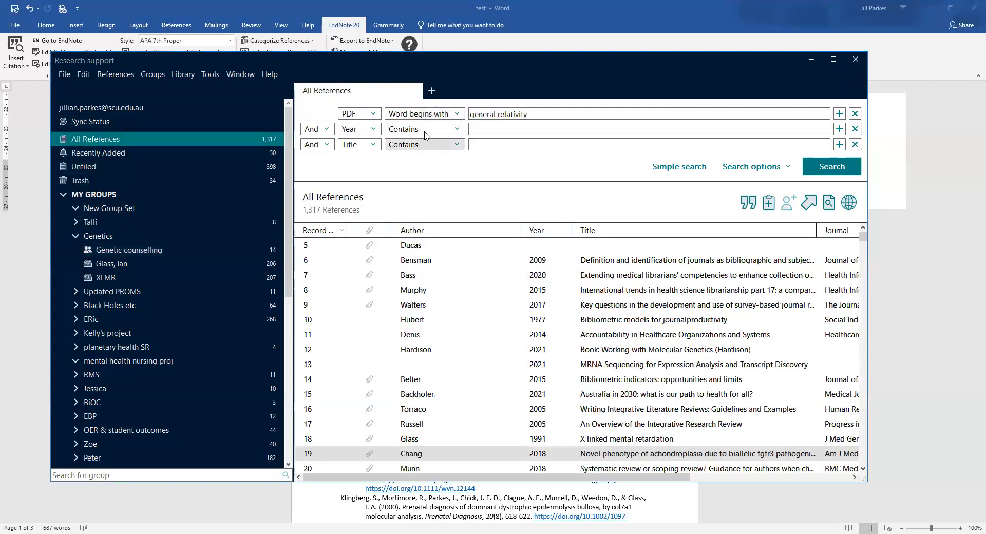
pyautogui.click(91, 143)
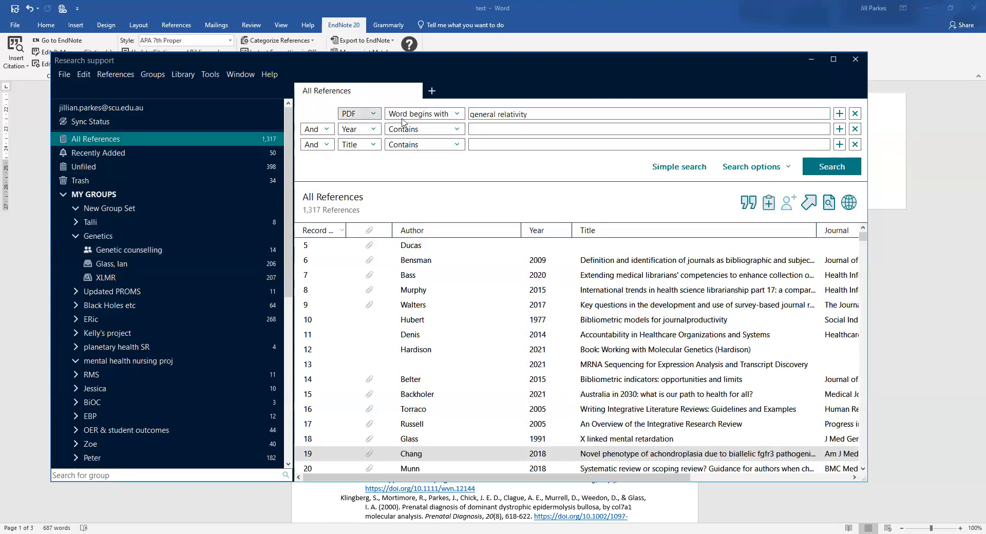
pyautogui.click(359, 113)
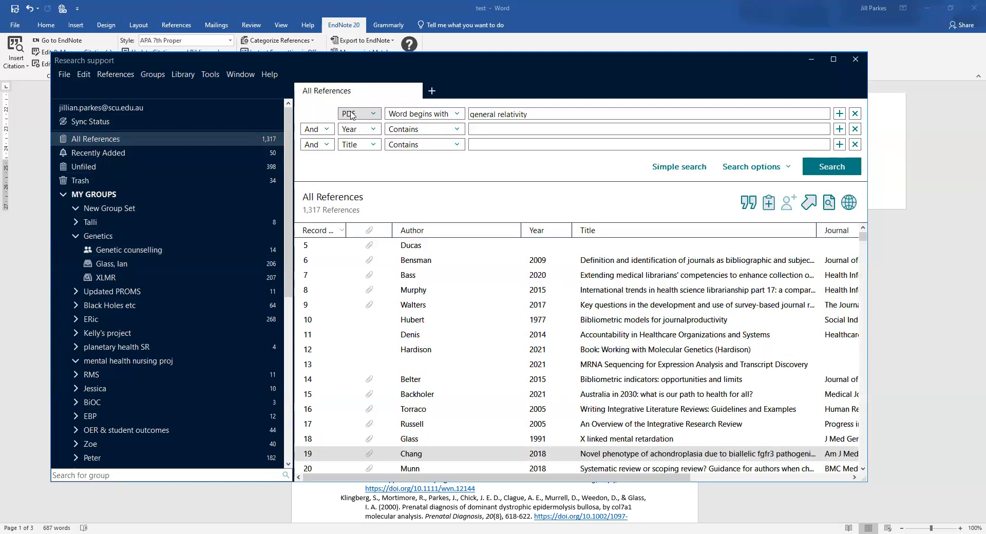
pyautogui.click(374, 47)
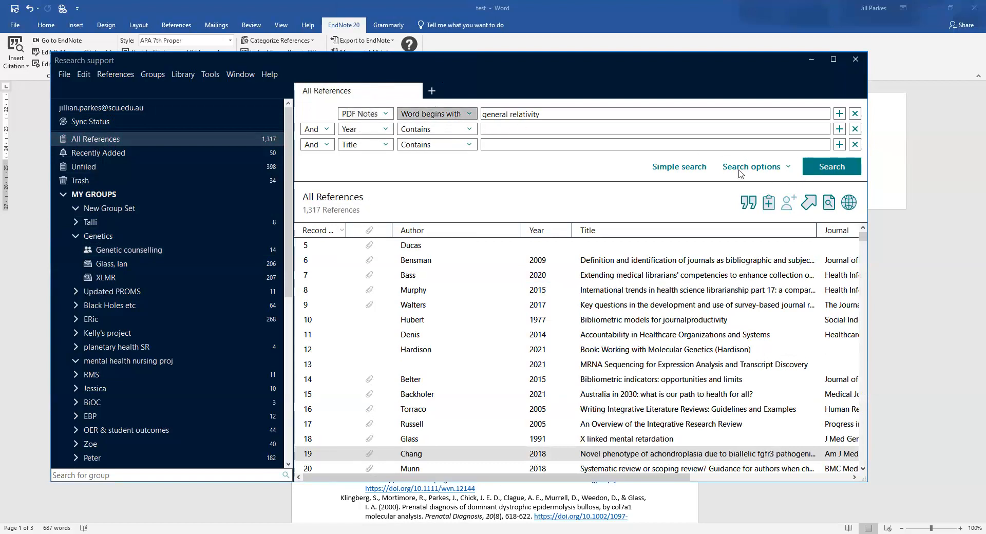
pyautogui.click(826, 172)
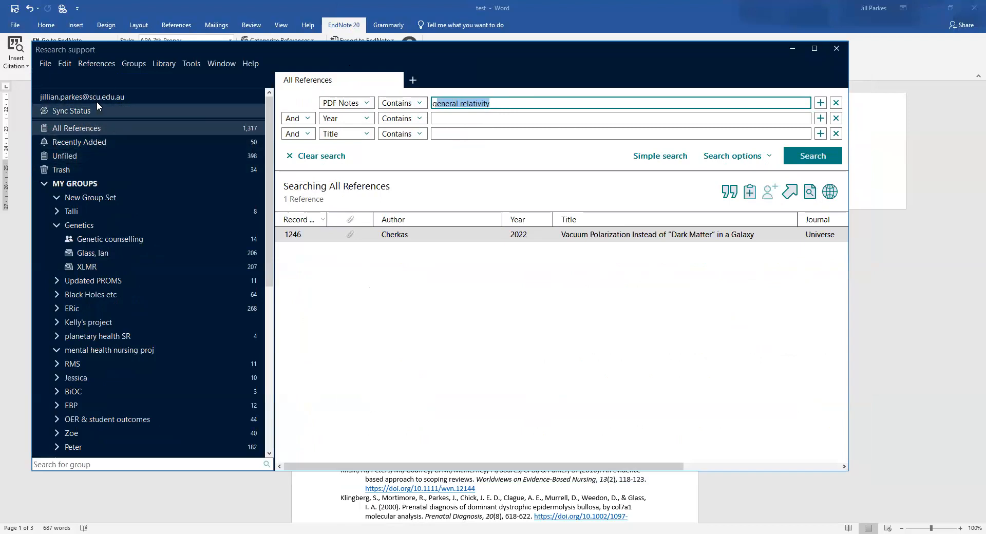
# Open the attached PDF of the "Vacuum Polarization Instead of 'Dark Matter' in a Galaxy" reference in a separate window
pyautogui.click(474, 237)
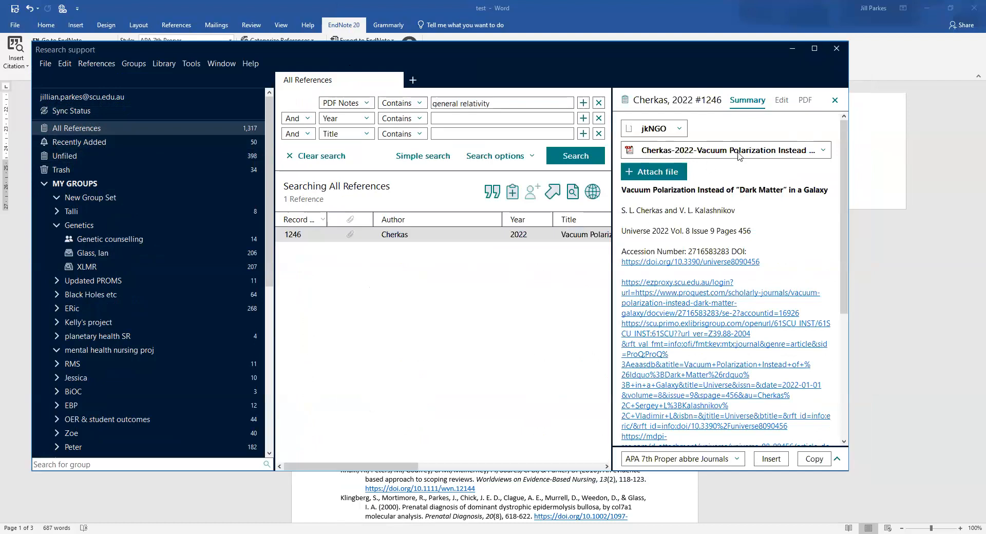
pyautogui.click(805, 101)
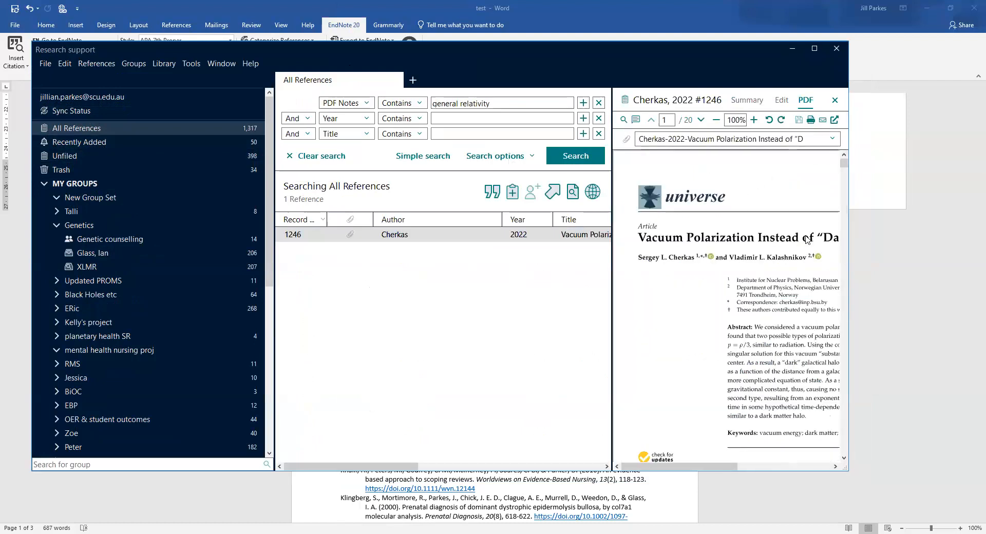
pyautogui.click(833, 122)
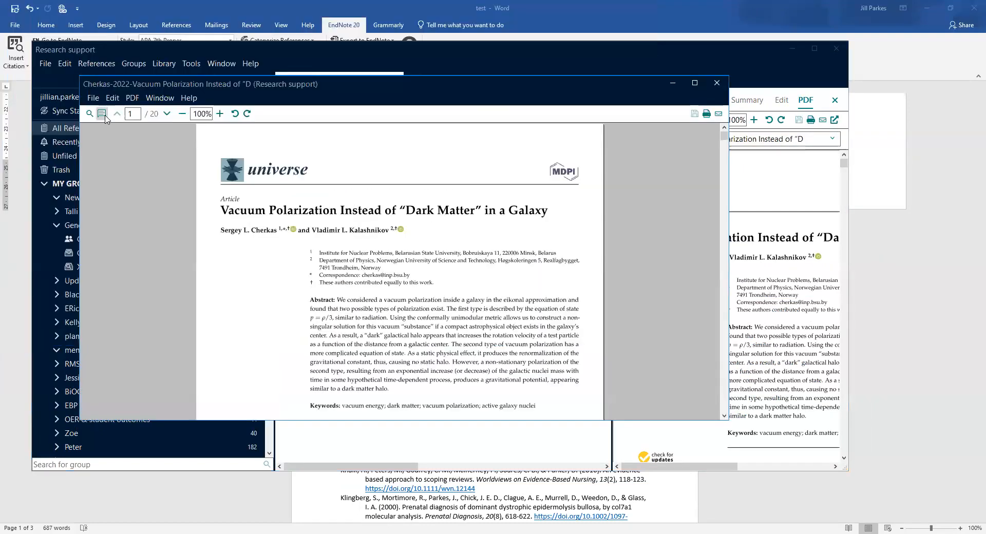
# Show the PDF annotation tools, choose the sticky note tool and read the existing note beside the Introduction's first sentence
pyautogui.click(101, 114)
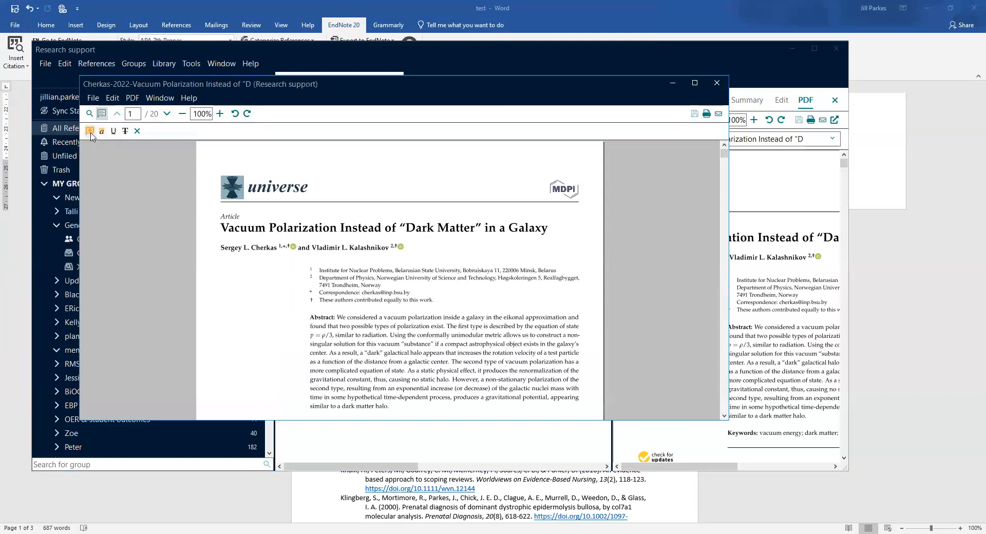
pyautogui.click(90, 132)
pyautogui.scroll(-3, 469, 293)
pyautogui.scroll(-5, 470, 285)
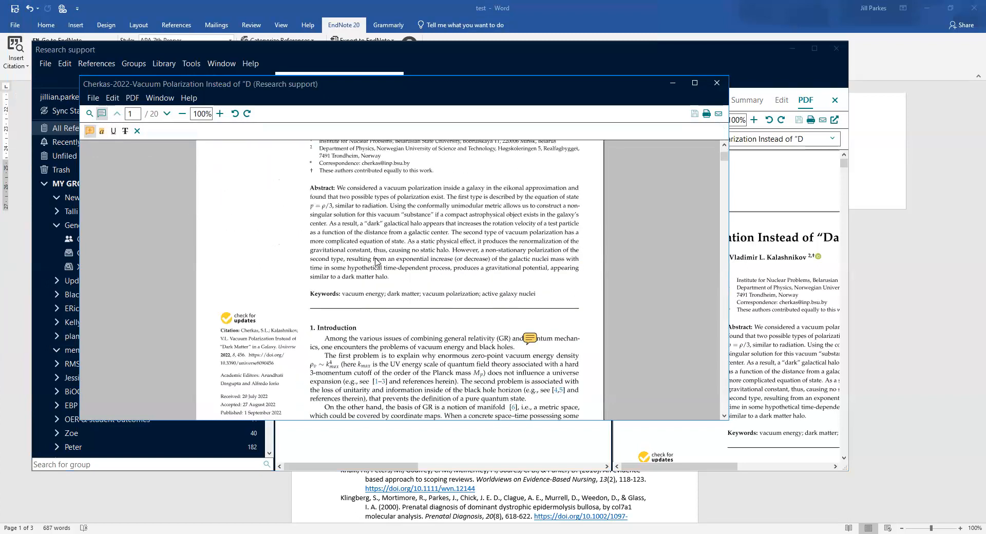
pyautogui.click(530, 296)
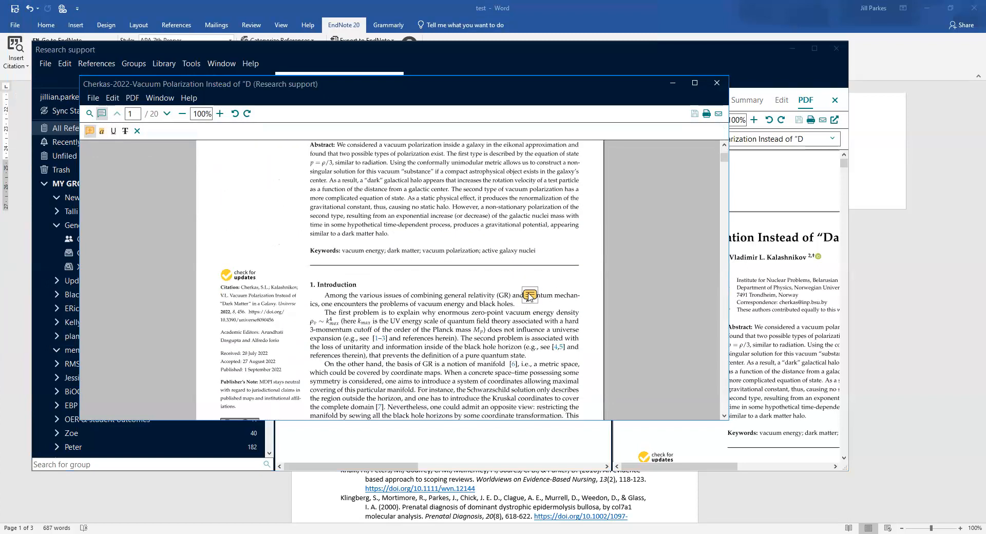
pyautogui.doubleClick(530, 296)
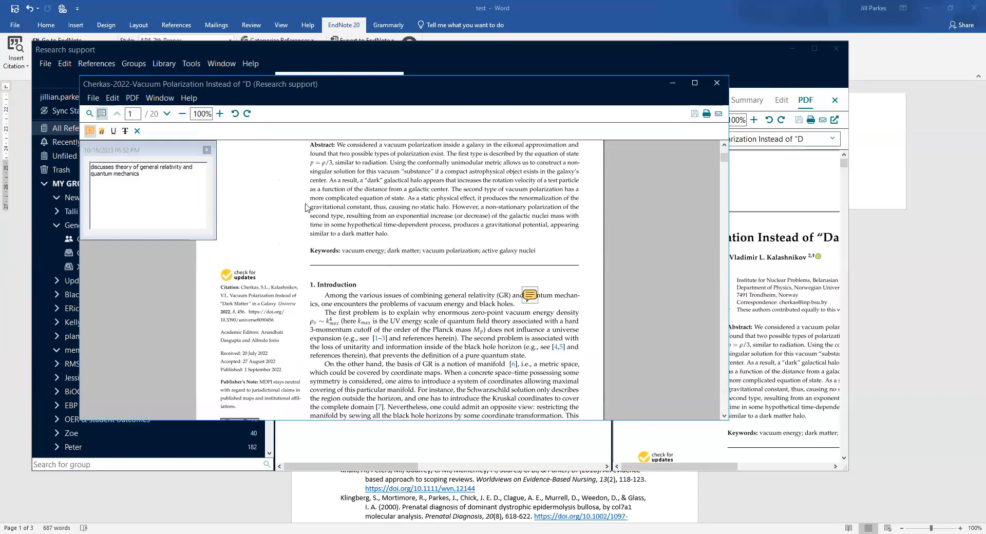
pyautogui.moveTo(93, 168); pyautogui.dragTo(211, 170)
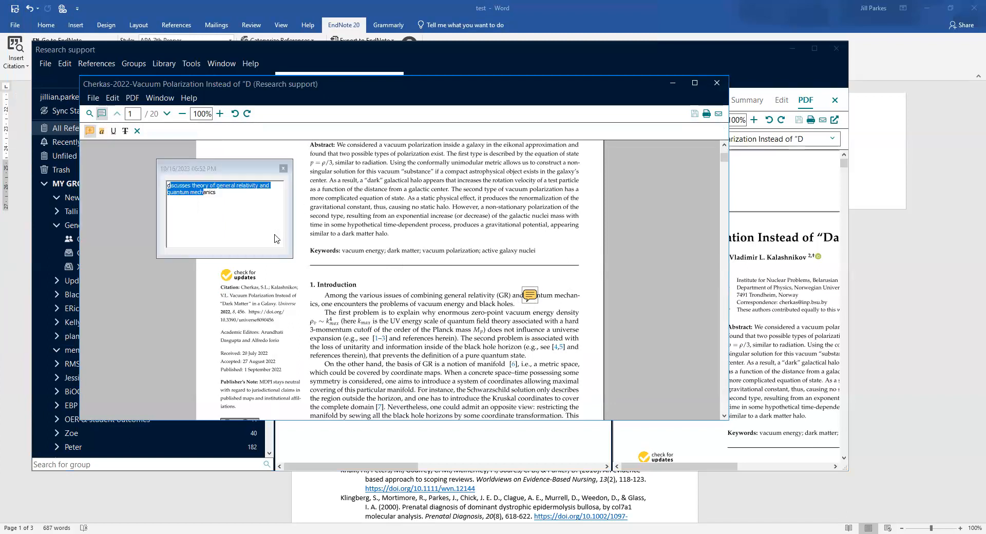
# Close the sticky note and the PDF window without saving the changes to the PDF
pyautogui.click(285, 170)
pyautogui.click(349, 262)
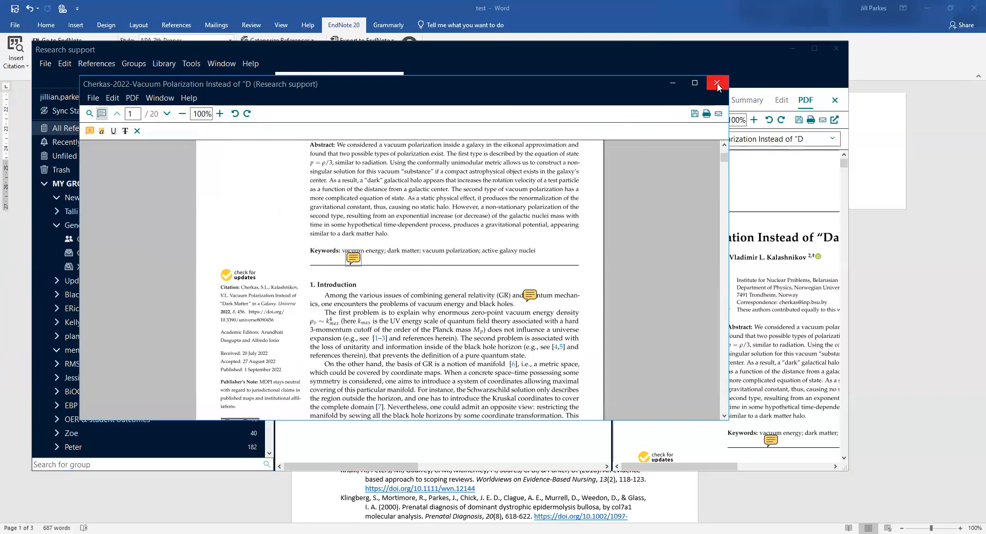
pyautogui.click(417, 281)
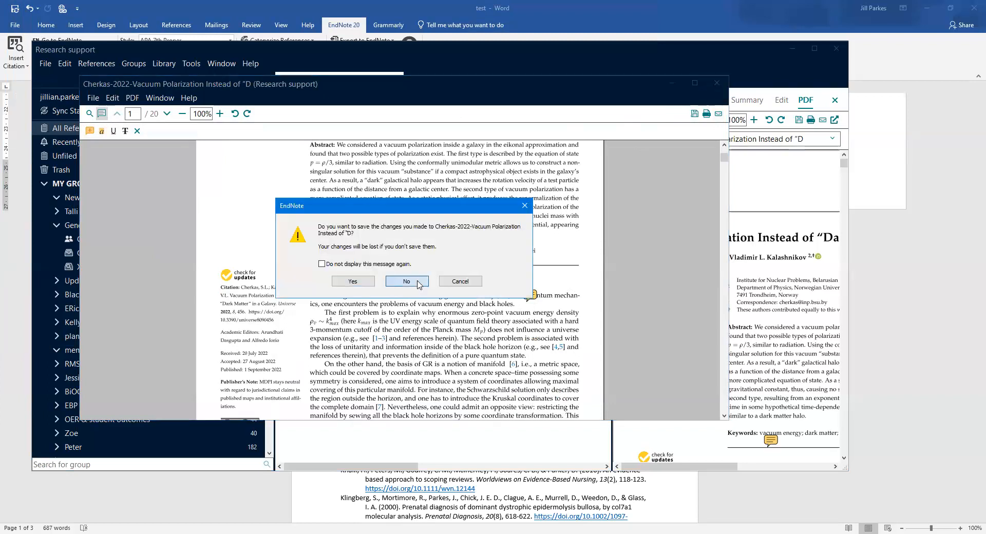
pyautogui.press('Return')
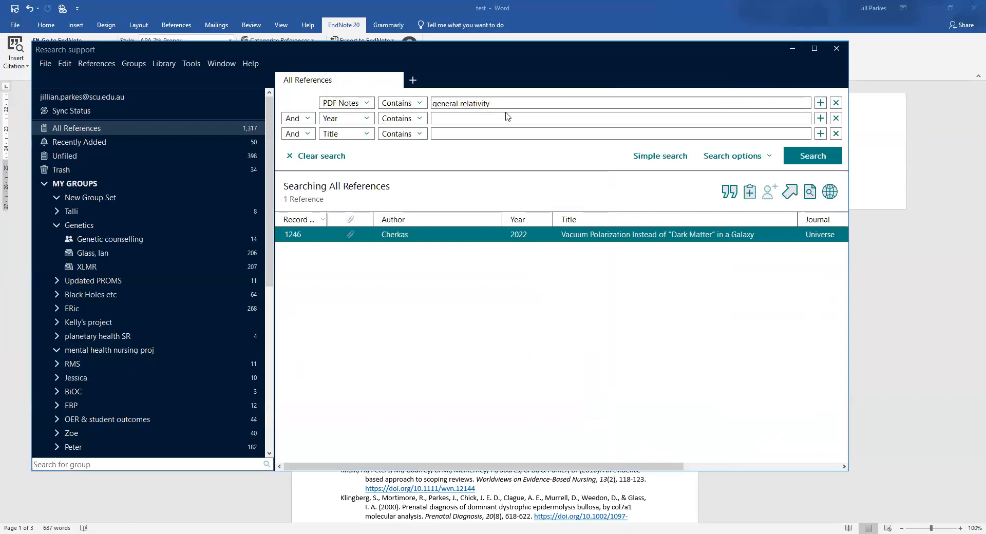
# Reset the advanced search to the default Author, Year and Title criteria with empty terms
pyautogui.click(524, 103)
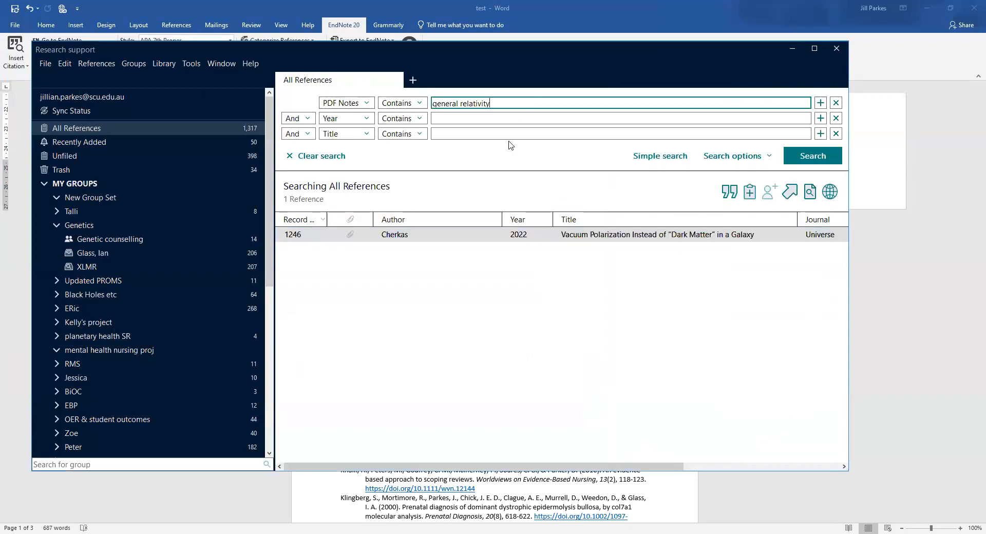
pyautogui.click(738, 156)
pyautogui.click(734, 209)
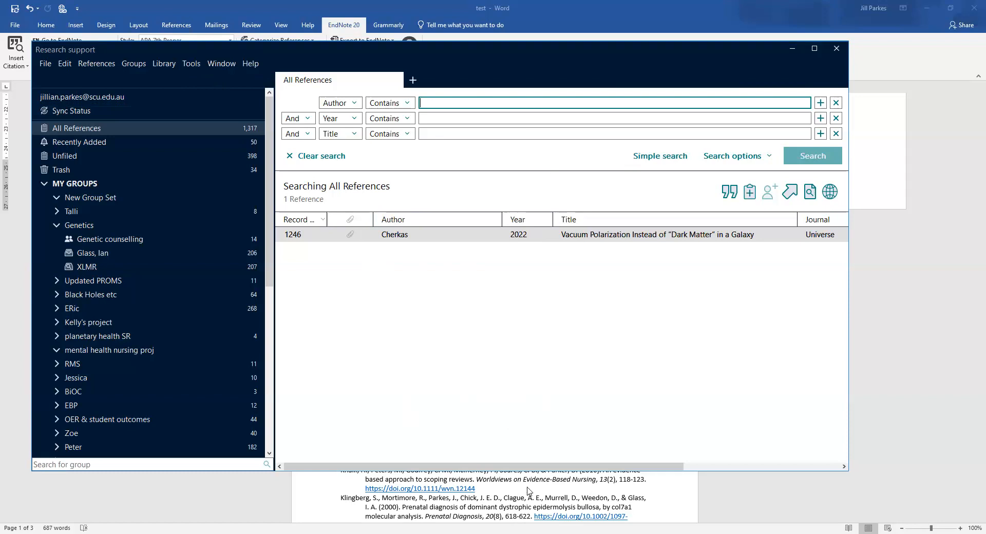
# Switch to the Word document "test" and return to its opening paragraphs with the in-text citations
pyautogui.click(573, 502)
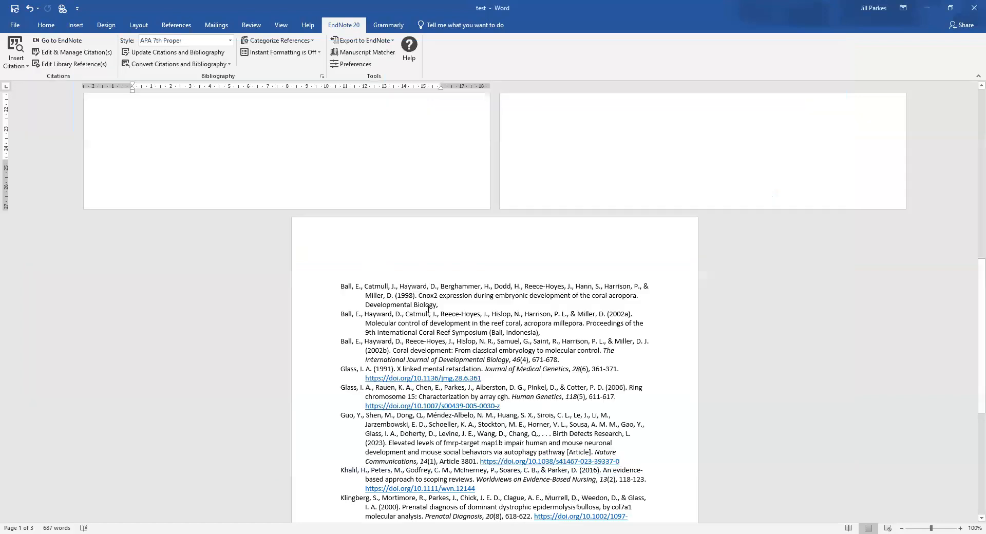
pyautogui.scroll(10, 435, 313)
pyautogui.scroll(3, 420, 322)
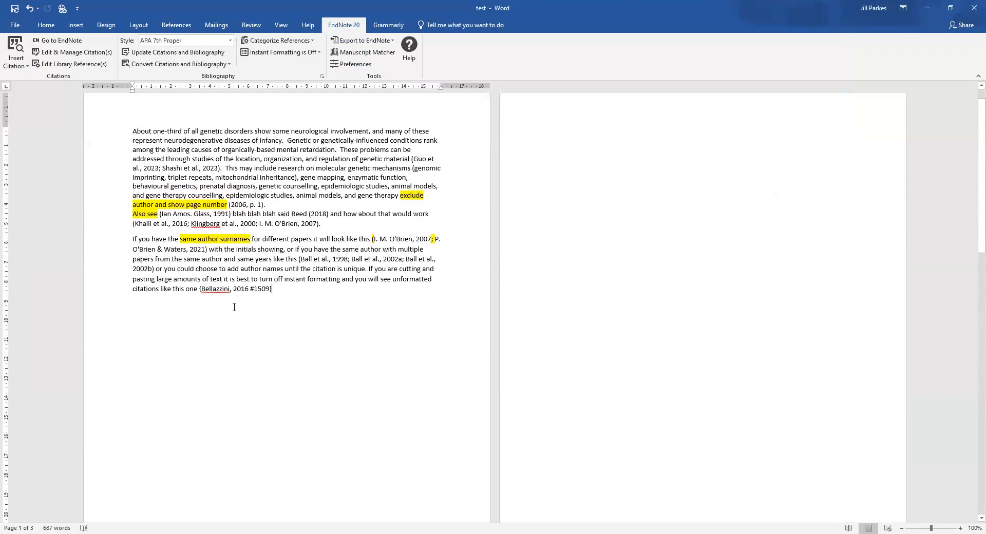
pyautogui.scroll(1, 303, 322)
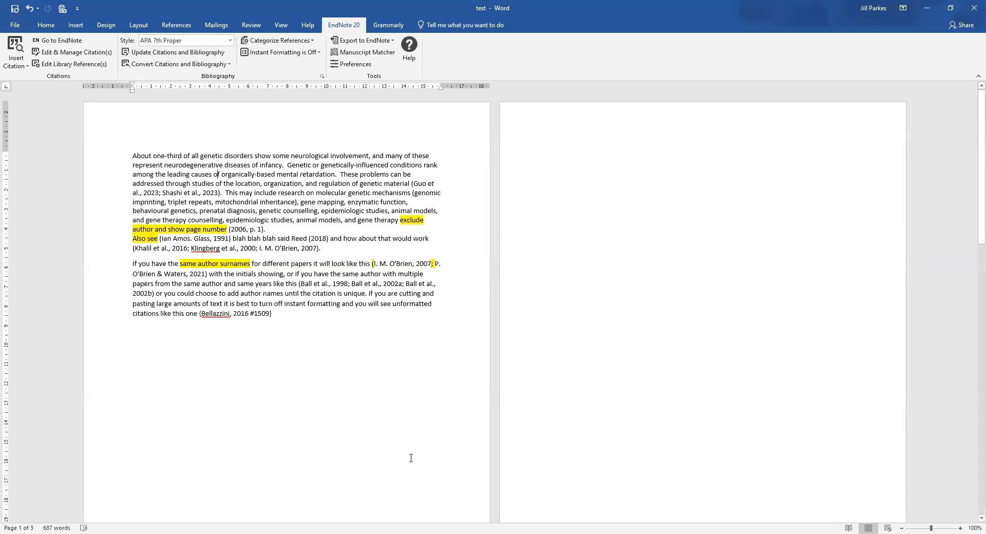
# Switch to EndNote and insert the 2023 "H4C5 missense variant" reference, record 1308, after the unformatted citation ending the second paragraph
pyautogui.click(278, 52)
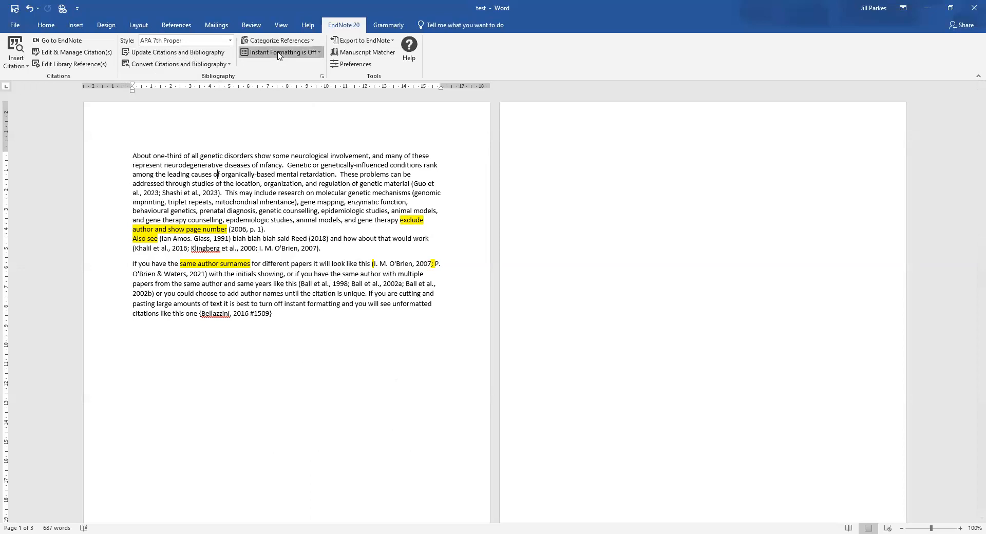
pyautogui.click(233, 344)
pyautogui.click(222, 316)
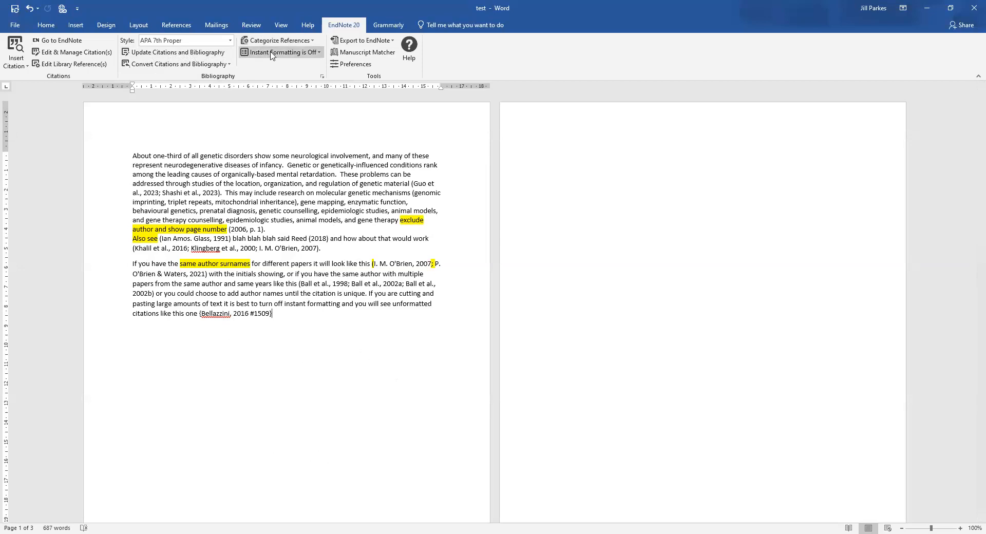
pyautogui.press('End')
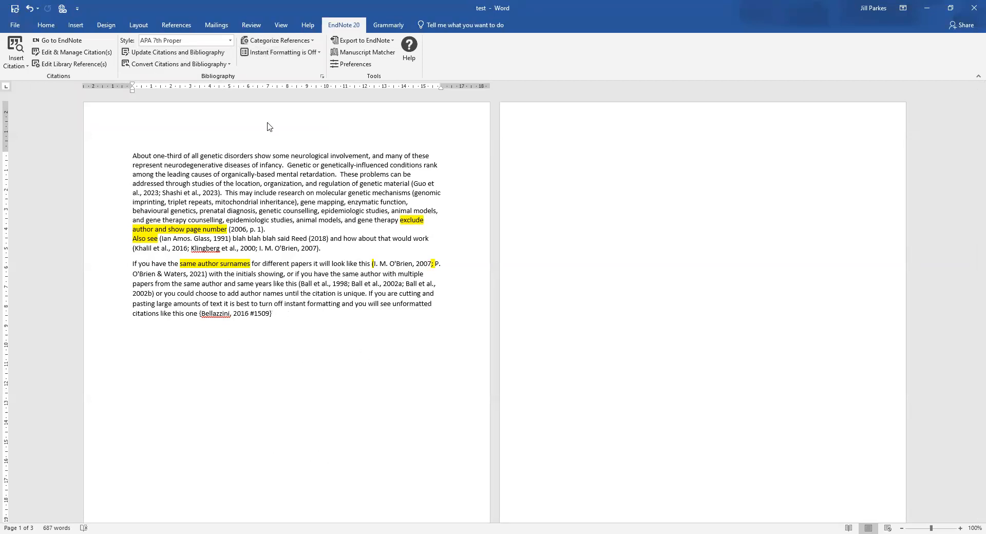
pyautogui.hotkey('alt', 'Tab')
pyautogui.click(80, 129)
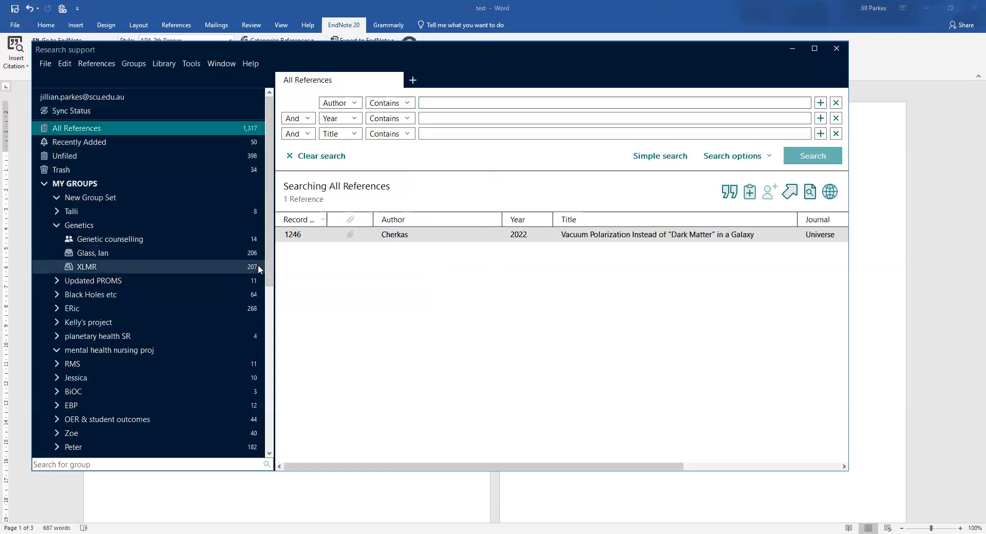
pyautogui.click(149, 253)
pyautogui.scroll(-3, 531, 365)
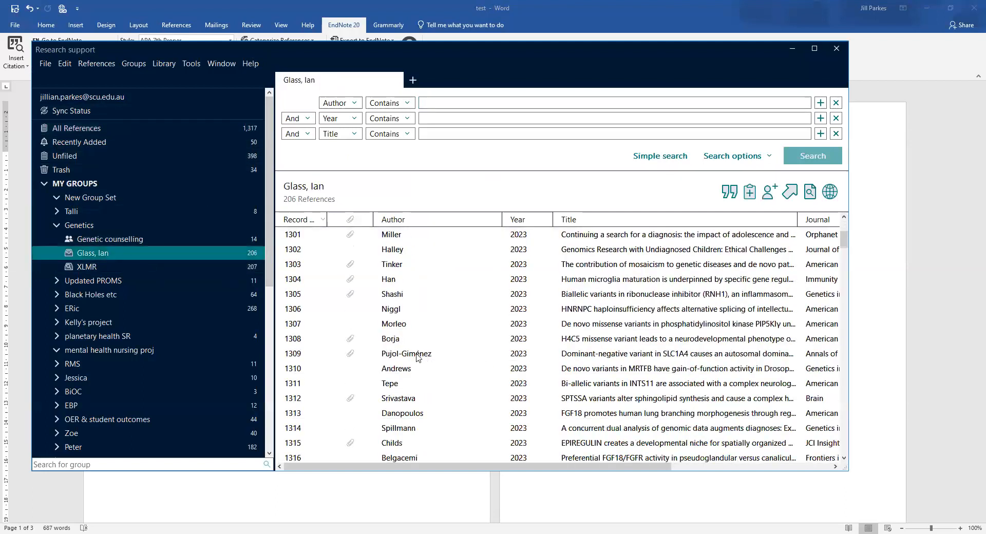
pyautogui.click(414, 342)
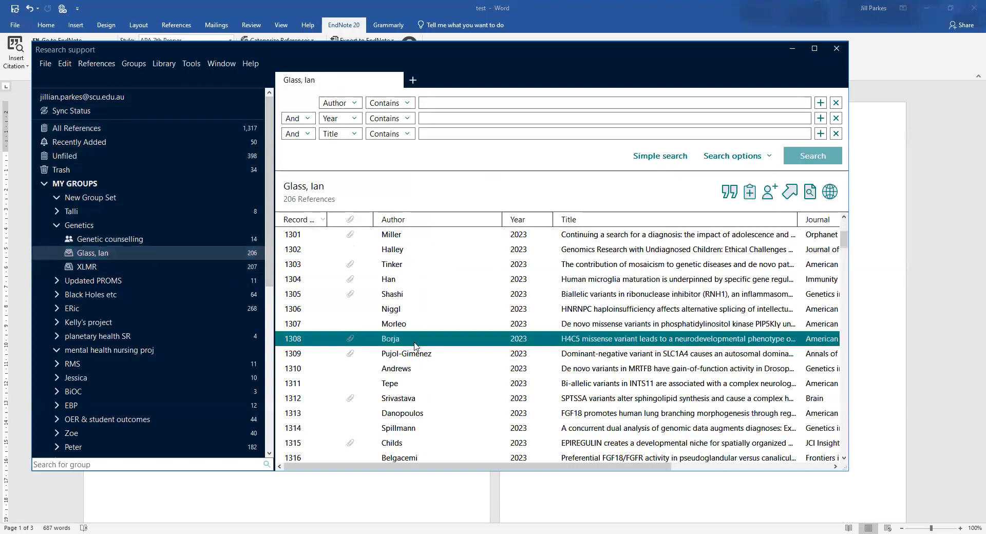
pyautogui.click(195, 64)
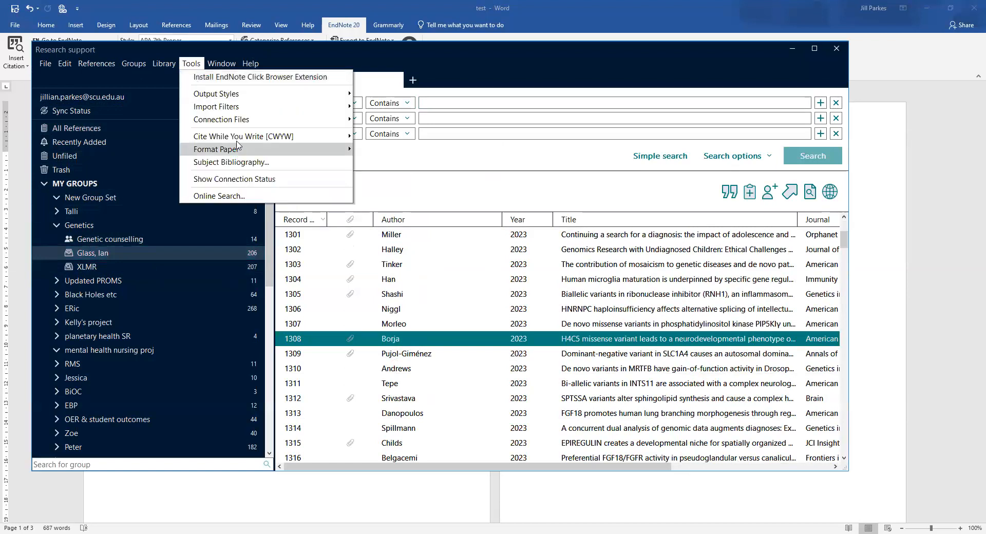
pyautogui.moveTo(241, 137)
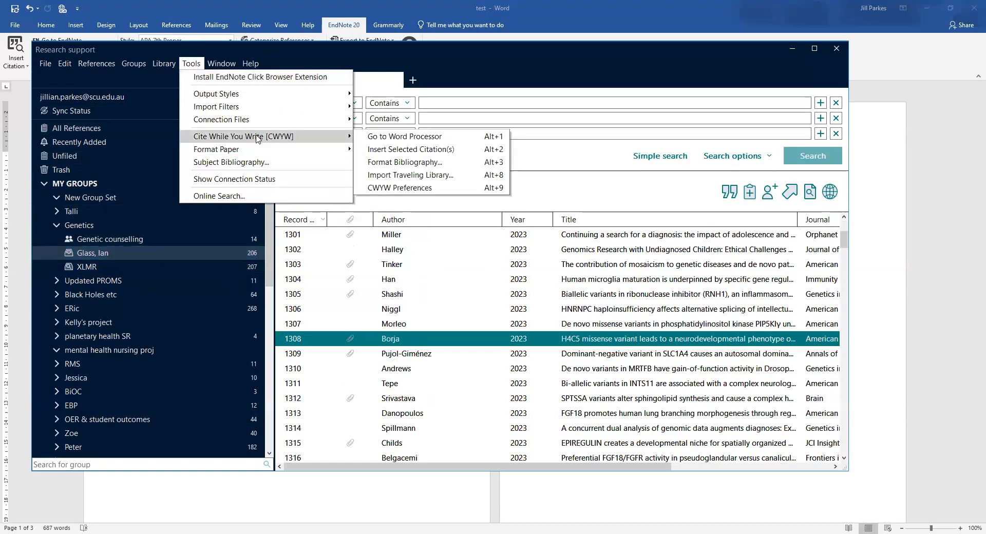
pyautogui.click(386, 149)
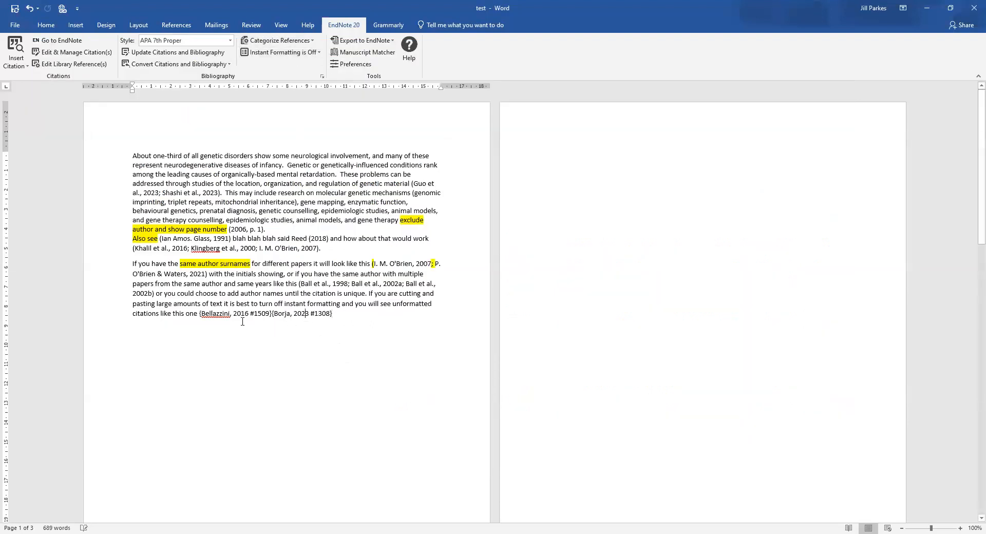
# Update the citations and bibliography to format the two unformatted citations at the end of the second paragraph
pyautogui.click(321, 340)
pyautogui.click(306, 312)
pyautogui.click(314, 315)
pyautogui.click(151, 55)
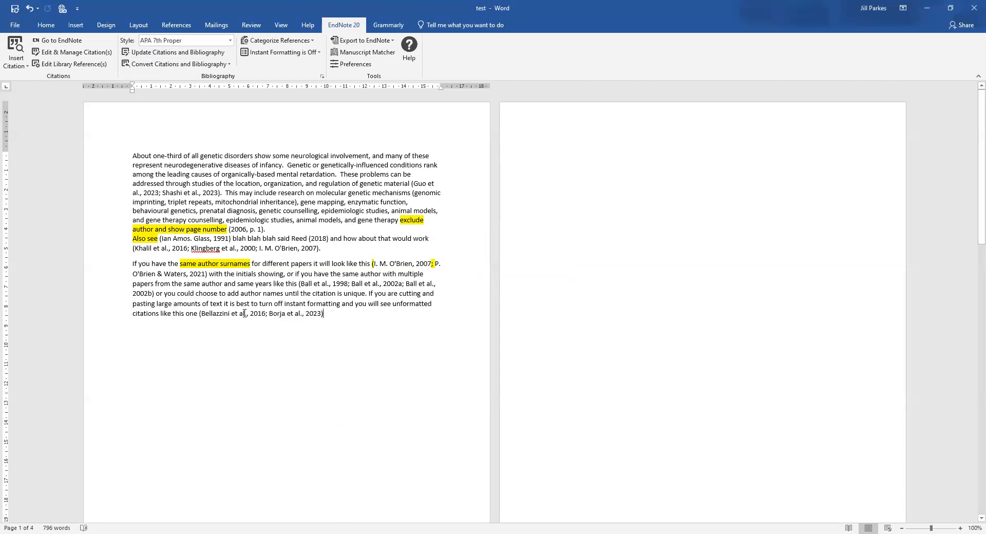
pyautogui.click(231, 314)
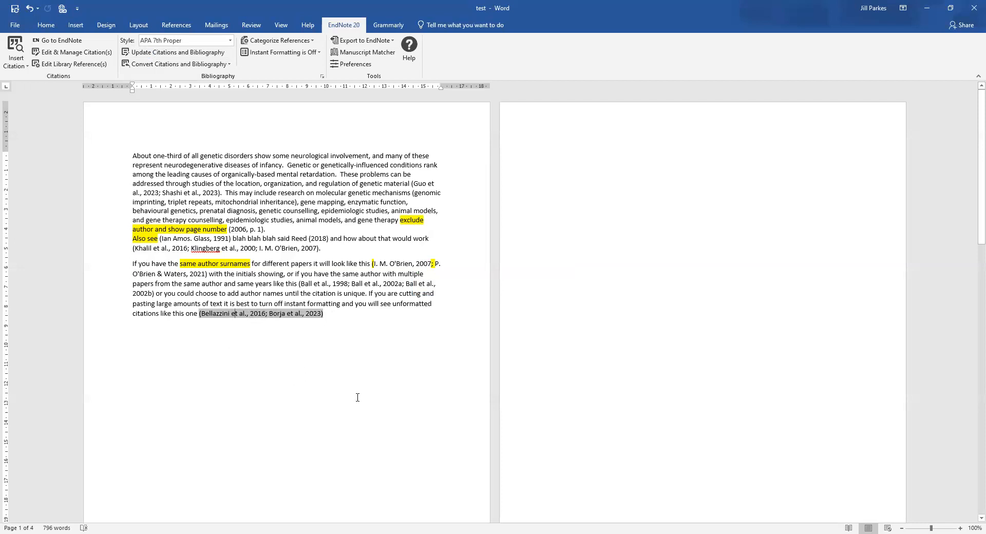
pyautogui.click(369, 358)
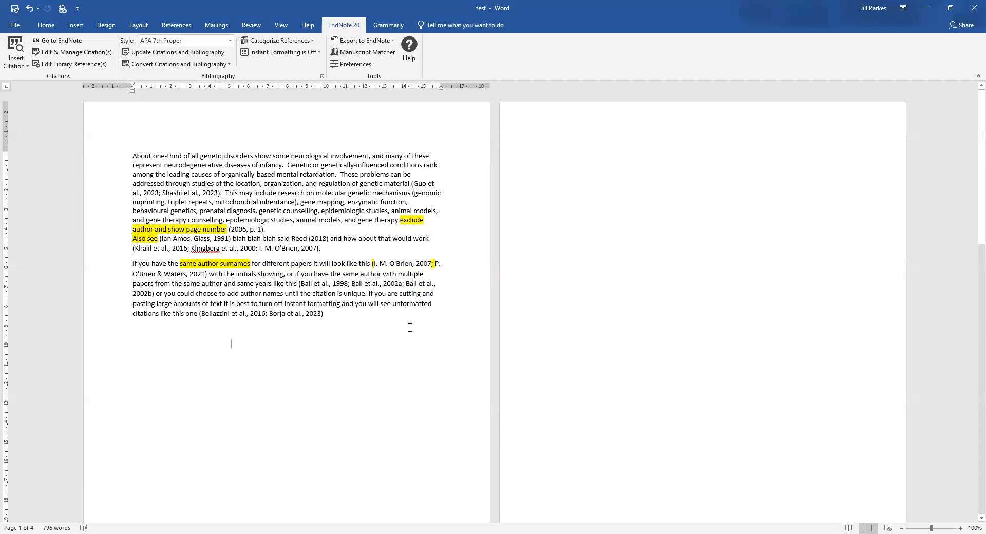
# Turn on instant formatting of citations for the document
pyautogui.click(310, 53)
pyautogui.click(308, 66)
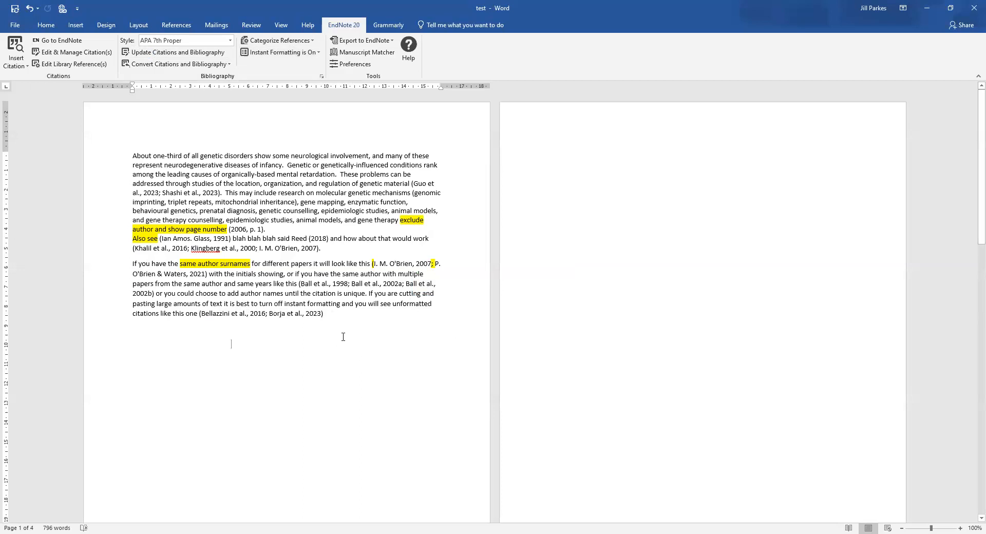
pyautogui.scroll(-3, 299, 326)
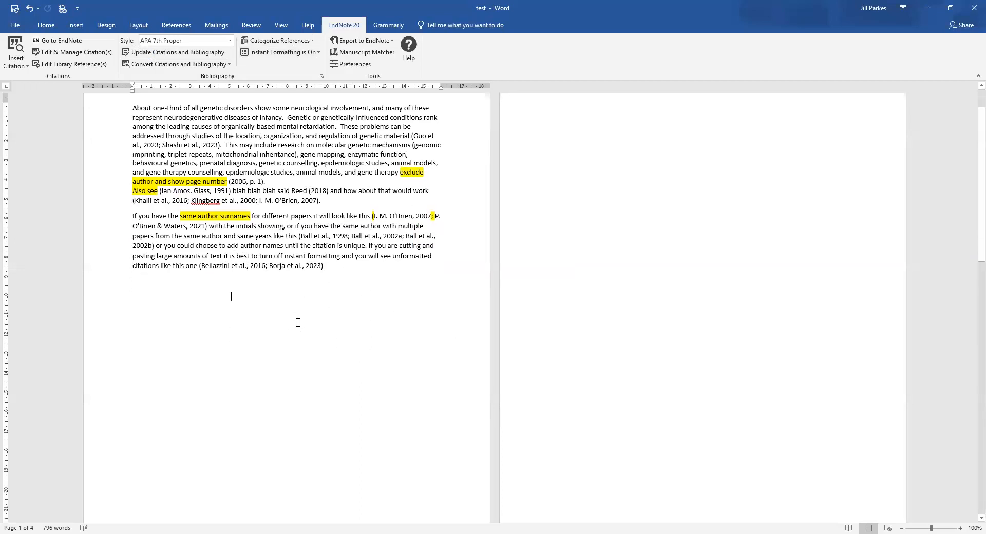
pyautogui.scroll(3, 302, 320)
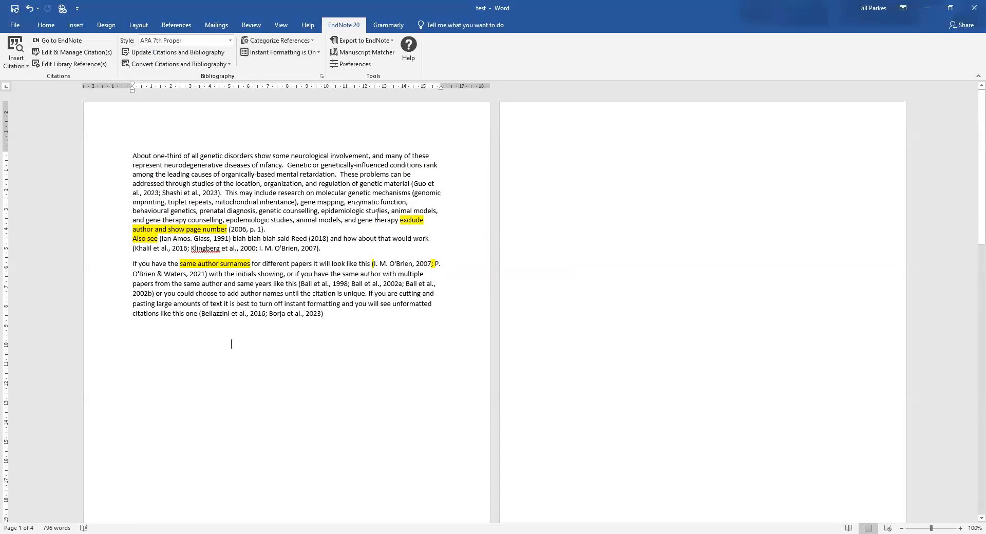
pyautogui.click(407, 220)
pyautogui.click(396, 195)
pyautogui.click(413, 184)
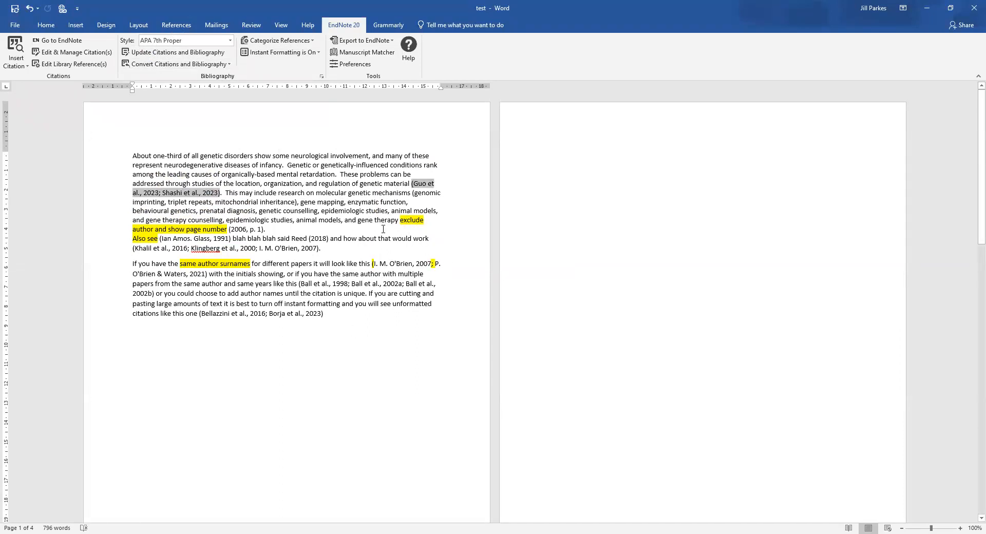
# Edit the 2006, p. 1 citation to use Exclude Author formatting with the prefix "see also"
pyautogui.click(248, 227)
pyautogui.click(158, 230)
pyautogui.click(233, 229)
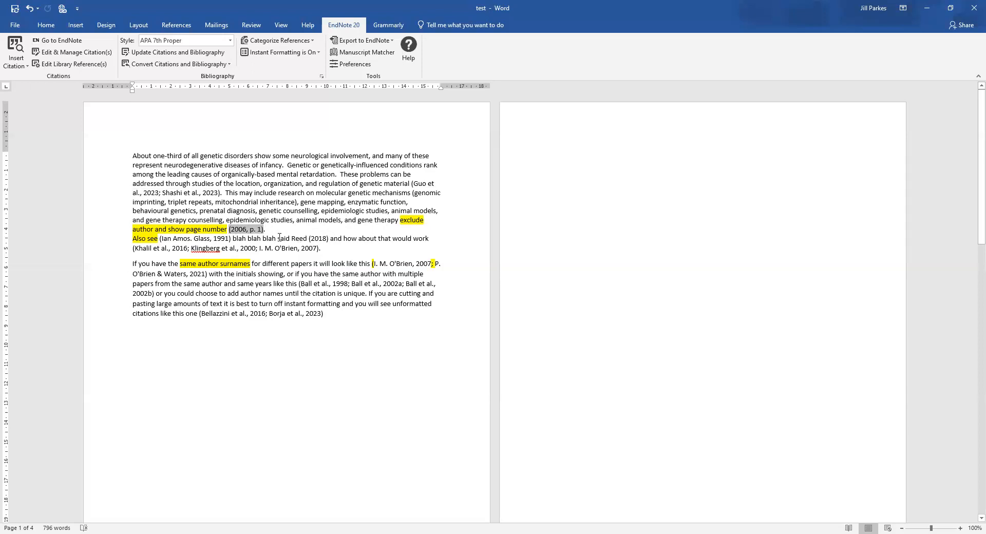
pyautogui.click(76, 53)
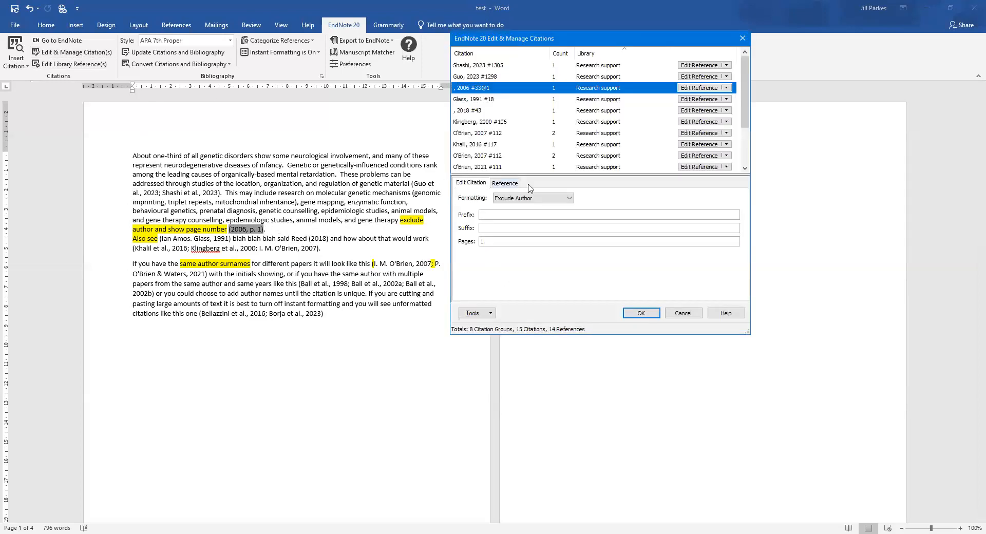
pyautogui.moveTo(503, 45); pyautogui.dragTo(396, 75)
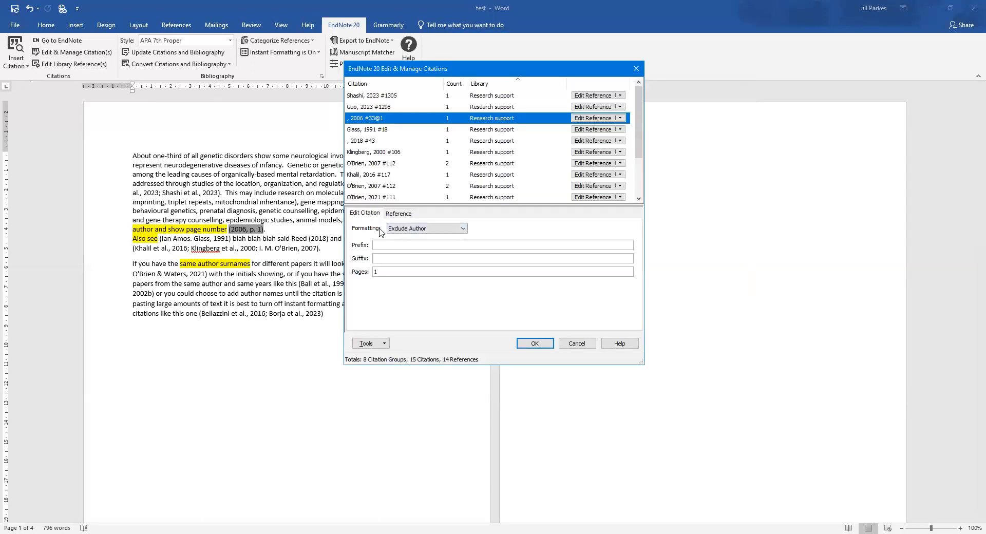
pyautogui.click(409, 229)
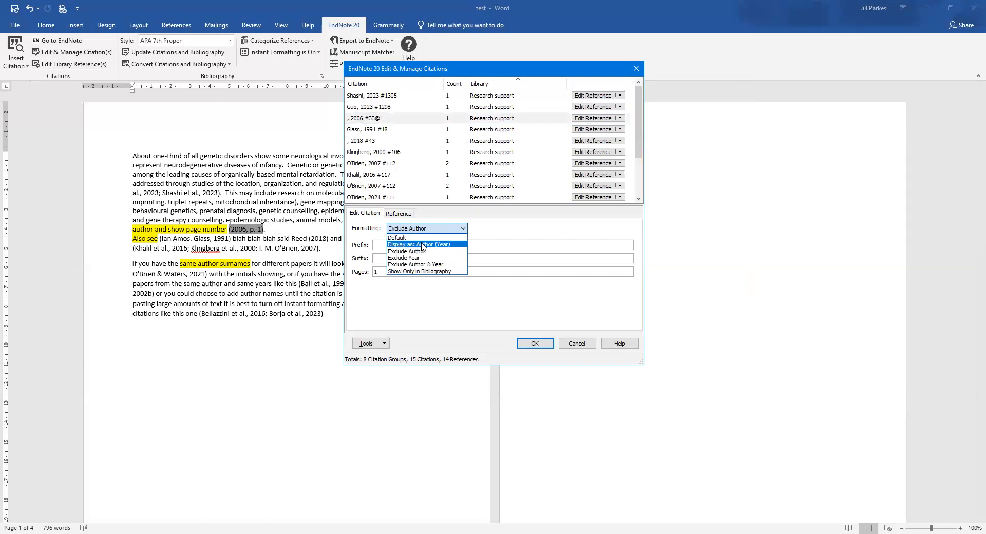
pyautogui.click(423, 245)
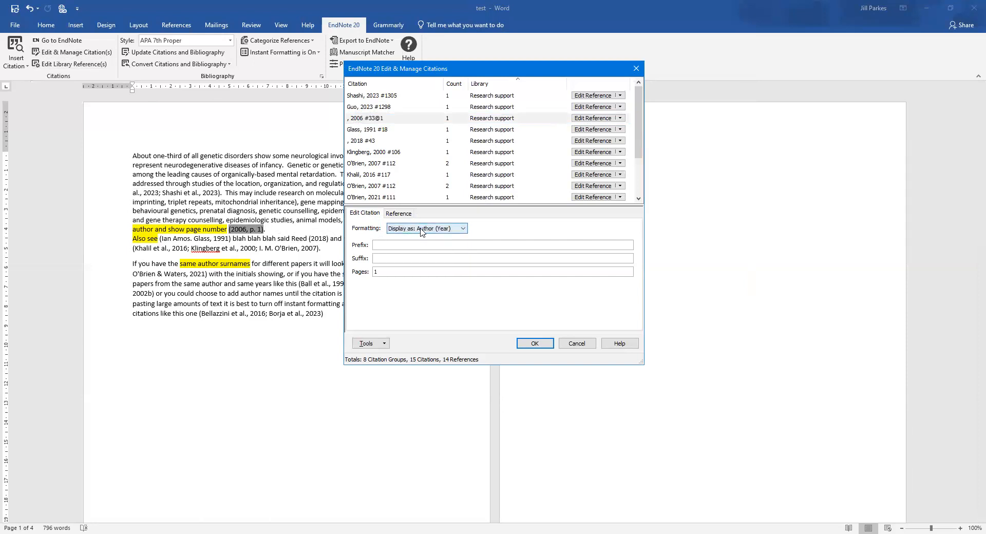
pyautogui.click(421, 232)
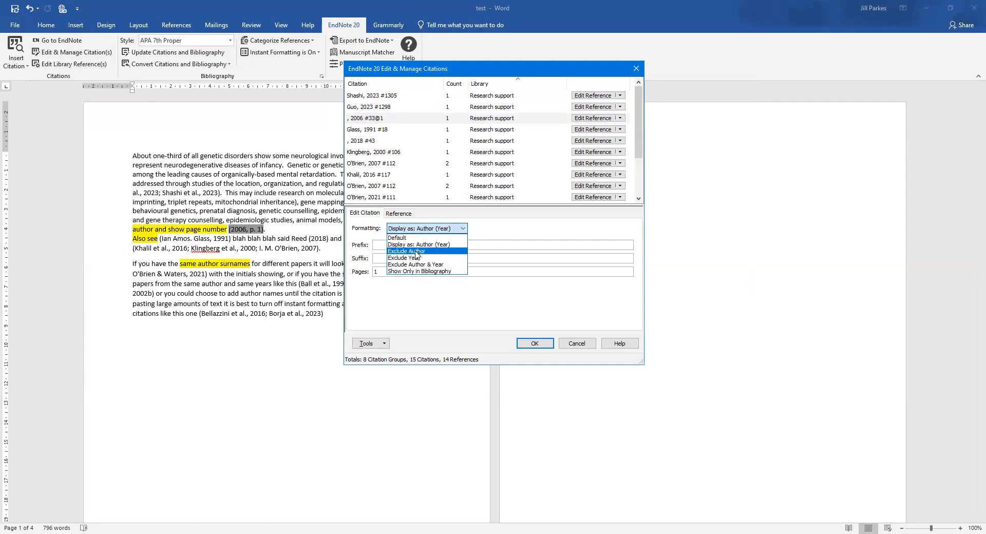
pyautogui.click(417, 253)
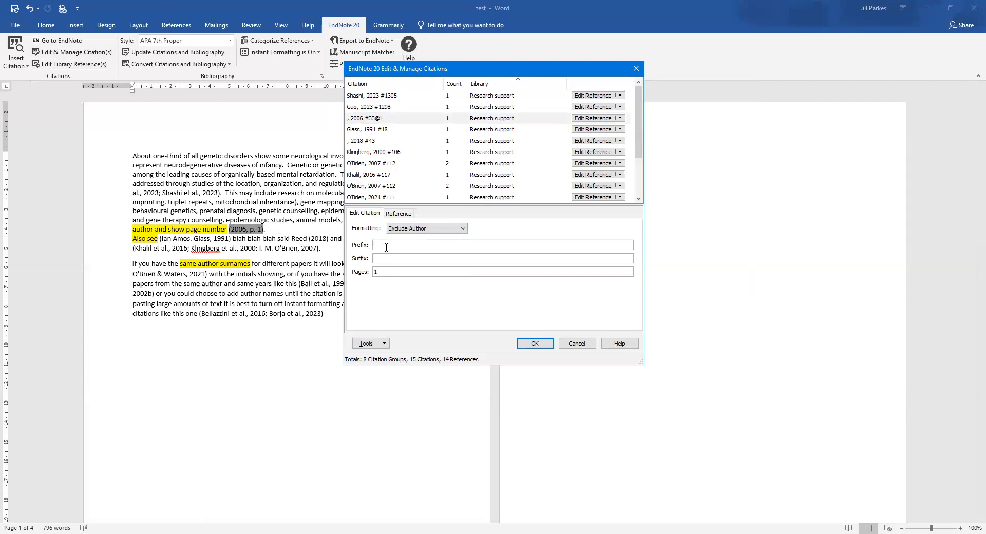
pyautogui.write('see also')
pyautogui.click(539, 347)
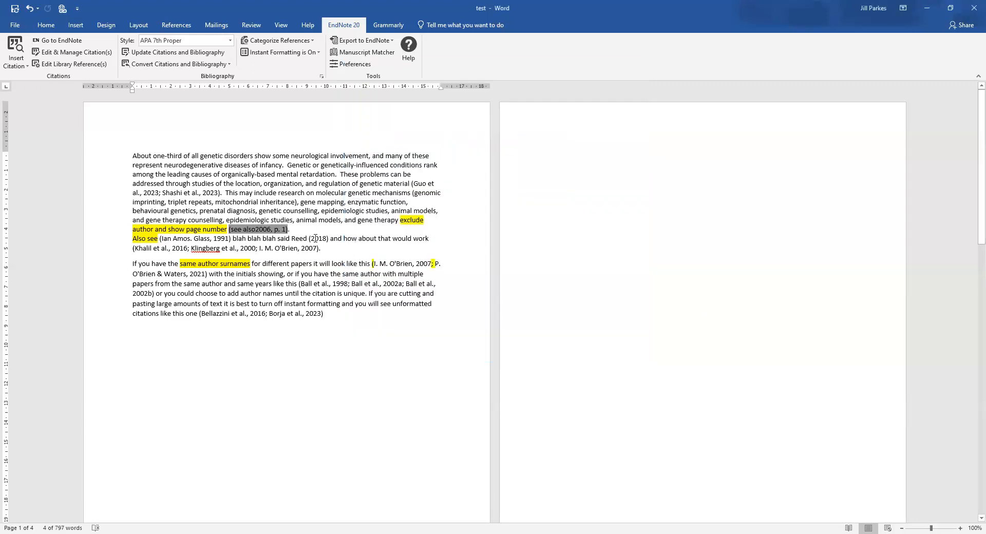
# Review the edited 2006 citation's formatting settings and reference details, and close the citation manager without changes
pyautogui.click(257, 231)
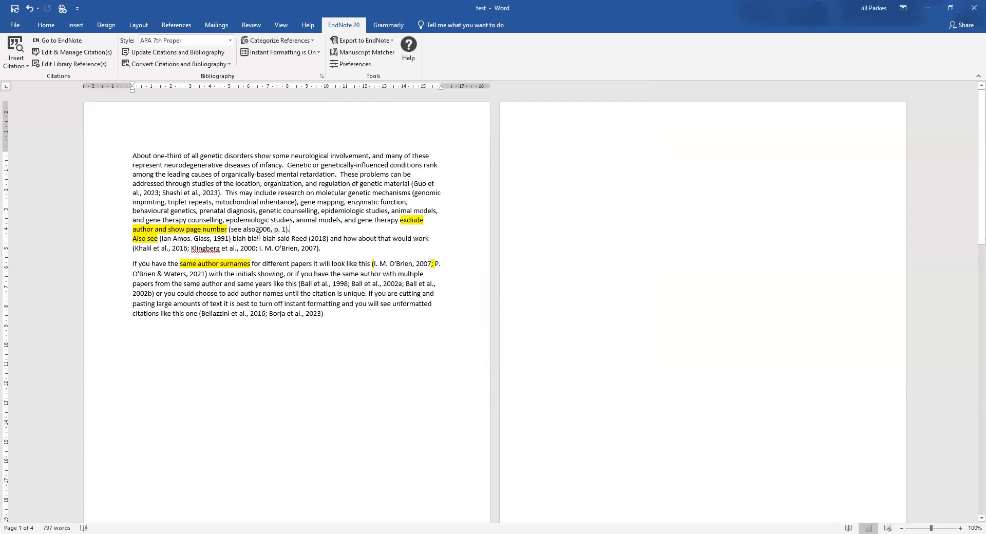
pyautogui.click(255, 229)
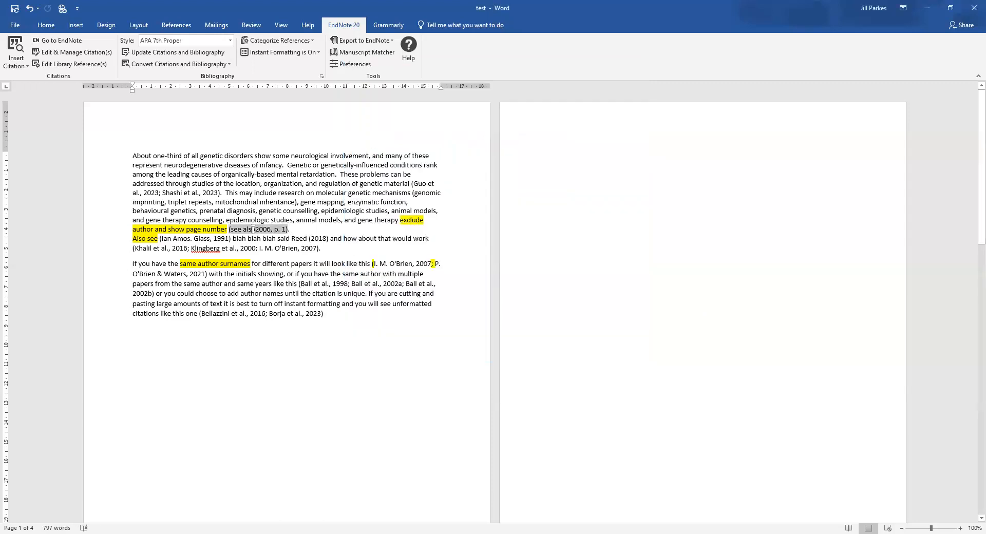
pyautogui.rightClick(253, 229)
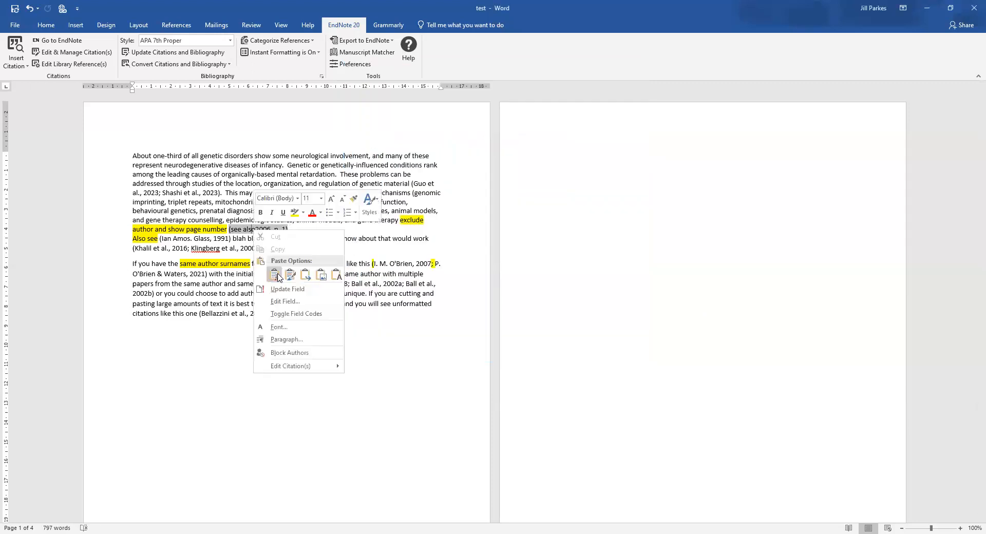
pyautogui.click(77, 52)
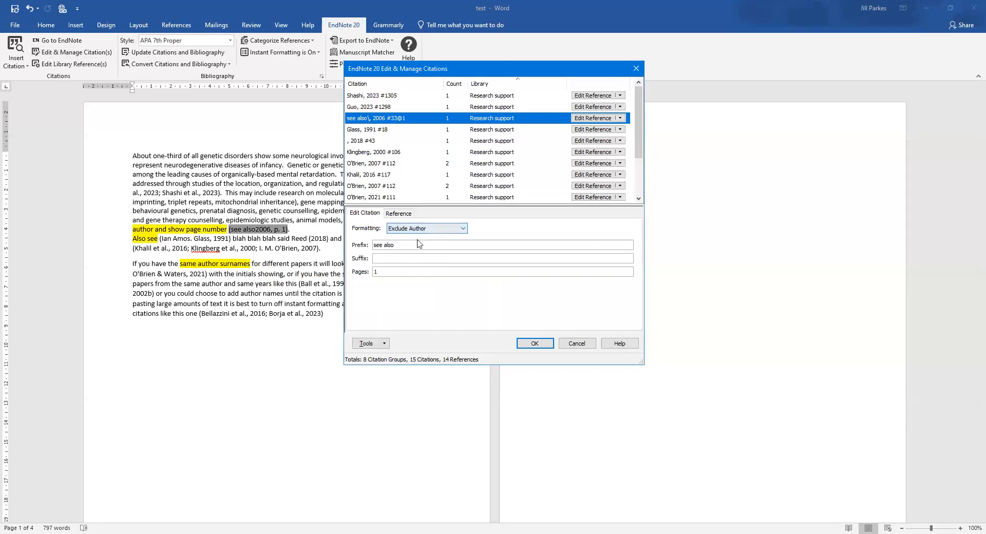
pyautogui.click(404, 215)
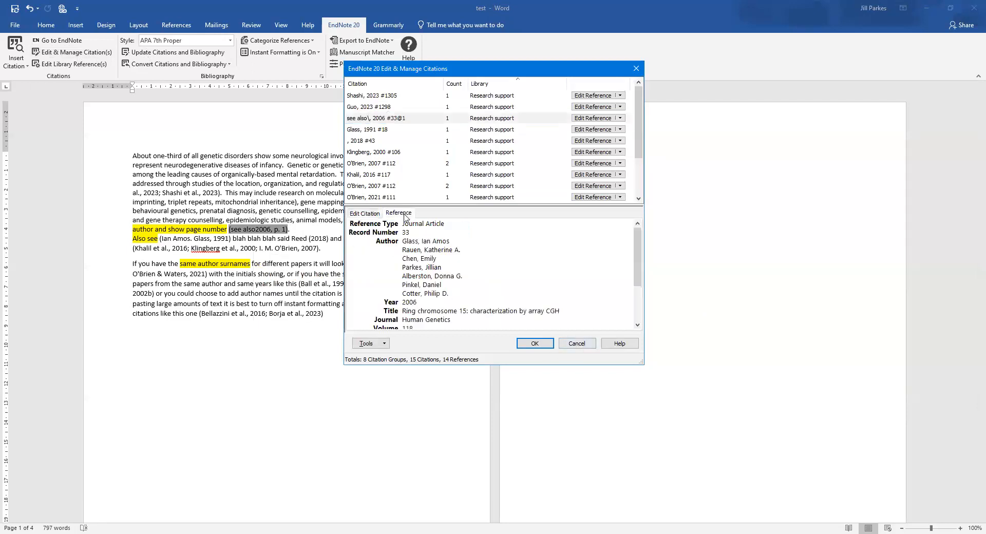
pyautogui.click(363, 213)
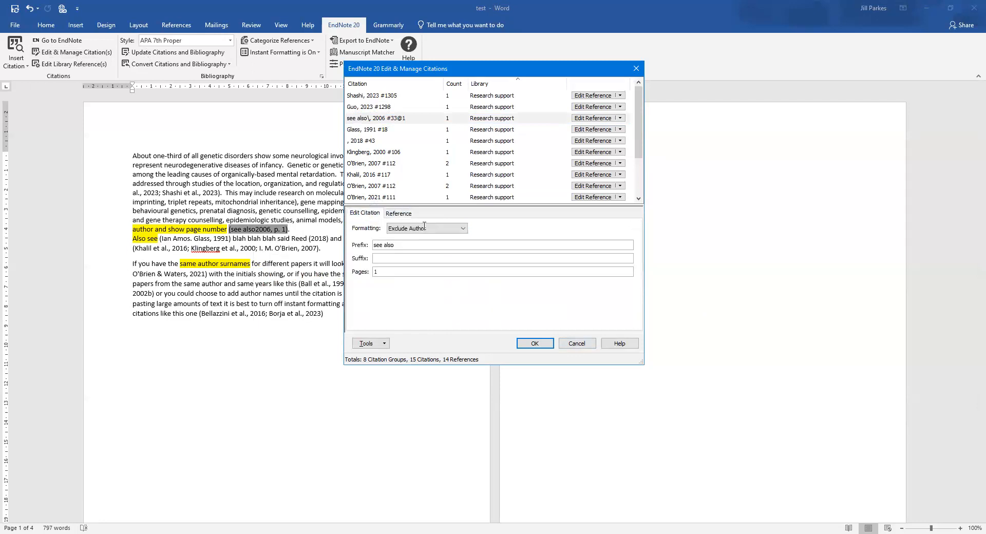
pyautogui.click(577, 344)
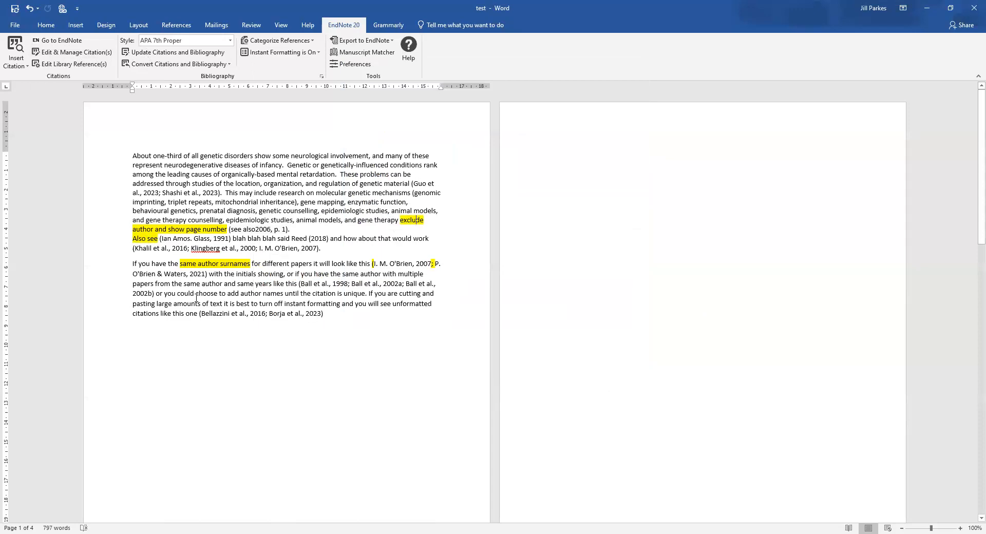
# Open the library record of the 1991 citation after "Also see" for editing in EndNote
pyautogui.click(188, 239)
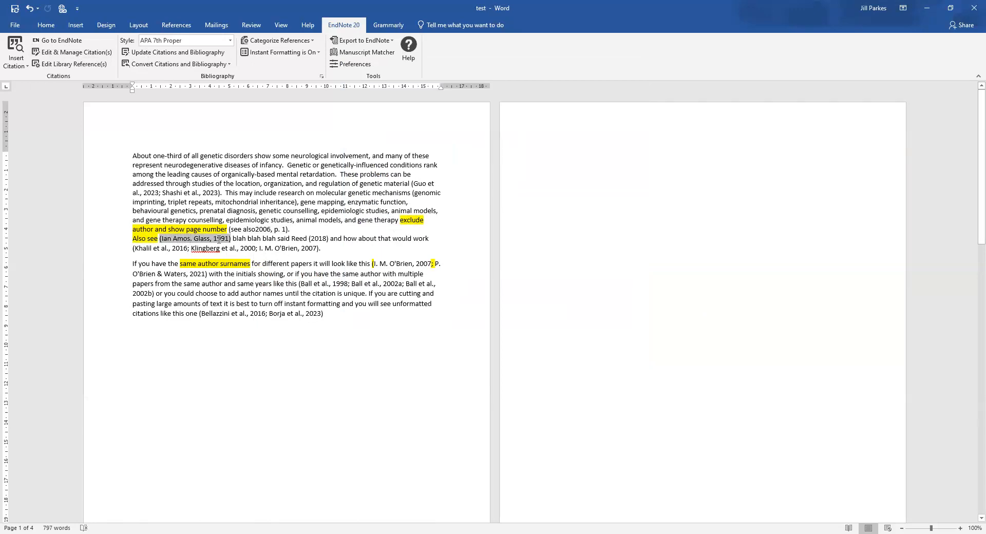
pyautogui.click(337, 384)
pyautogui.click(179, 237)
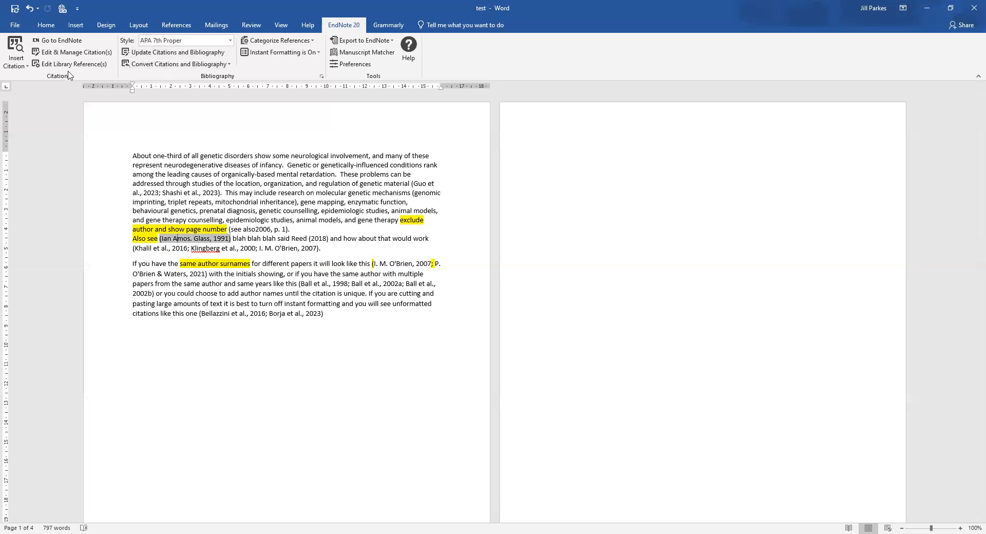
pyautogui.click(67, 53)
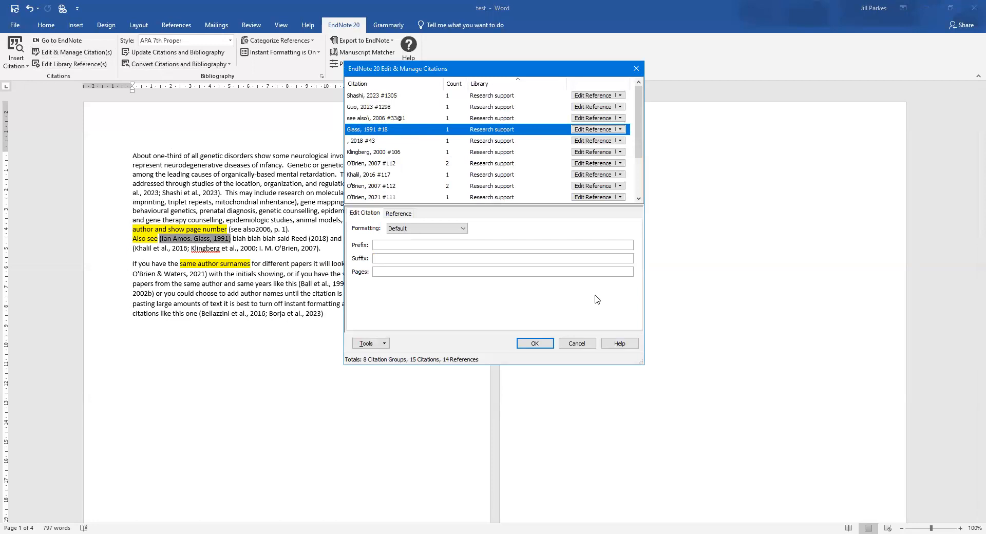
pyautogui.click(591, 130)
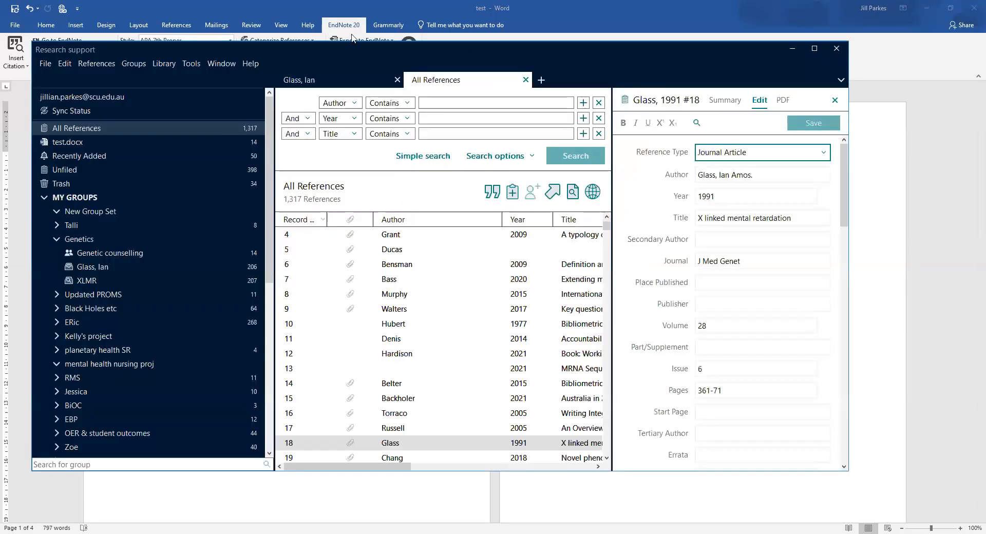
# Remove the full stop after the author's name in the 1991 journal article record and save the reference
pyautogui.moveTo(329, 50); pyautogui.dragTo(324, 43)
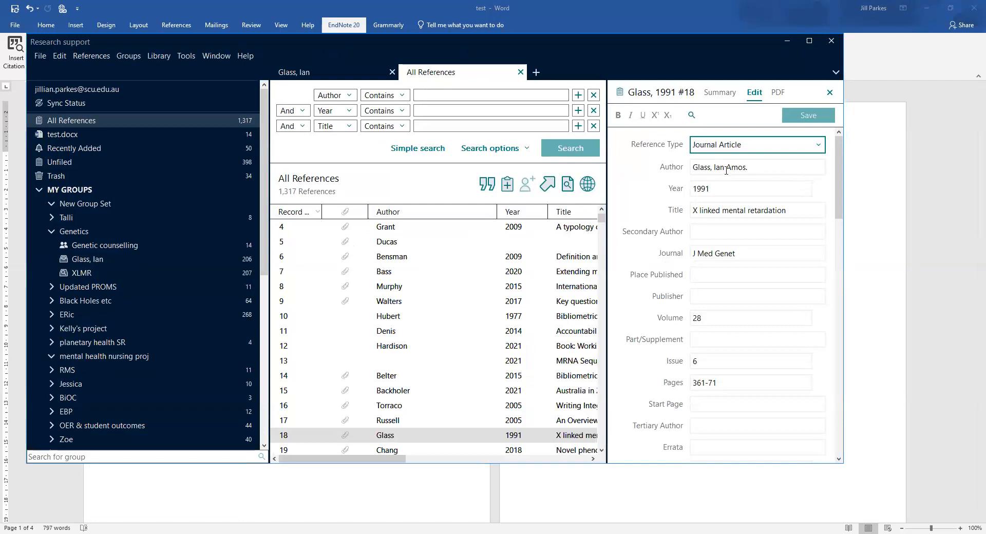
pyautogui.click(758, 167)
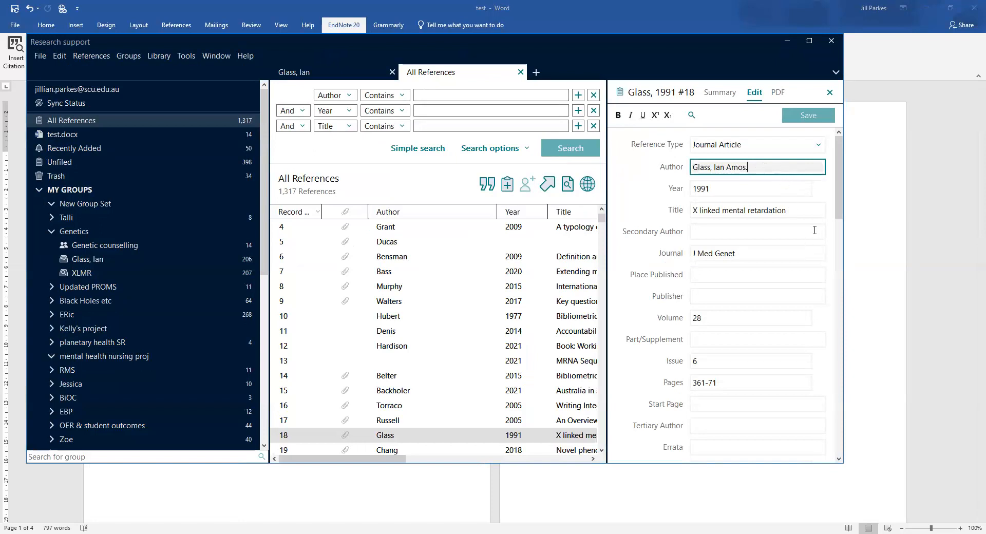
pyautogui.press('BackSpace')
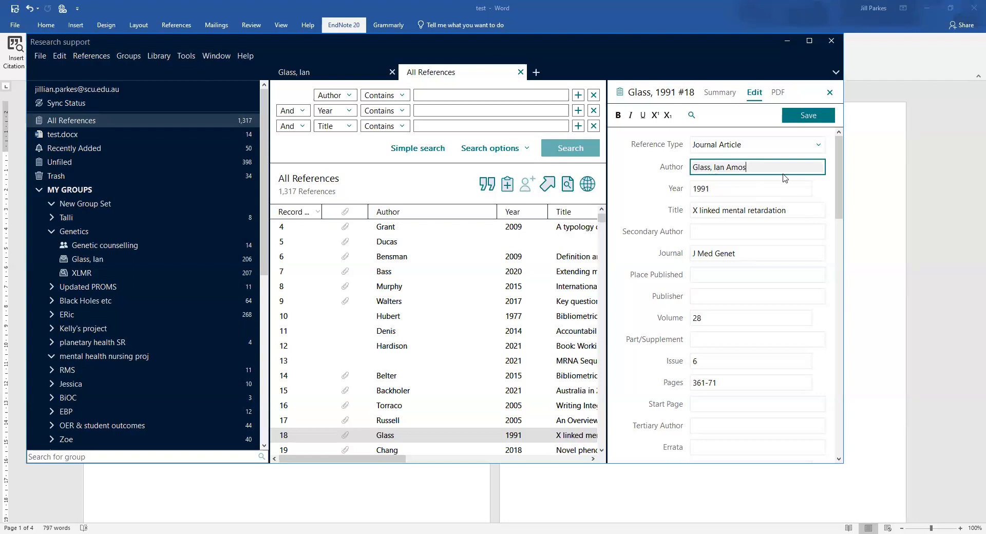
pyautogui.click(810, 119)
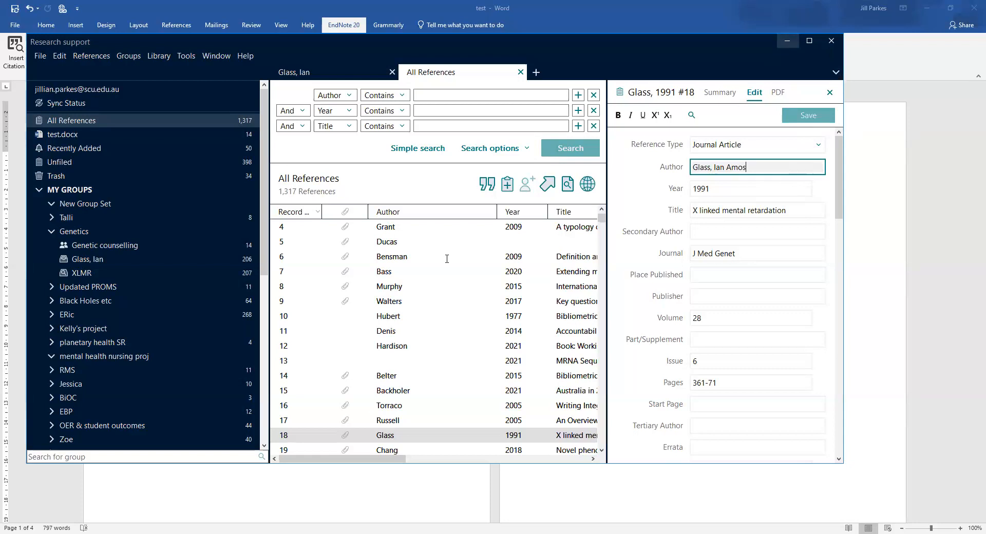
# Return to Word, confirm the open citation manager and update the citations and bibliography
pyautogui.click(787, 40)
pyautogui.click(533, 347)
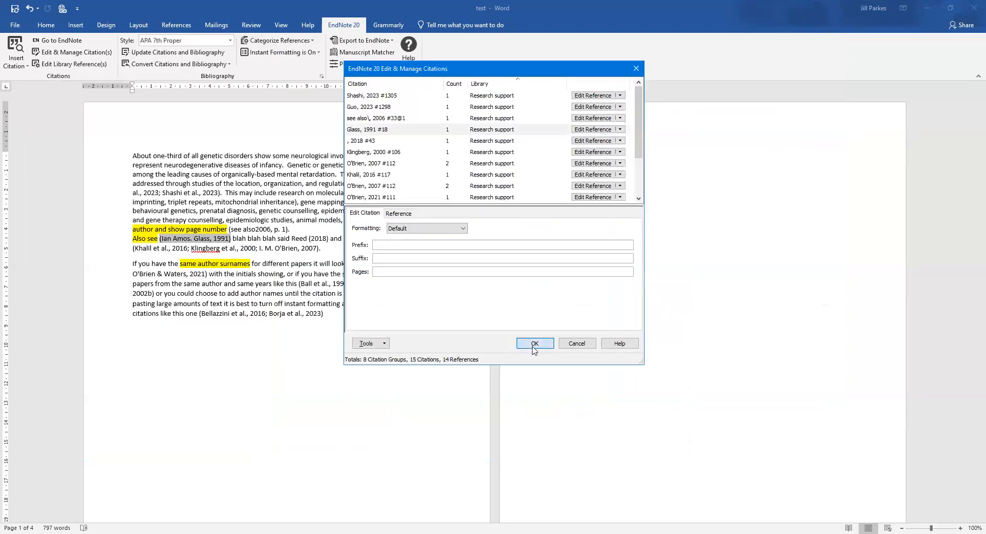
pyautogui.click(169, 53)
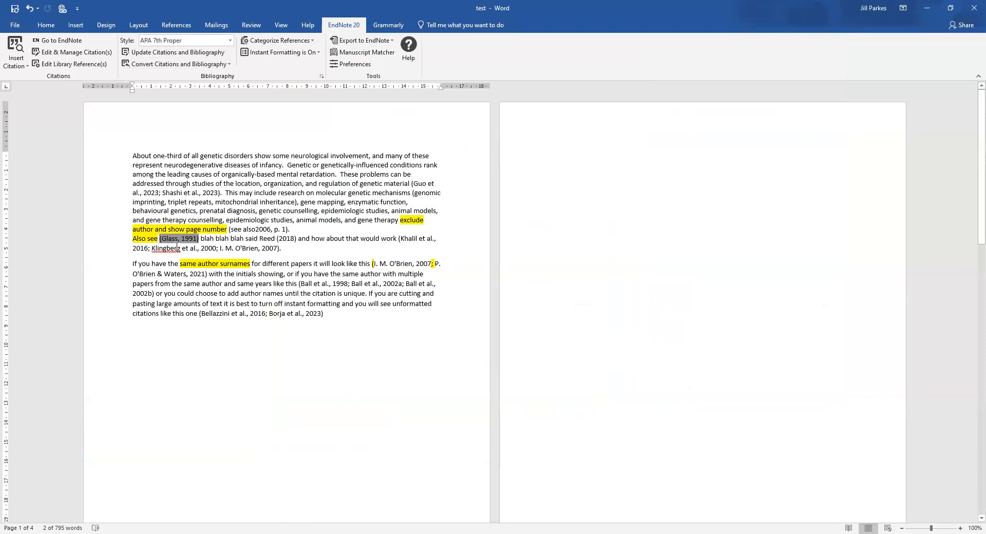
# Examine the three-reference citation ending the first paragraph and the same-surname citation in the second paragraph
pyautogui.scroll(2, 198, 261)
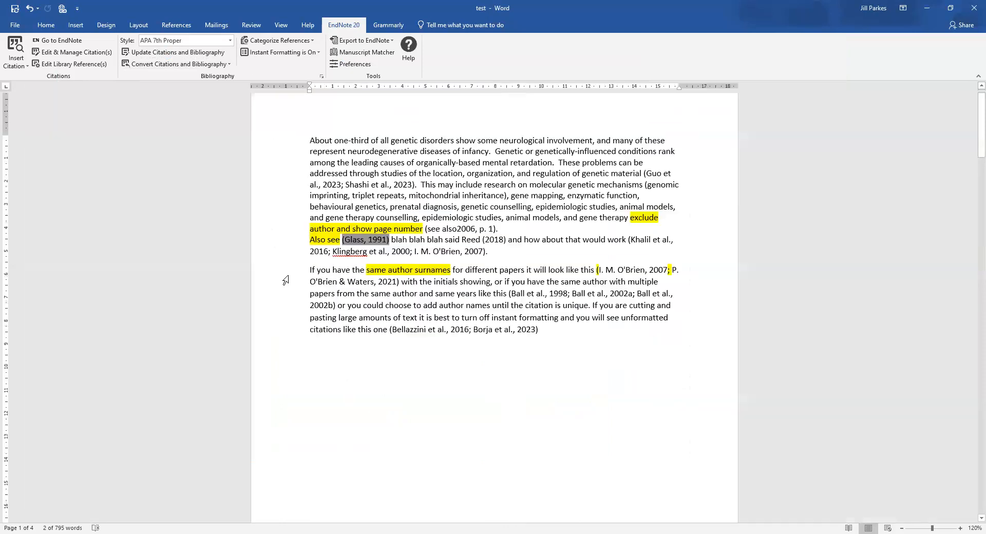
pyautogui.click(565, 257)
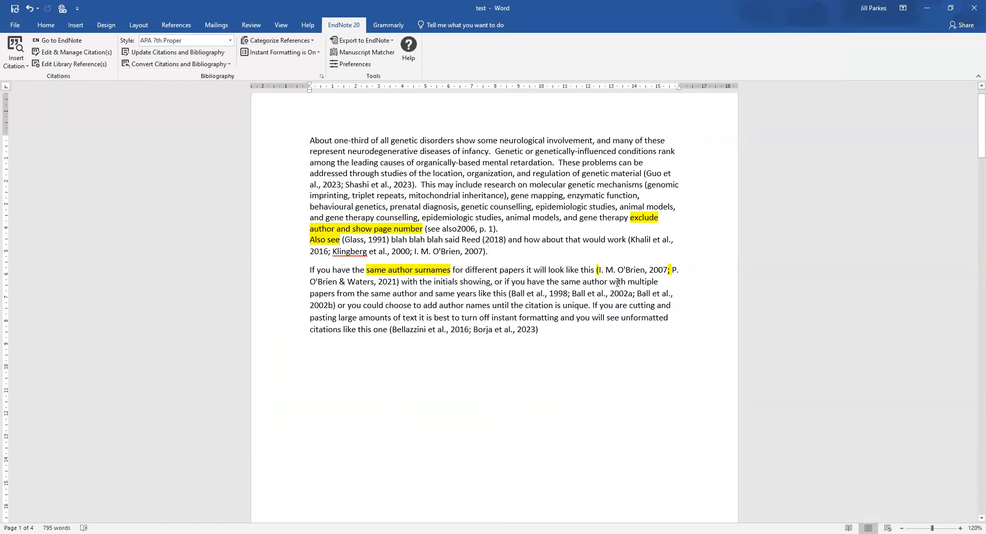
pyautogui.click(445, 252)
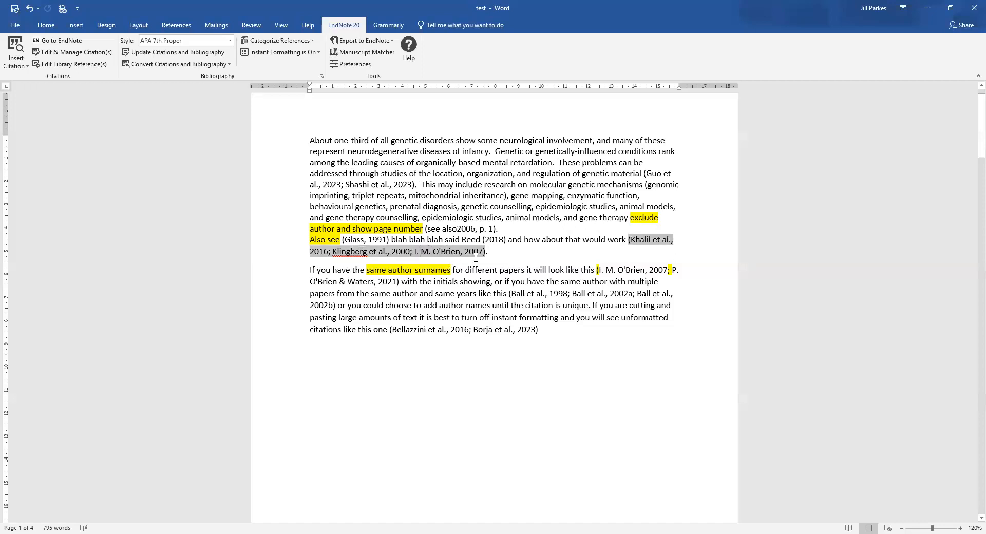
pyautogui.click(634, 272)
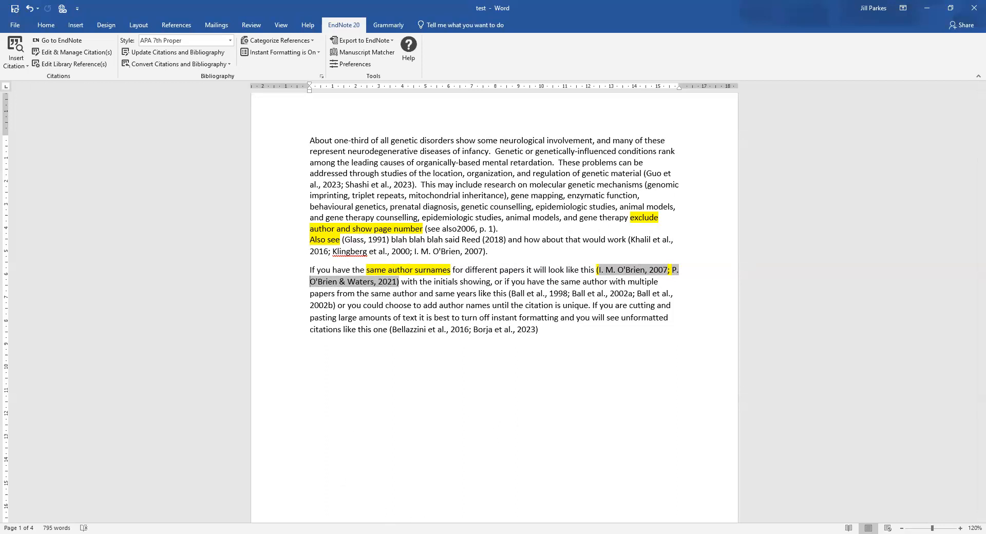
# Review the Author Lists, Ambiguous Citations and Author Name citation settings of the APA 7th Proper output style in EndNote, and close the style
pyautogui.hotkey('alt', 'Tab')
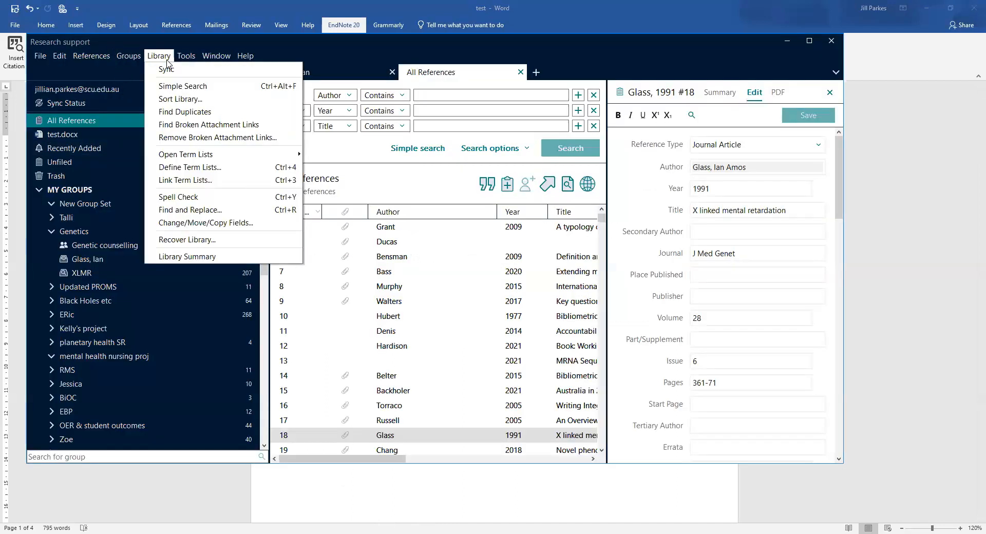
pyautogui.moveTo(186, 56)
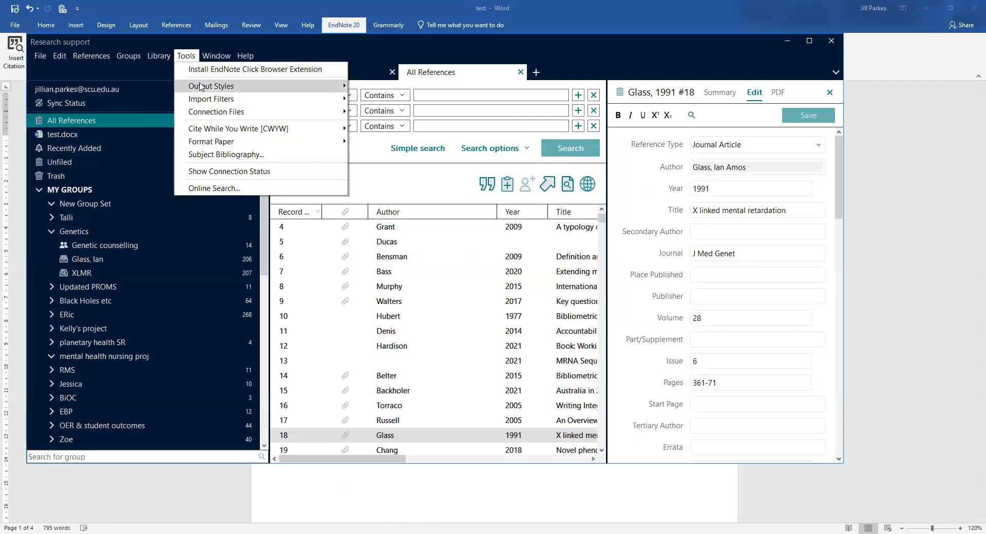
pyautogui.moveTo(201, 88)
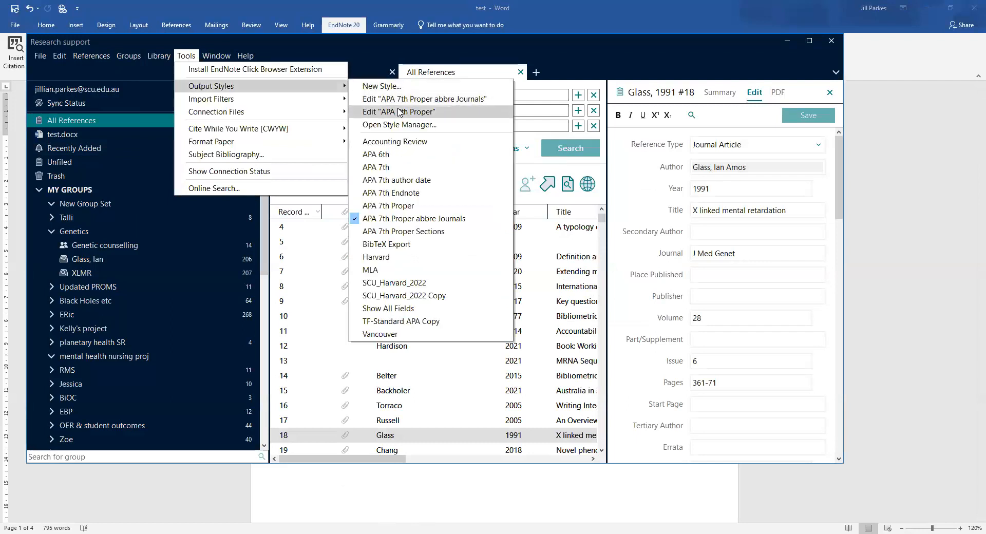
pyautogui.click(417, 277)
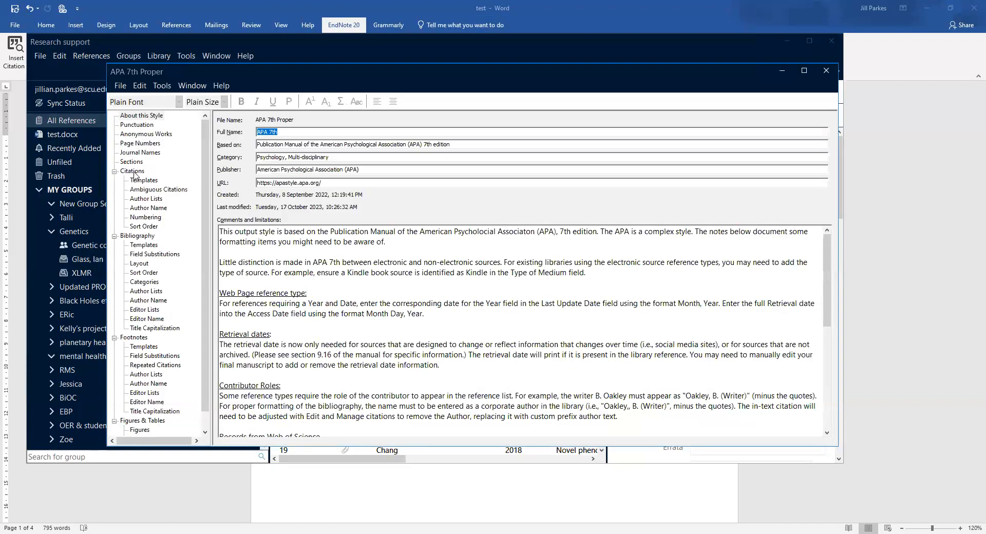
pyautogui.click(146, 200)
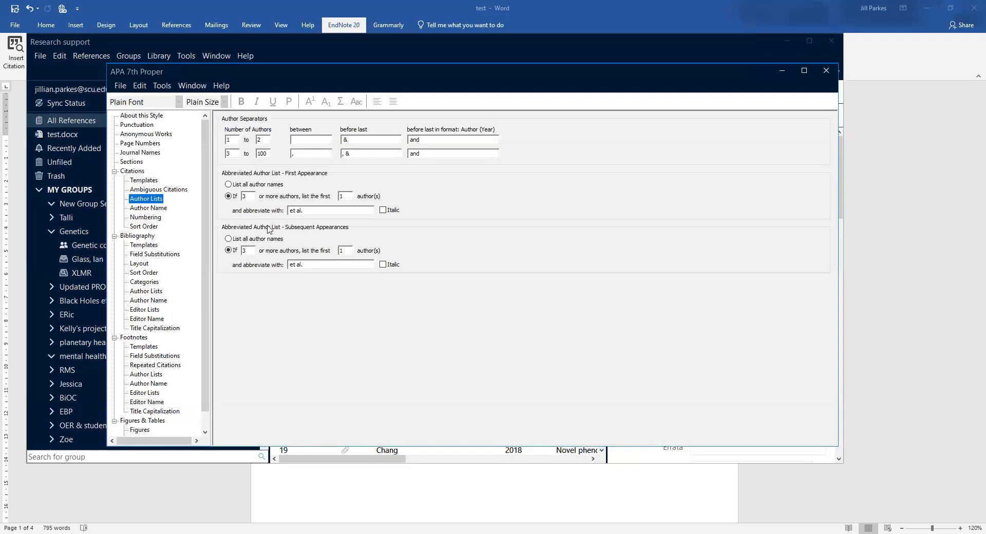
pyautogui.click(152, 190)
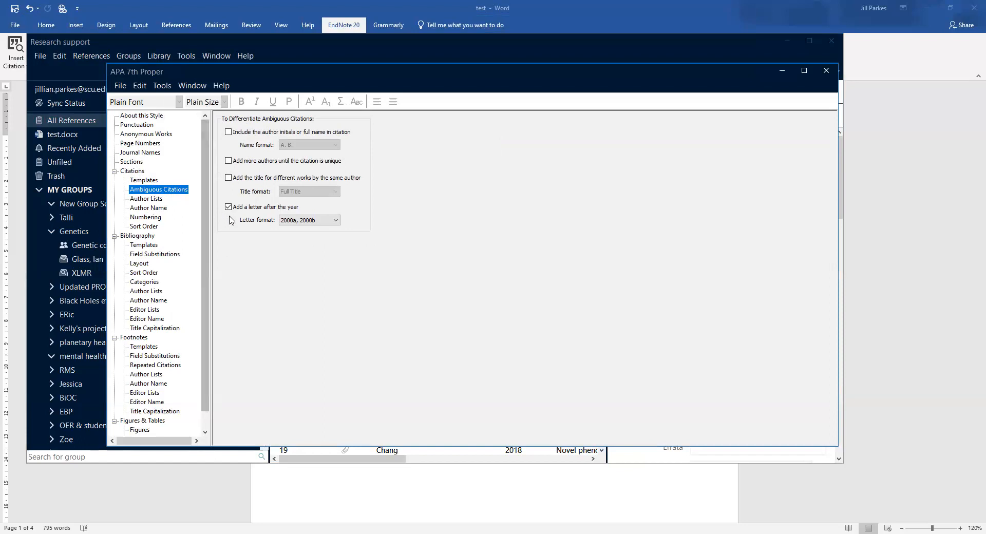
pyautogui.click(148, 210)
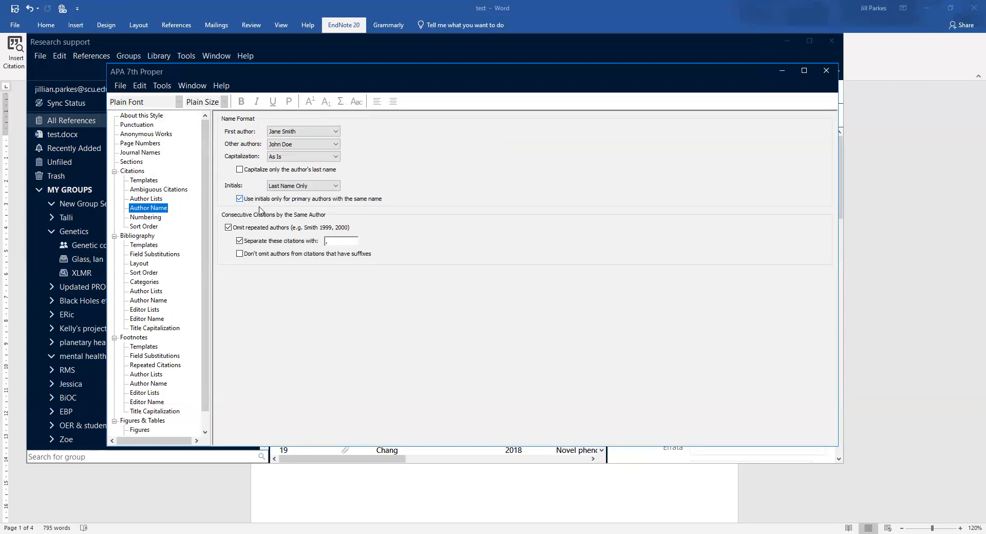
pyautogui.click(149, 189)
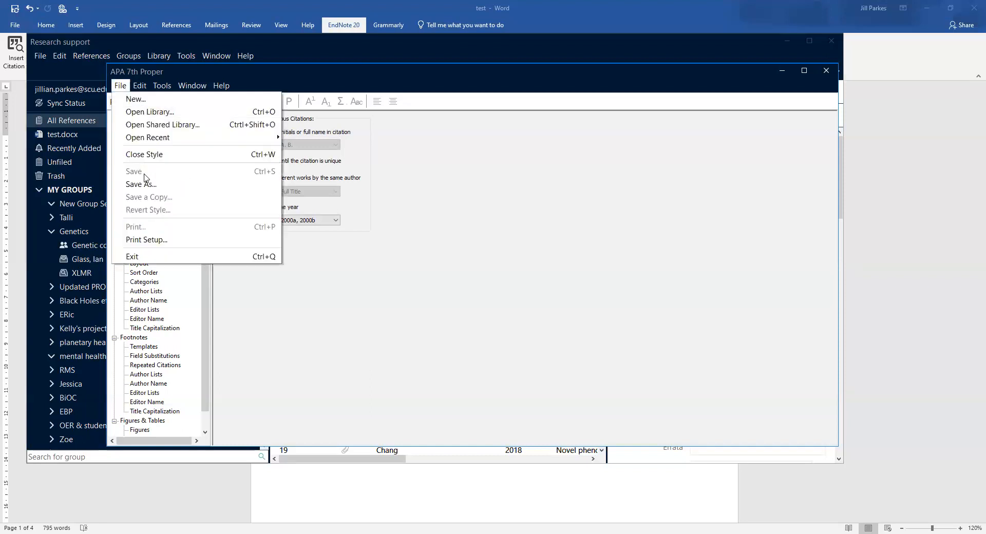
pyautogui.click(122, 87)
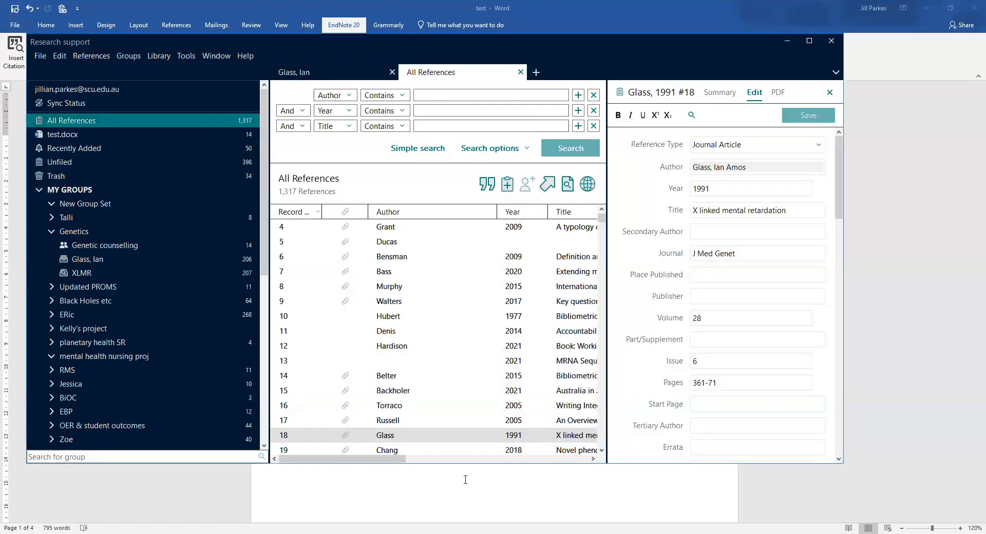
# Return to Word and examine the 1998, 2002a, 2002b citation group illustrating papers by the same author
pyautogui.click(465, 480)
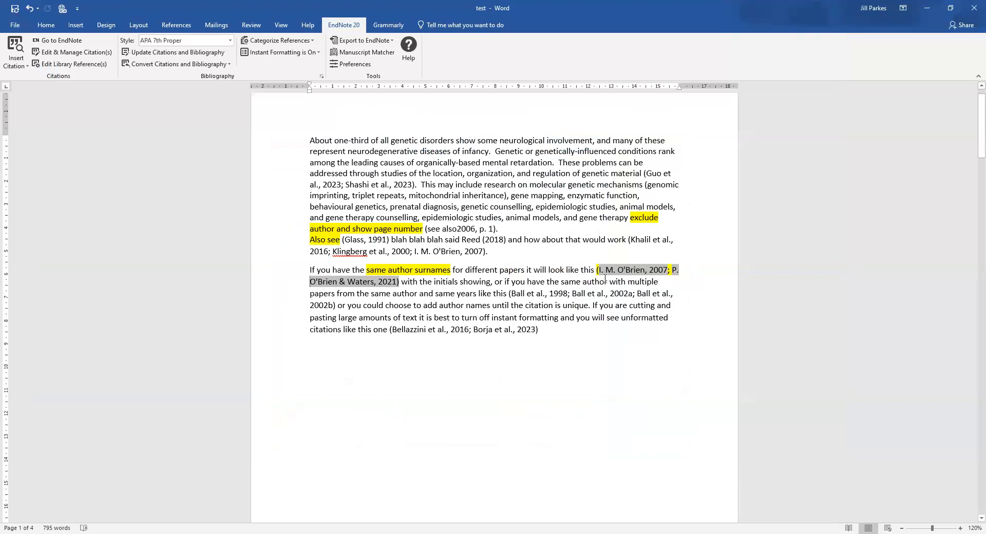
pyautogui.scroll(1, 496, 392)
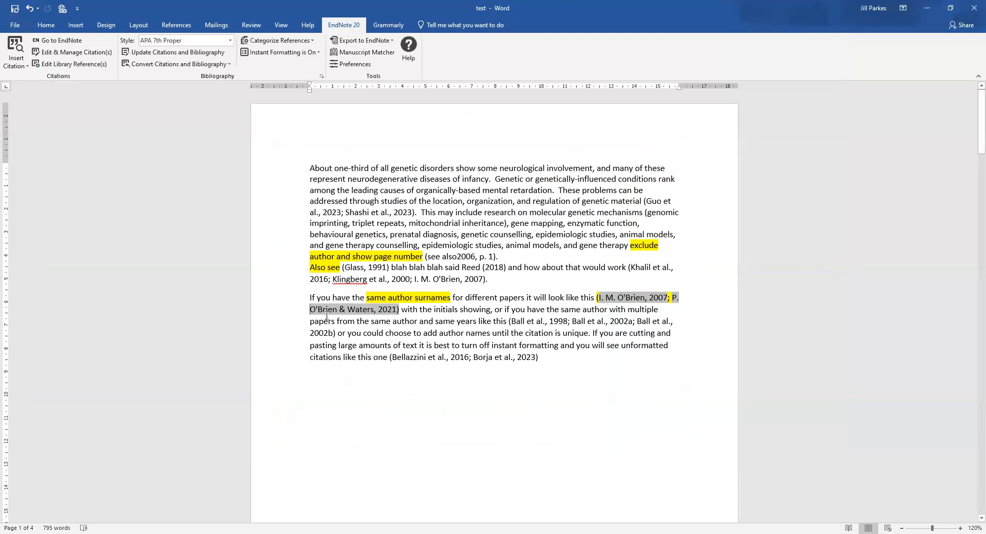
pyautogui.scroll(-1, 406, 344)
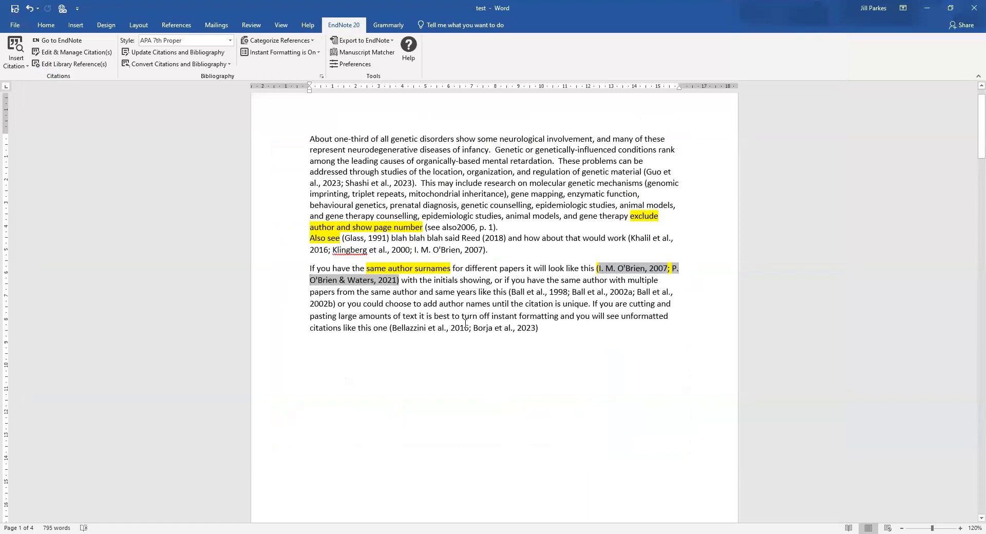
pyautogui.click(576, 292)
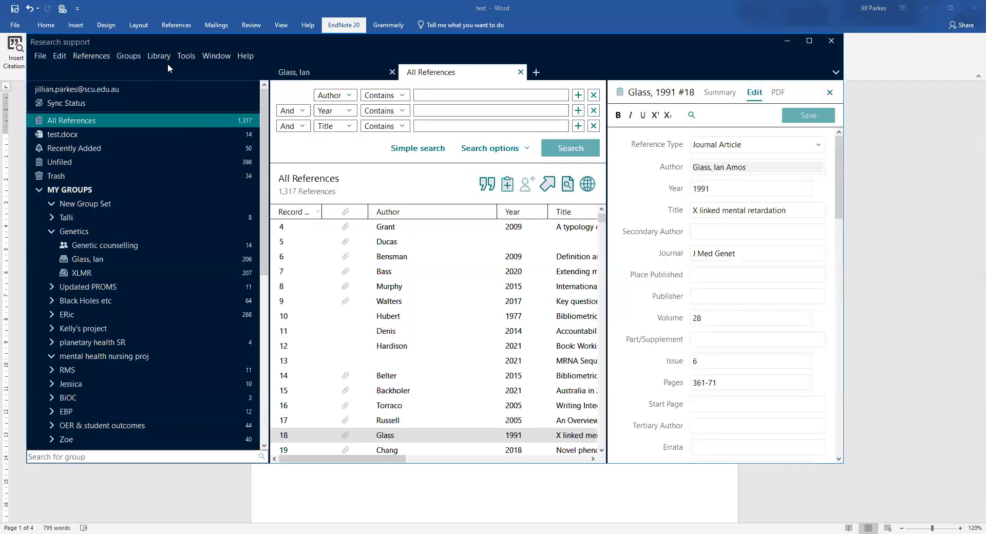
# Enable "Add more authors until the citation is unique" for ambiguous citations in EndNote's APA 7th Proper output style, save it and close it
pyautogui.click(181, 56)
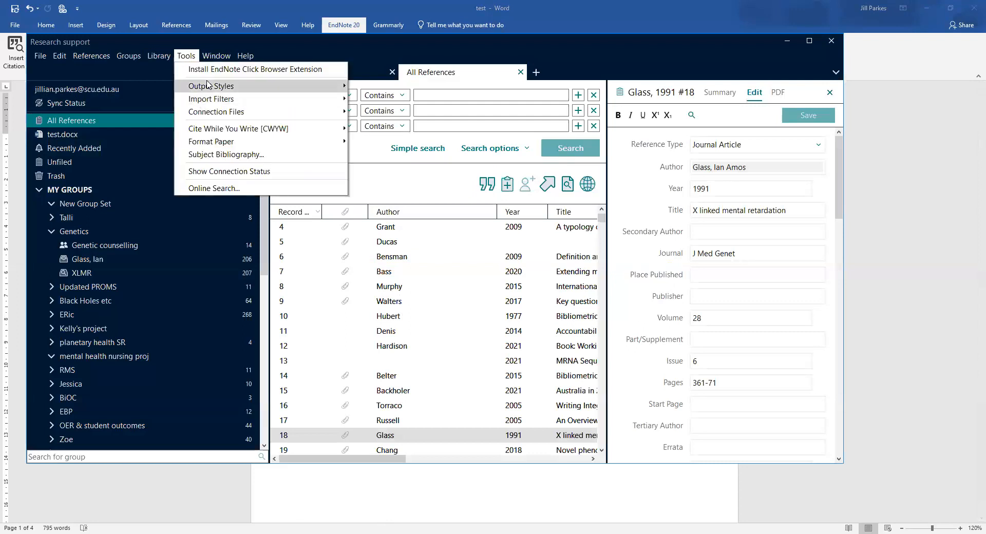
pyautogui.moveTo(212, 89)
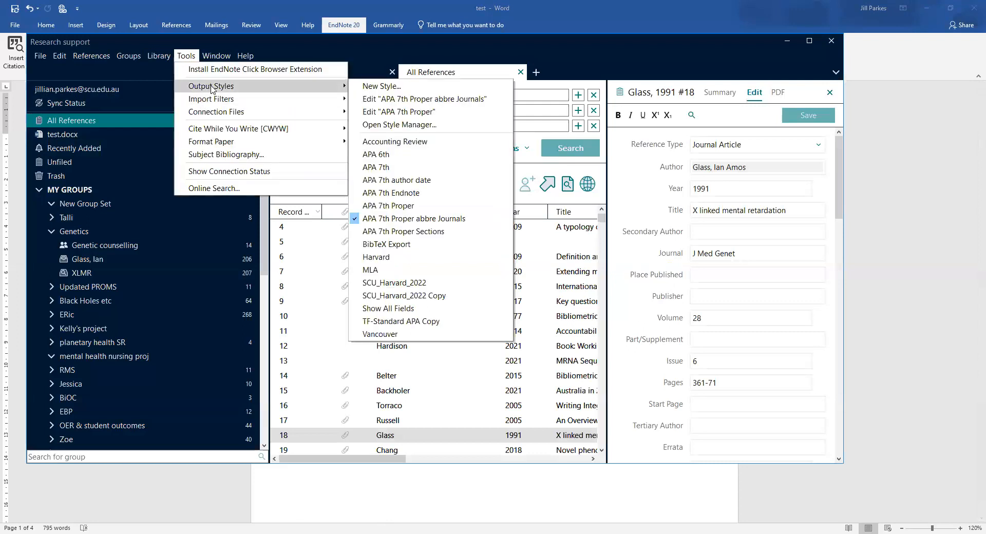
pyautogui.click(394, 111)
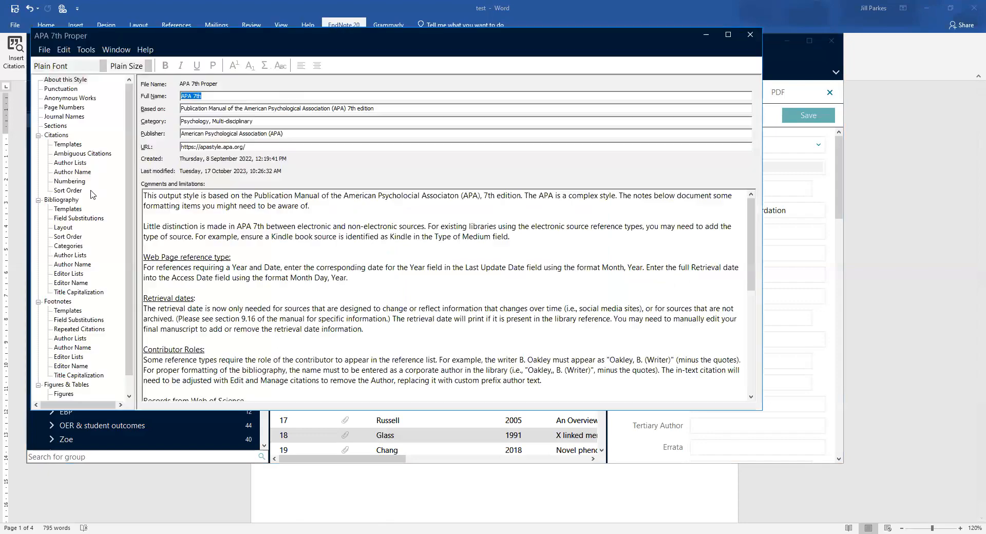
pyautogui.click(77, 154)
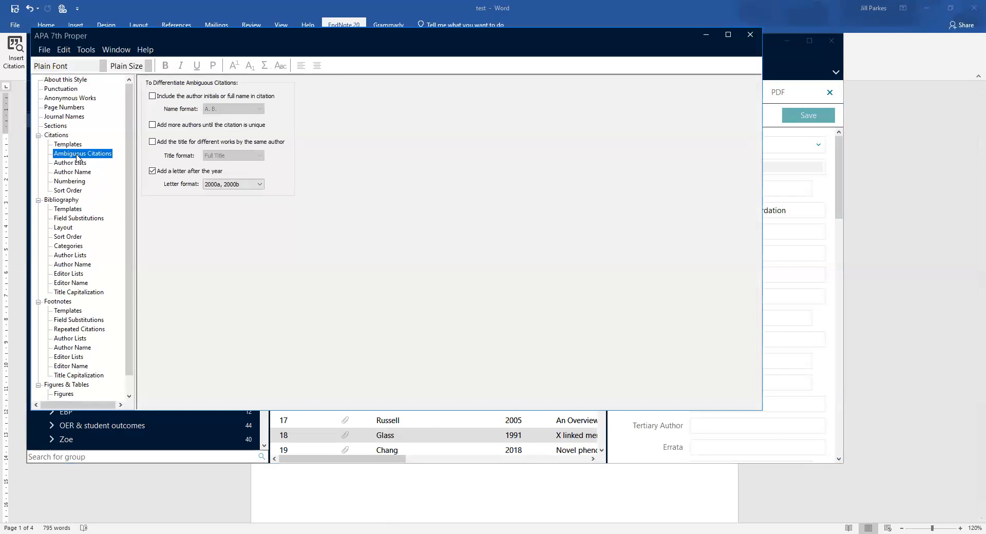
pyautogui.click(153, 125)
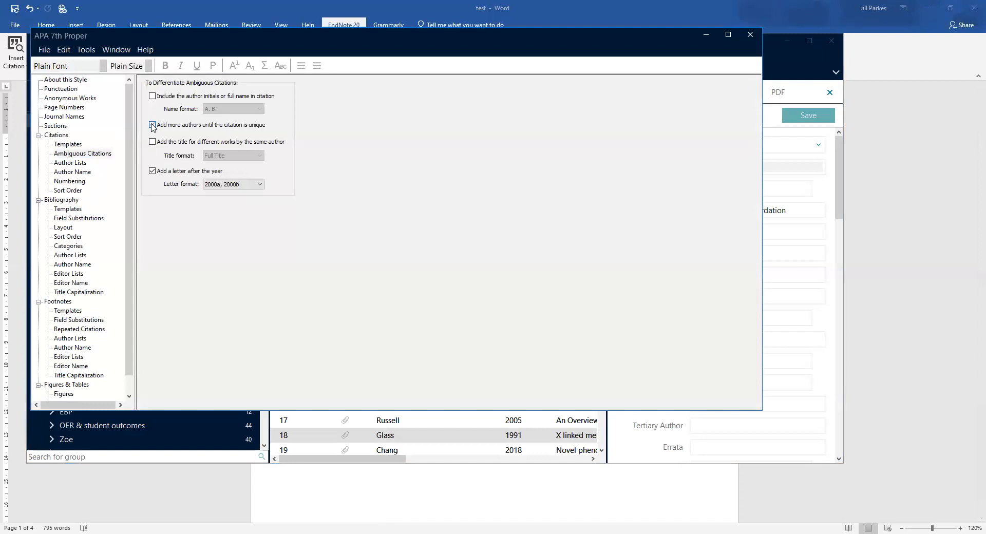
pyautogui.click(152, 126)
pyautogui.click(45, 54)
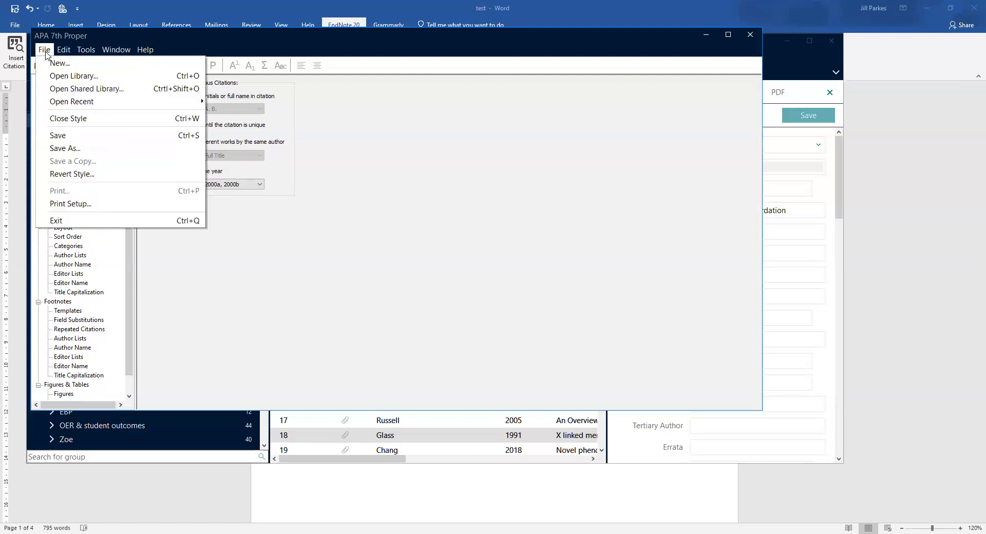
pyautogui.click(47, 53)
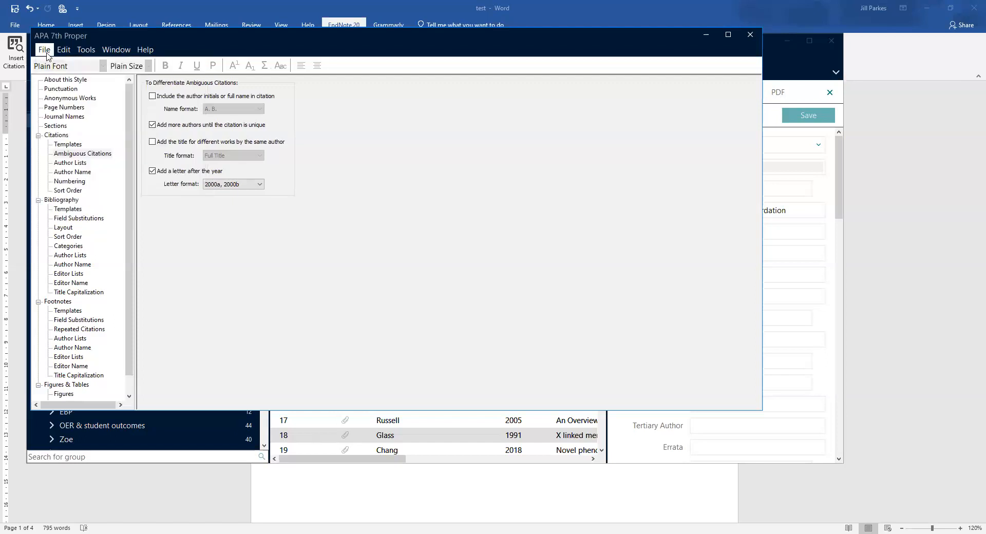
pyautogui.click(46, 50)
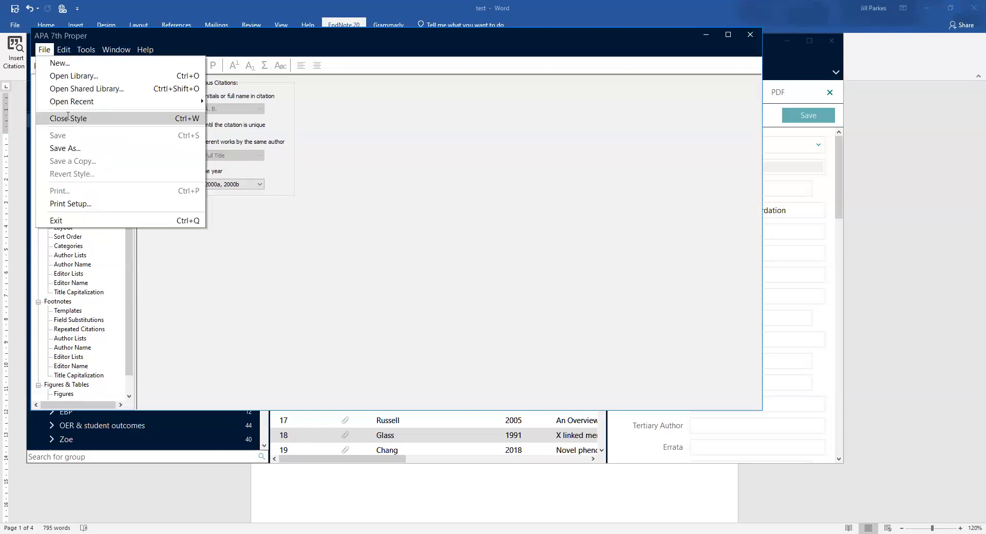
pyautogui.click(67, 117)
# Switch back to Word and update the document's citations and bibliography with the revised APA 7th Proper style
pyautogui.hotkey('alt', 'Tab')
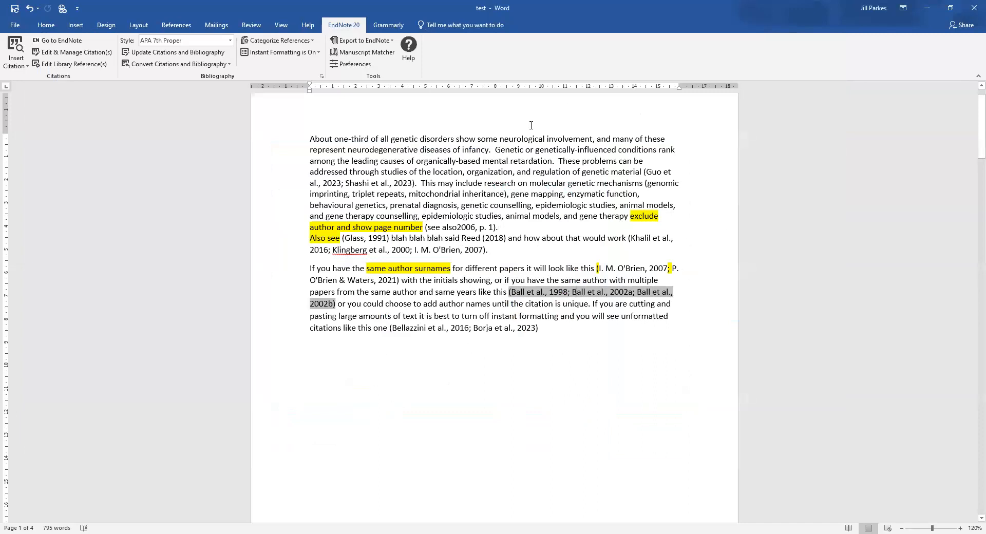
pyautogui.click(175, 52)
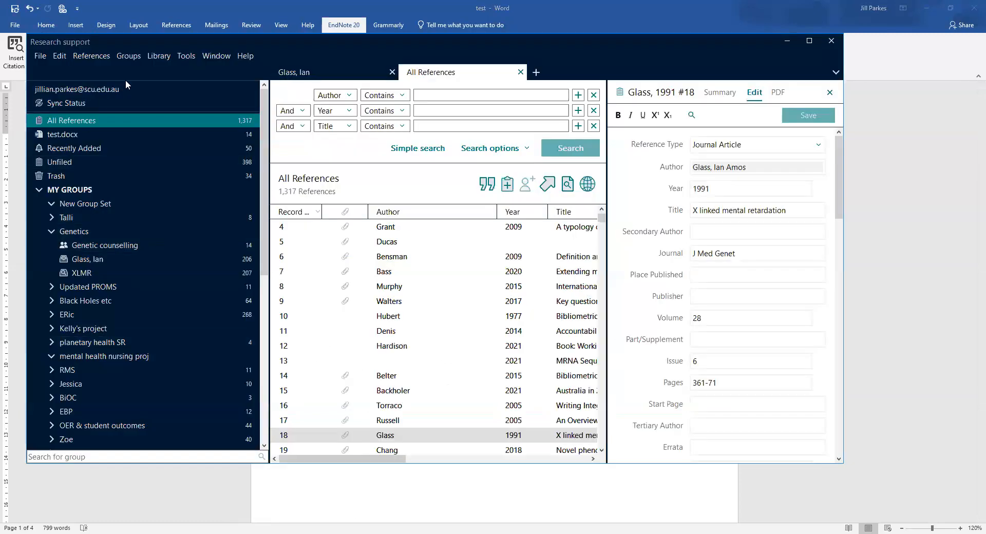
# Disable "Add more authors until the citation is unique" for ambiguous citations in the APA 7th Proper output style, save it and close it
pyautogui.click(187, 55)
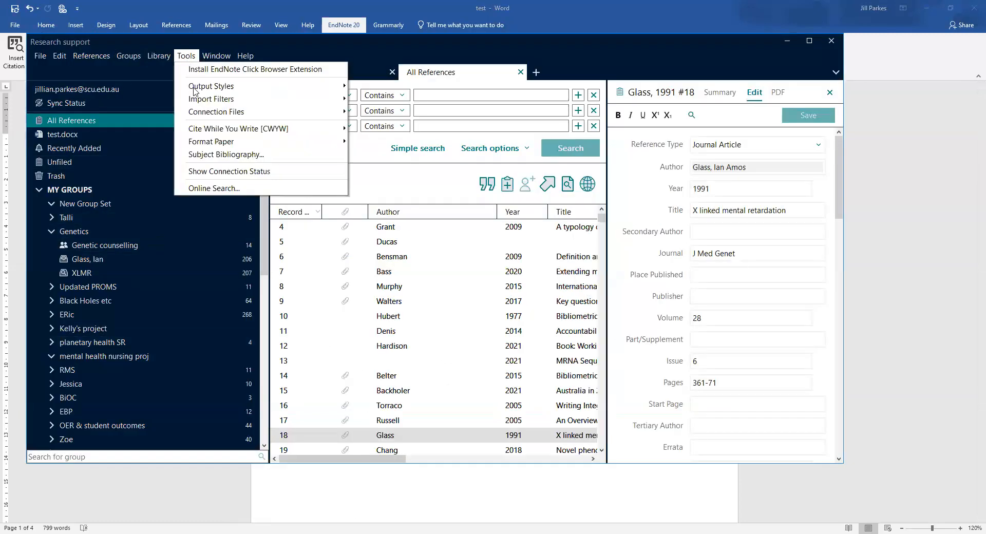
pyautogui.moveTo(213, 89)
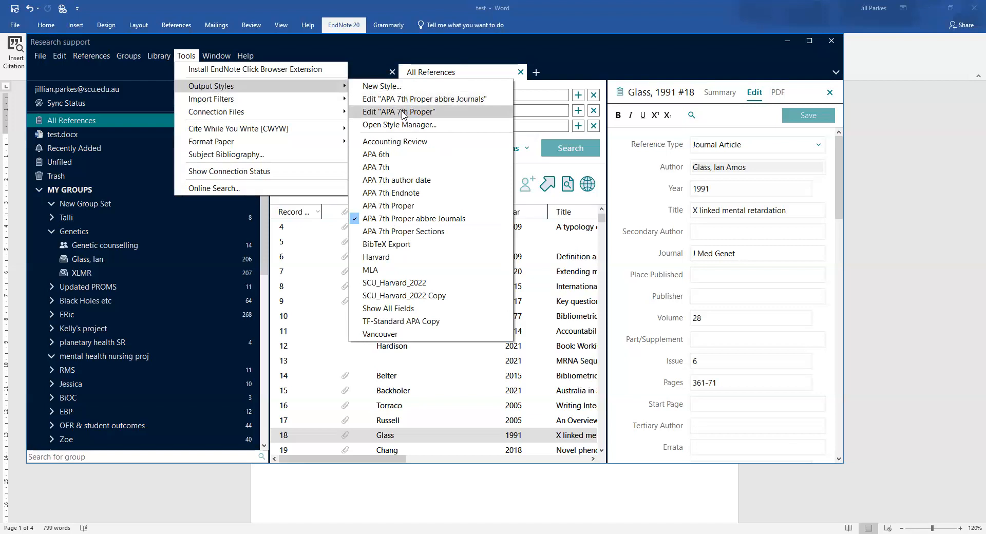
pyautogui.click(281, 197)
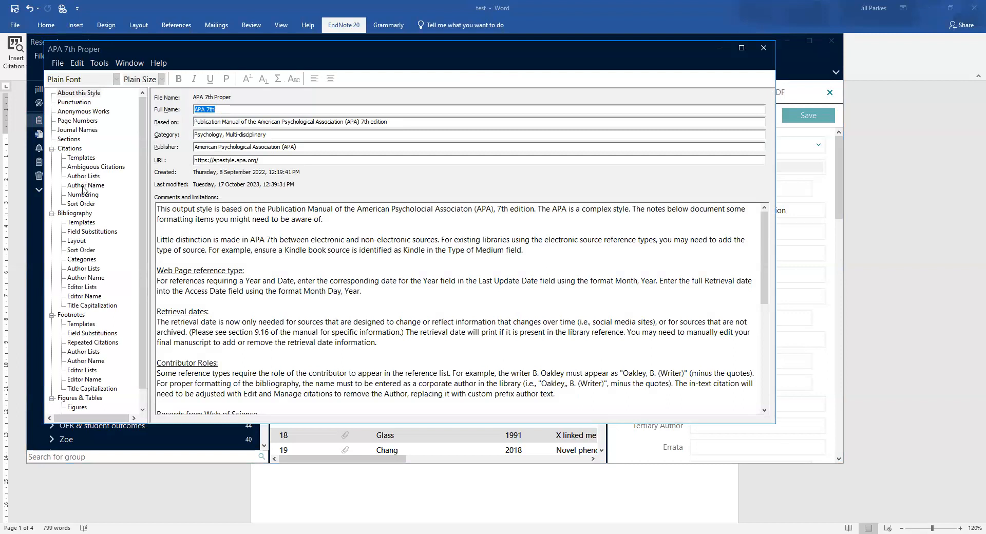
pyautogui.click(85, 186)
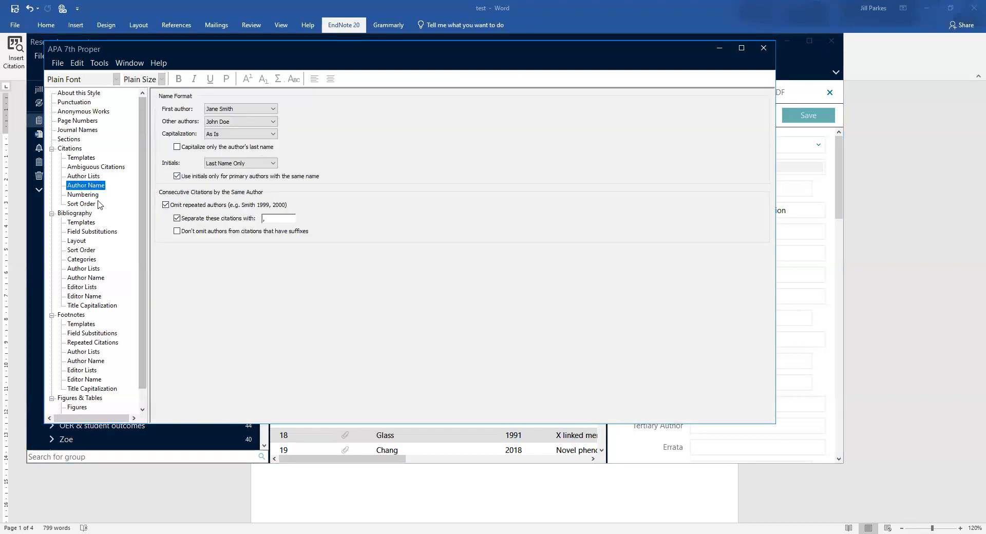
pyautogui.click(93, 168)
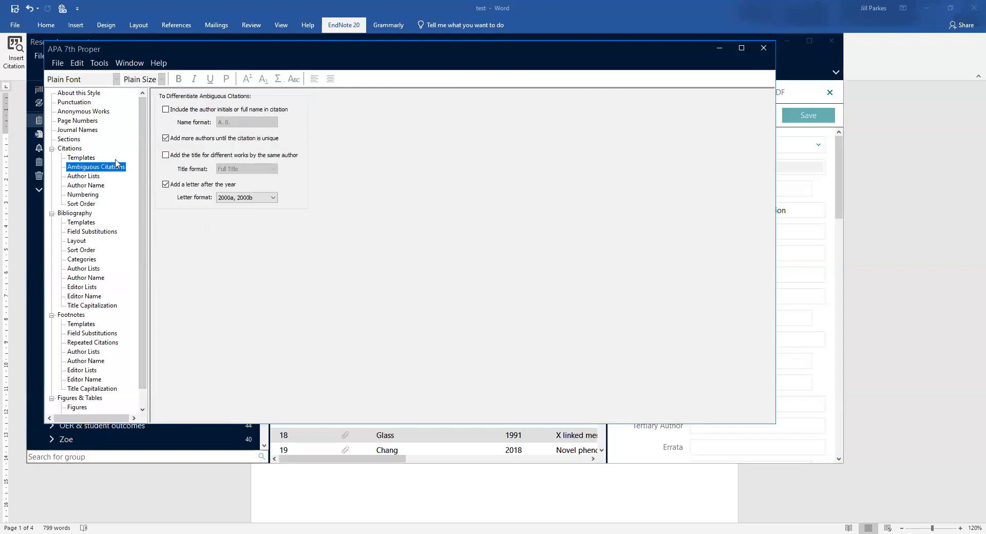
pyautogui.click(166, 139)
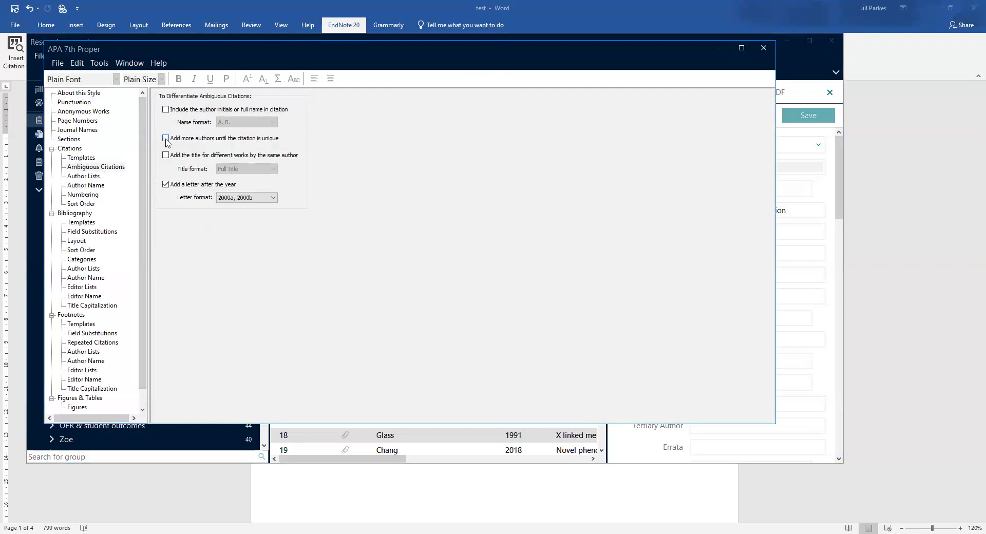
pyautogui.click(53, 65)
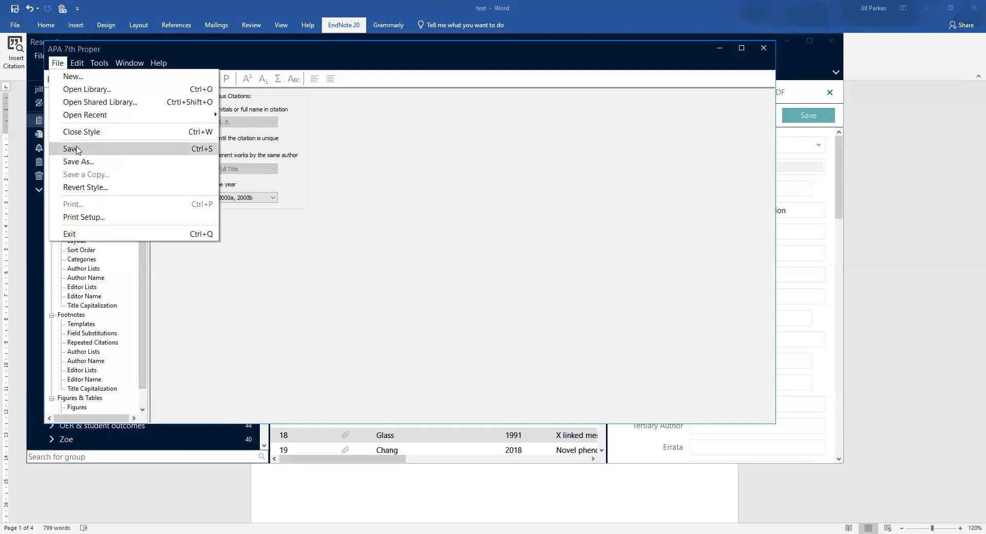
pyautogui.click(79, 149)
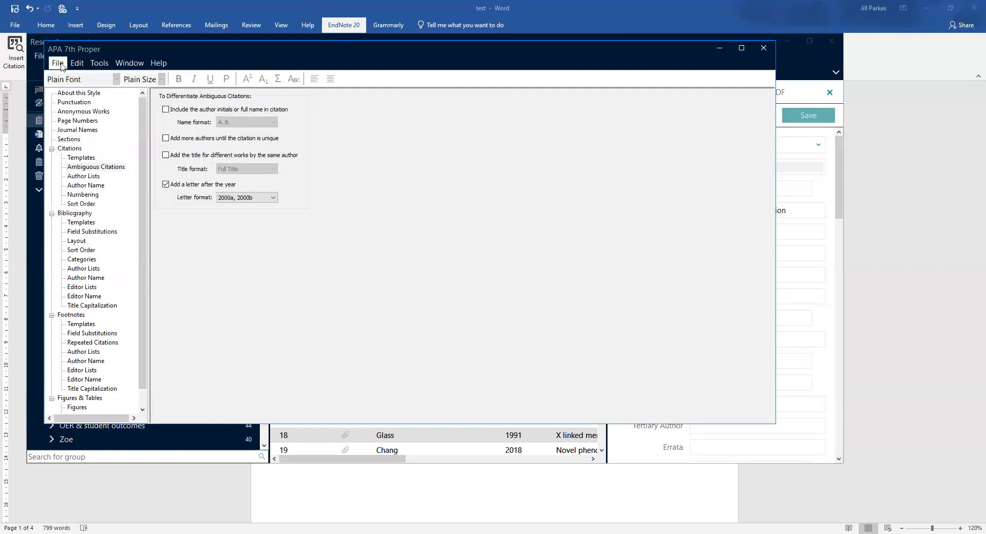
pyautogui.click(59, 63)
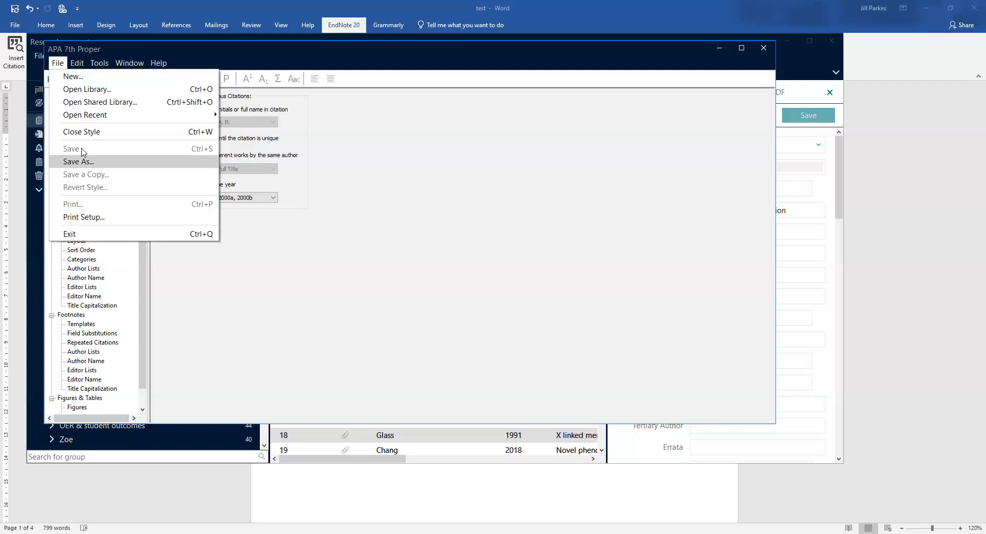
pyautogui.click(107, 135)
# Switch to Word, update the citations and bibliography with the revised style, and check the 1998, 2002a, 2002b citation group
pyautogui.click(486, 496)
pyautogui.click(170, 52)
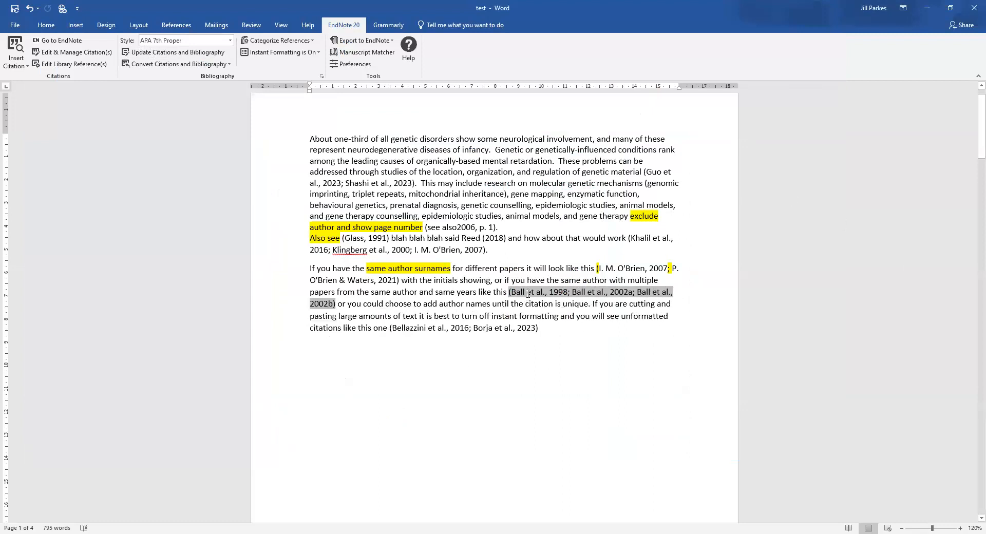
pyautogui.scroll(1, 523, 235)
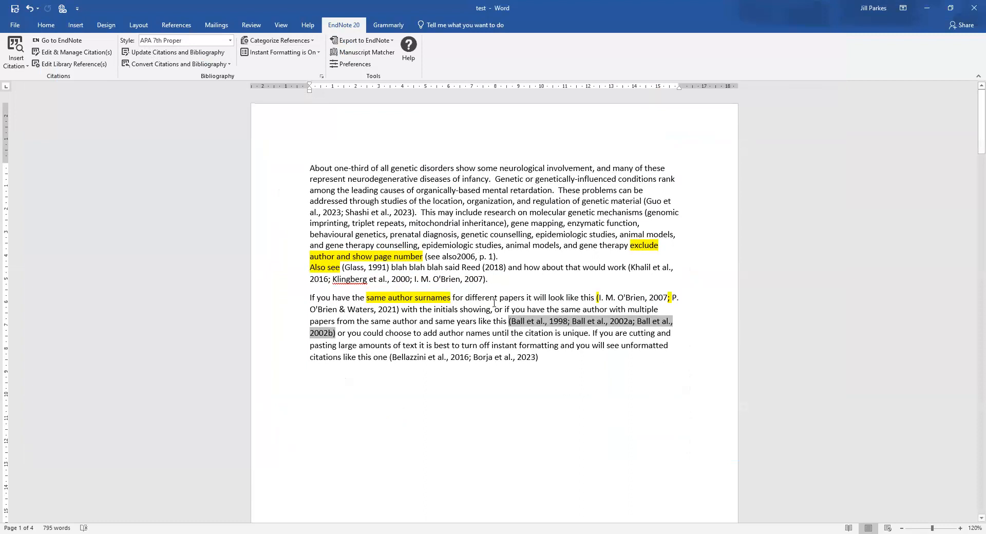
pyautogui.click(527, 376)
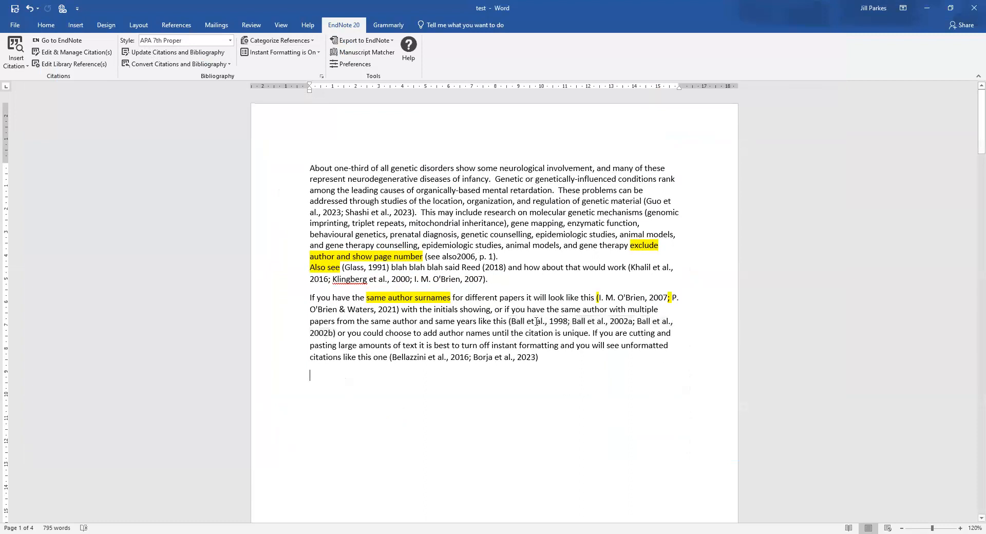
pyautogui.click(537, 322)
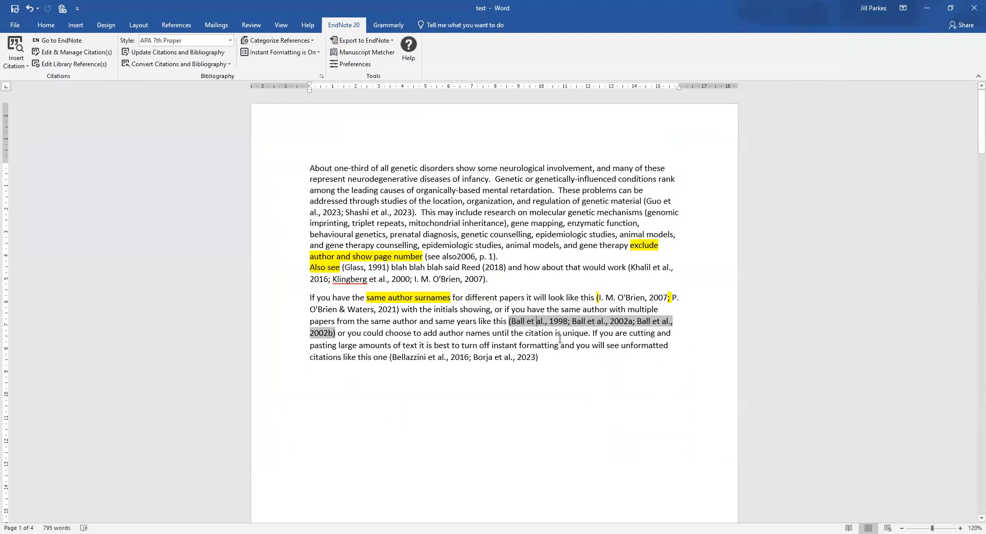
pyautogui.click(549, 396)
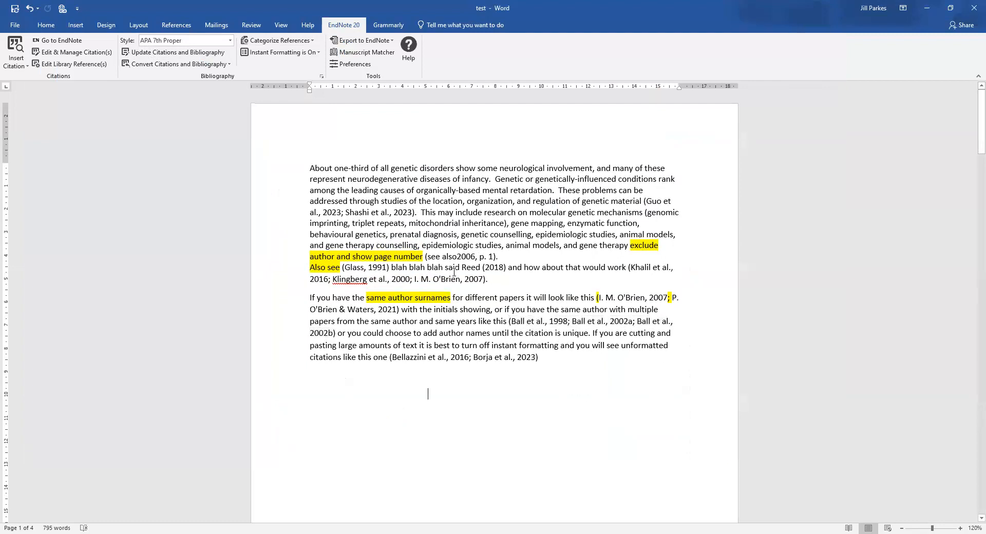
# Add the prefix "see" to the 1991 citation that follows the highlighted words "Also see"
pyautogui.click(350, 268)
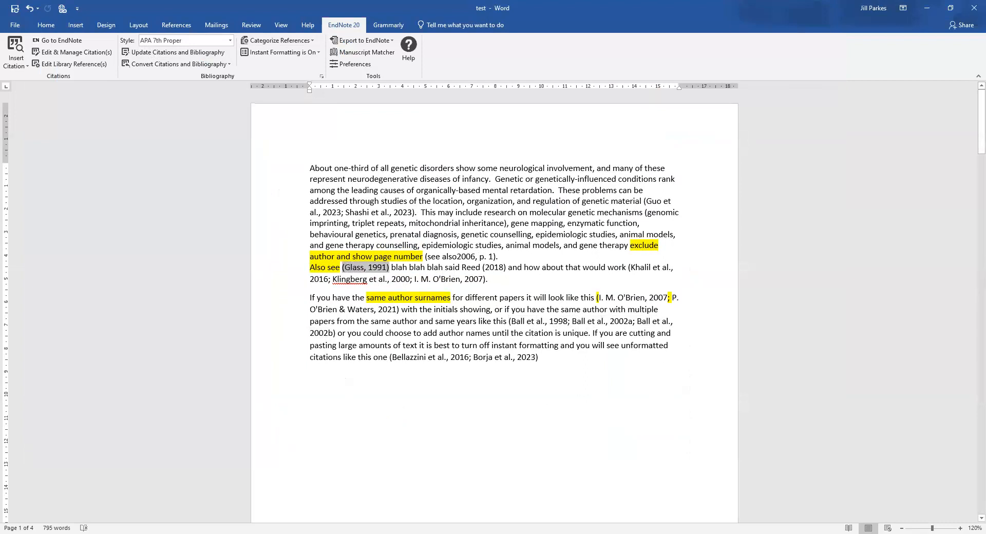
pyautogui.write('see')
pyautogui.click(391, 297)
pyautogui.click(69, 54)
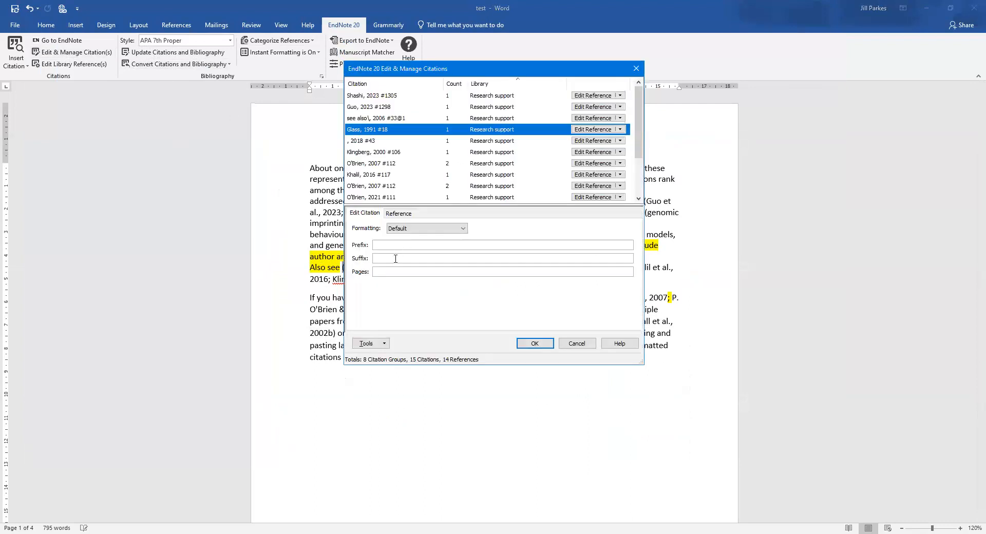
pyautogui.click(398, 246)
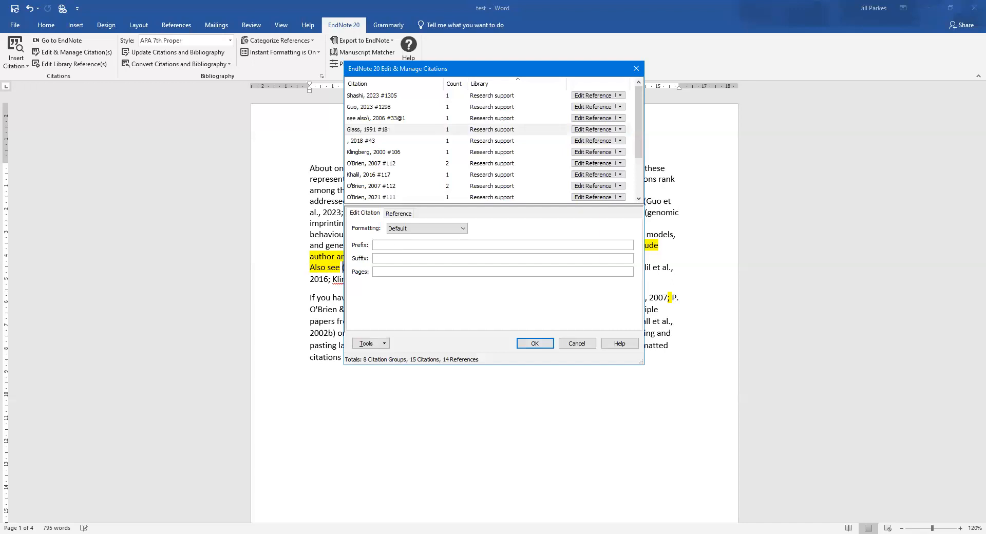
pyautogui.click(532, 349)
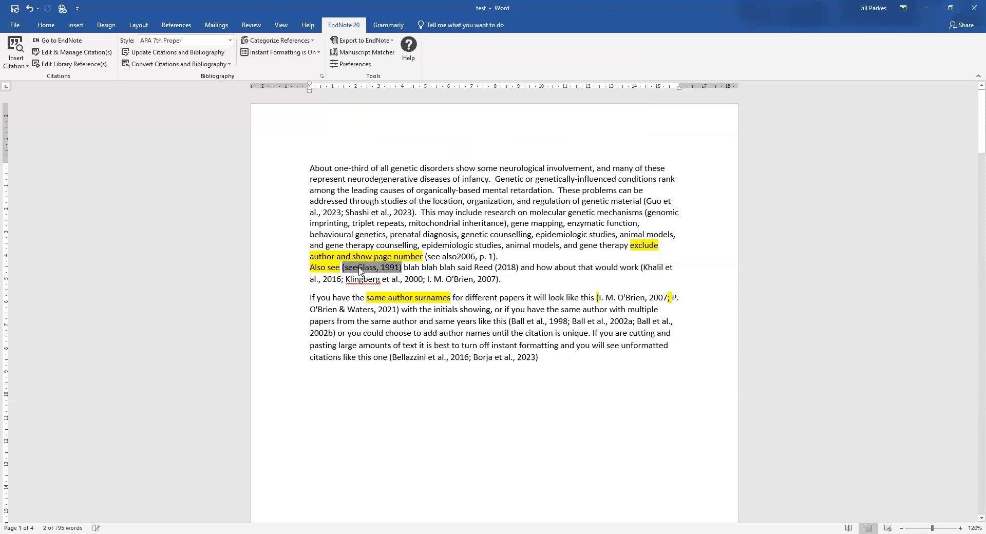
# Edit the 1991 citation's prefix to include a trailing space after "see"
pyautogui.click(74, 55)
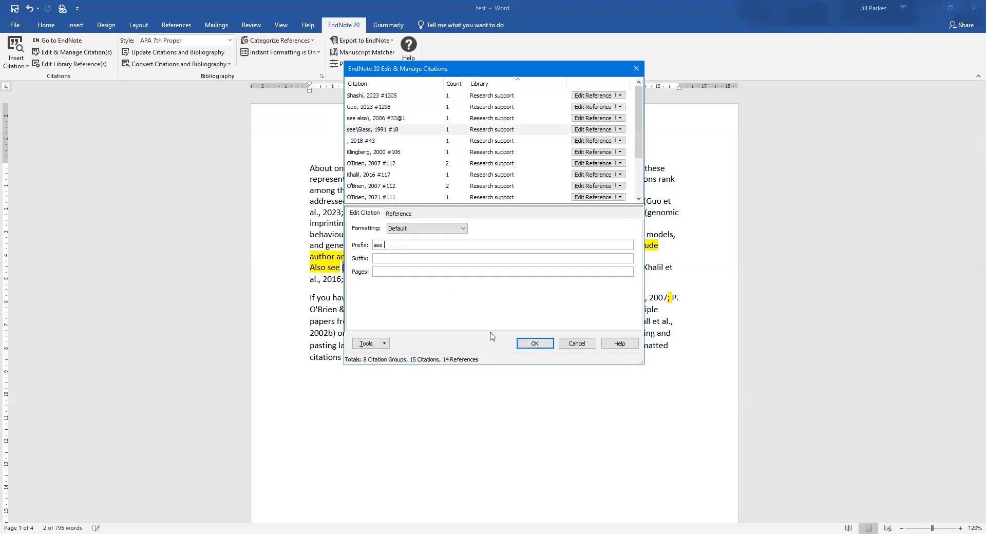
pyautogui.click(541, 347)
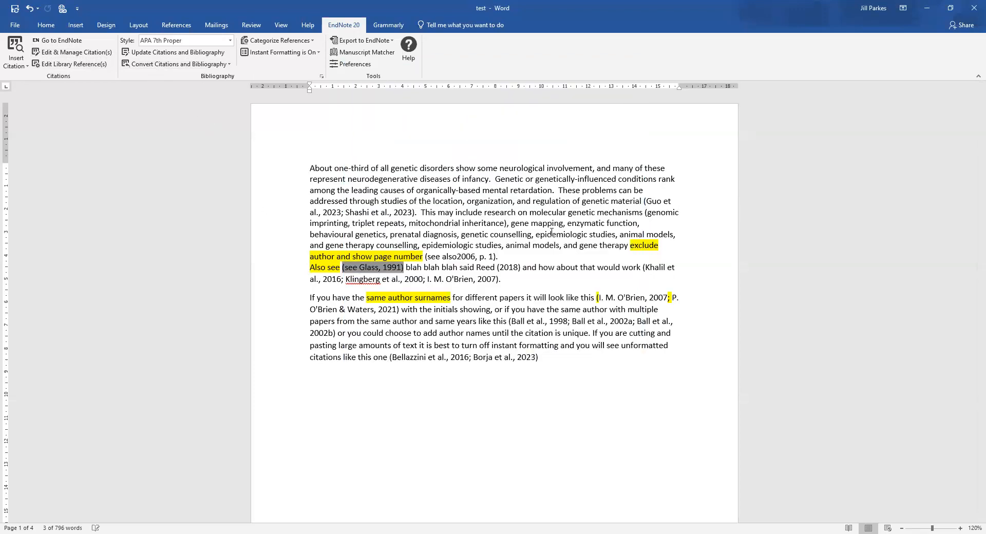
pyautogui.click(542, 286)
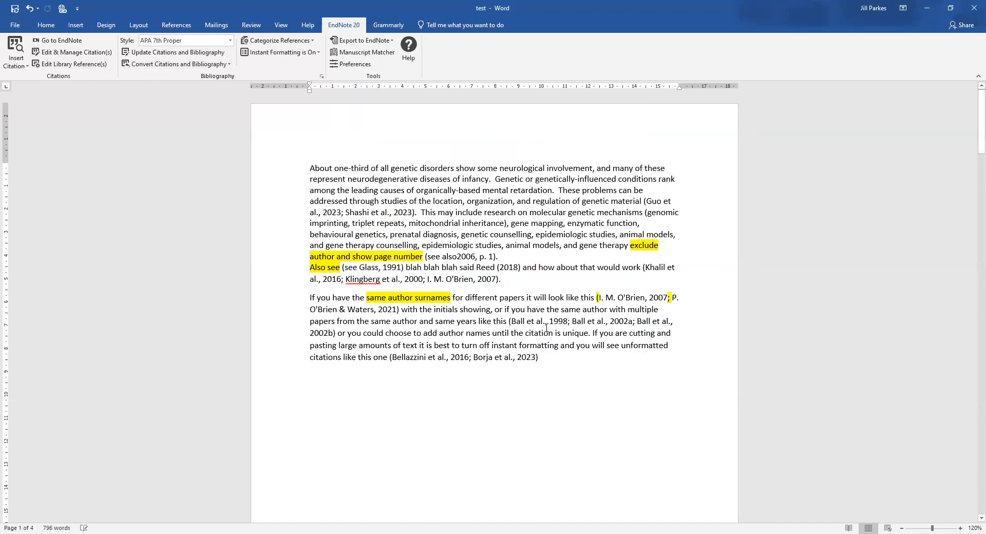
# Enter "References" as the bibliography title in the bibliography layout configuration and try to make the title bold
pyautogui.scroll(-15, 546, 327)
pyautogui.scroll(-10, 537, 321)
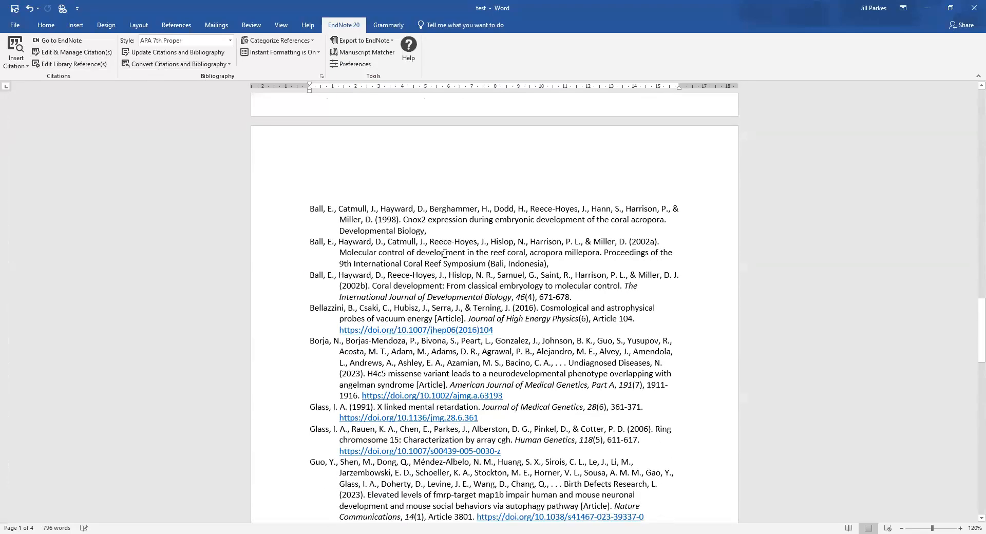
pyautogui.scroll(4, 444, 253)
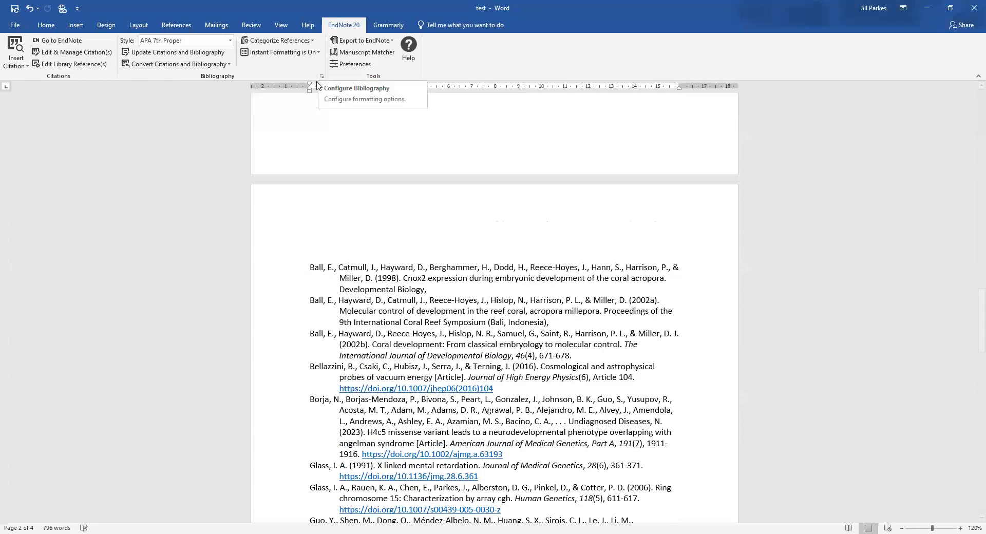
pyautogui.click(322, 77)
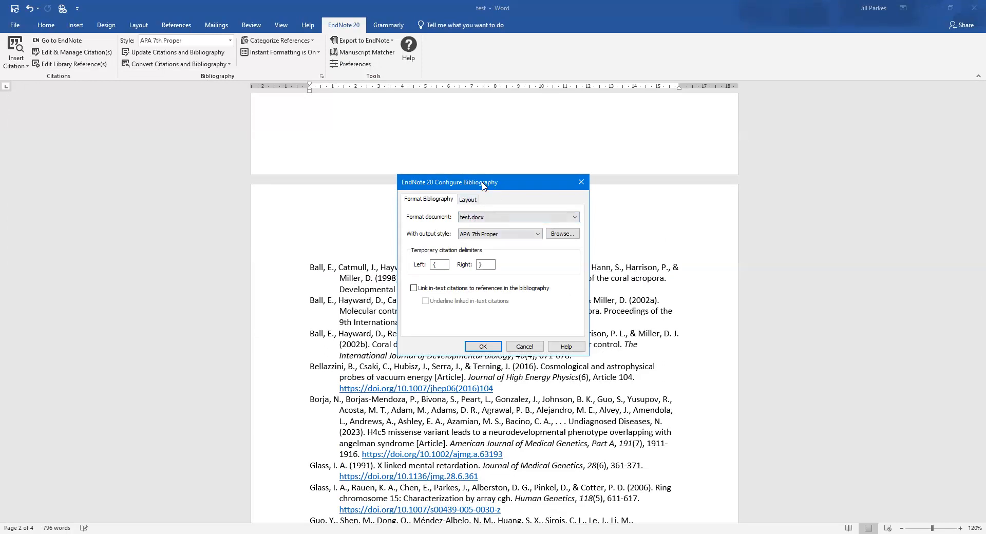
pyautogui.moveTo(475, 176); pyautogui.dragTo(464, 151)
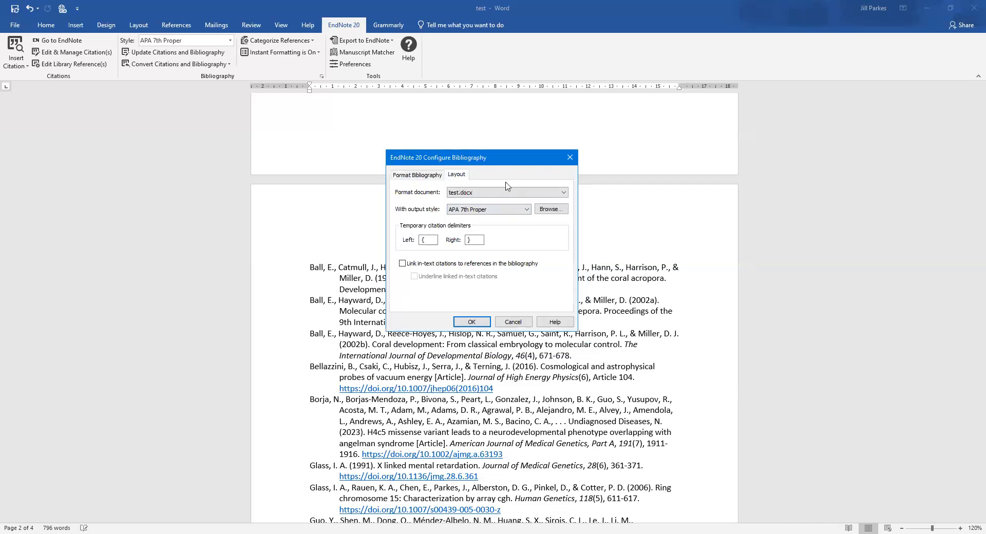
pyautogui.click(454, 176)
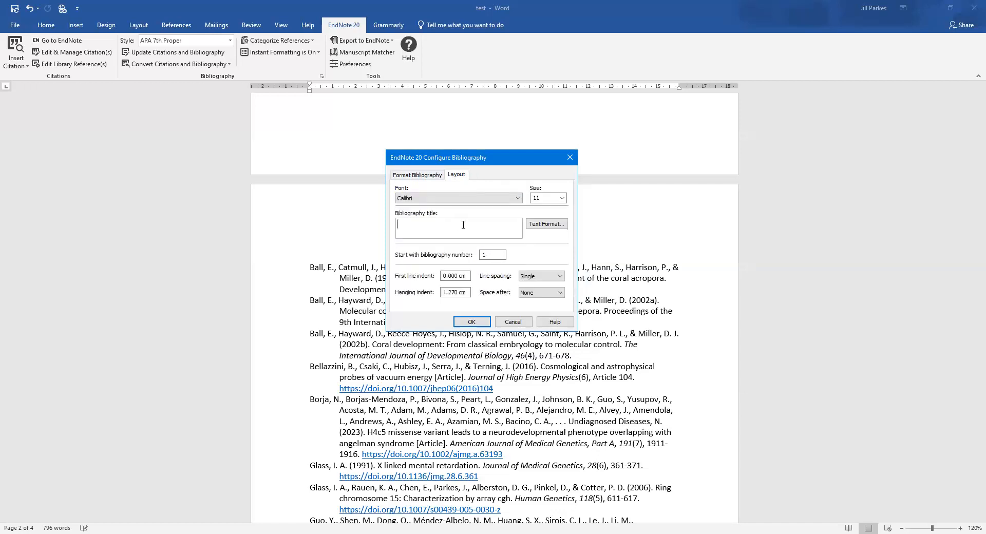
pyautogui.write('References')
pyautogui.click(539, 227)
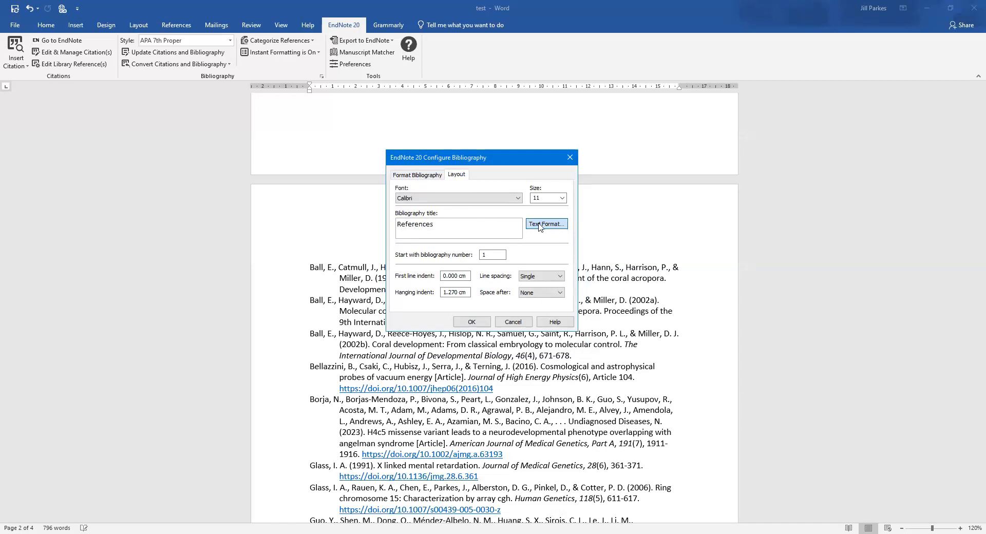
pyautogui.click(539, 227)
pyautogui.click(381, 262)
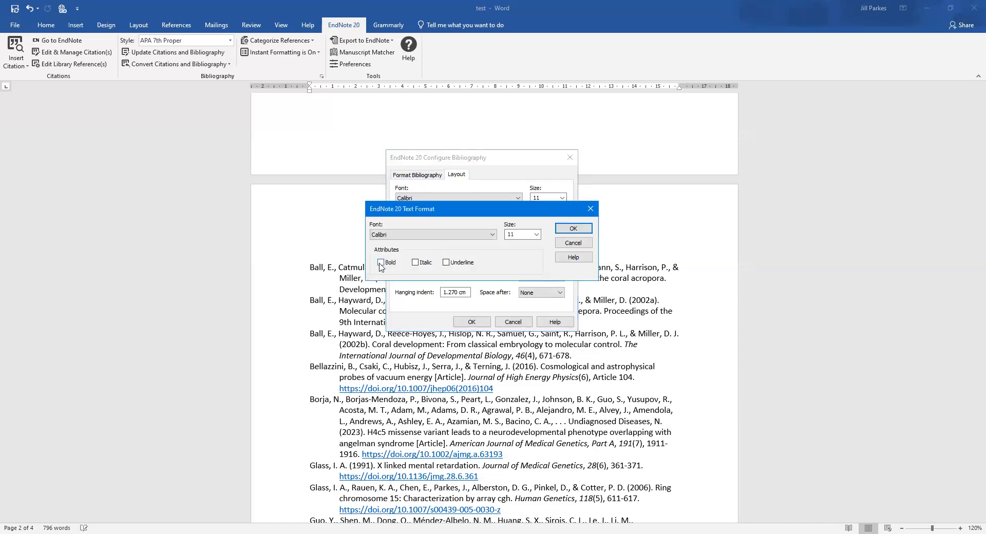
pyautogui.click(575, 230)
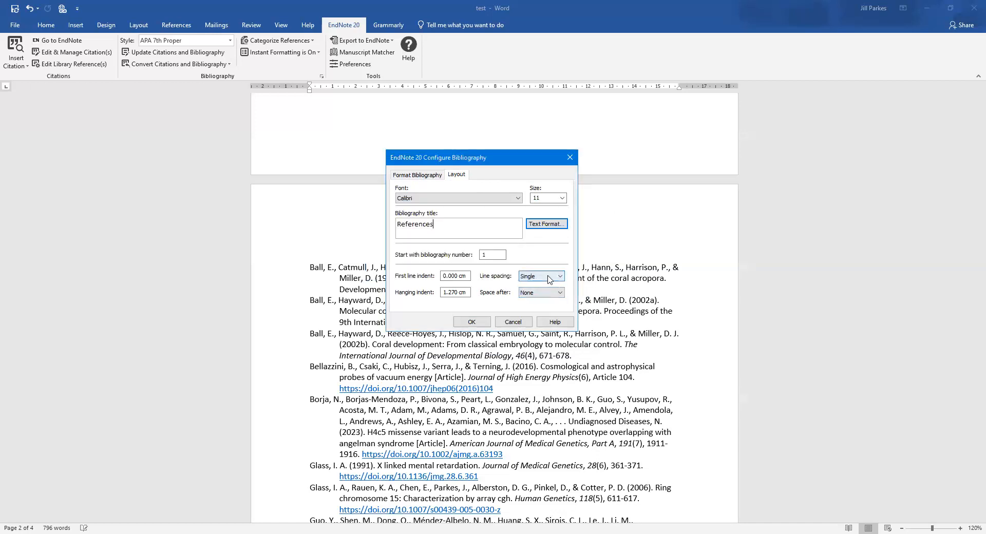
# Set the bibliography's line spacing to Double and the space after to Single, apply the layout and check the reference list
pyautogui.click(549, 279)
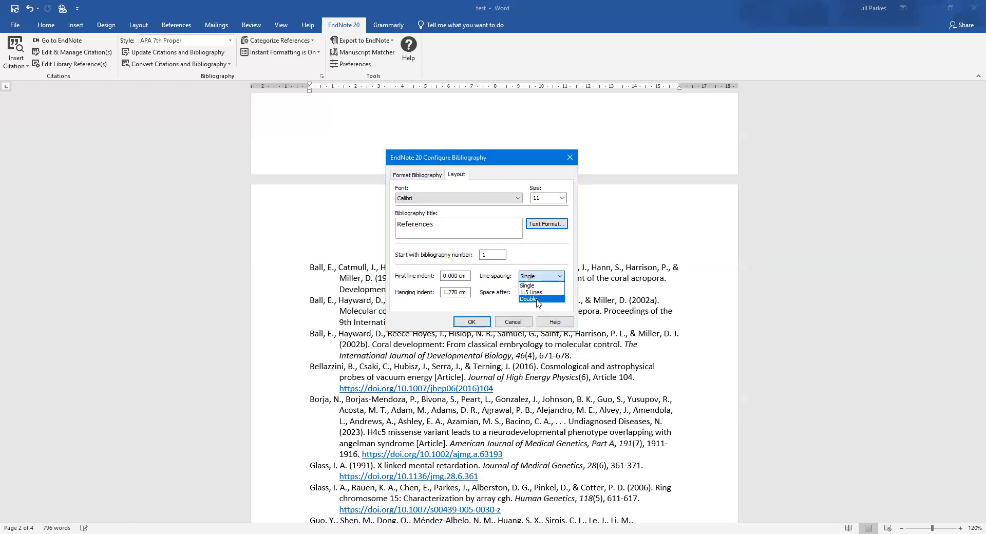
pyautogui.click(539, 300)
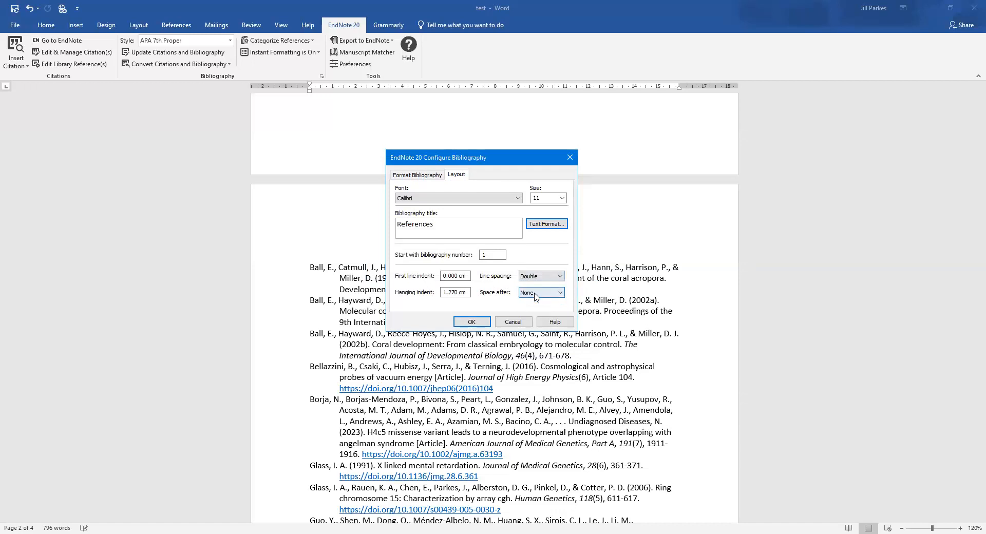
pyautogui.click(534, 294)
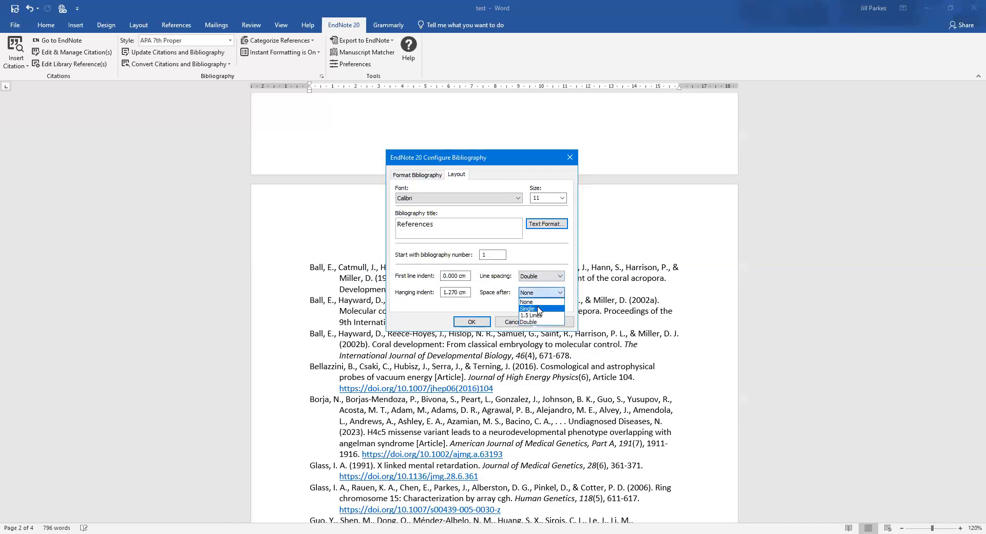
pyautogui.click(539, 310)
pyautogui.click(478, 323)
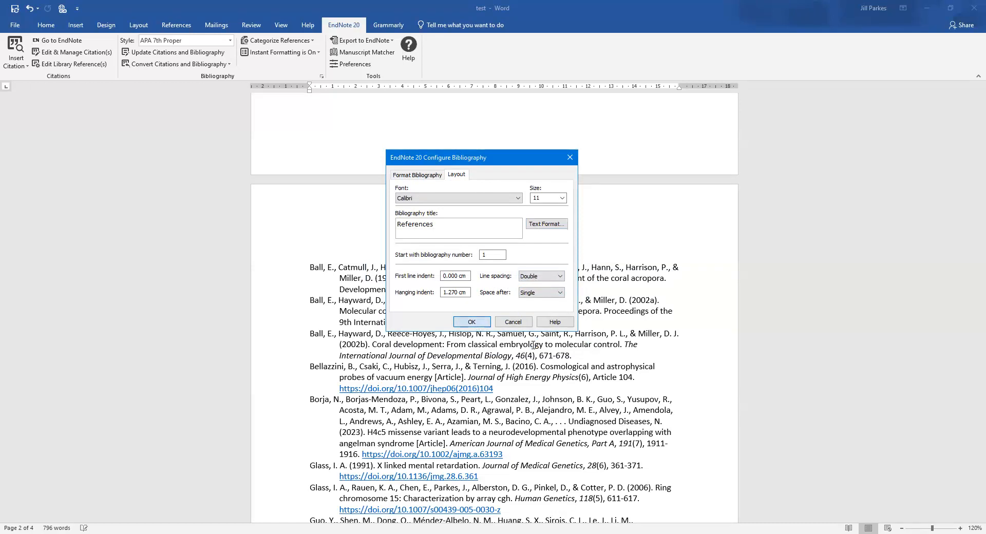
pyautogui.scroll(-11, 506, 336)
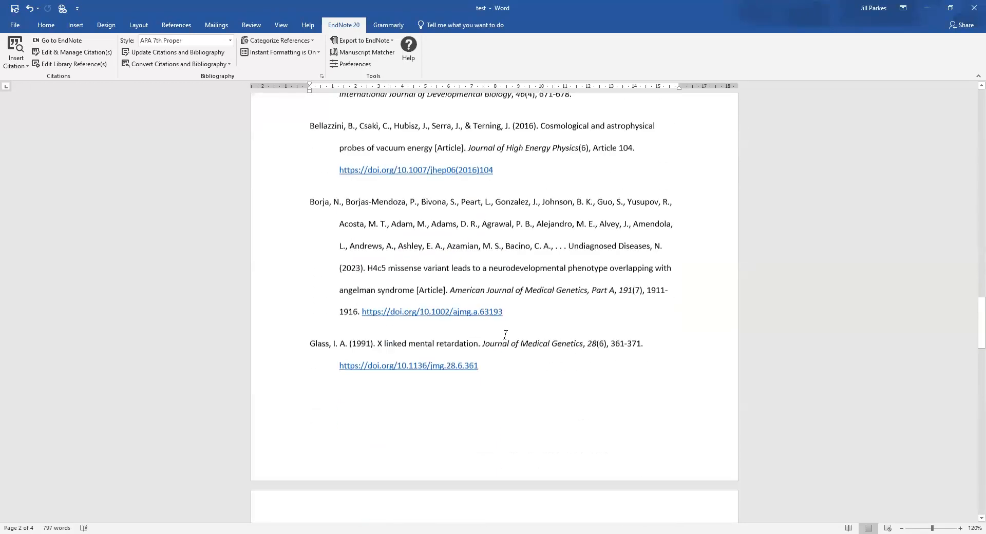
pyautogui.scroll(5, 507, 332)
pyautogui.scroll(9, 508, 327)
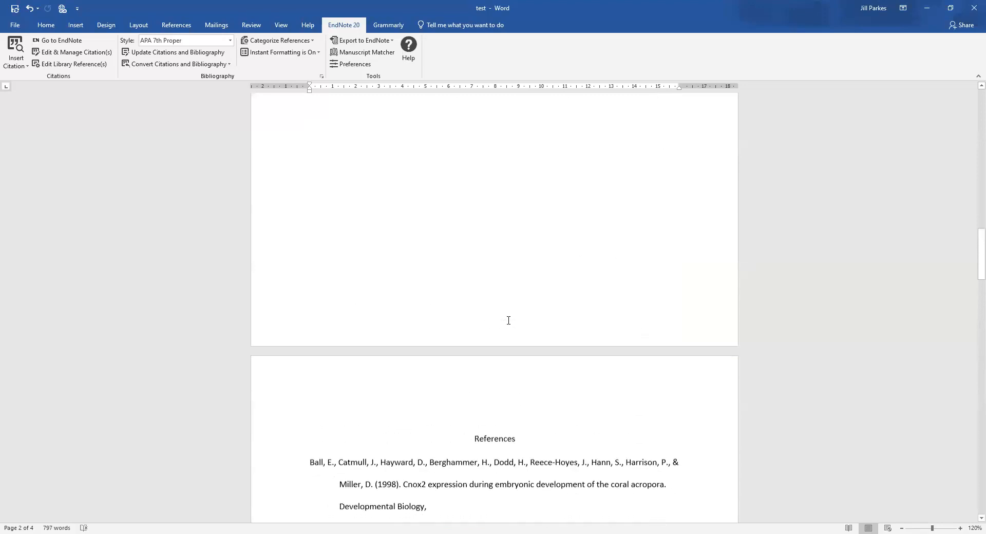
# Turn on linking of in-text citations to references in the bibliography for test.docx
pyautogui.scroll(-3, 462, 411)
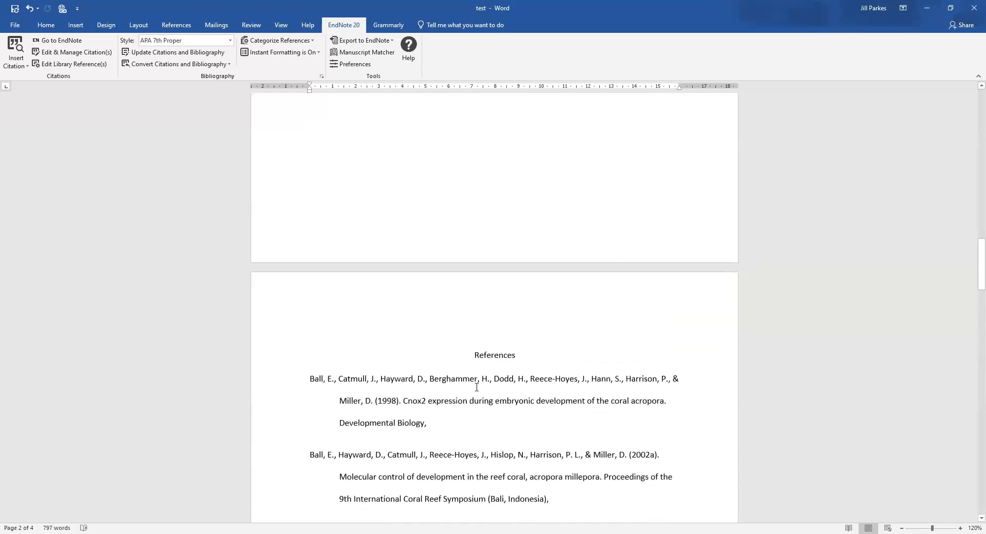
pyautogui.scroll(9, 411, 350)
pyautogui.scroll(-1, 399, 284)
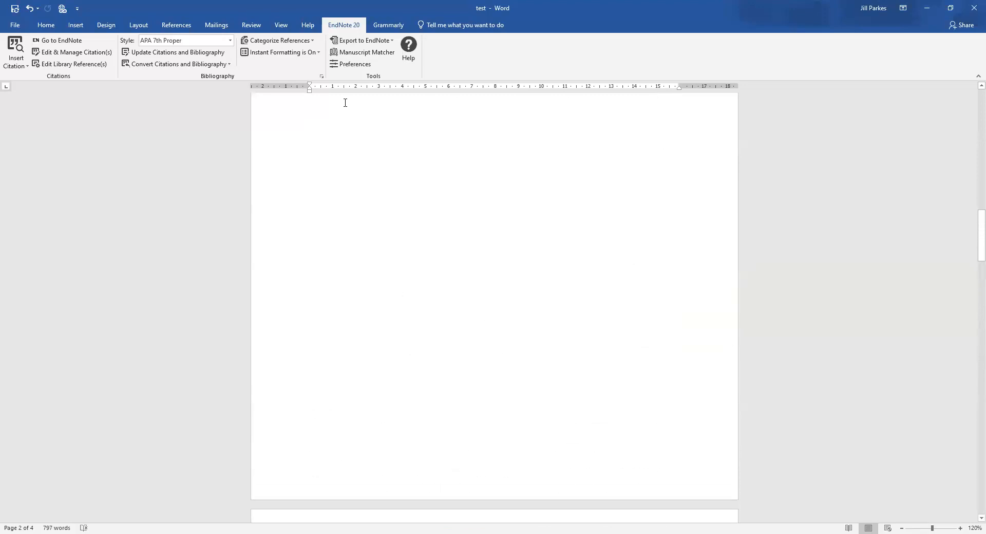
pyautogui.click(321, 77)
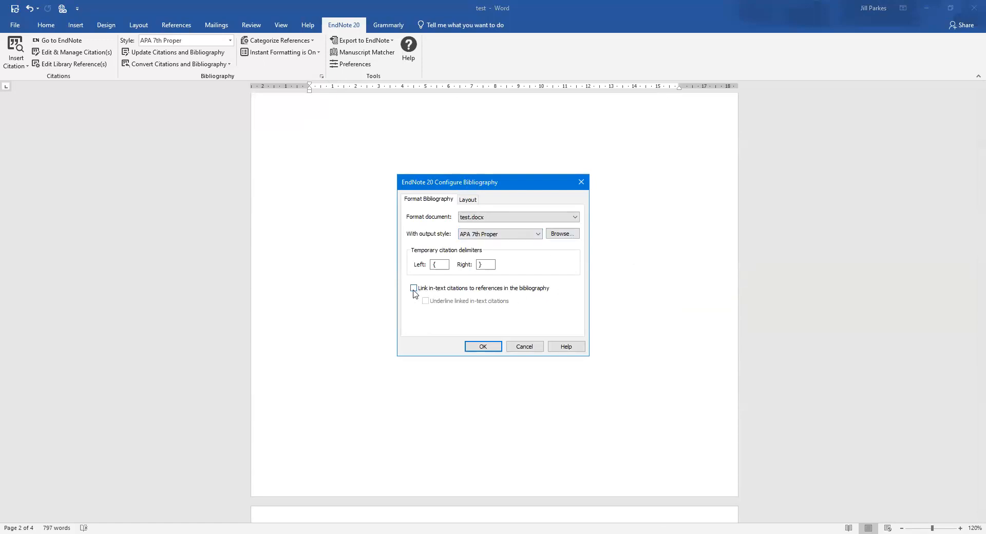
pyautogui.click(415, 289)
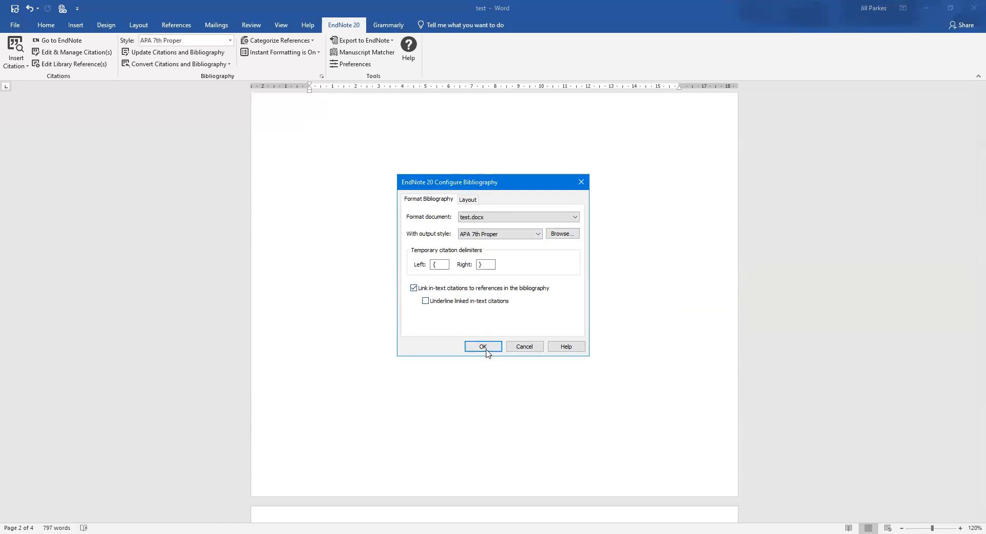
pyautogui.click(483, 346)
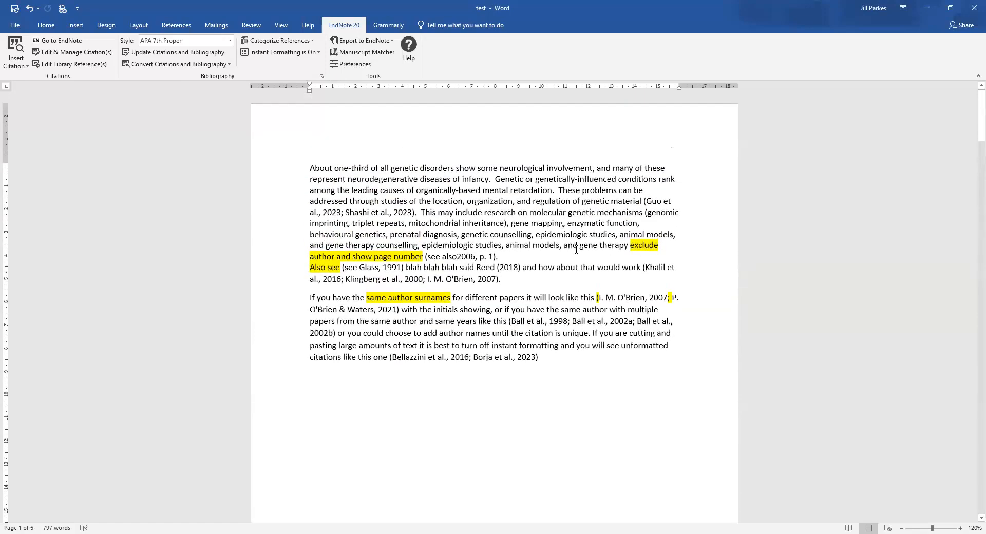
# Follow the first linked 2023 citation in the opening paragraph to its entry in the reference list
pyautogui.click(647, 201)
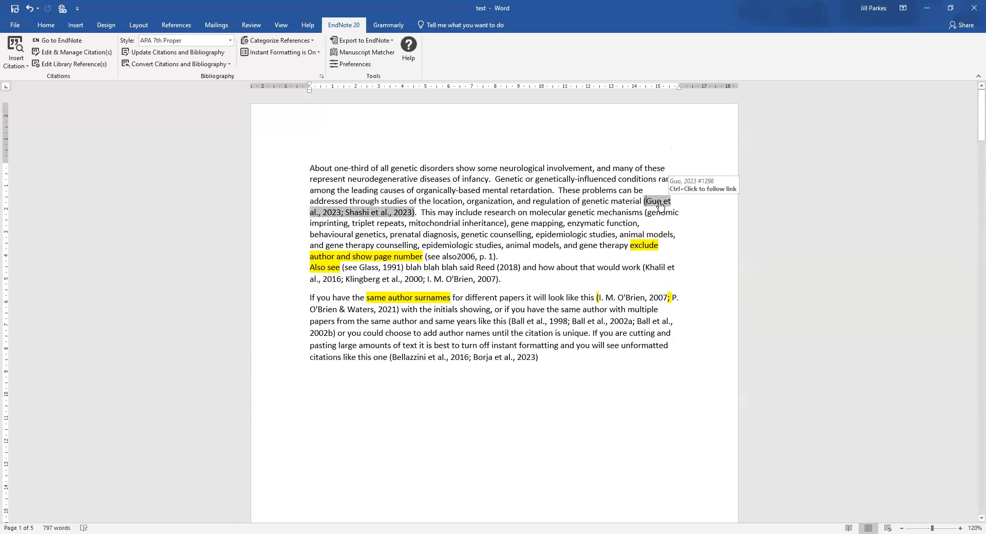
pyautogui.keyDown('ctrl'); pyautogui.click(659, 201); pyautogui.keyUp('ctrl')
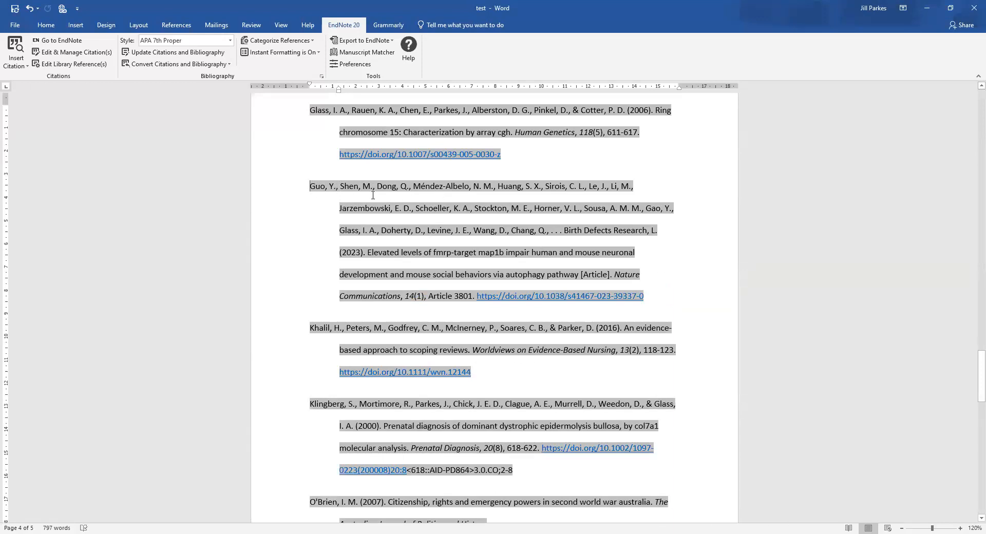
pyautogui.scroll(5, 373, 195)
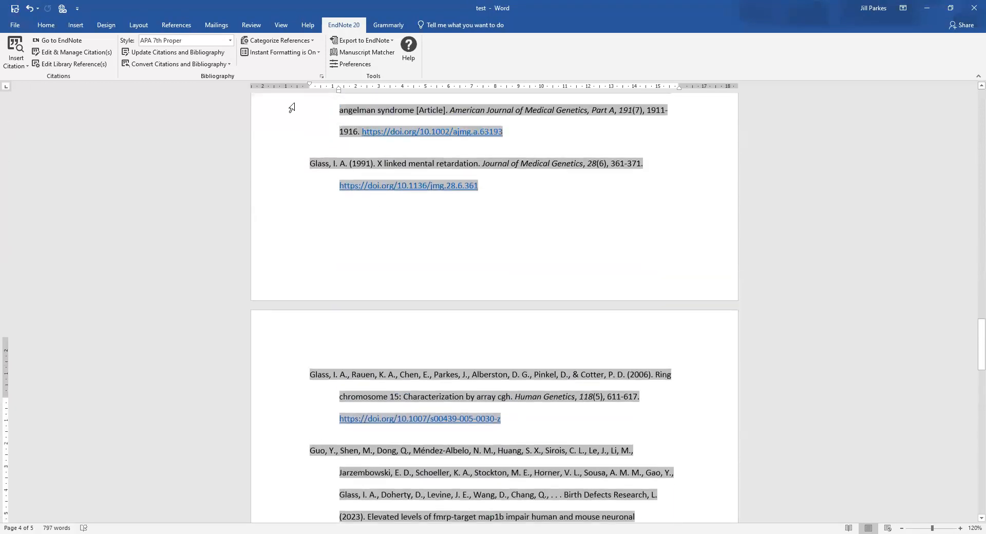
pyautogui.scroll(1, 291, 107)
# Turn on underlining of linked in-text citations in the bibliography configuration and apply it
pyautogui.click(321, 77)
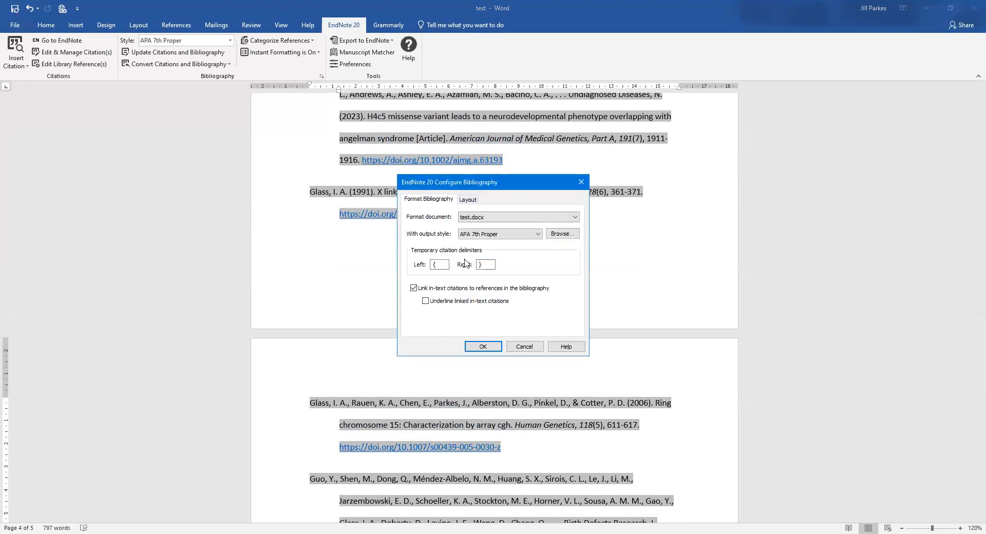
pyautogui.click(427, 302)
pyautogui.click(482, 347)
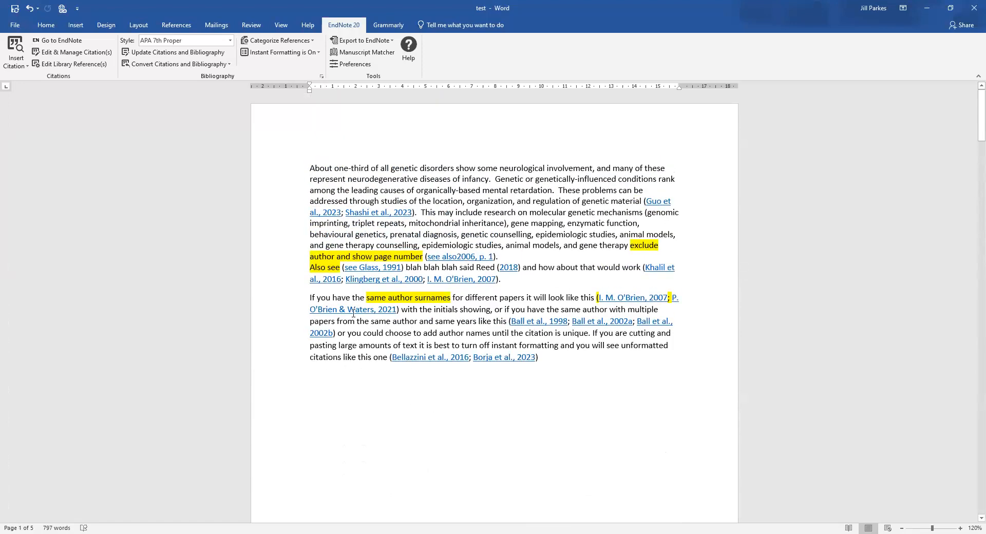
# Follow the linked 1991 citation after "Also see" to its reference entry, and return to the start of the document
pyautogui.keyDown('ctrl'); pyautogui.click(374, 269); pyautogui.keyUp('ctrl')
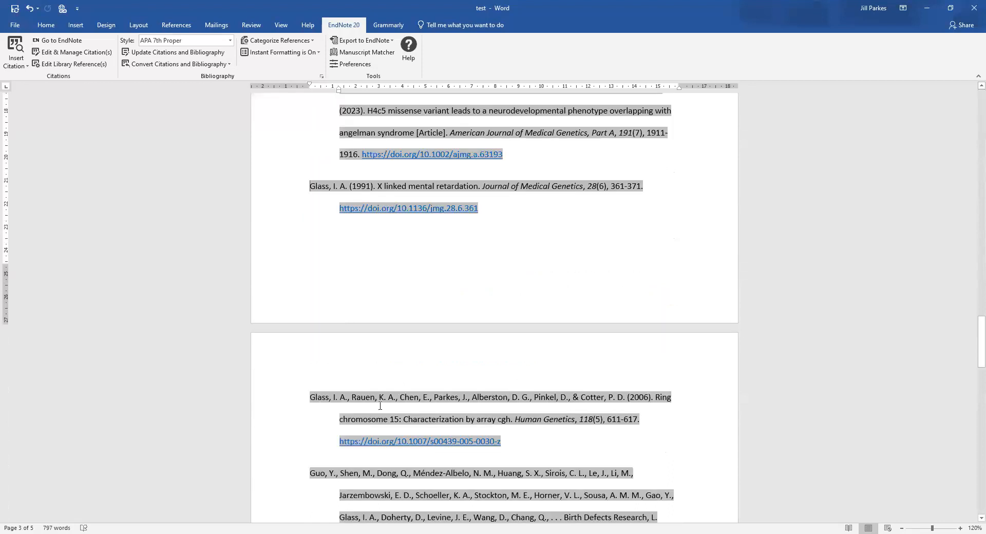
pyautogui.scroll(15, 482, 275)
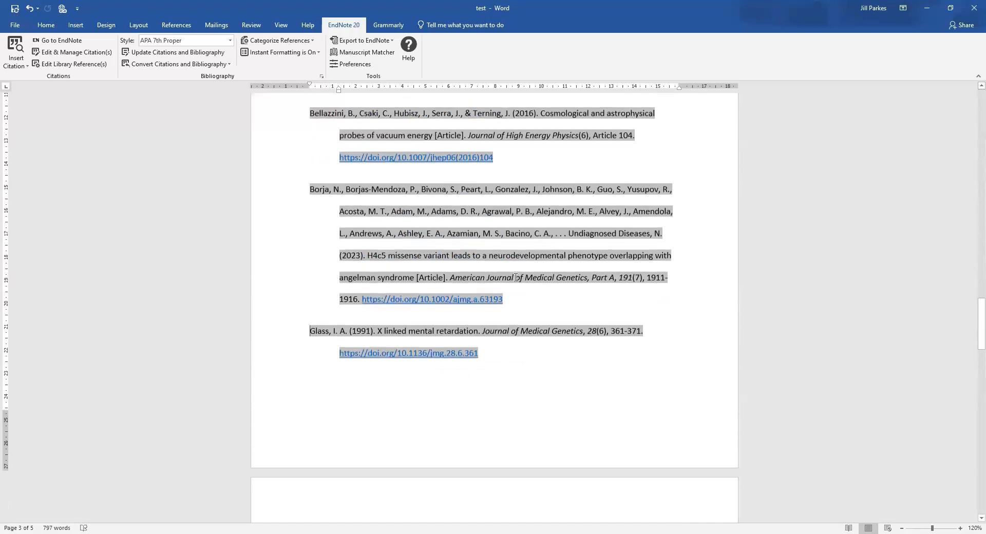
pyautogui.scroll(20, 529, 250)
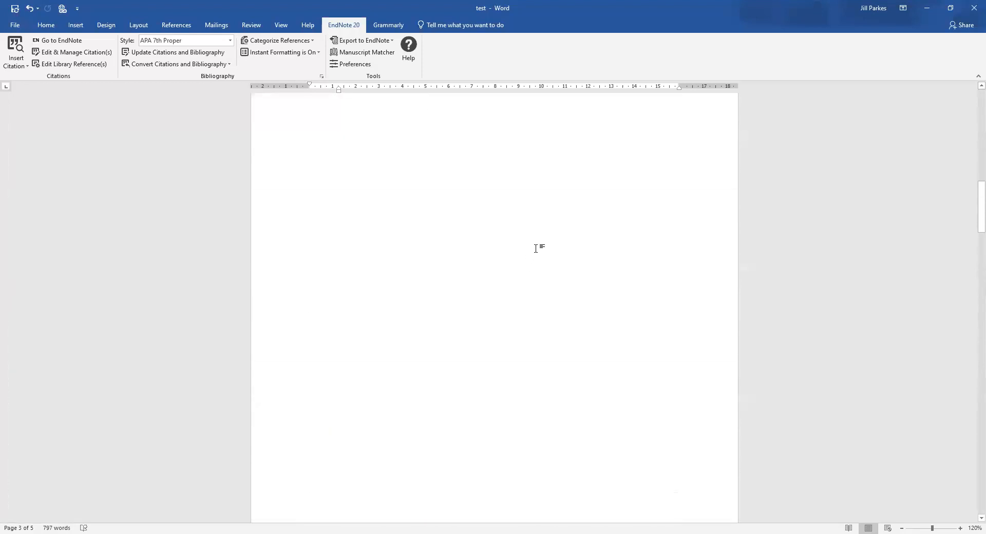
pyautogui.scroll(1, 556, 263)
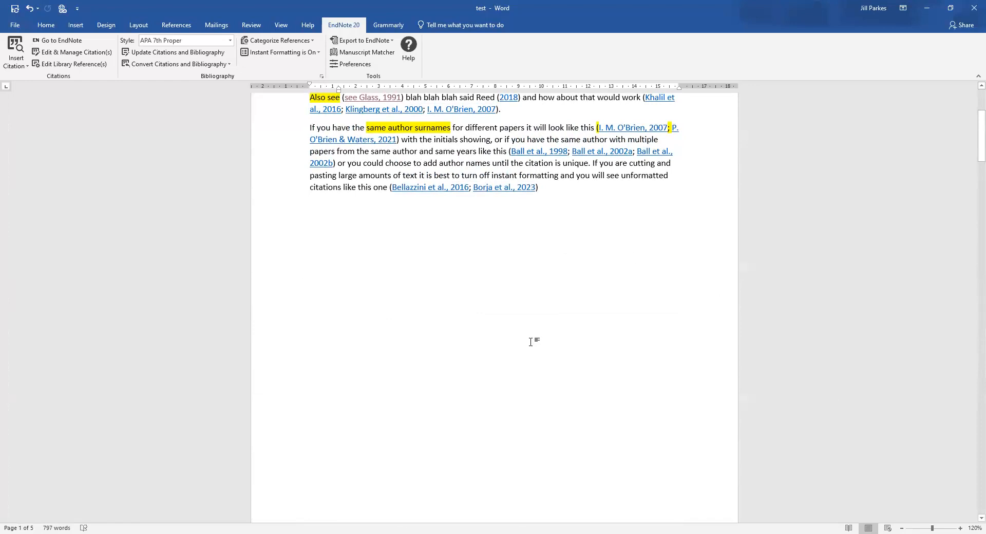
pyautogui.scroll(3, 531, 341)
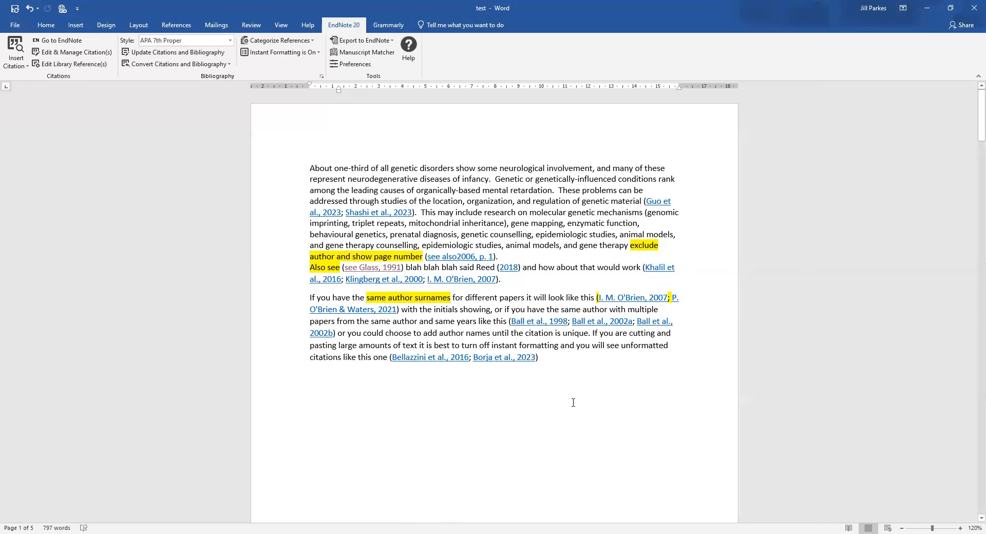
pyautogui.click(598, 429)
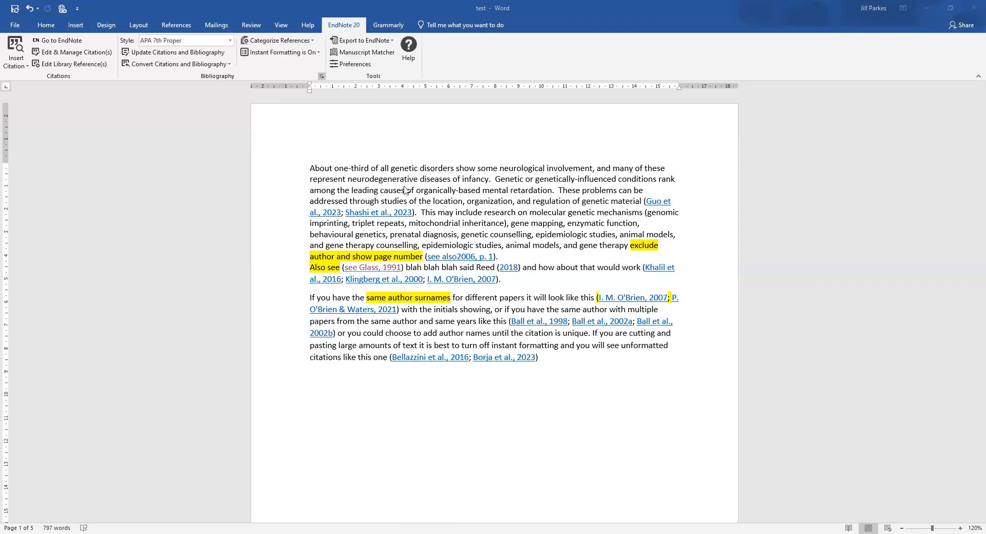
# Review the linking options and temporary citation delimiters in the bibliography configuration, and close it without changes
pyautogui.click(321, 76)
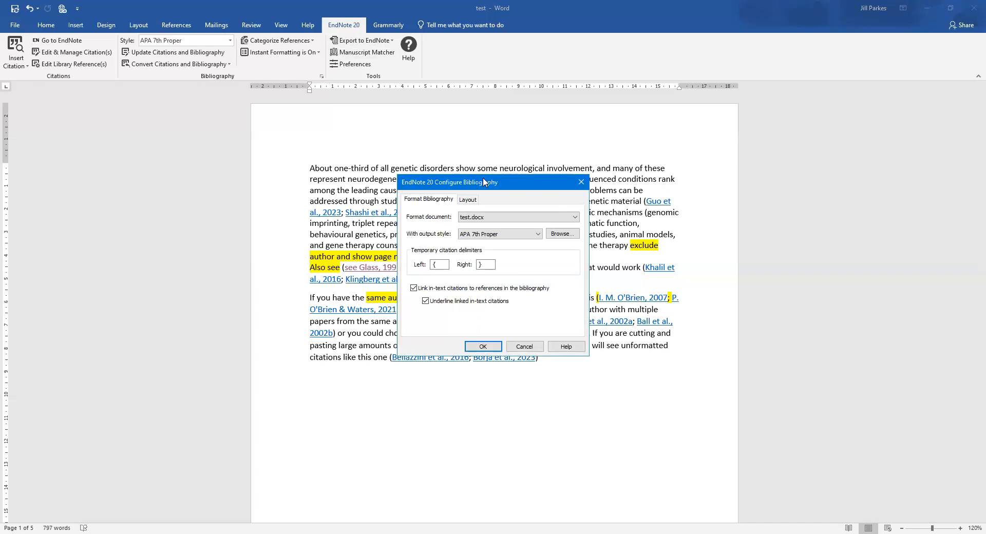
pyautogui.moveTo(485, 189); pyautogui.dragTo(423, 231)
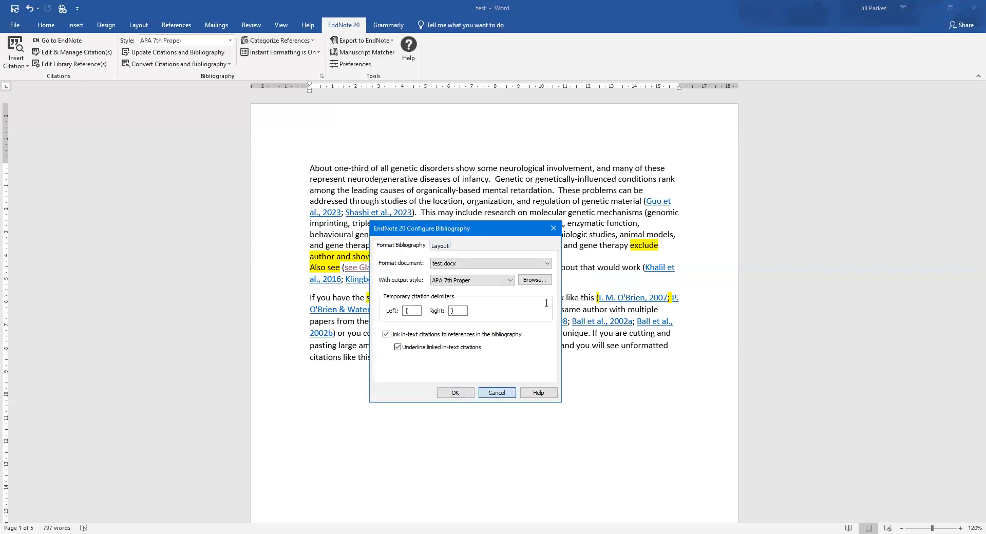
pyautogui.click(497, 392)
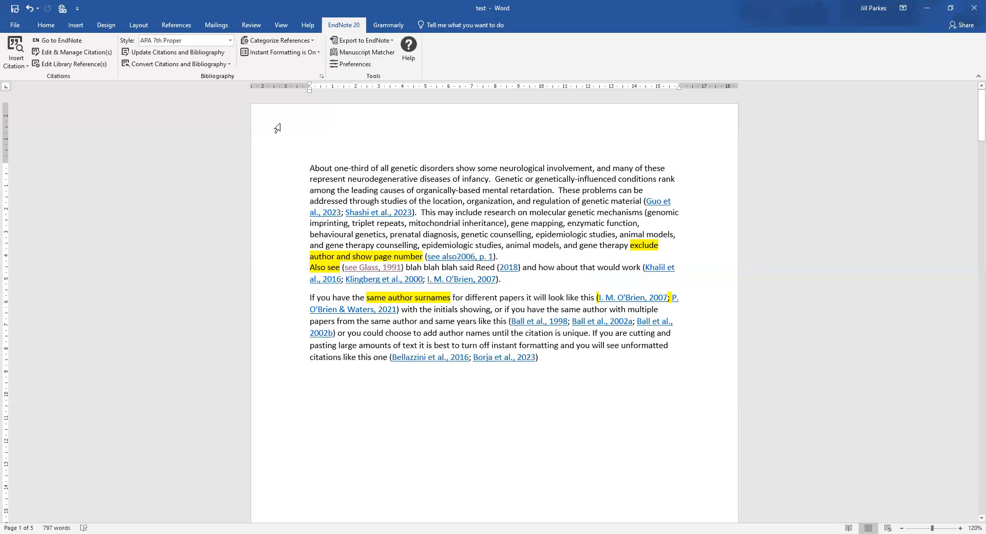
# Convert the document's citations to unformatted citations and examine the temporary citations at the end of the second paragraph
pyautogui.click(207, 66)
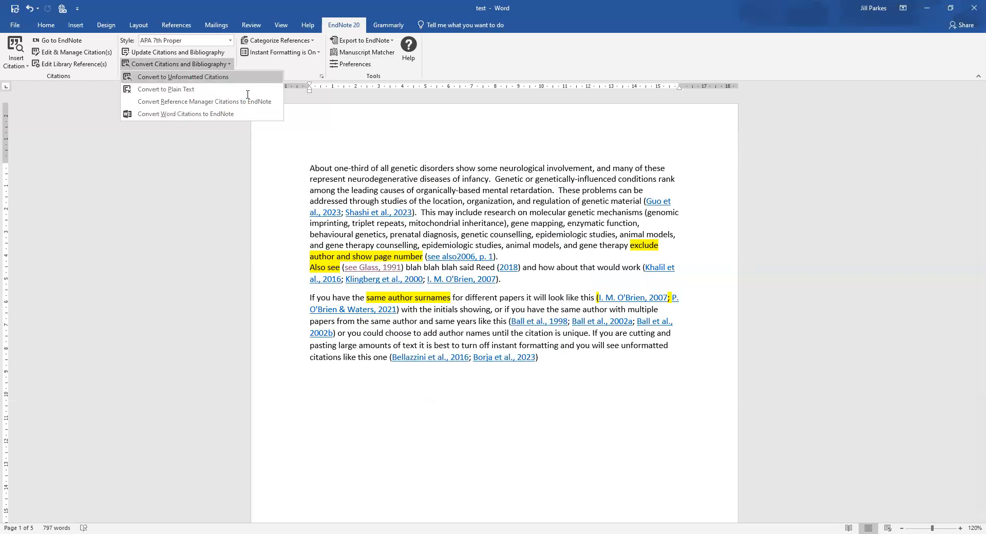
pyautogui.click(226, 78)
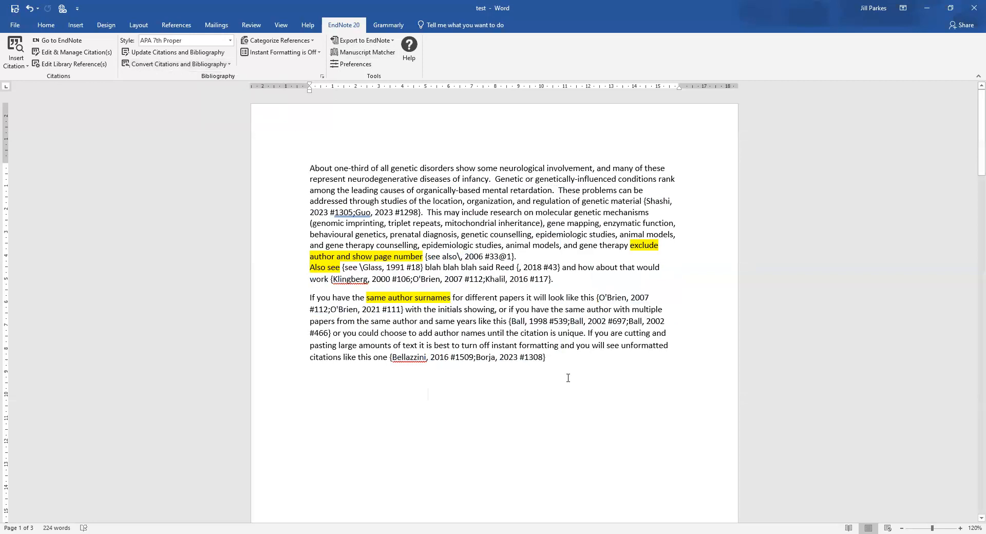
pyautogui.click(499, 358)
pyautogui.click(430, 358)
pyautogui.click(548, 359)
# Reformat the temporary citations and bibliography in the APA 7th Proper style from the bibliography configuration
pyautogui.click(323, 80)
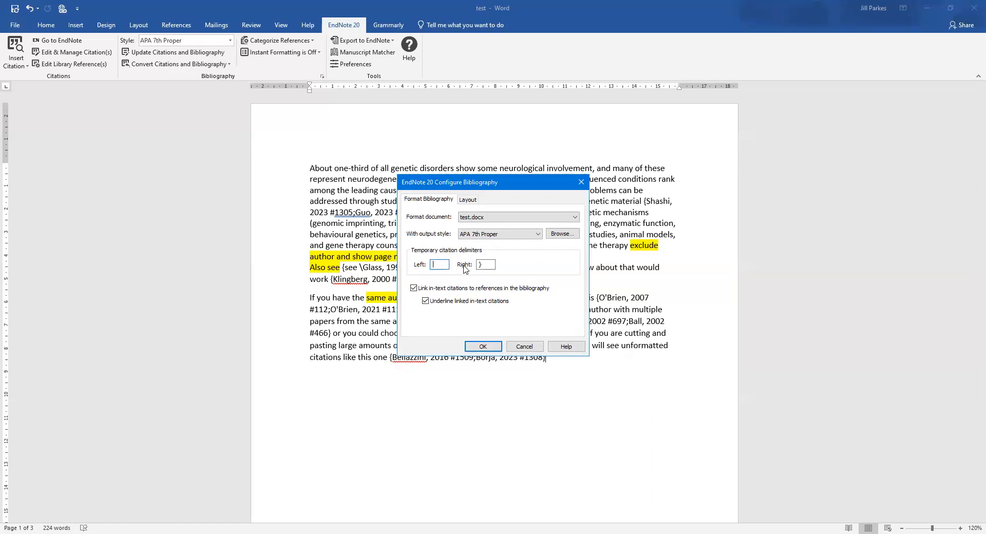
pyautogui.write('[')
pyautogui.click(486, 348)
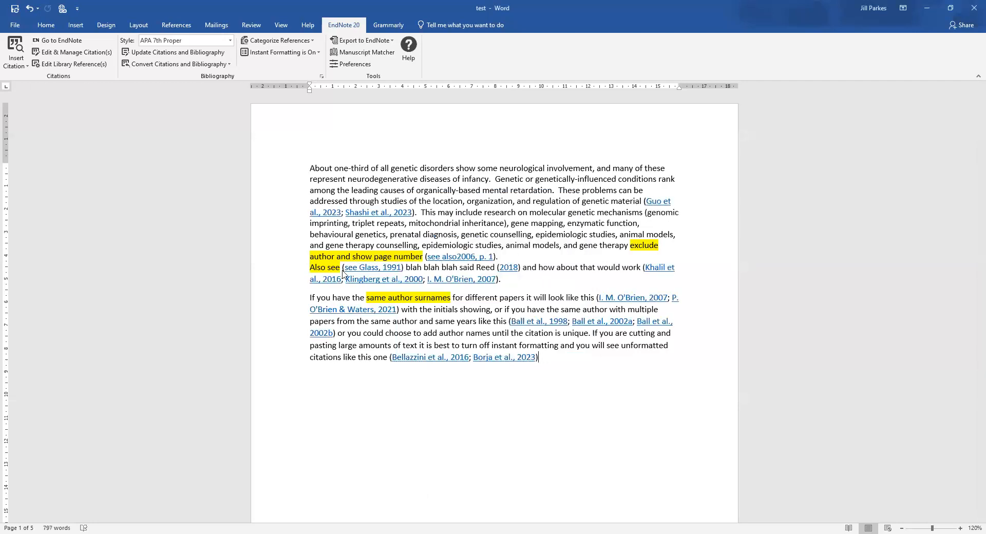
# In the EndNote library, close the open reference's details and sort All References by record number in ascending order
pyautogui.hotkey('alt', 'Tab')
pyautogui.moveTo(332, 47); pyautogui.dragTo(363, 64)
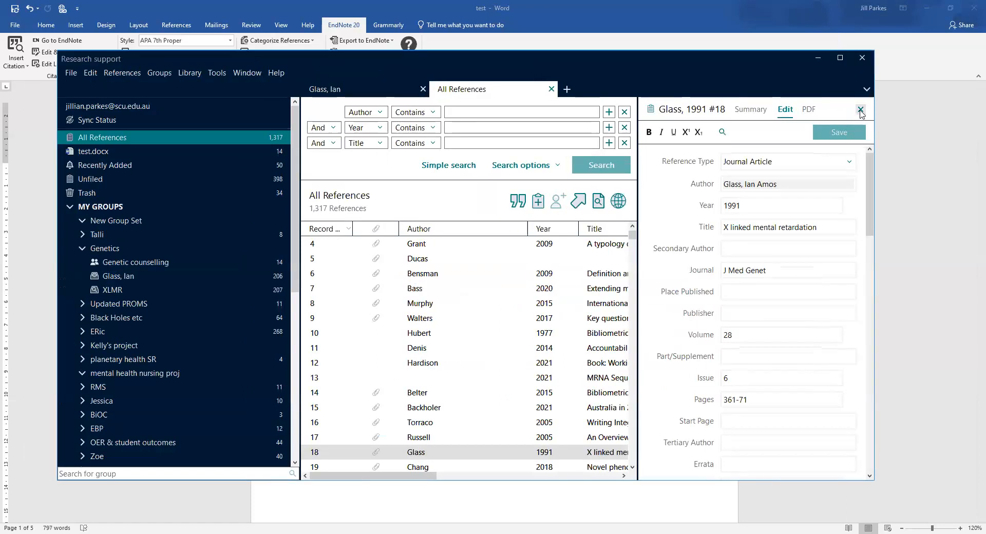
pyautogui.click(860, 110)
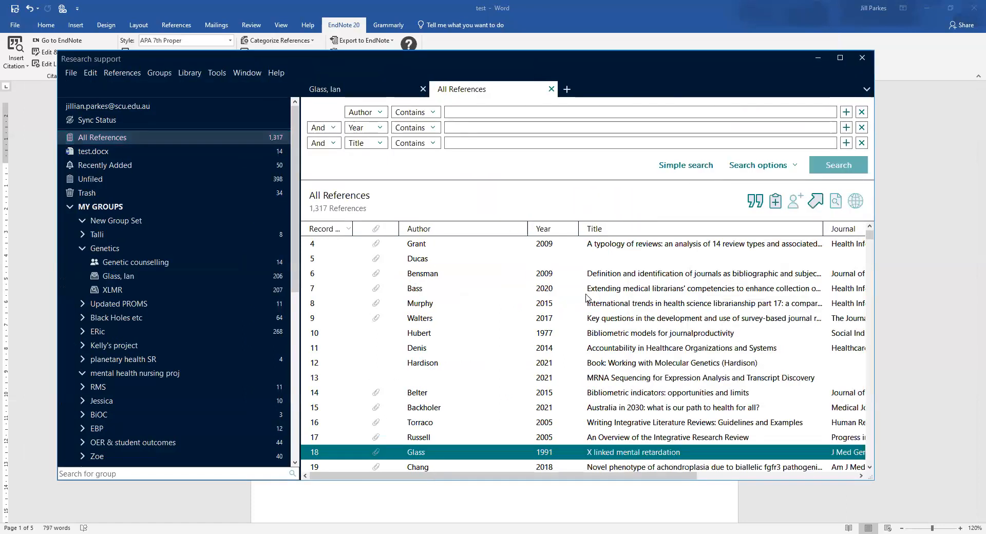
pyautogui.click(326, 230)
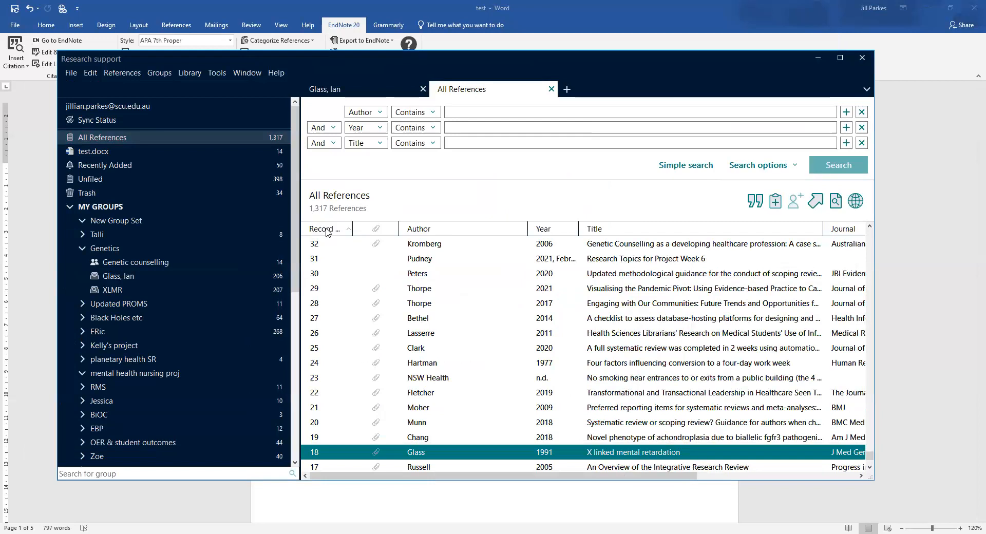
pyautogui.click(328, 230)
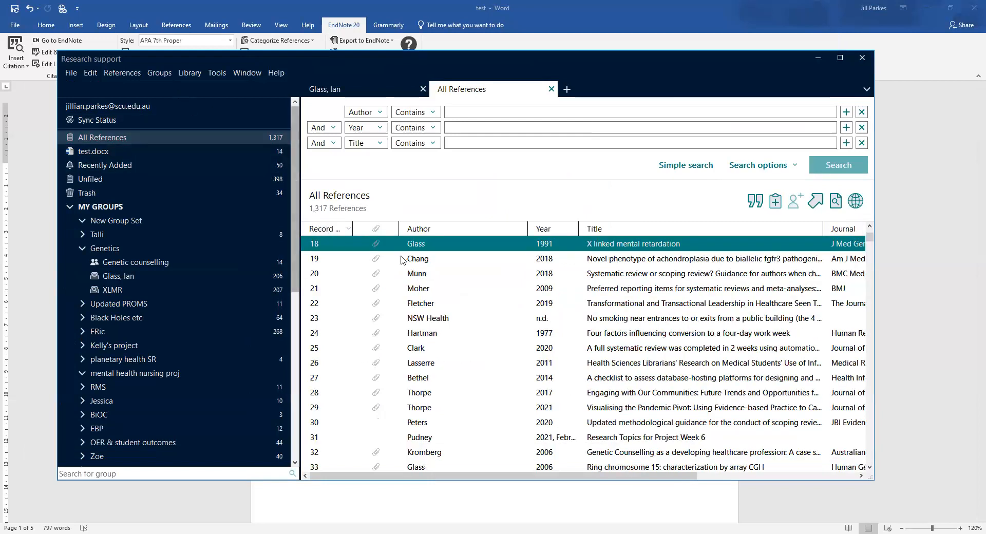
# Open the Display Fields preferences and examine the field choices for Column 1
pyautogui.click(91, 72)
pyautogui.click(125, 227)
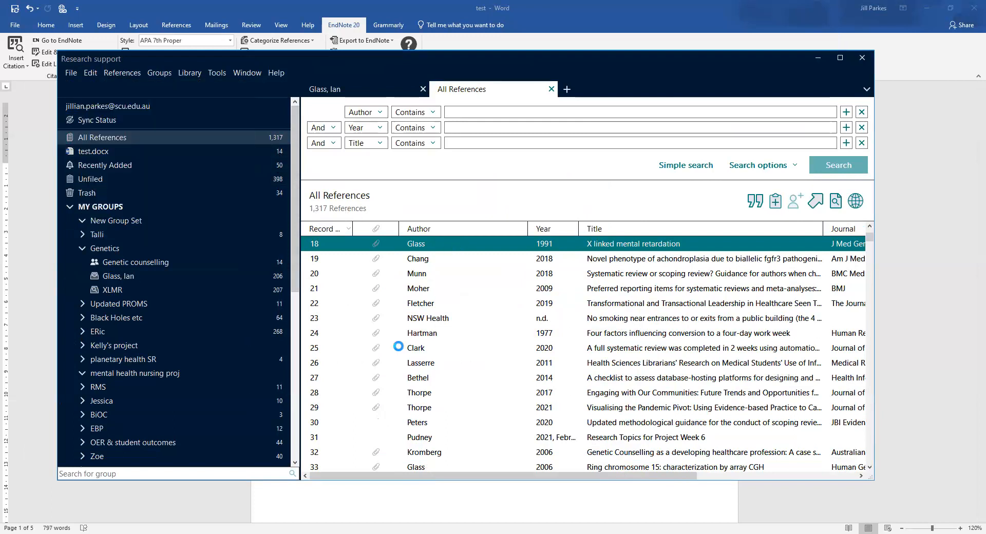
pyautogui.click(325, 165)
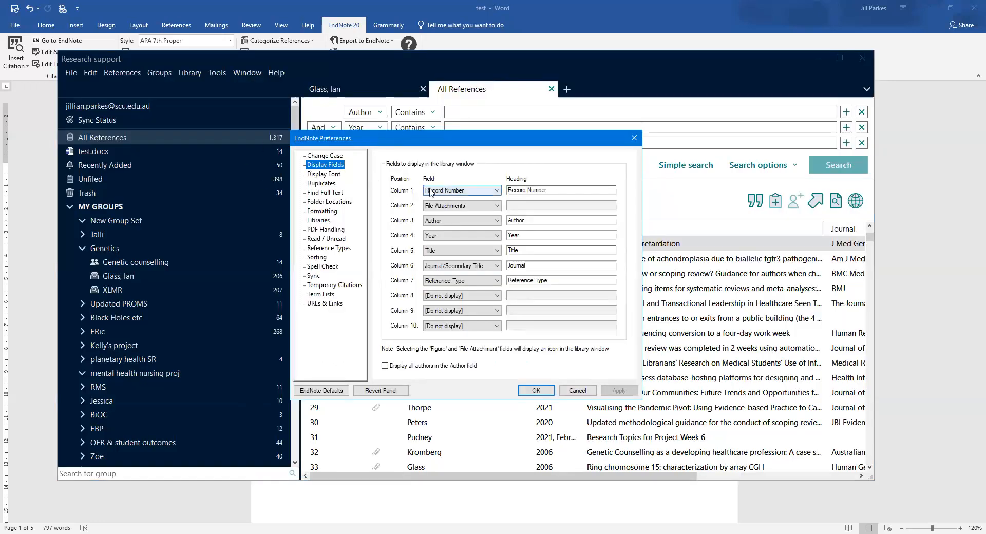
pyautogui.click(459, 192)
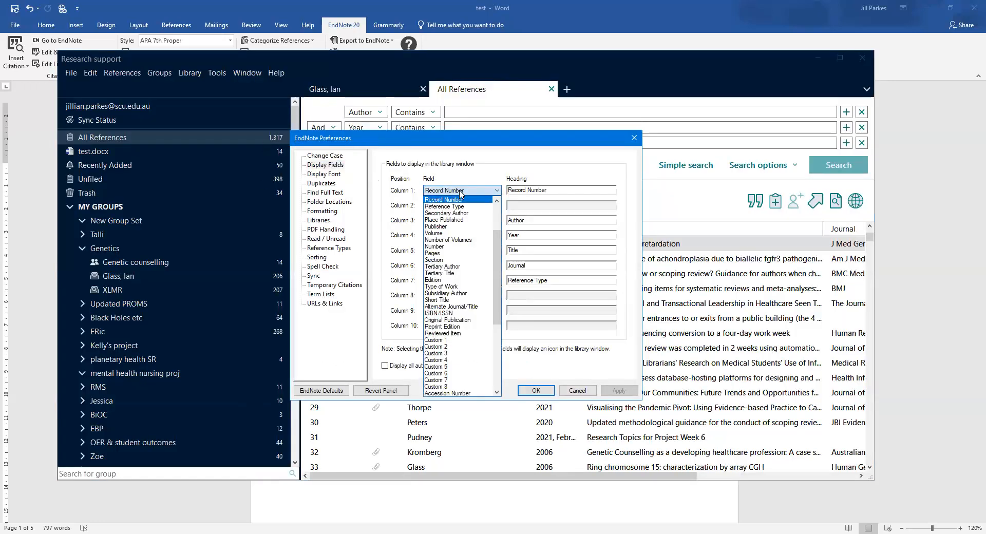
pyautogui.click(460, 191)
pyautogui.scroll(-9, 450, 297)
pyautogui.scroll(2, 447, 282)
pyautogui.scroll(3, 446, 281)
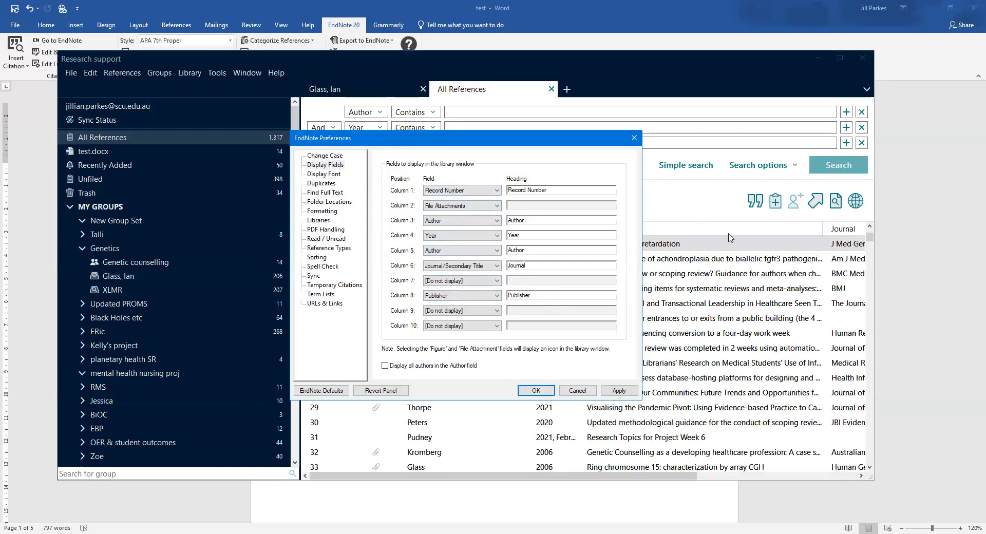
pyautogui.scroll(1, 457, 206)
pyautogui.scroll(1, 457, 191)
pyautogui.scroll(-2, 465, 190)
pyautogui.scroll(2, 463, 190)
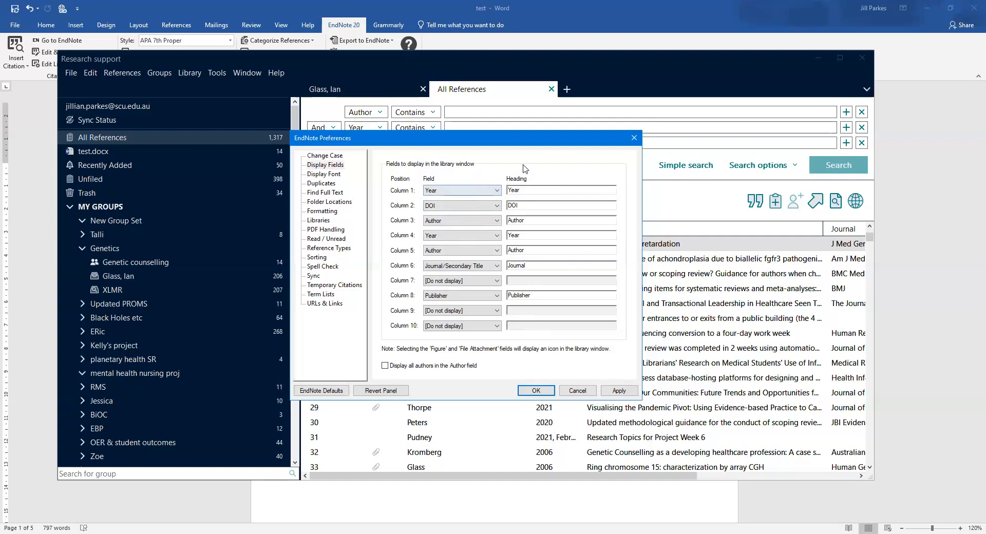
pyautogui.click(585, 391)
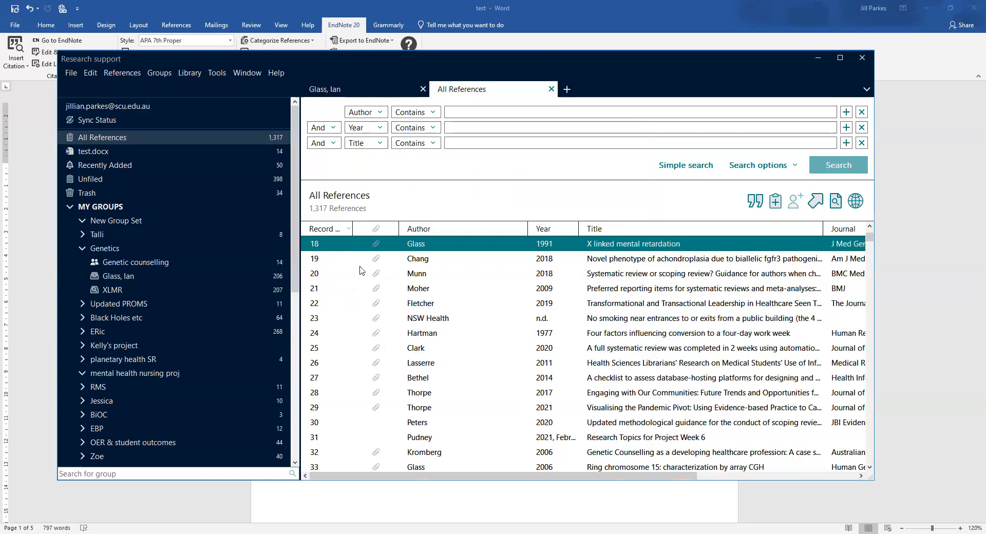
# Sort All References by record number in descending order and view the end of the list
pyautogui.click(339, 229)
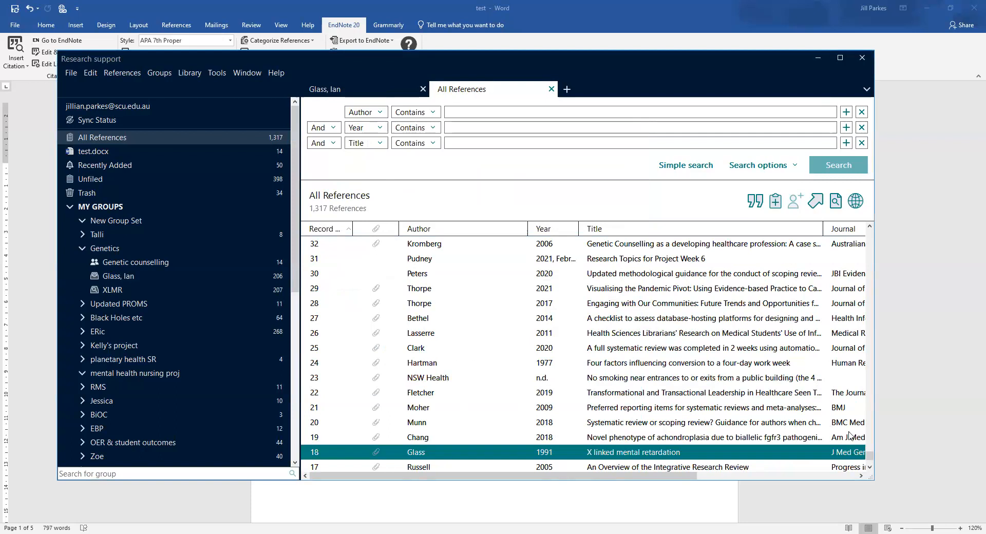
pyautogui.click(870, 466)
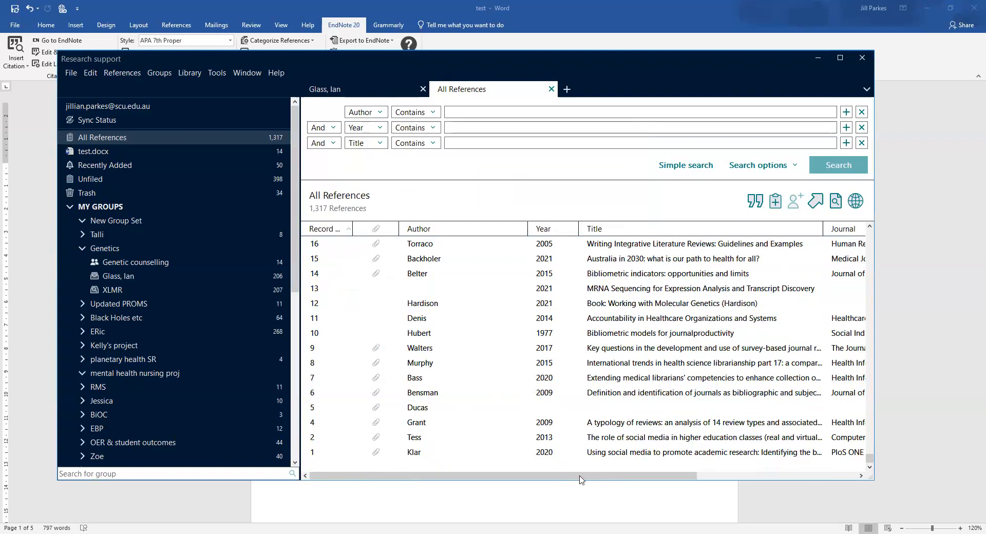
# Switch to the Word document, convert its citations to unformatted citations, and highlight the record numbers in the "Also see" and page-number examples
pyautogui.click(580, 501)
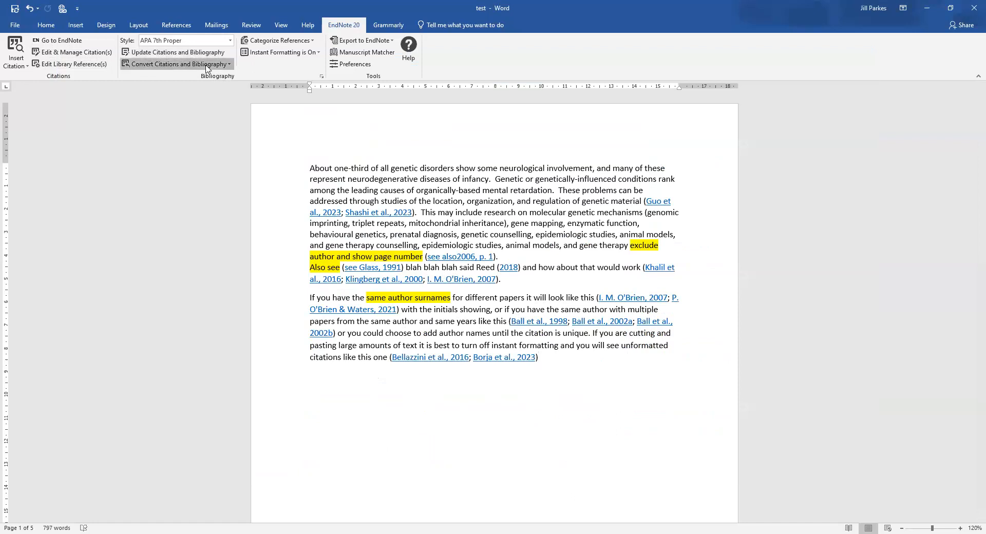
pyautogui.click(181, 64)
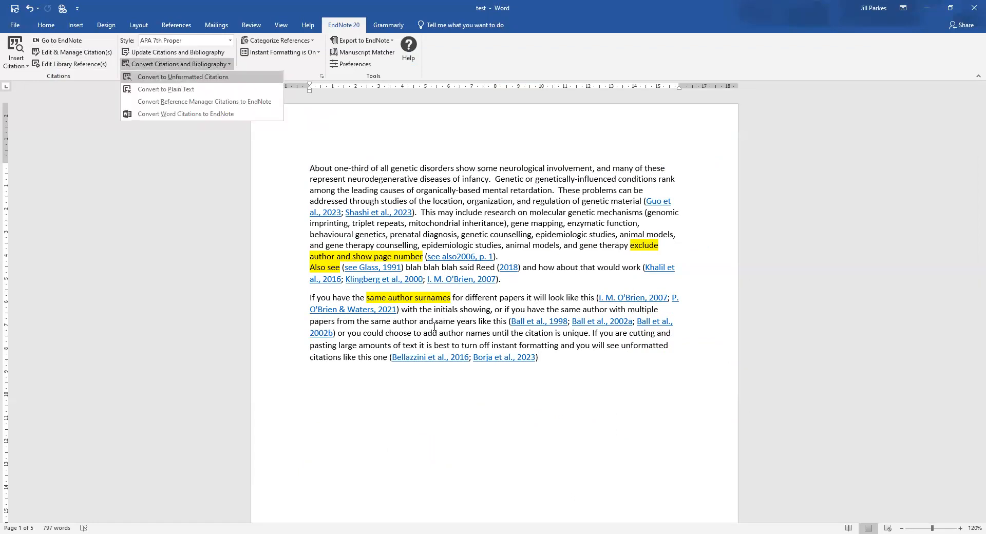
pyautogui.click(178, 77)
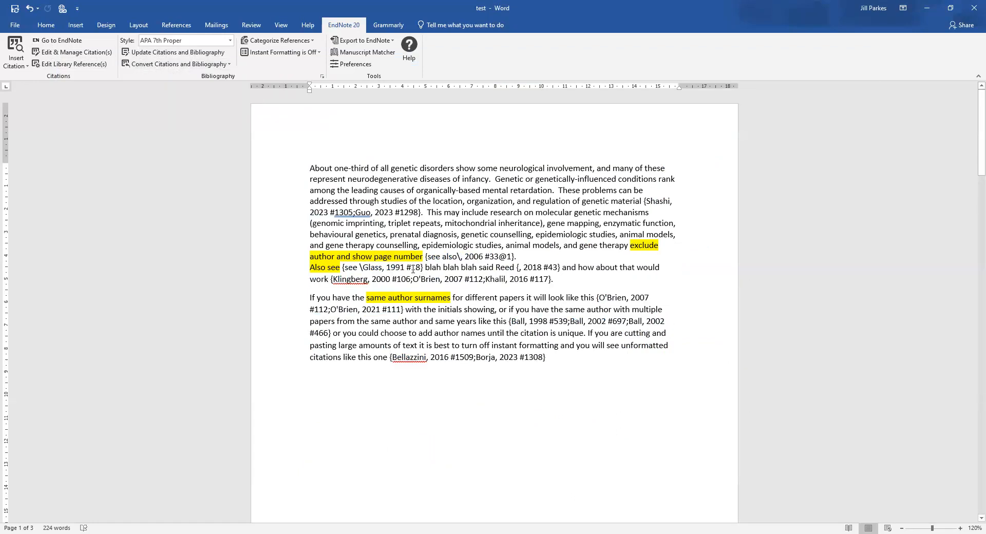
pyautogui.moveTo(411, 267); pyautogui.dragTo(421, 267)
pyautogui.click(421, 273)
pyautogui.moveTo(496, 256); pyautogui.dragTo(485, 256)
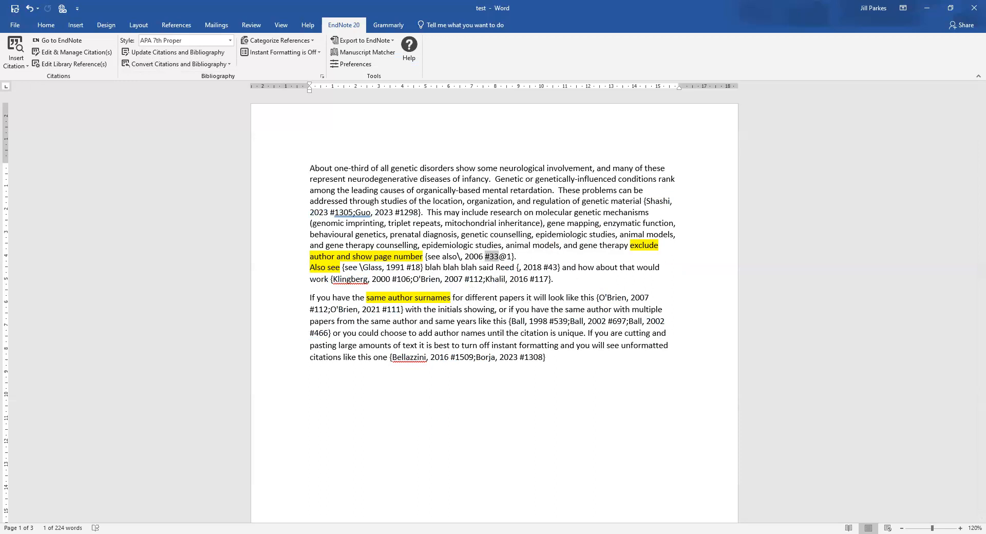
# Switch to the EndNote library and run Find Duplicates on All References
pyautogui.hotkey('alt', 'Tab')
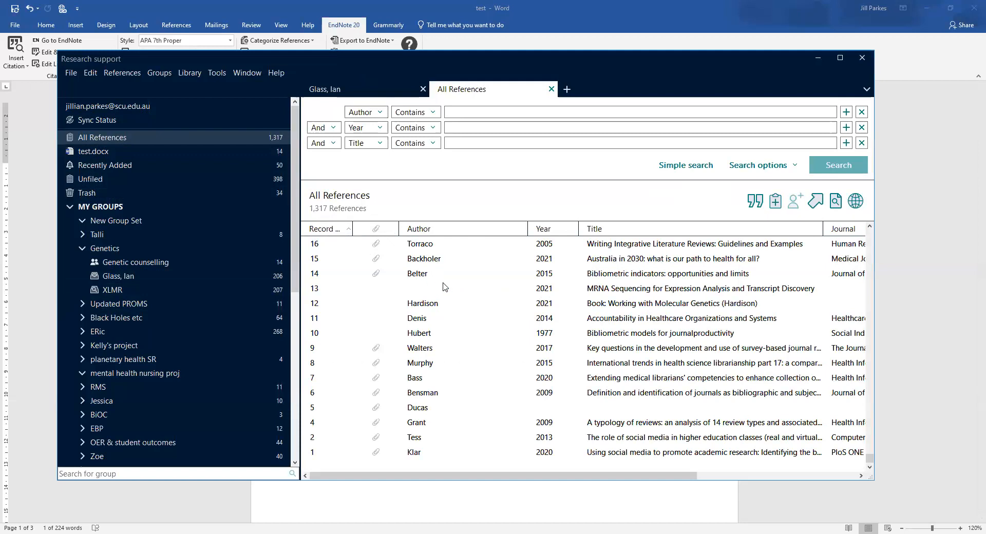
pyautogui.click(137, 137)
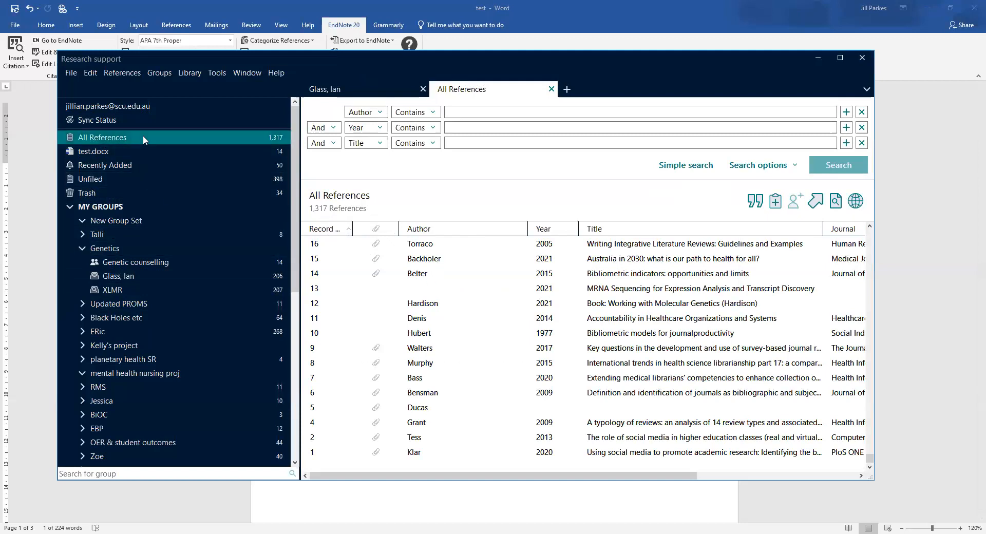
pyautogui.click(124, 73)
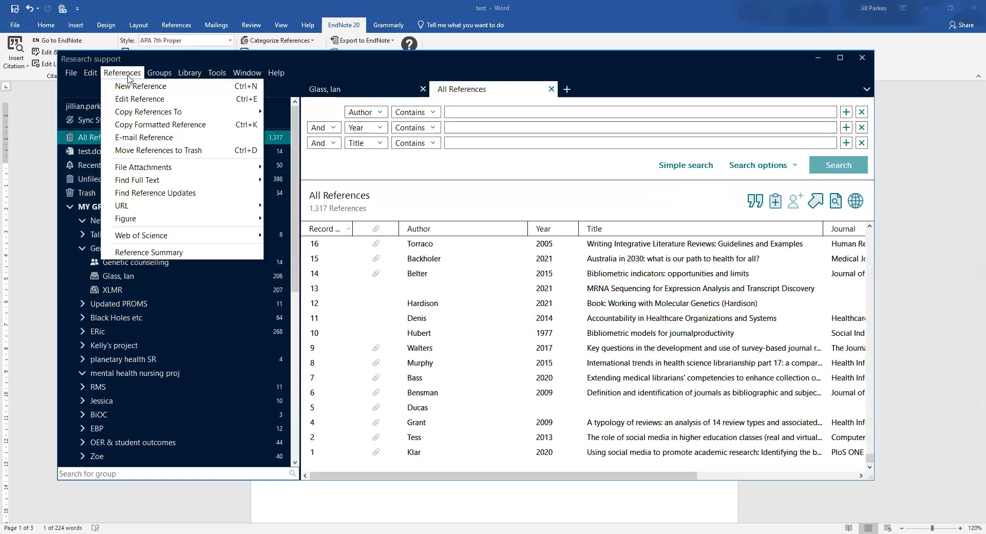
pyautogui.click(197, 75)
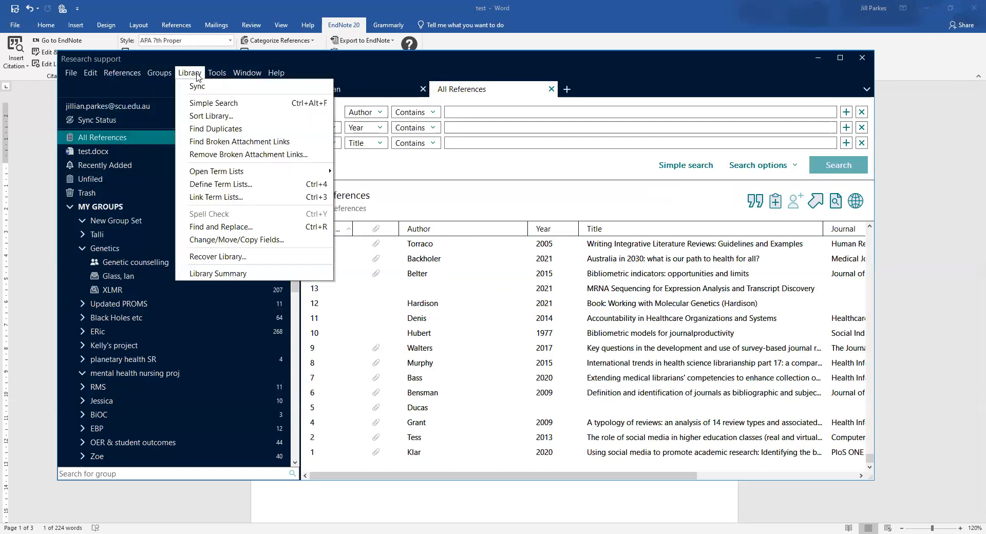
pyautogui.click(202, 129)
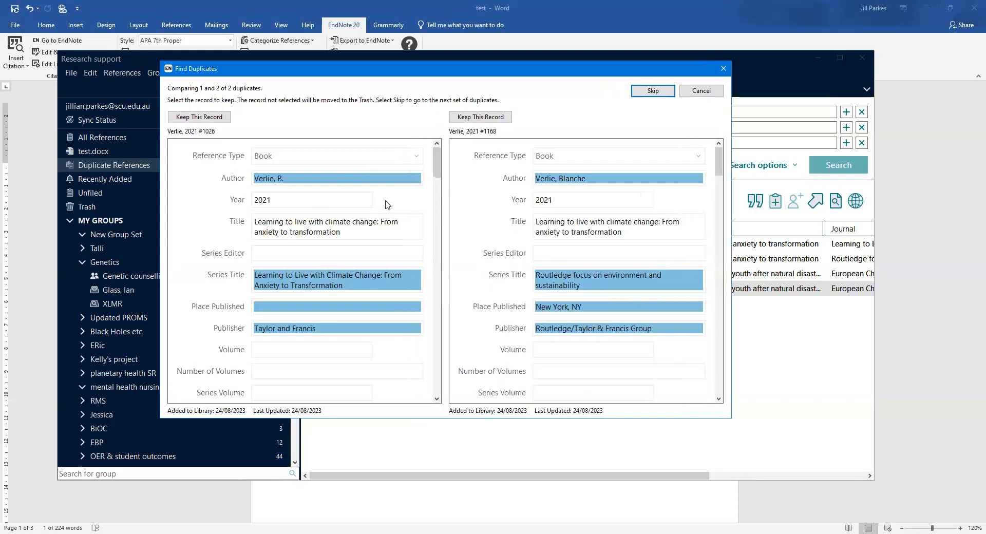
# In the 2021 book record #1026, replace the author's initial with the full given name shown in duplicate #1168
pyautogui.click(293, 182)
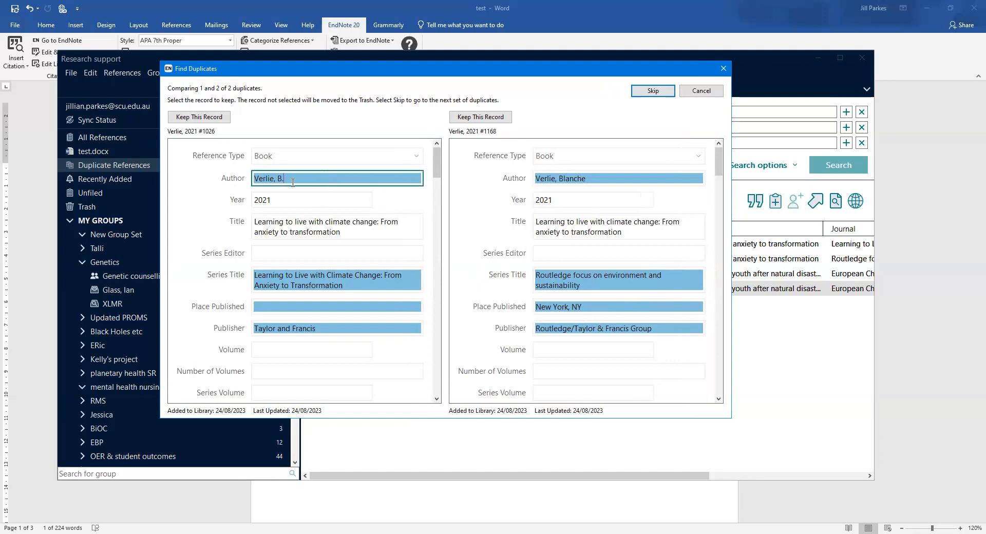
pyautogui.press('BackSpace')
pyautogui.write('lie, BLanche')
# Compare the remaining fields of the two 2021 book duplicates down to the file attachments and keep record #1026
pyautogui.scroll(-2, 424, 255)
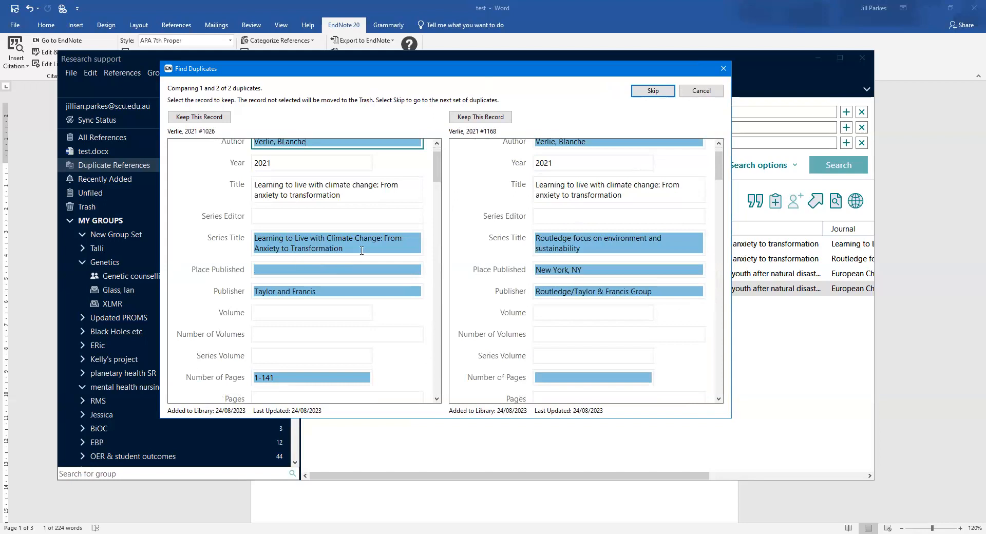
pyautogui.scroll(-1, 419, 251)
pyautogui.scroll(-7, 403, 247)
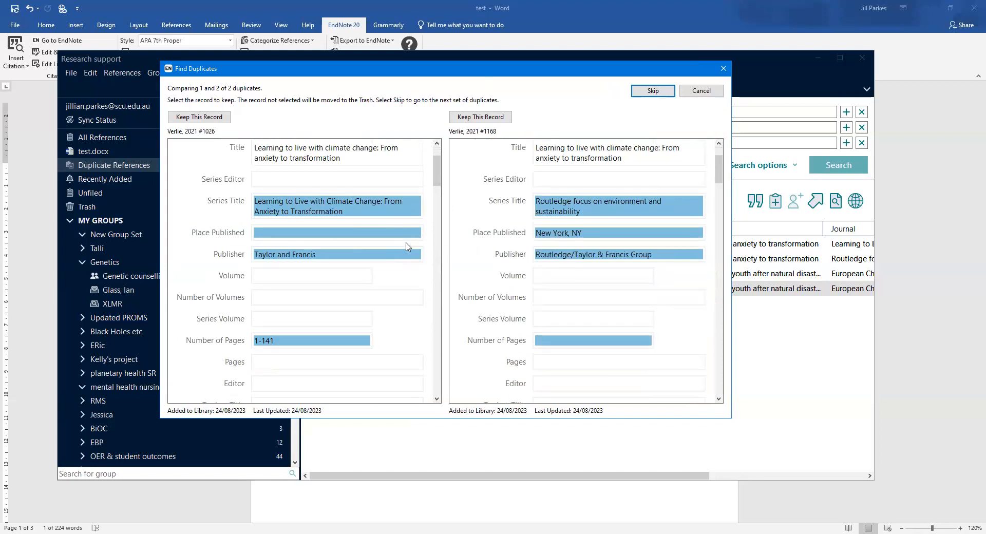
pyautogui.scroll(-9, 409, 245)
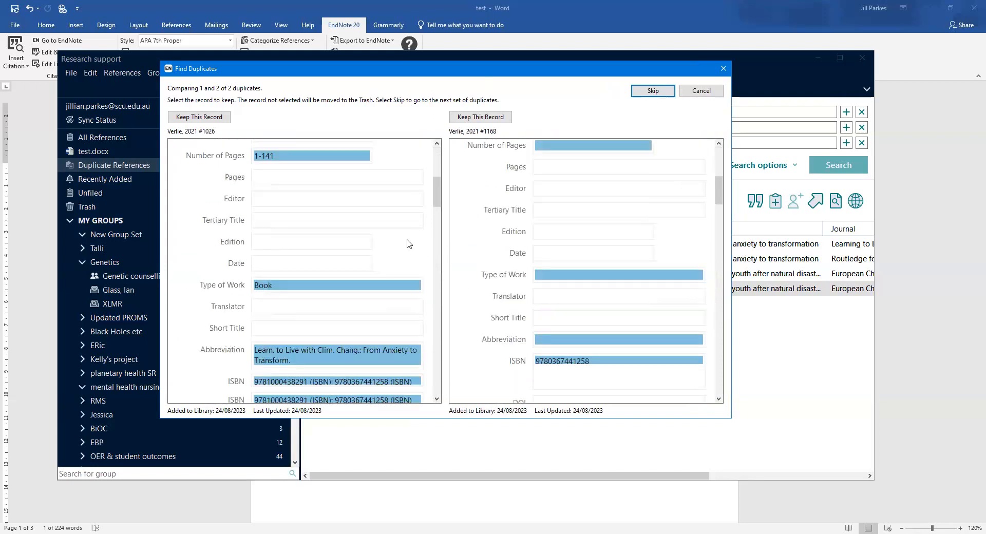
pyautogui.scroll(-2, 407, 241)
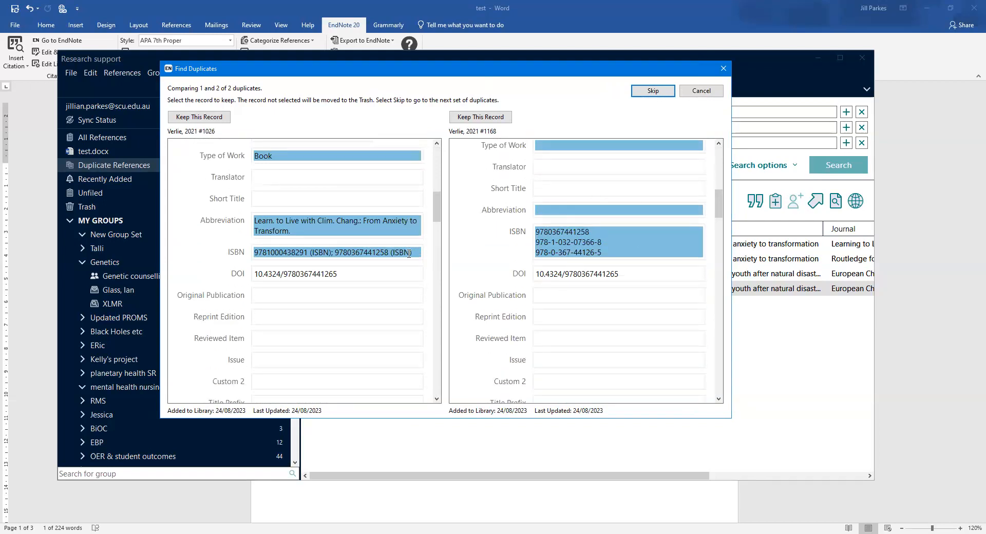
pyautogui.scroll(-14, 409, 251)
pyautogui.scroll(-15, 408, 252)
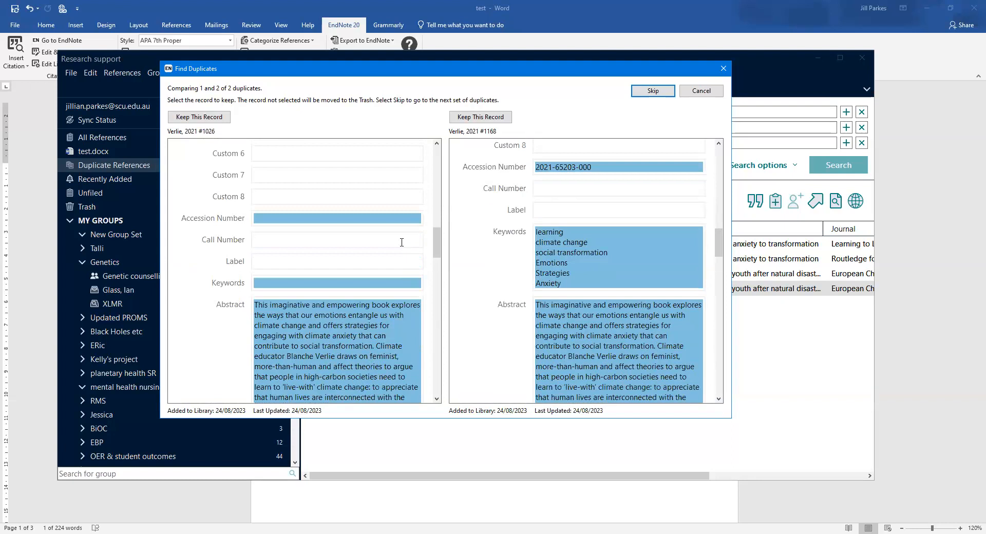
pyautogui.scroll(-15, 242, 244)
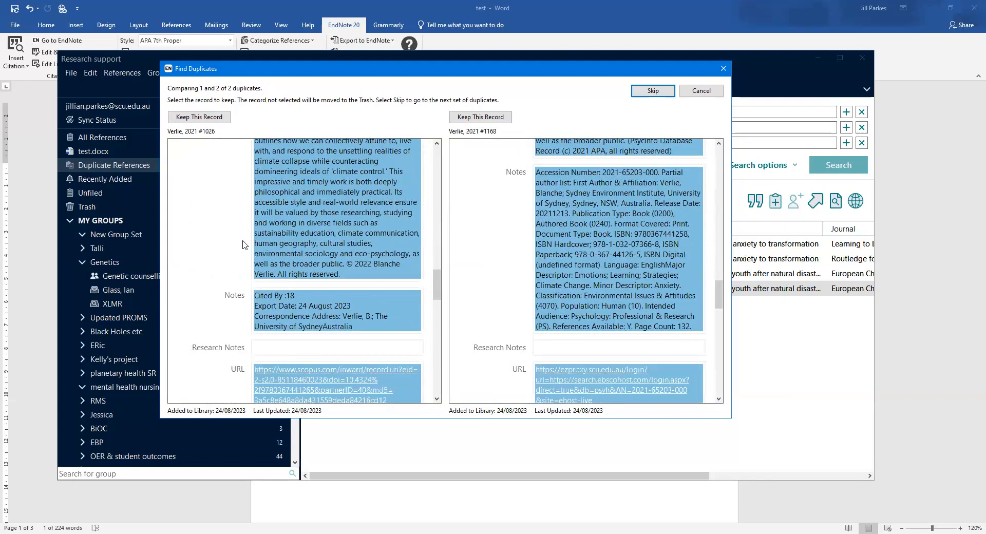
pyautogui.scroll(-9, 198, 239)
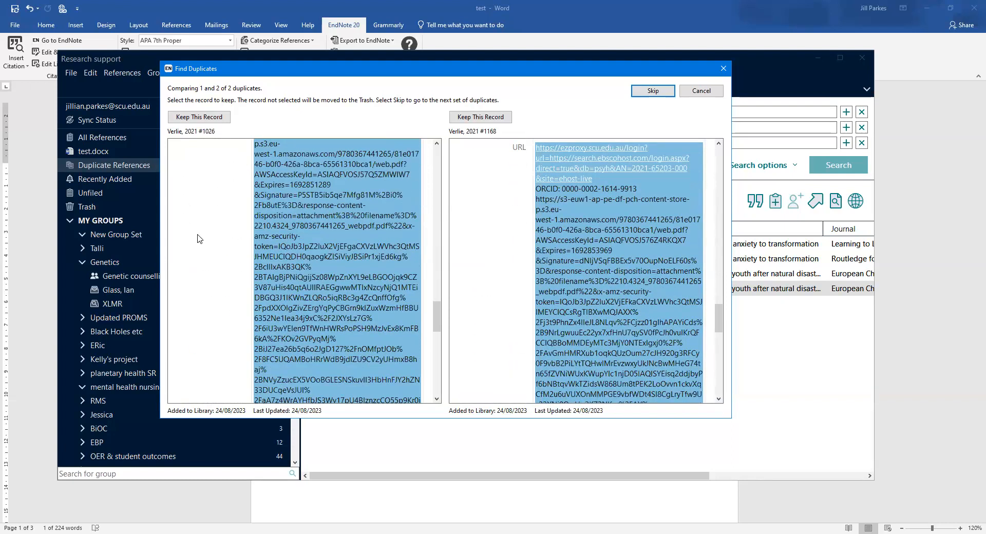
pyautogui.scroll(-10, 211, 240)
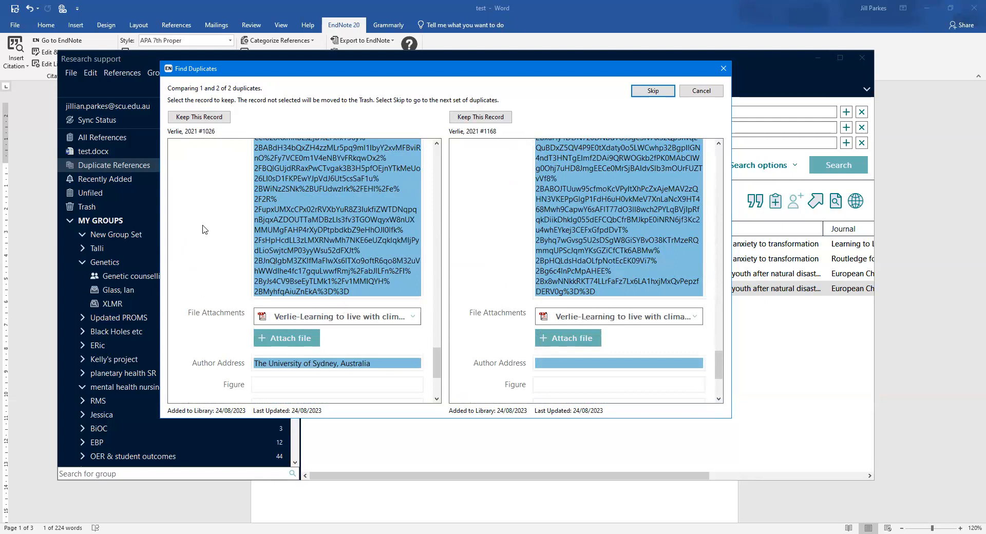
pyautogui.scroll(4, 190, 220)
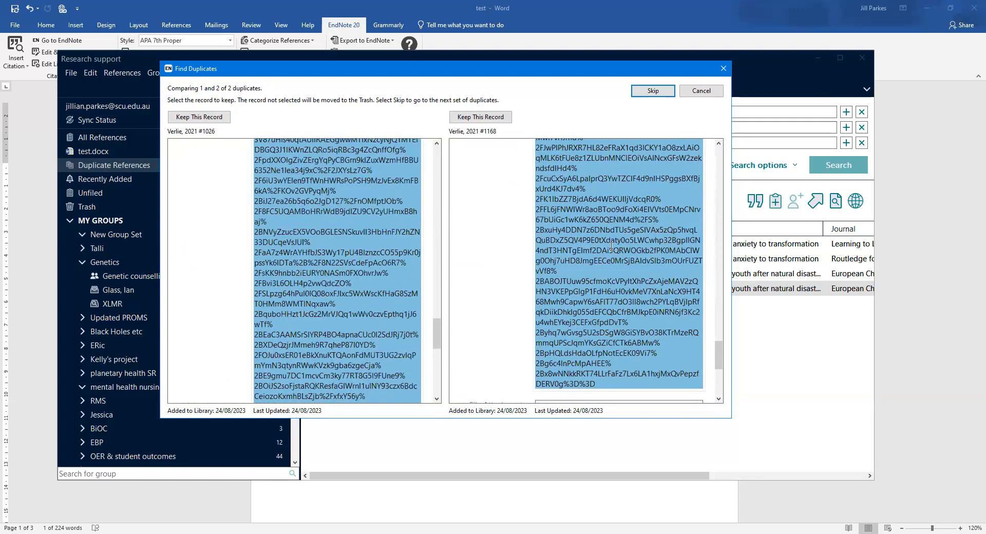
pyautogui.scroll(3, 611, 247)
pyautogui.click(188, 119)
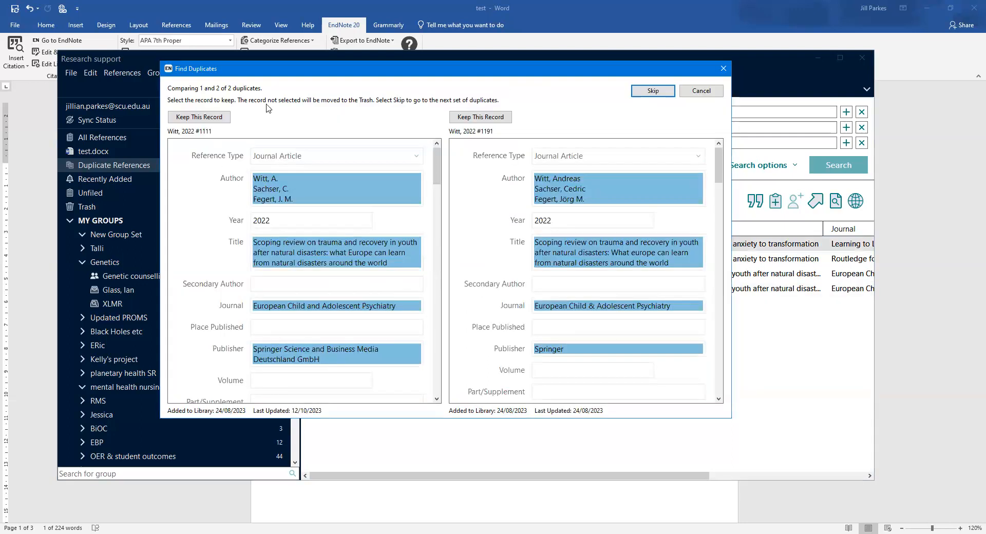
# Copy the full author names from journal article record #1191 over the abbreviated authors in duplicate #1111
pyautogui.moveTo(290, 69); pyautogui.dragTo(292, 69)
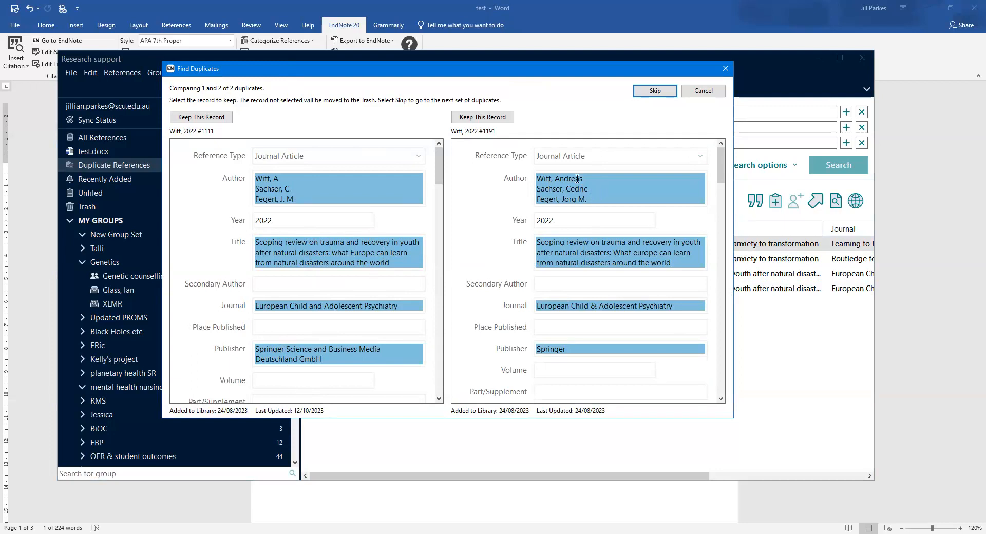
pyautogui.click(336, 184)
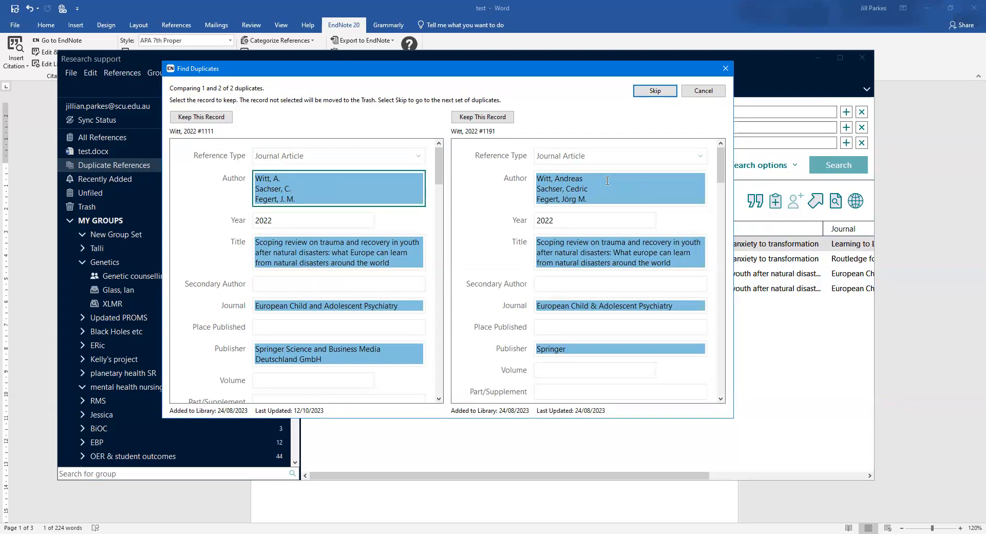
pyautogui.moveTo(605, 192); pyautogui.dragTo(559, 181)
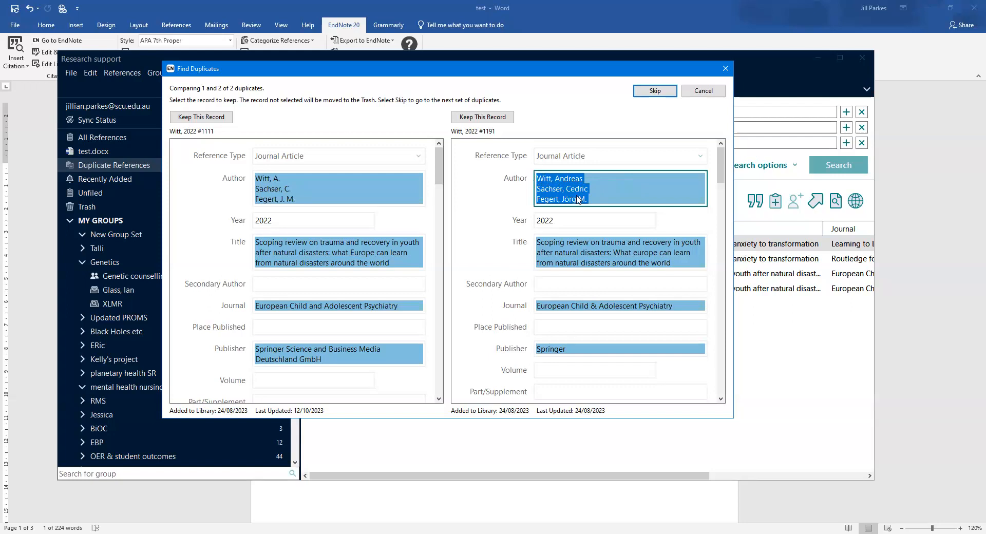
pyautogui.moveTo(338, 198); pyautogui.dragTo(264, 178)
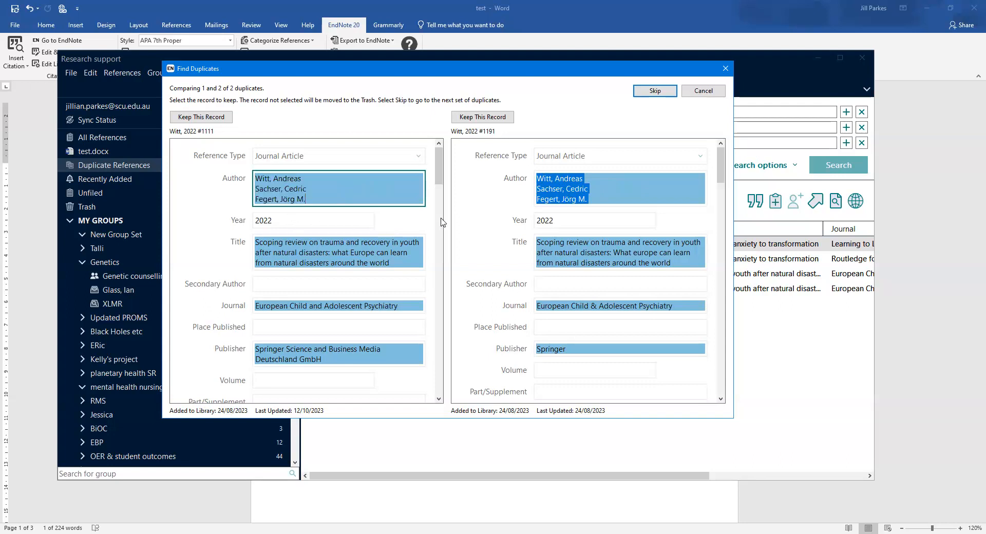
# Compare the remaining fields of the two 2022 journal article duplicates and keep record #1111
pyautogui.scroll(-3, 439, 202)
pyautogui.moveTo(439, 203); pyautogui.dragTo(435, 403)
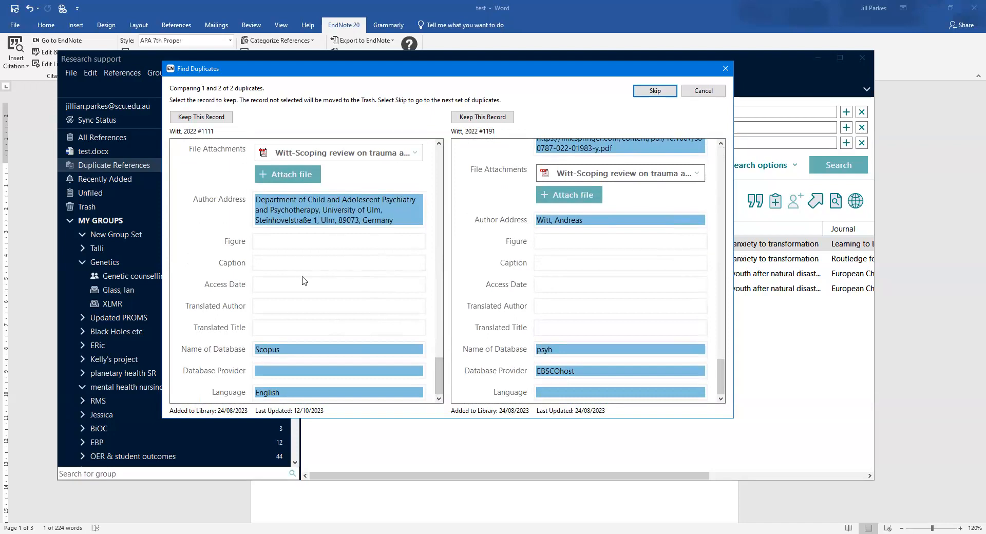
pyautogui.click(196, 116)
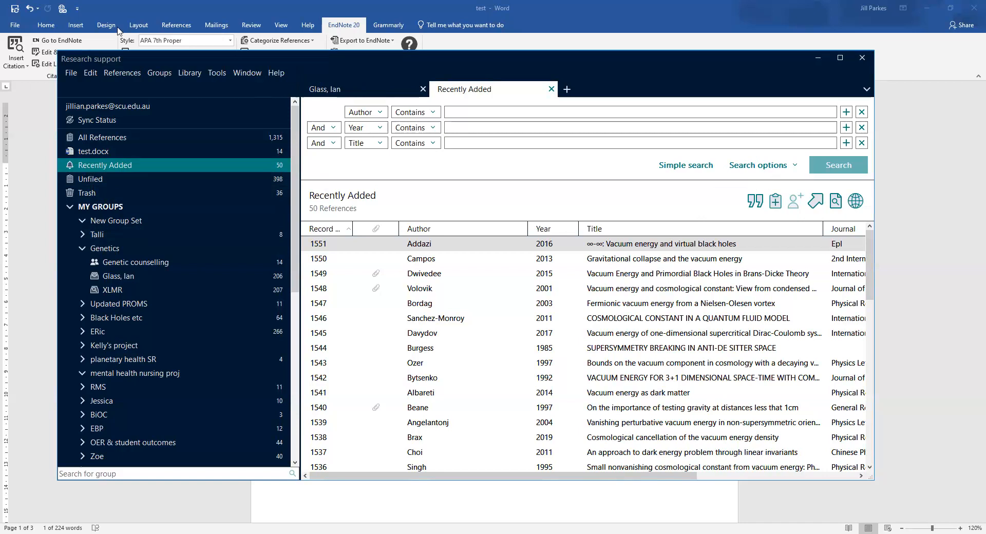
# Open the library's Sync Status and examine the sync details for pending changes and errors
pyautogui.moveTo(310, 69); pyautogui.dragTo(307, 73)
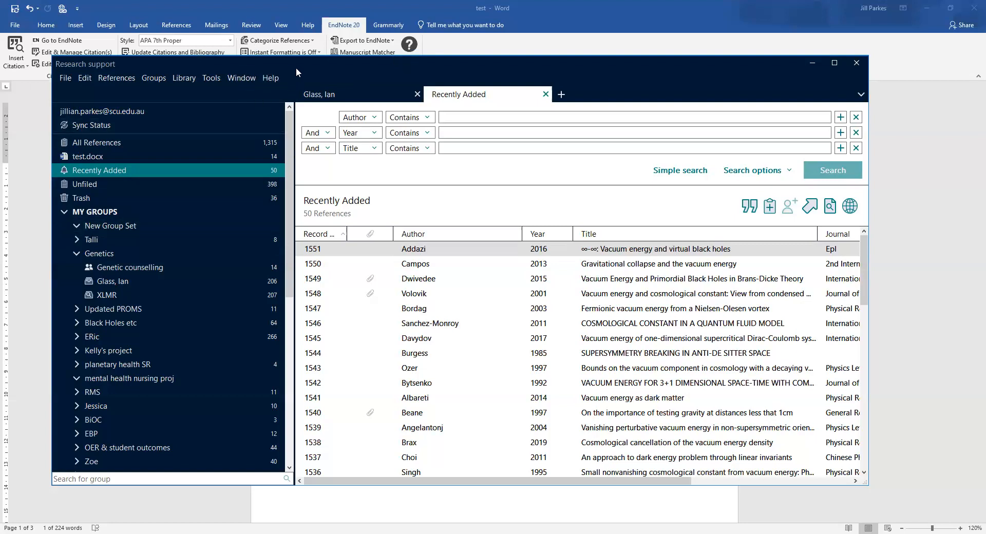
pyautogui.click(127, 128)
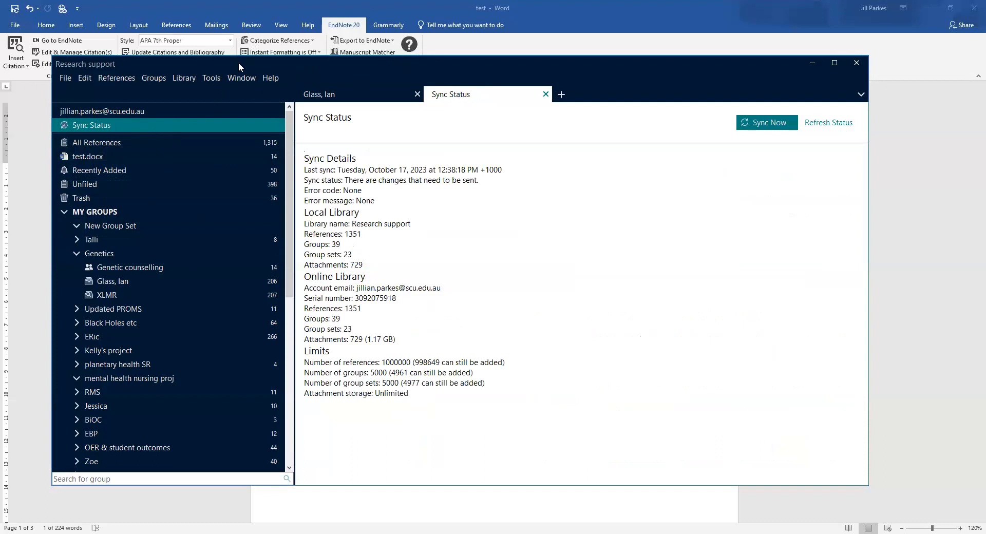
pyautogui.moveTo(238, 63); pyautogui.dragTo(240, 69)
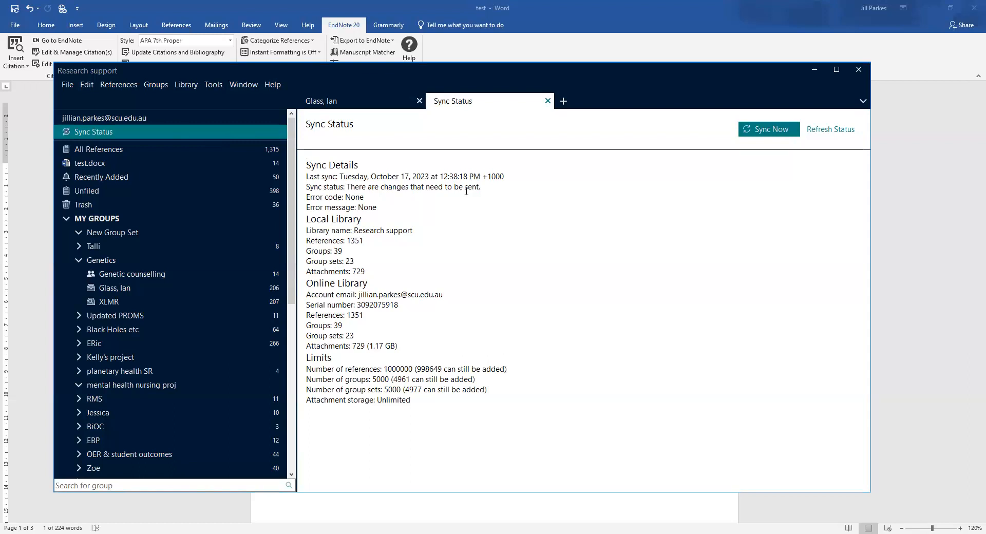
pyautogui.moveTo(307, 166); pyautogui.dragTo(357, 167)
pyautogui.click(348, 187)
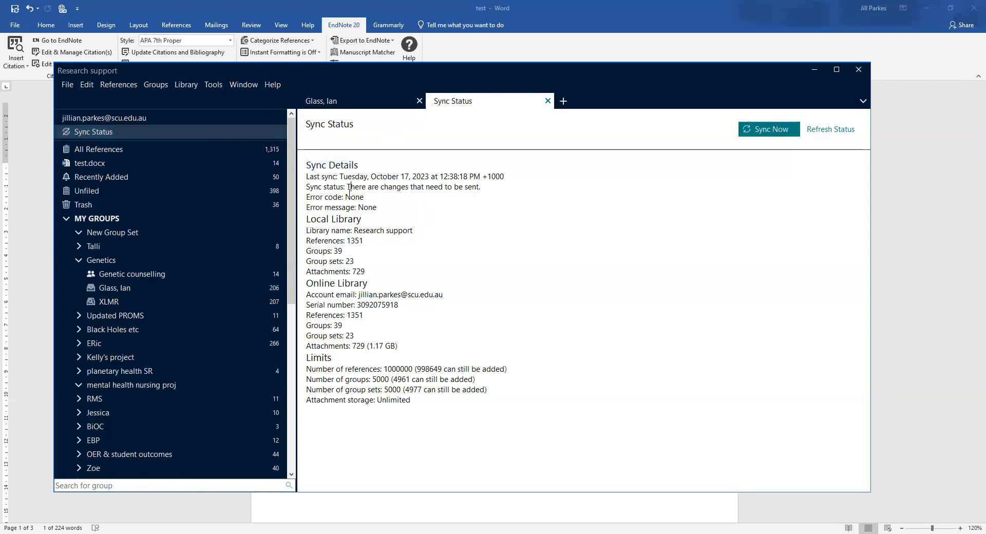
pyautogui.click(375, 208)
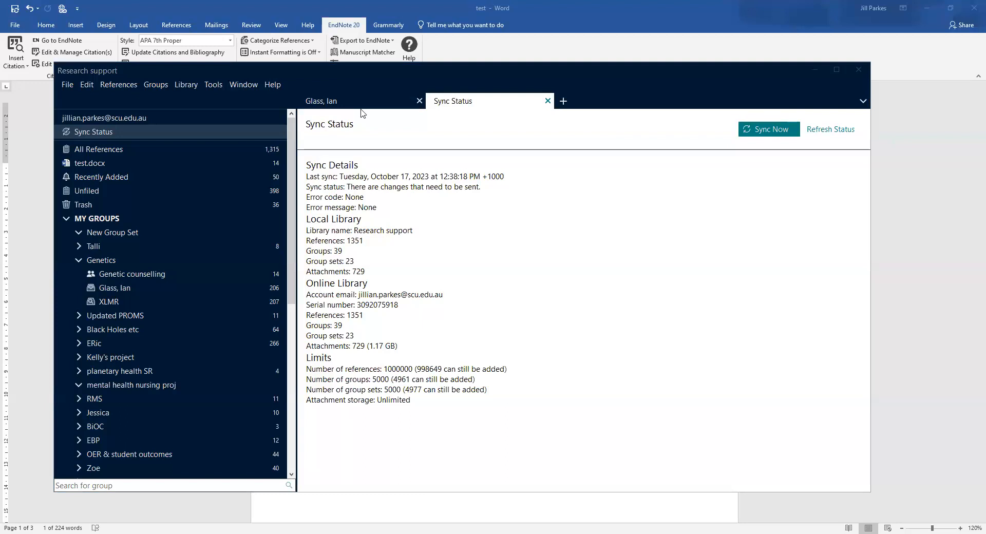
# Switch to Chrome and open the online EndNote library at myendnoteweb.com/EndNoteWeb.html
pyautogui.click(309, 533)
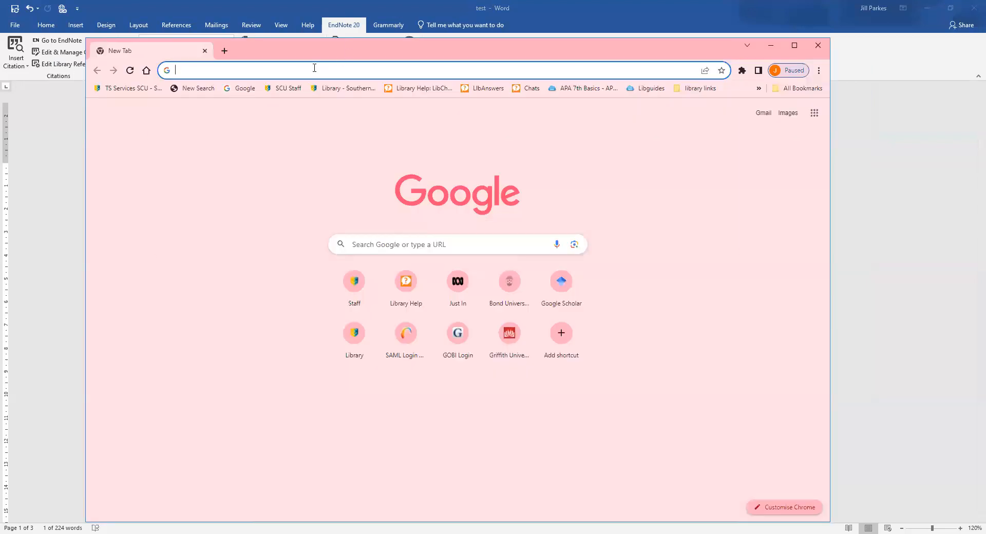
pyautogui.click(314, 68)
pyautogui.write('myendnoteweb.com/EndNoteWeb.html')
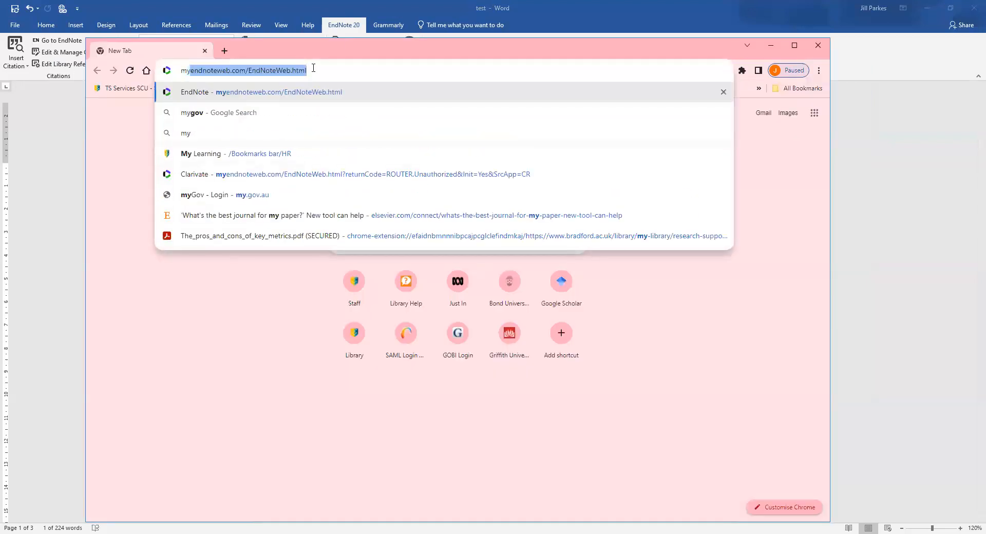
pyautogui.press('Return')
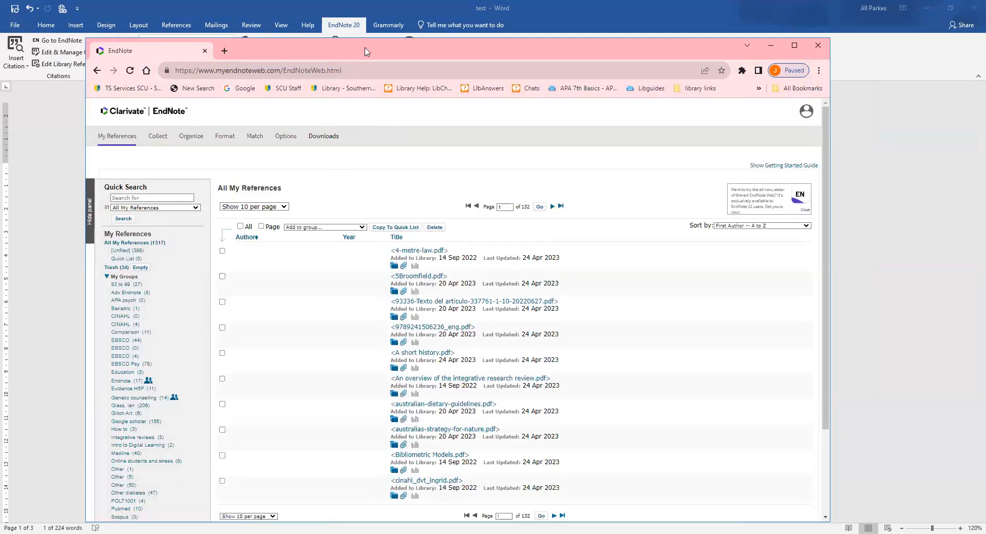
pyautogui.moveTo(365, 52); pyautogui.dragTo(387, 26)
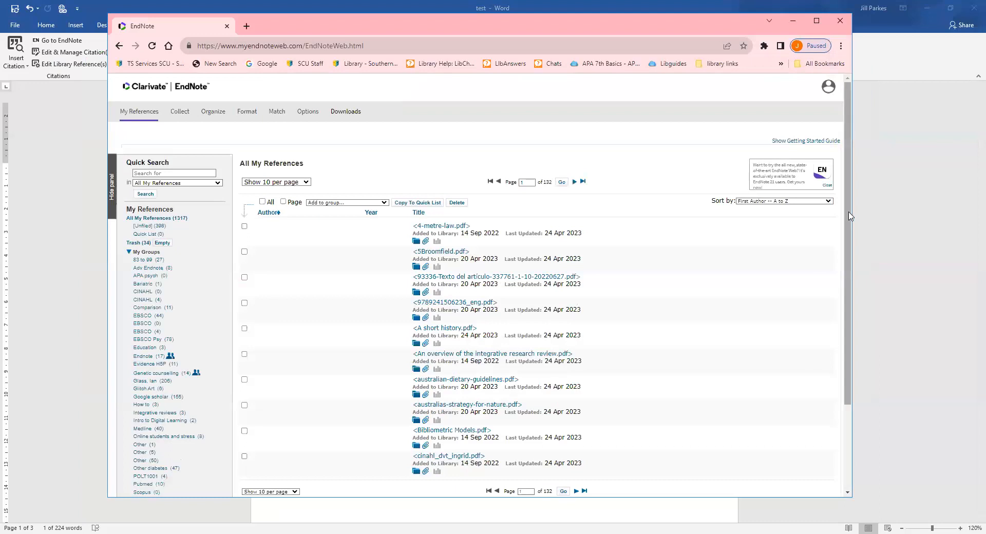
# Look through the online library's references and group list, including the groups shared by others
pyautogui.moveTo(852, 212); pyautogui.dragTo(914, 212)
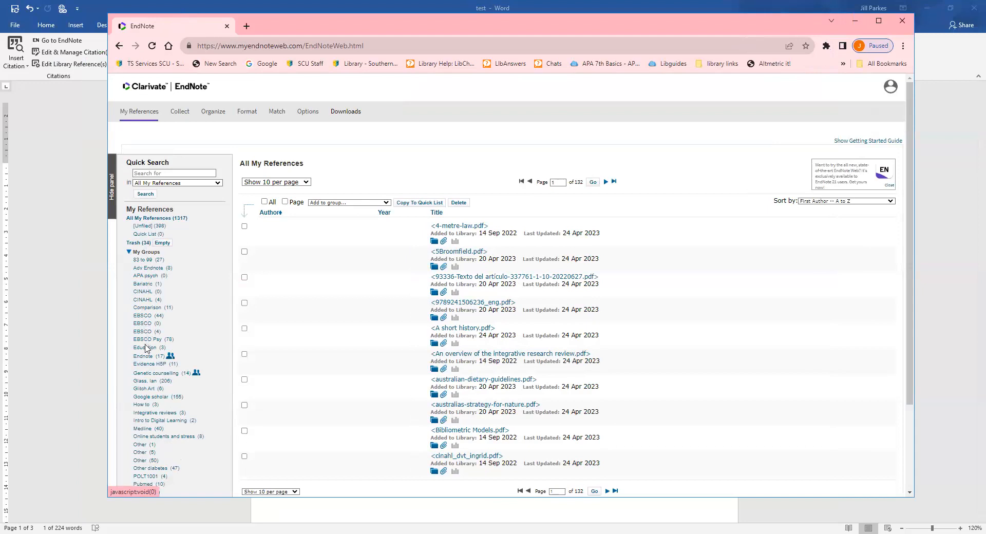
pyautogui.scroll(-2, 146, 351)
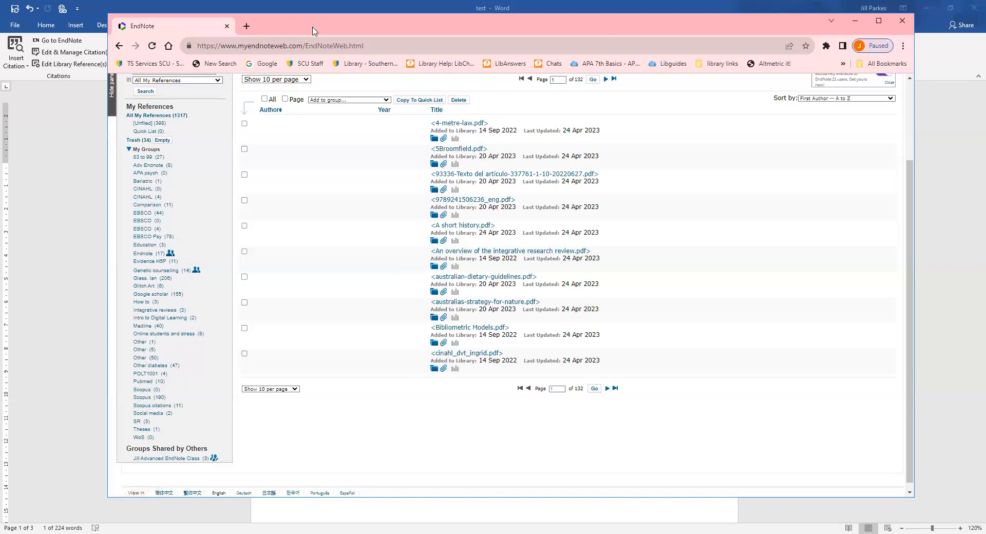
pyautogui.moveTo(309, 32); pyautogui.dragTo(299, 43)
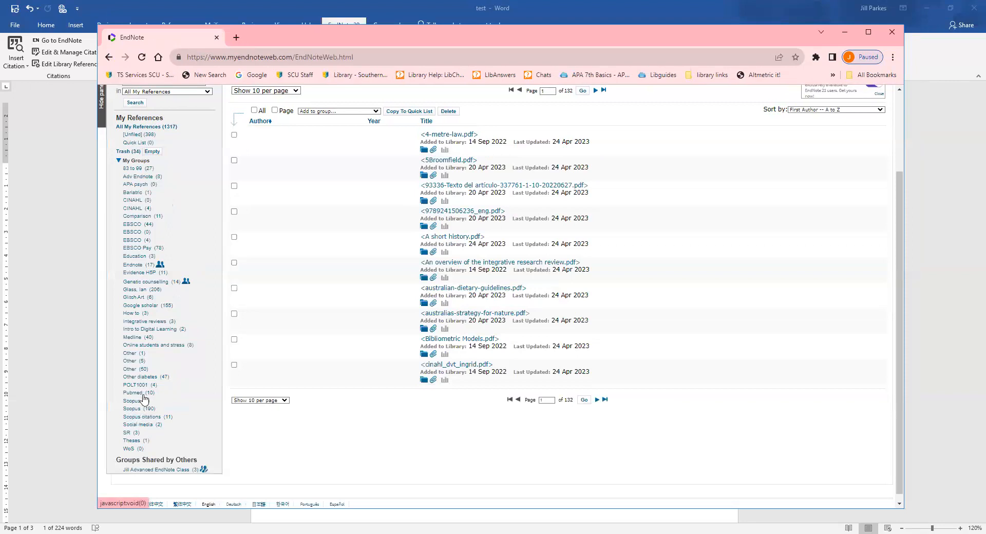
pyautogui.scroll(3, 164, 319)
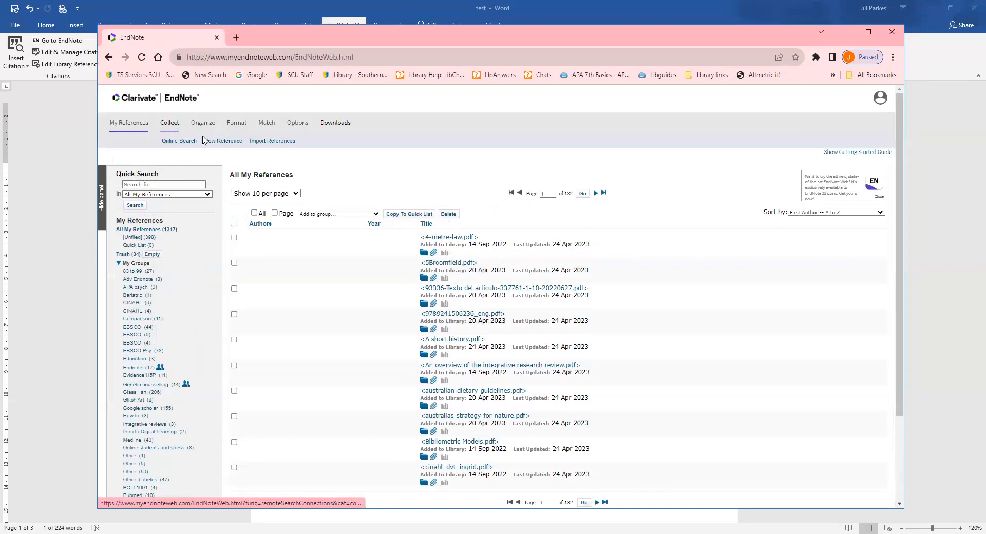
# Manage sharing for the online Endnote group, adding a second colleague's e-mail address and giving both collaborators Read & Write access
pyautogui.moveTo(207, 131)
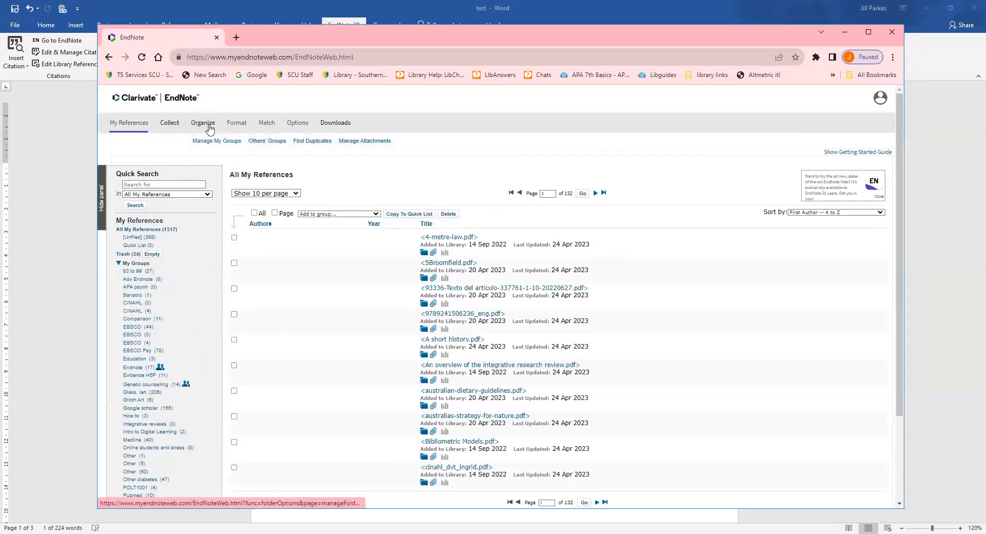
pyautogui.click(208, 143)
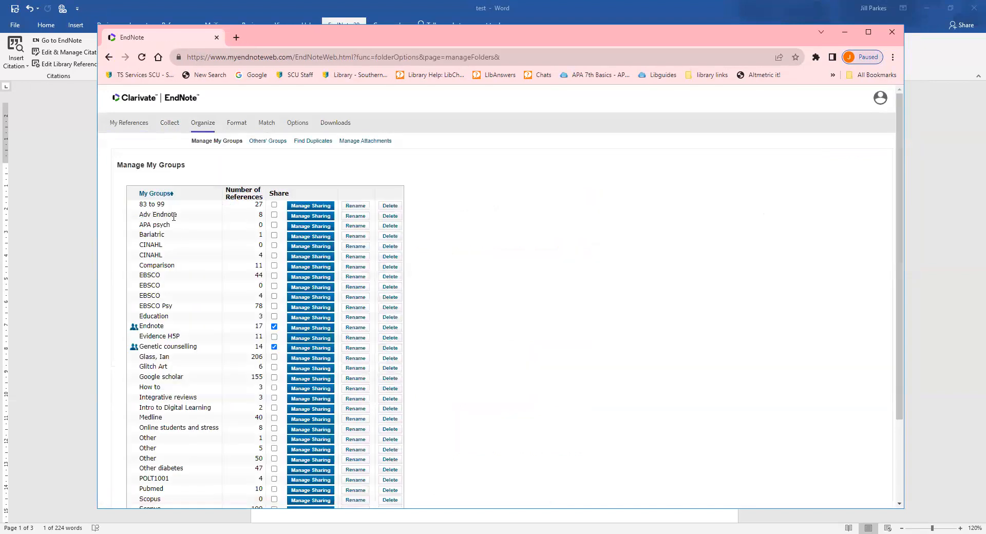
pyautogui.scroll(-1, 174, 226)
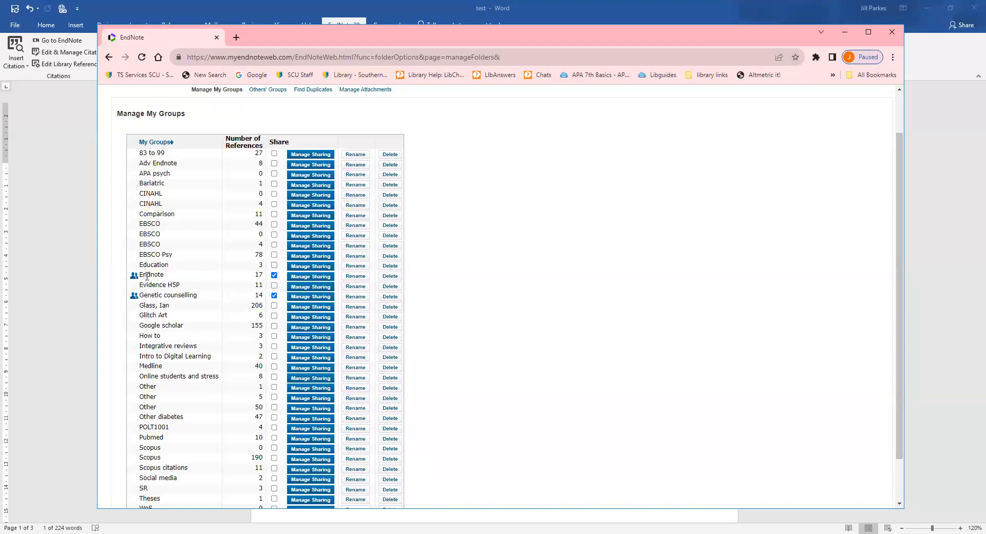
pyautogui.click(309, 280)
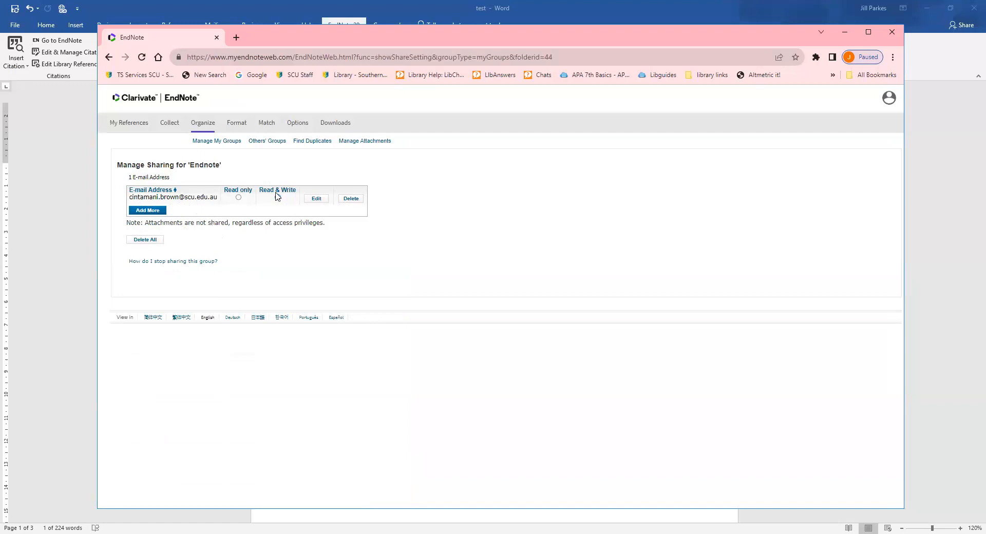
pyautogui.click(238, 198)
pyautogui.click(278, 198)
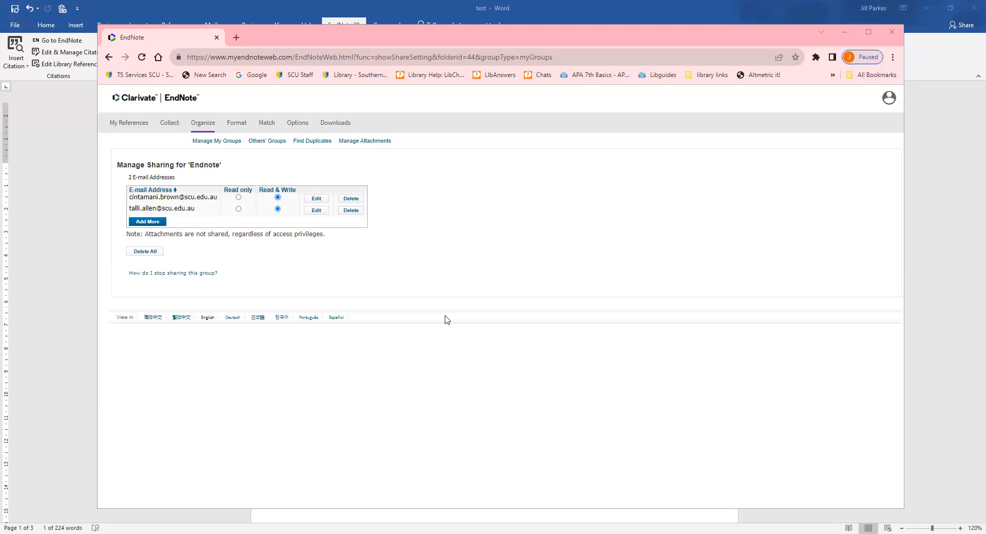
pyautogui.click(430, 346)
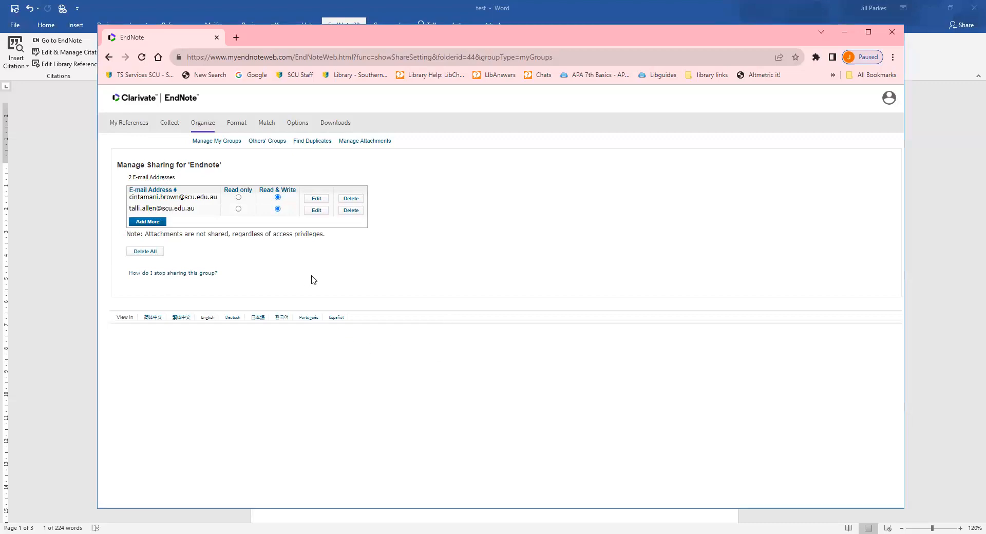
# Return to all references in the online library and check the shared groups in the group list
pyautogui.click(139, 125)
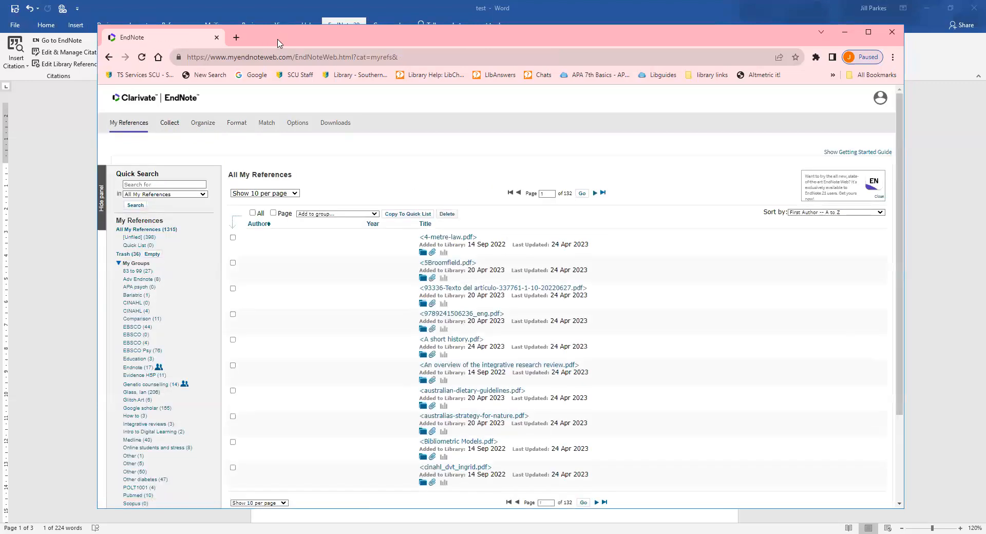
pyautogui.moveTo(280, 43); pyautogui.dragTo(271, 33)
pyautogui.scroll(-2, 141, 244)
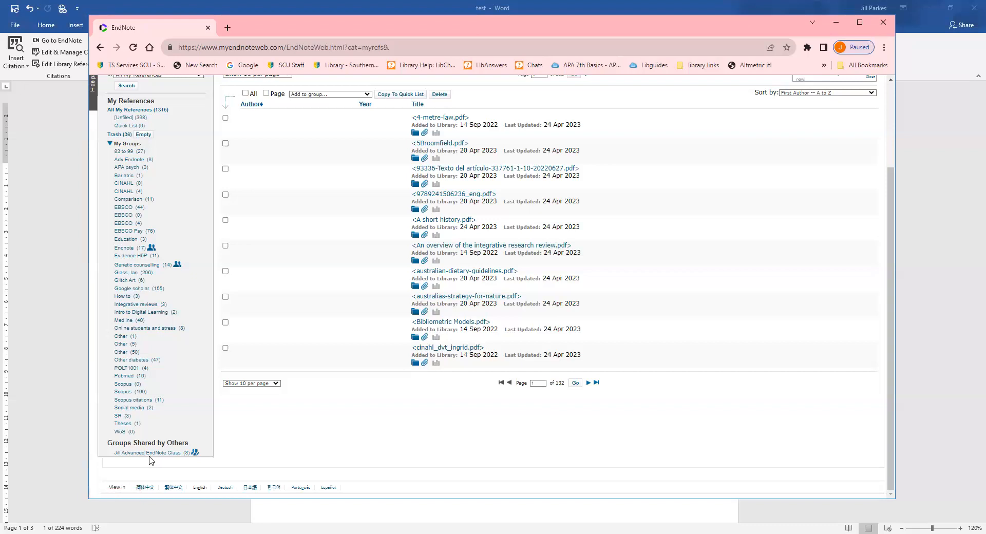
pyautogui.scroll(2, 338, 305)
pyautogui.scroll(-2, 284, 315)
pyautogui.scroll(2, 292, 303)
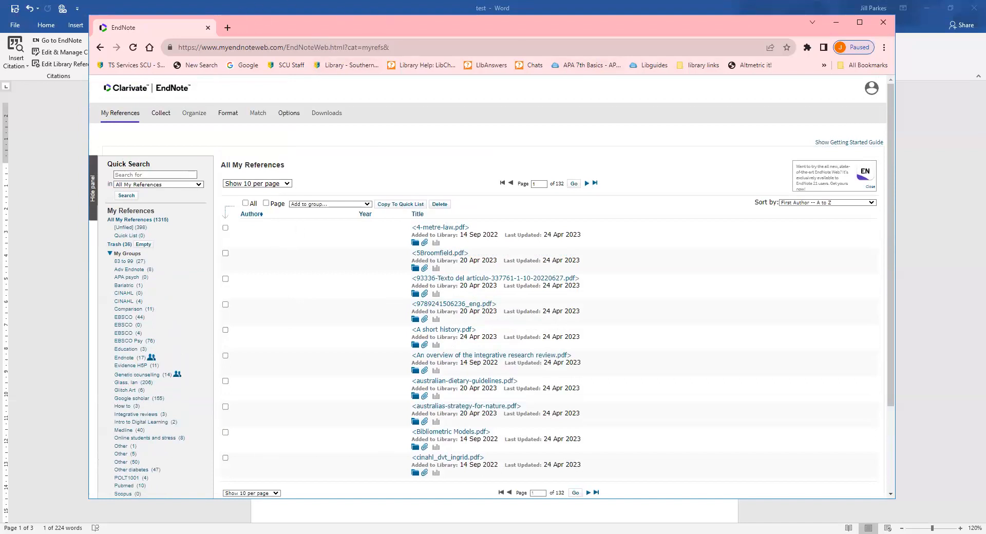
# Switch to desktop EndNote and examine the whole-library sharing options, including the invitation and permission settings
pyautogui.hotkey('alt', 'Tab')
pyautogui.click(95, 150)
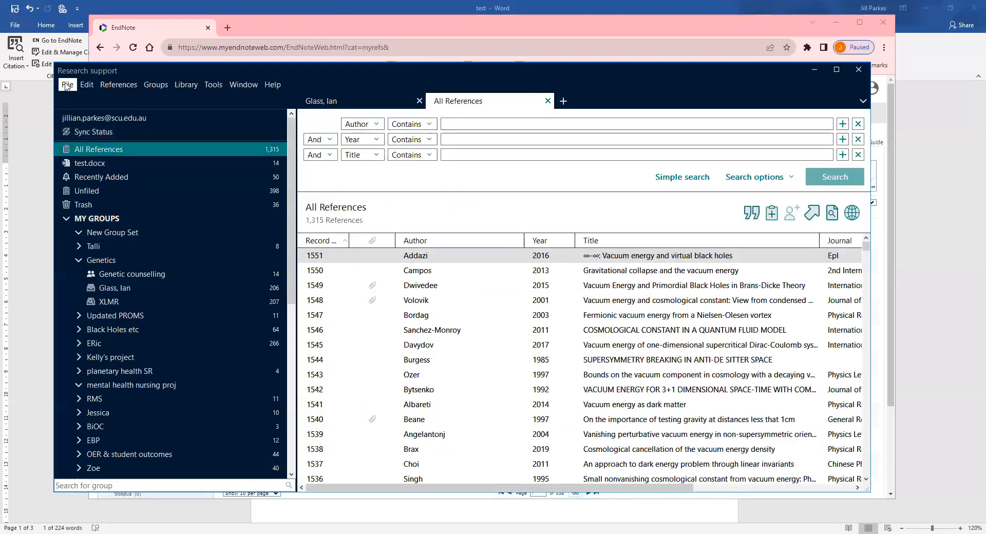
pyautogui.click(178, 89)
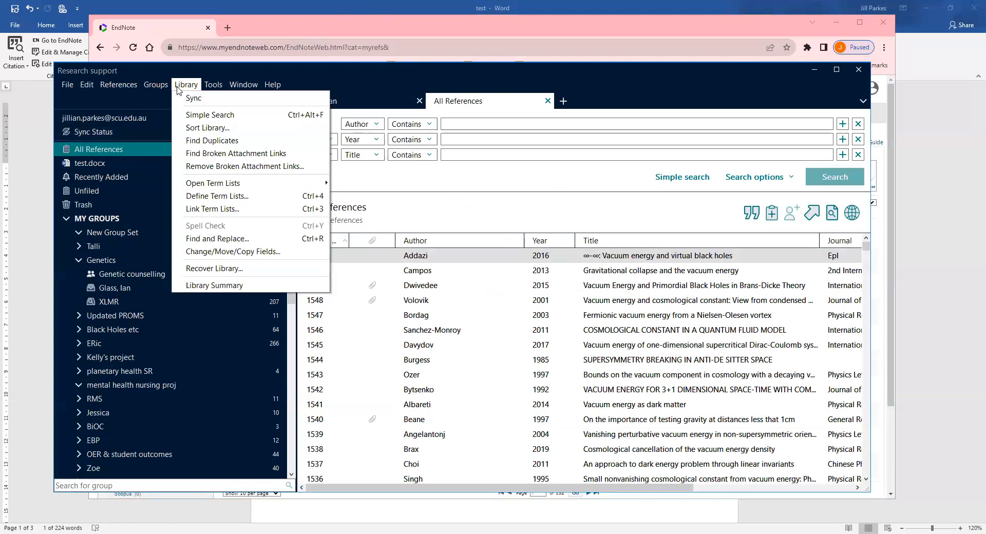
pyautogui.click(67, 87)
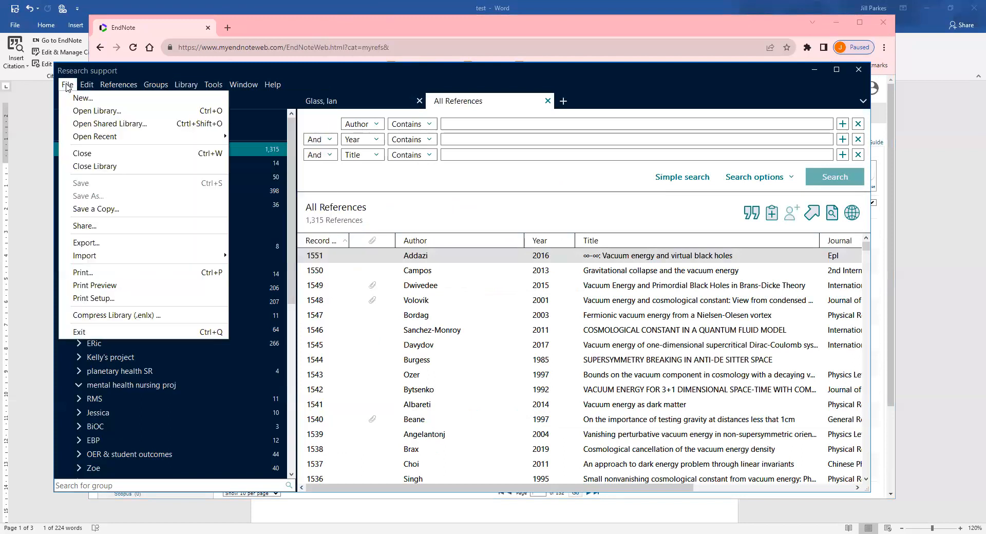
pyautogui.click(114, 230)
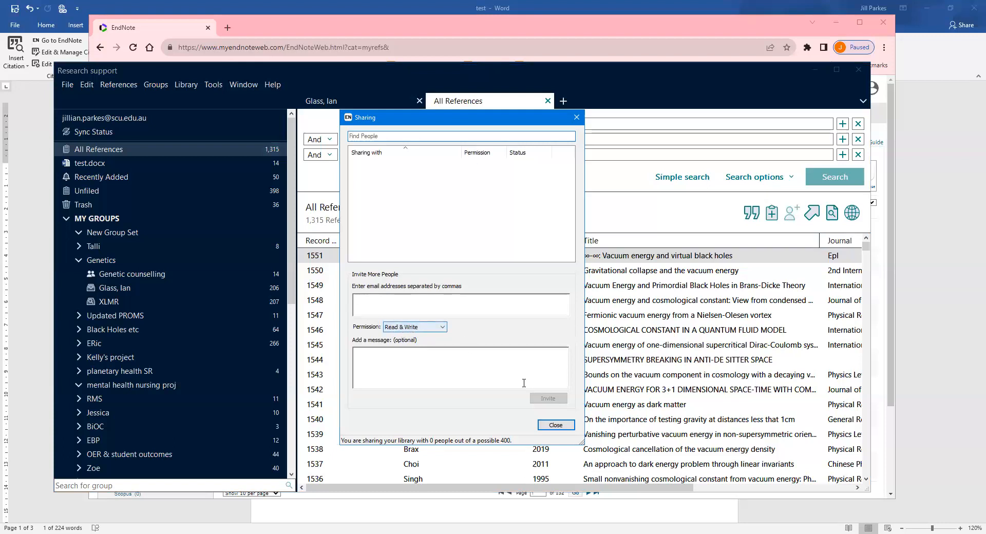
pyautogui.click(553, 427)
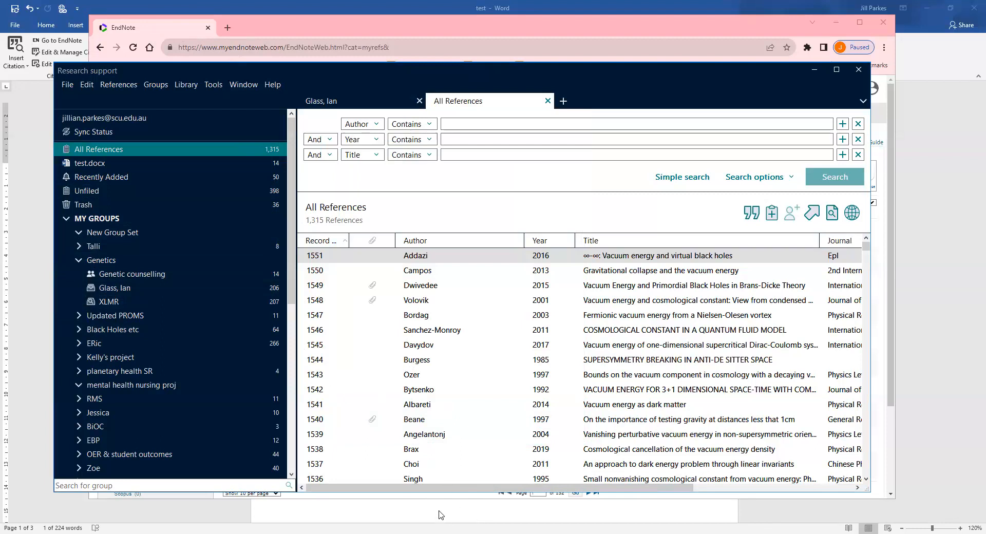
# Switch to Word and update the test document's citations and bibliography in the APA 7th Proper style
pyautogui.hotkey('alt', 'Tab')
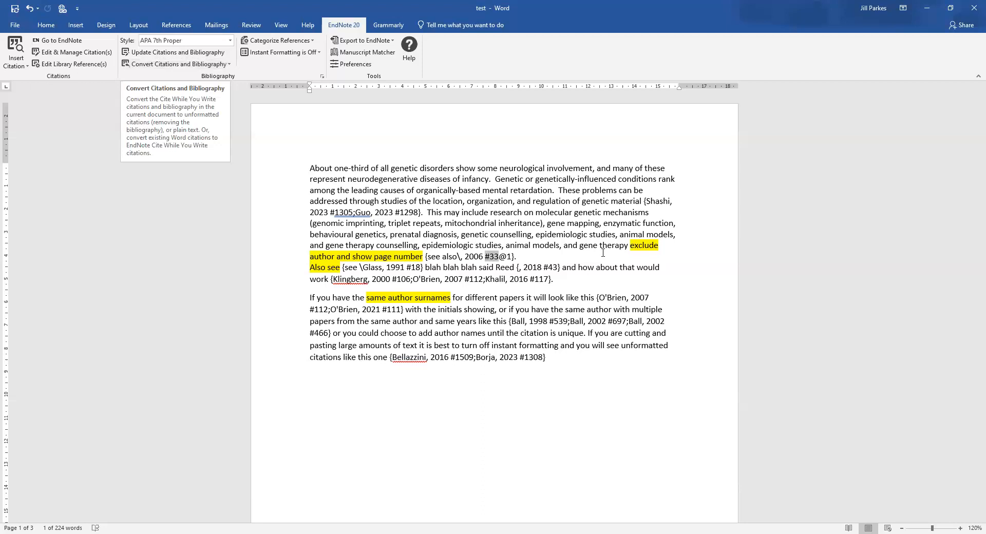
pyautogui.click(563, 421)
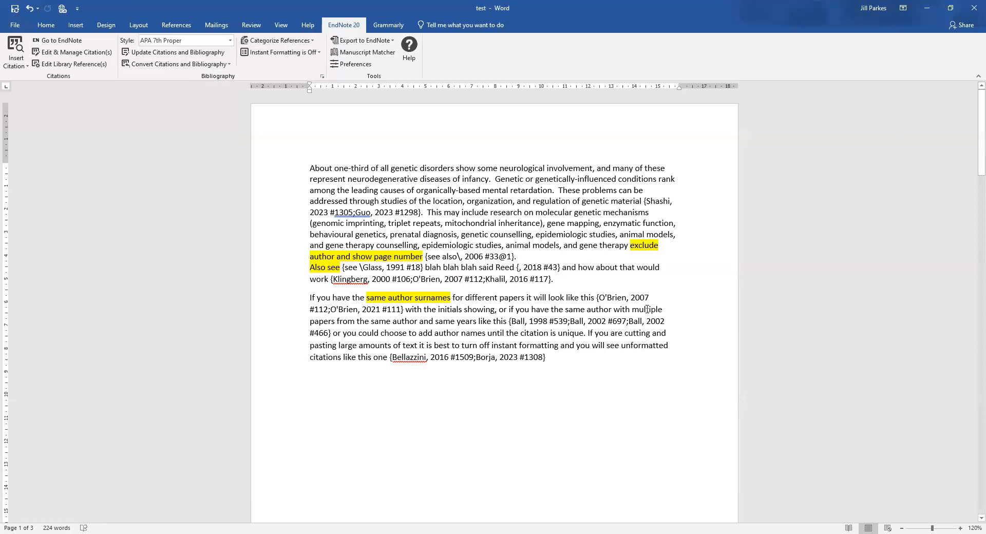
pyautogui.click(194, 66)
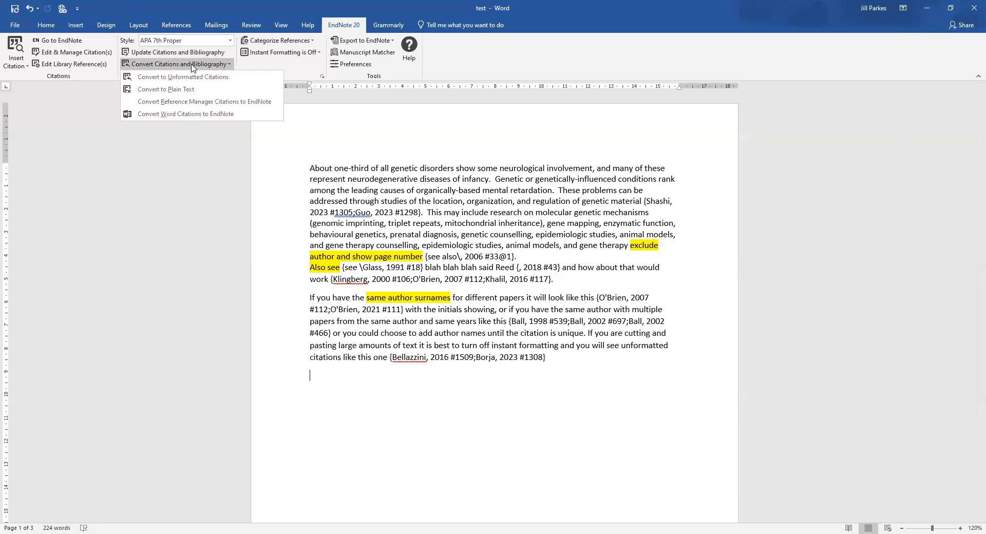
pyautogui.click(172, 58)
pyautogui.click(171, 56)
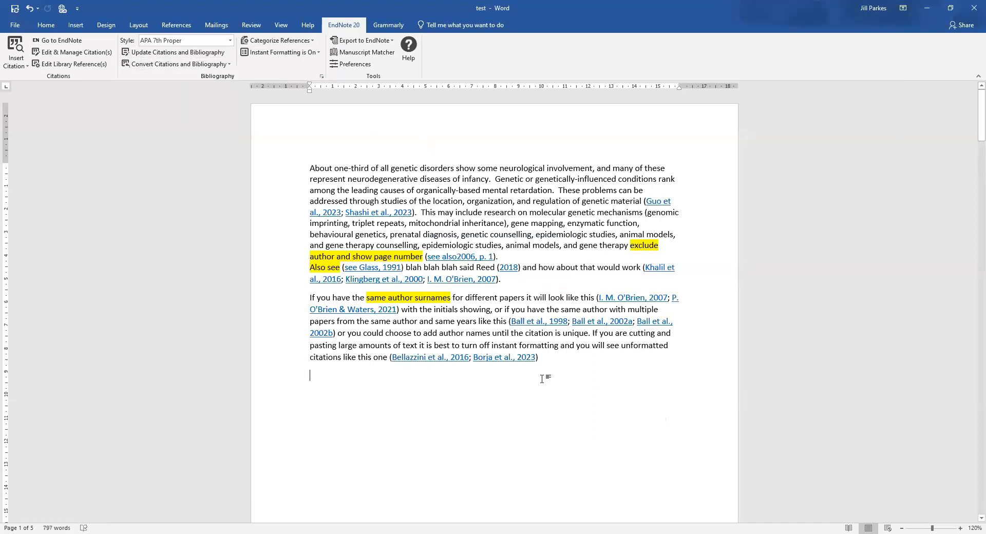
# Share the test document by e-mail as an attachment
pyautogui.click(15, 28)
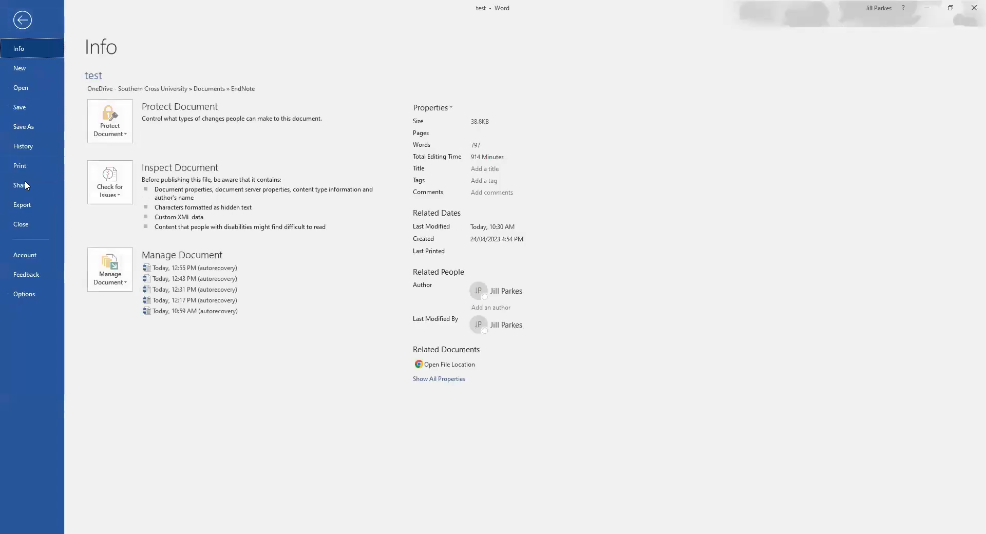
pyautogui.click(24, 183)
pyautogui.click(153, 167)
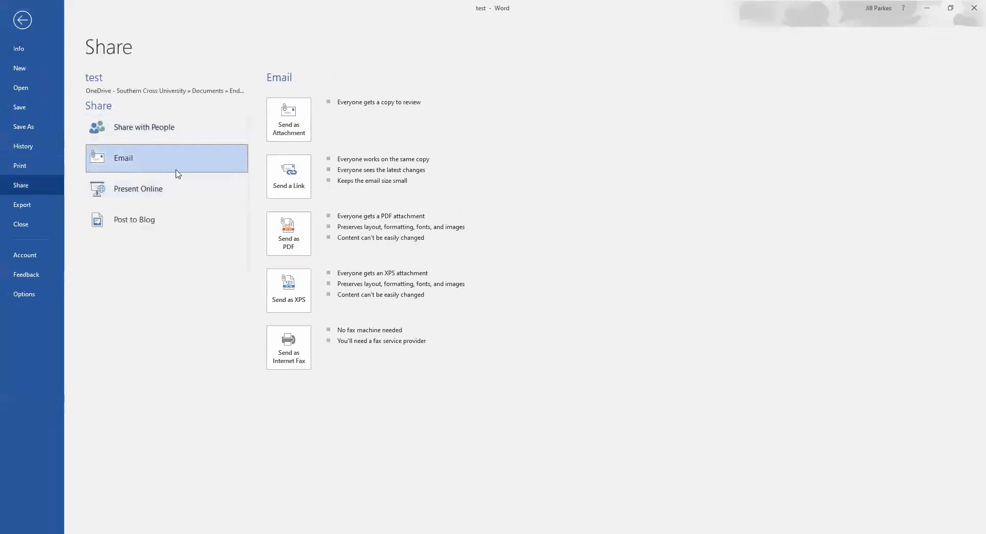
pyautogui.click(292, 129)
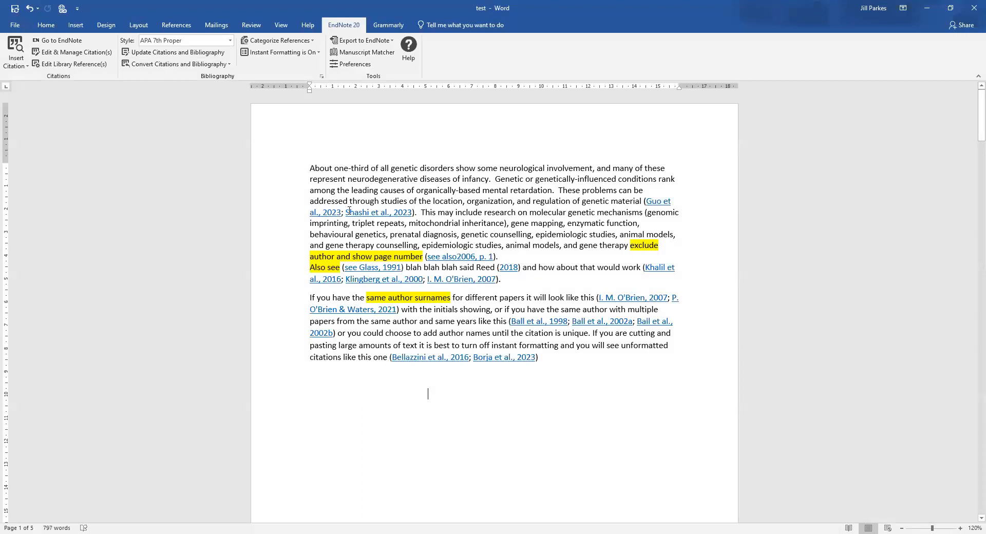
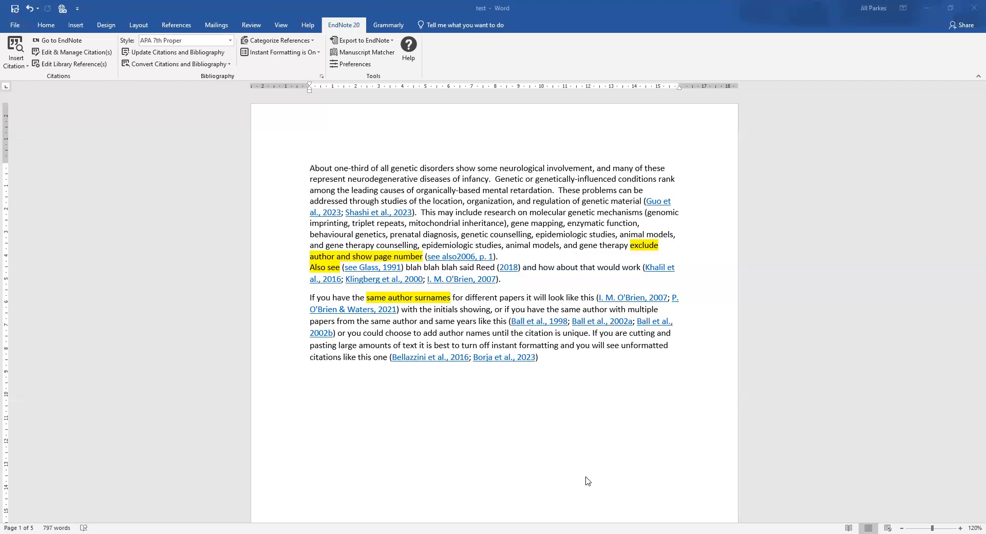
# Convert the test document's citations and bibliography to unformatted citations, and check the other conversion options
pyautogui.click(784, 491)
pyautogui.click(209, 65)
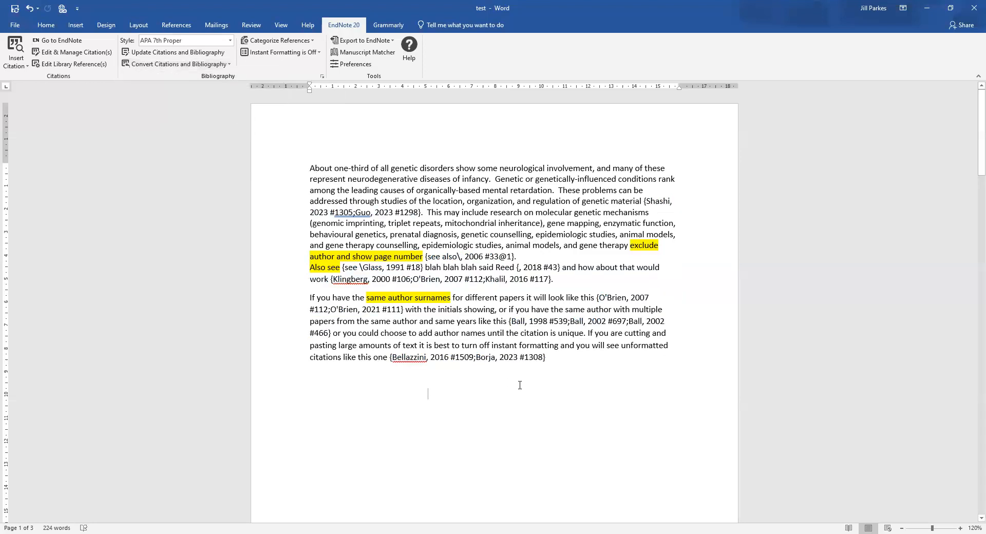
pyautogui.click(197, 68)
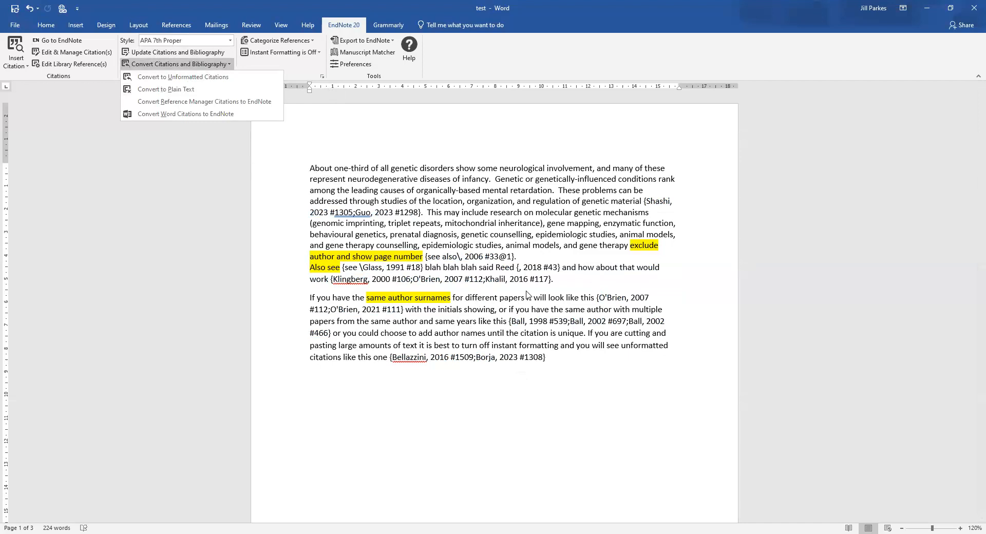
pyautogui.click(539, 395)
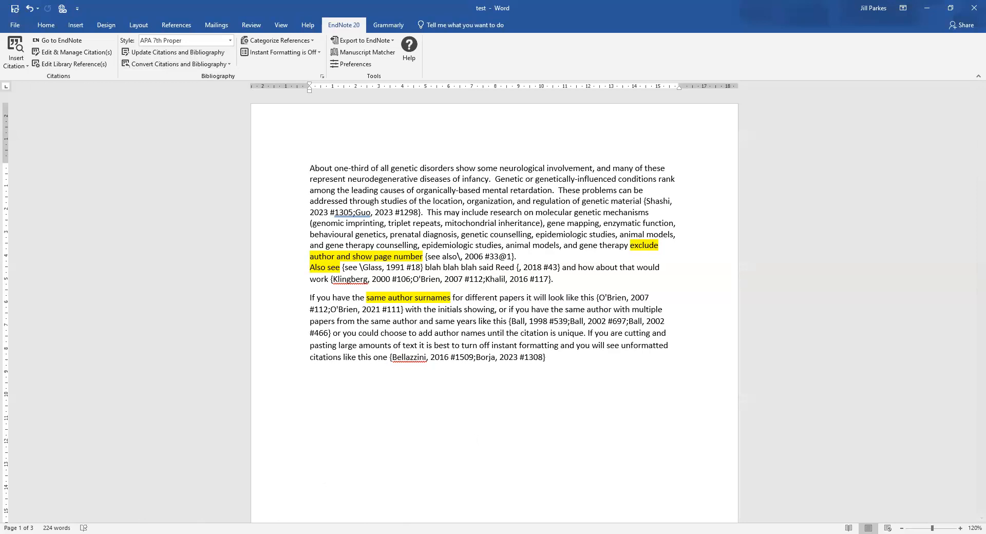
# Switch to desktop EndNote and open the library's Authors term list
pyautogui.hotkey('alt', 'Tab')
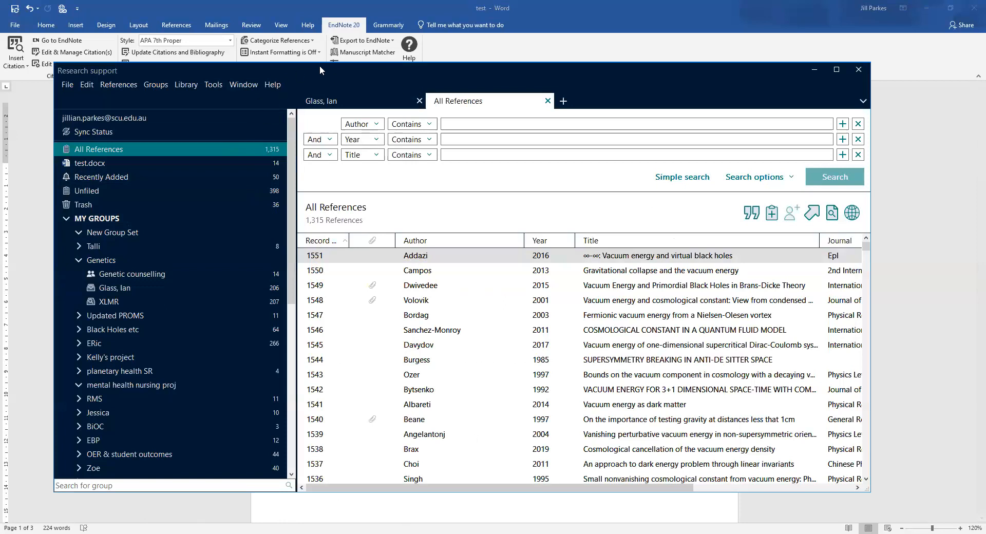
pyautogui.moveTo(337, 69); pyautogui.dragTo(339, 62)
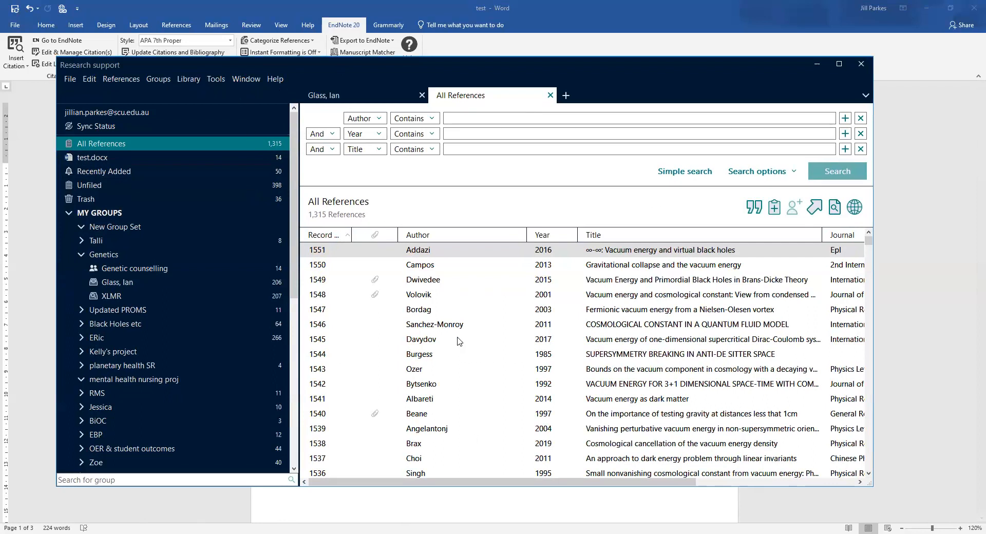
pyautogui.click(421, 296)
pyautogui.click(424, 325)
pyautogui.click(386, 397)
pyautogui.click(414, 385)
pyautogui.click(416, 370)
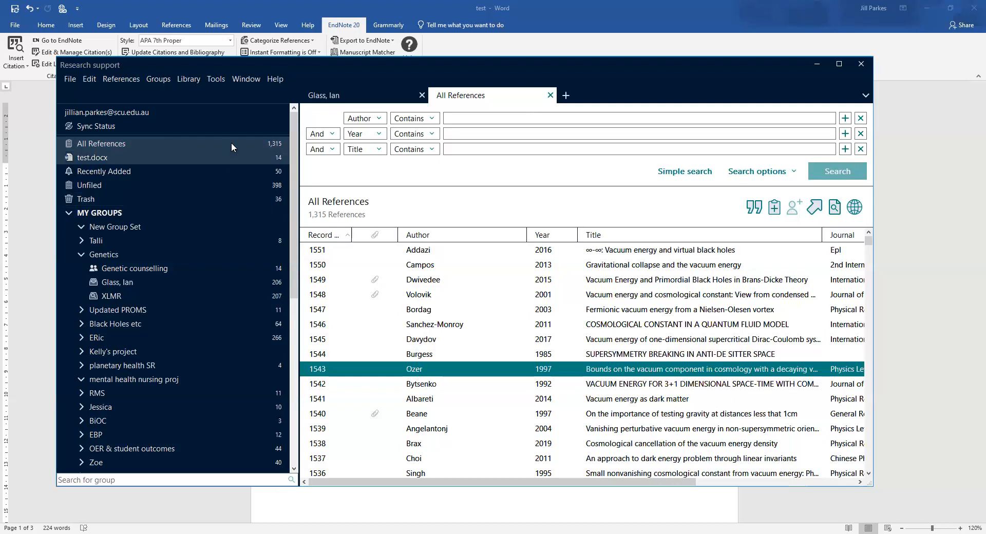
pyautogui.click(216, 80)
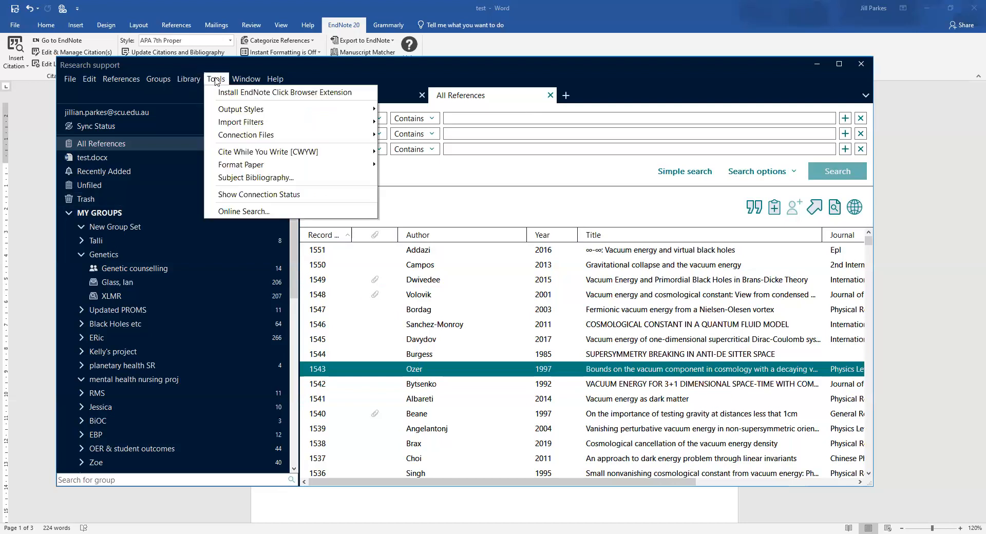
pyautogui.moveTo(190, 80)
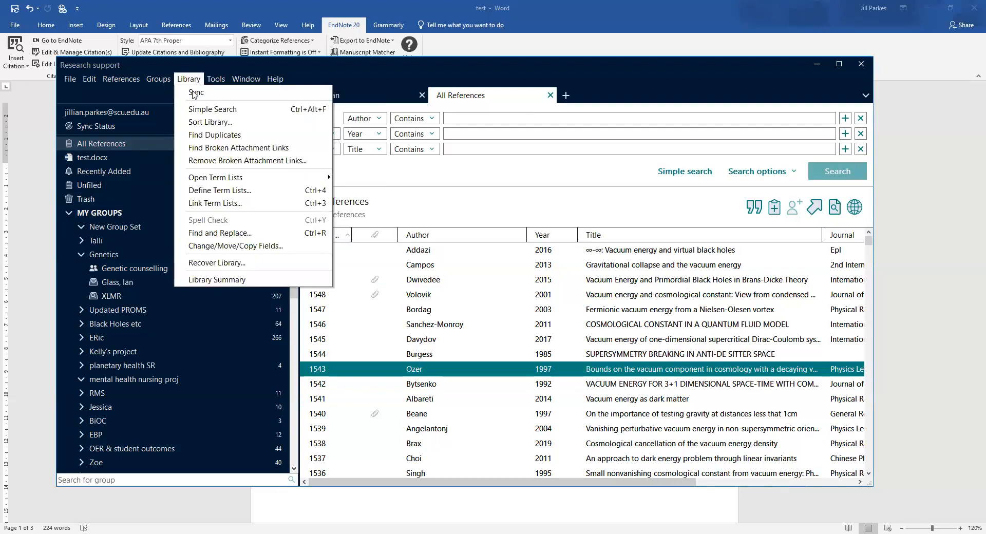
pyautogui.moveTo(319, 177)
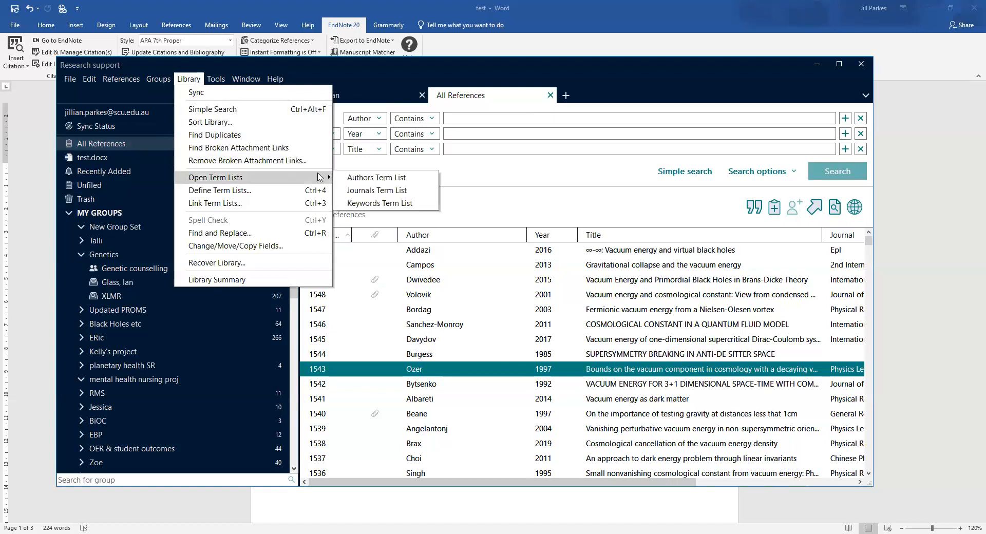
pyautogui.click(362, 181)
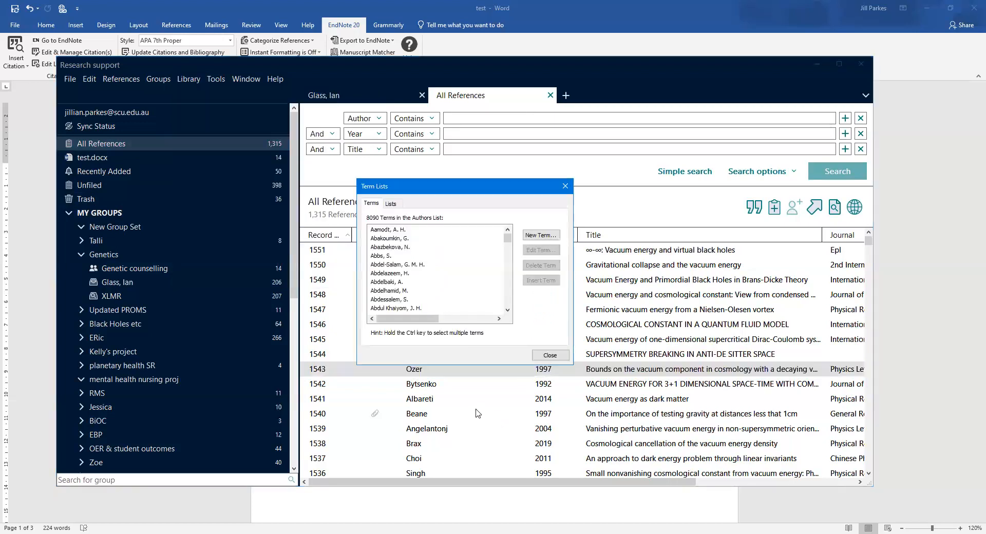
# Examine the Authors term list for author names that appear in more than one variant
pyautogui.moveTo(507, 238); pyautogui.dragTo(509, 245)
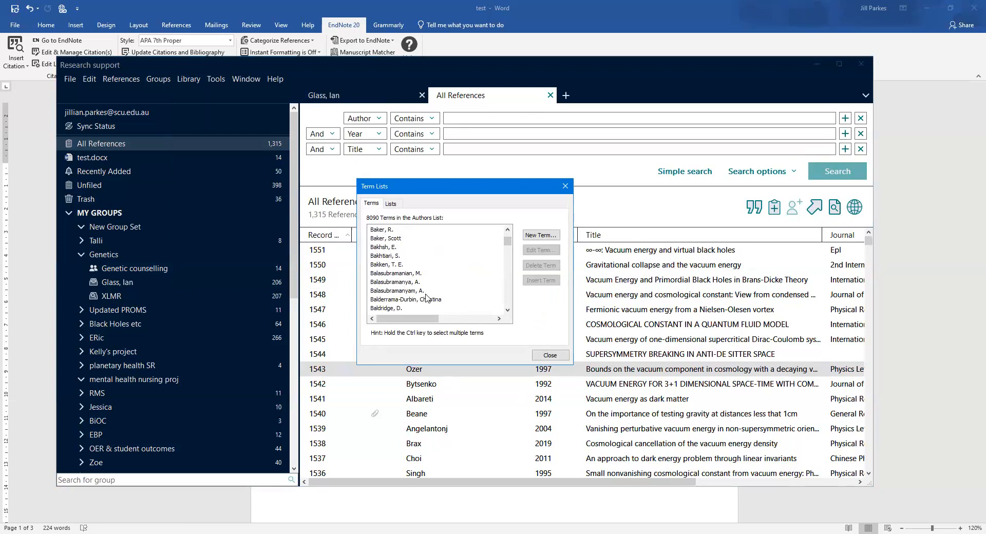
pyautogui.scroll(-5, 385, 272)
pyautogui.scroll(-6, 382, 273)
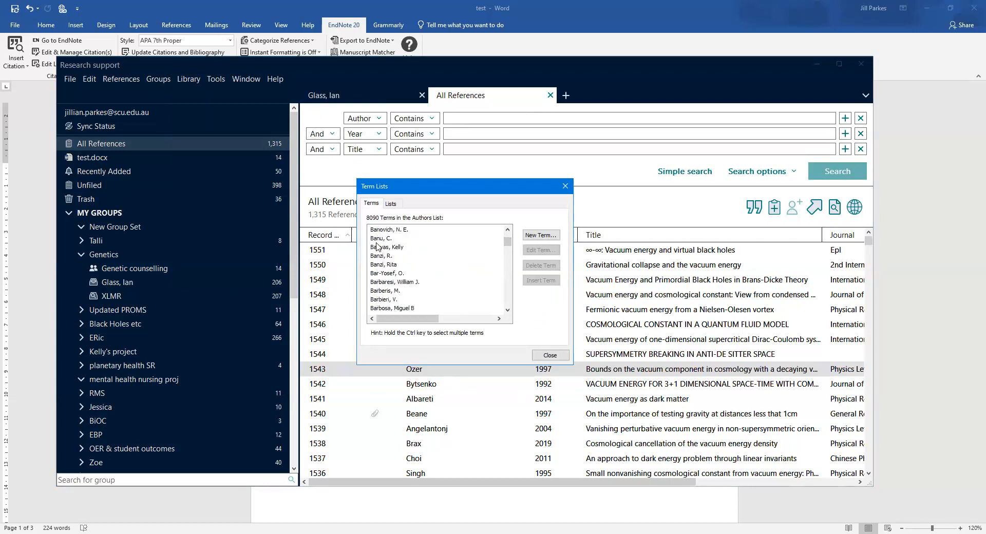
pyautogui.scroll(-5, 375, 247)
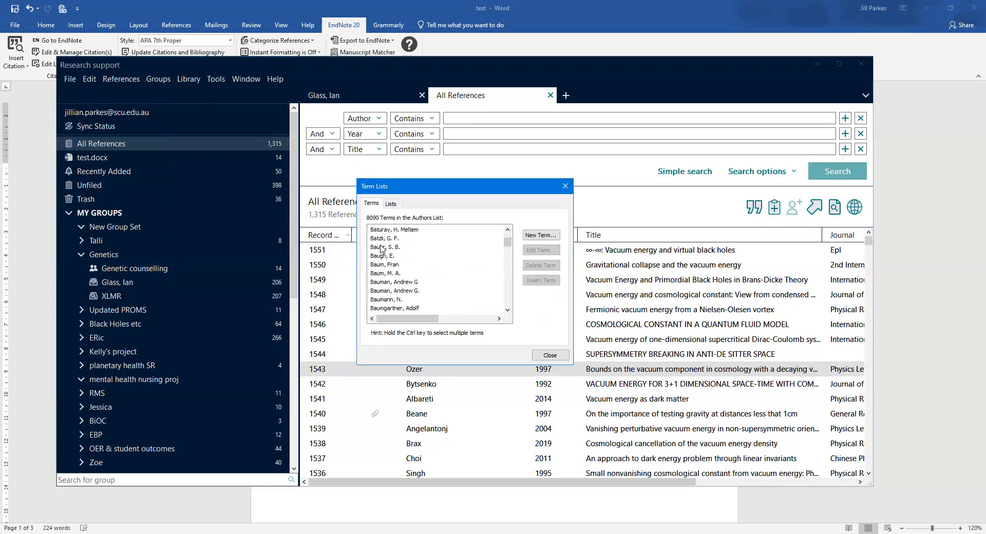
pyautogui.scroll(-8, 400, 254)
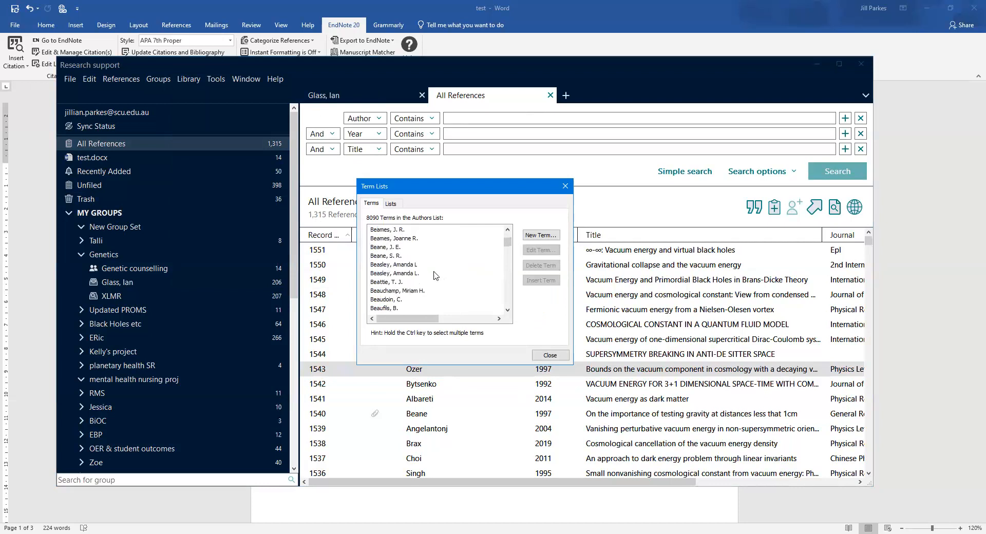
pyautogui.moveTo(507, 242); pyautogui.dragTo(505, 272)
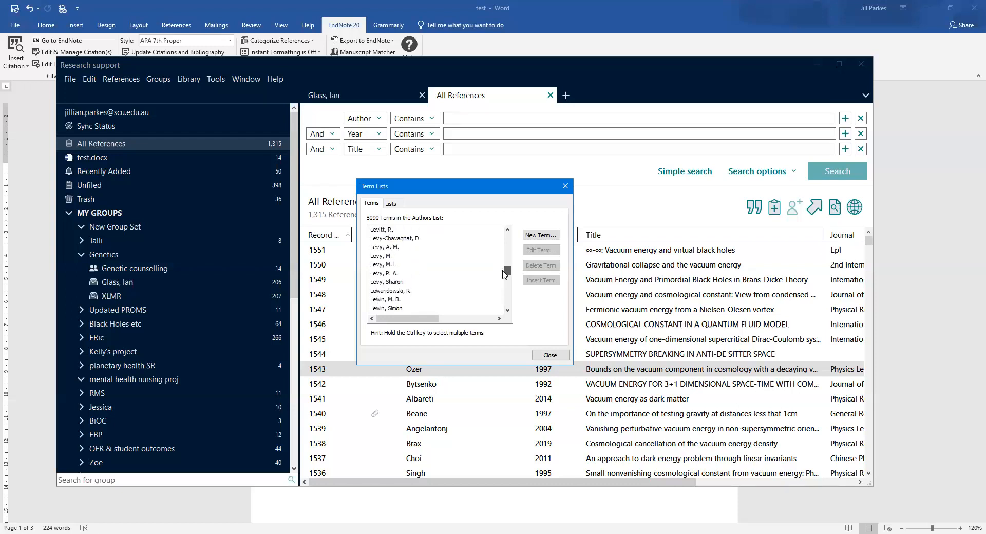
# Switch to Word and try to update the test document's citations and bibliography, then return to the EndNote term list
pyautogui.click(450, 510)
pyautogui.scroll(-10, 366, 399)
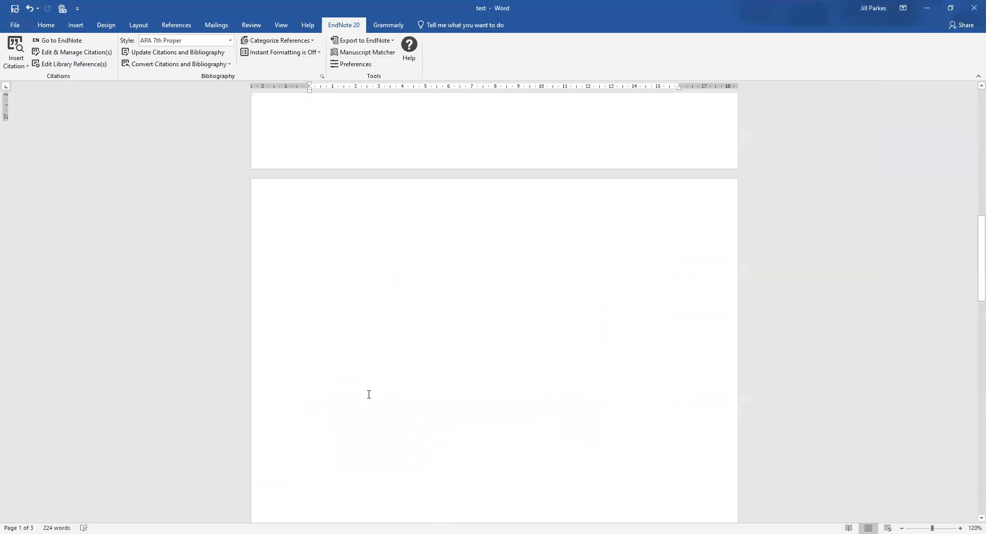
pyautogui.scroll(-10, 372, 390)
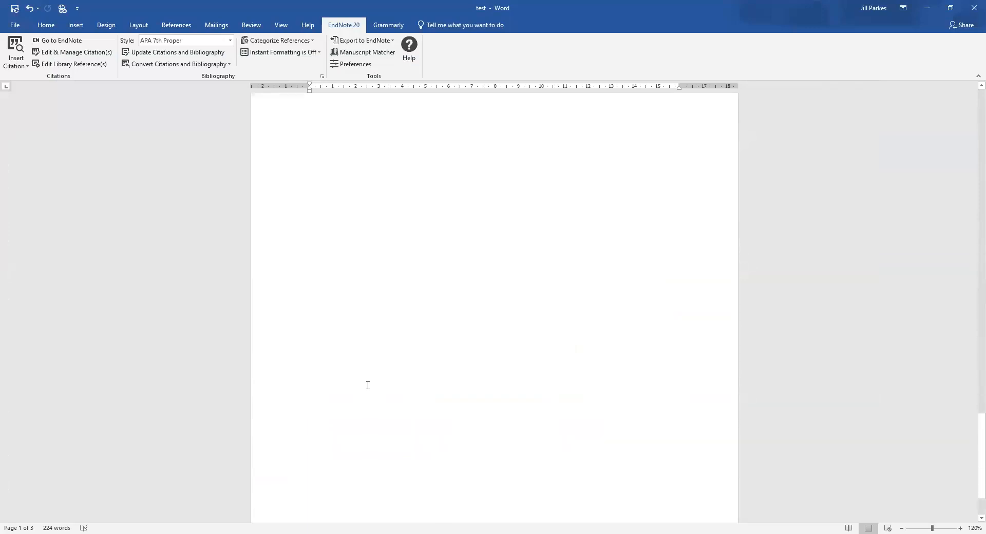
pyautogui.scroll(5, 383, 374)
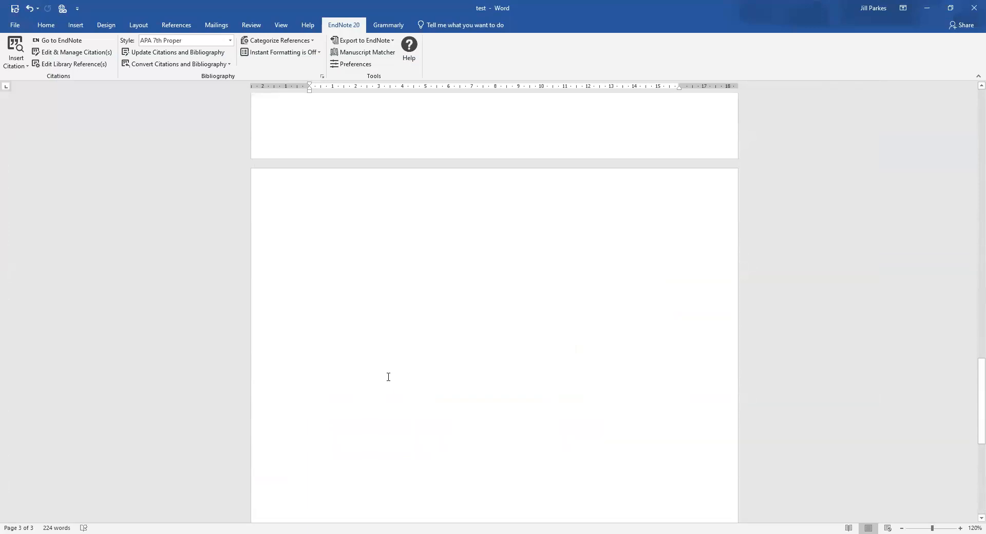
pyautogui.click(164, 54)
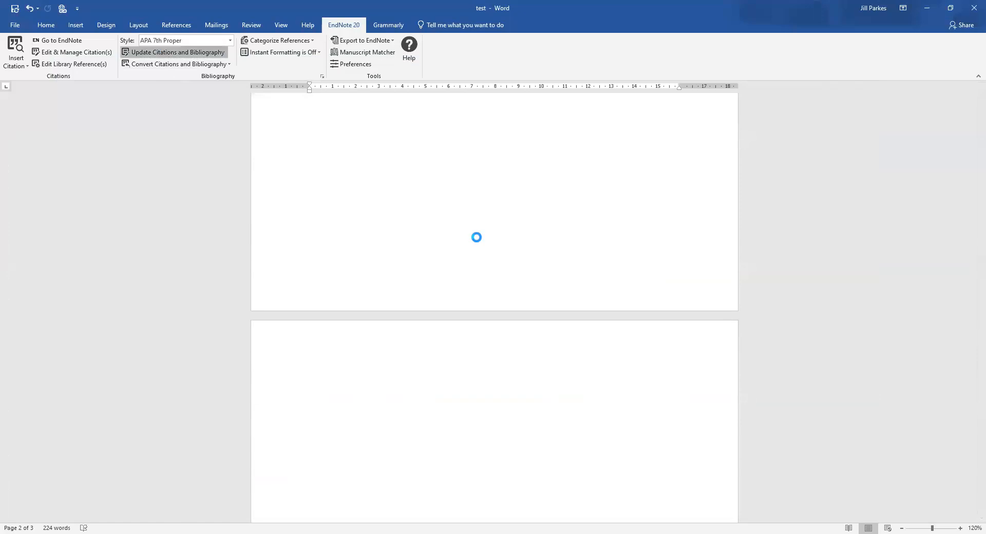
pyautogui.click(570, 310)
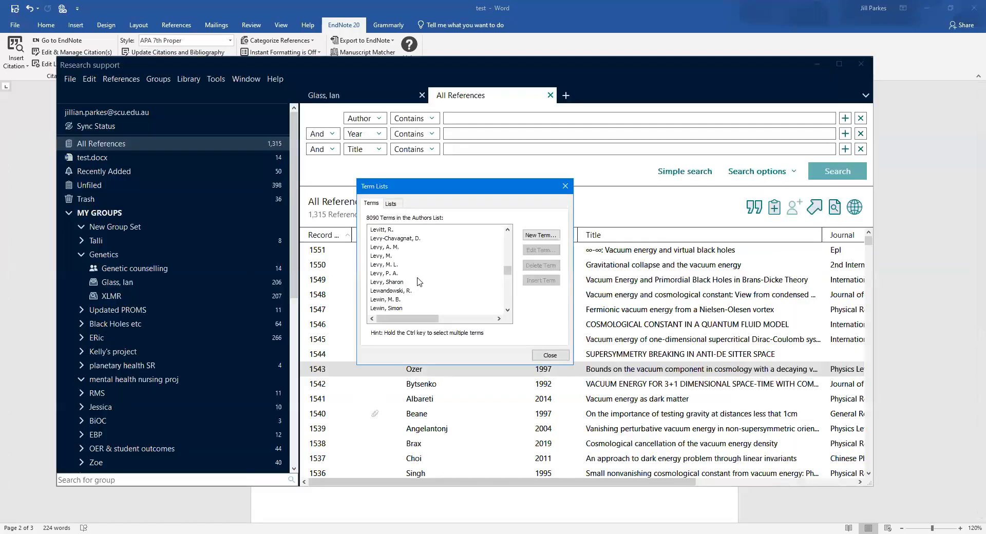
# Find the duplicated full author name among the G entries, delete its variant with the trailing full stop, and close the term lists
pyautogui.scroll(-10, 417, 281)
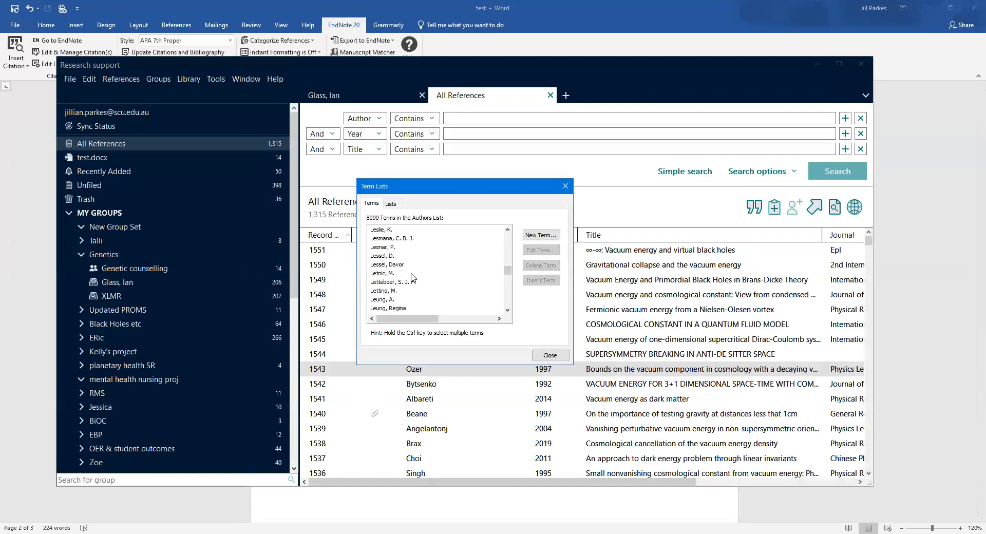
pyautogui.scroll(10, 413, 280)
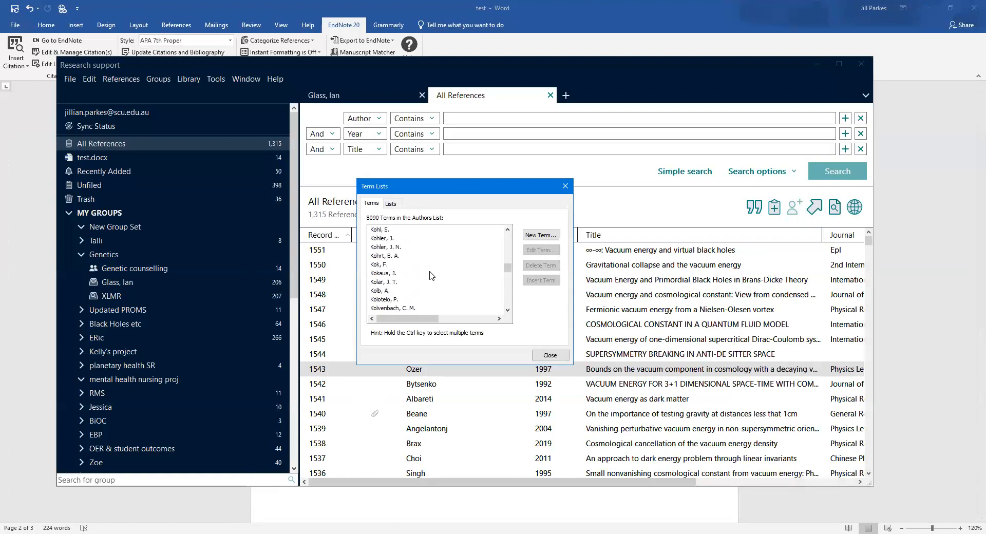
pyautogui.scroll(10, 443, 272)
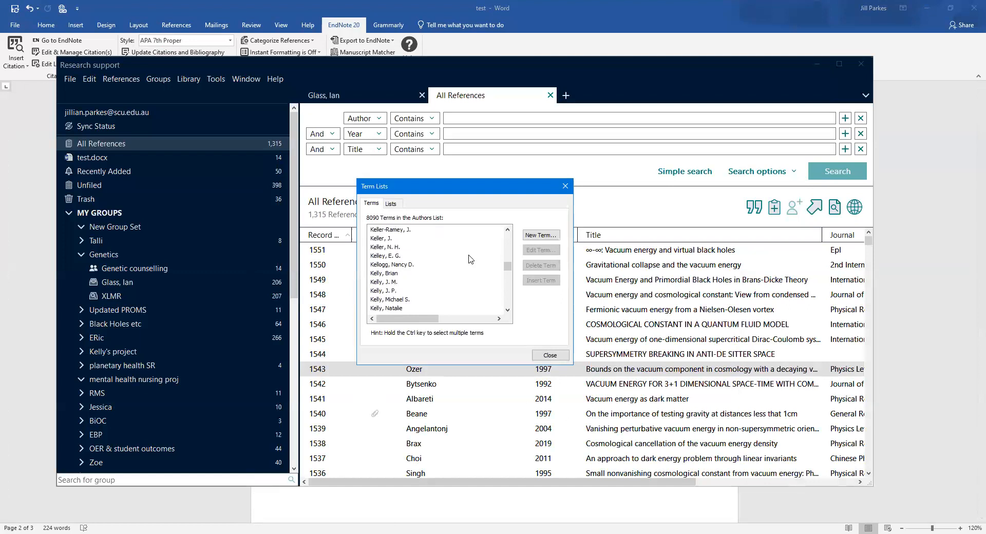
pyautogui.scroll(4, 472, 262)
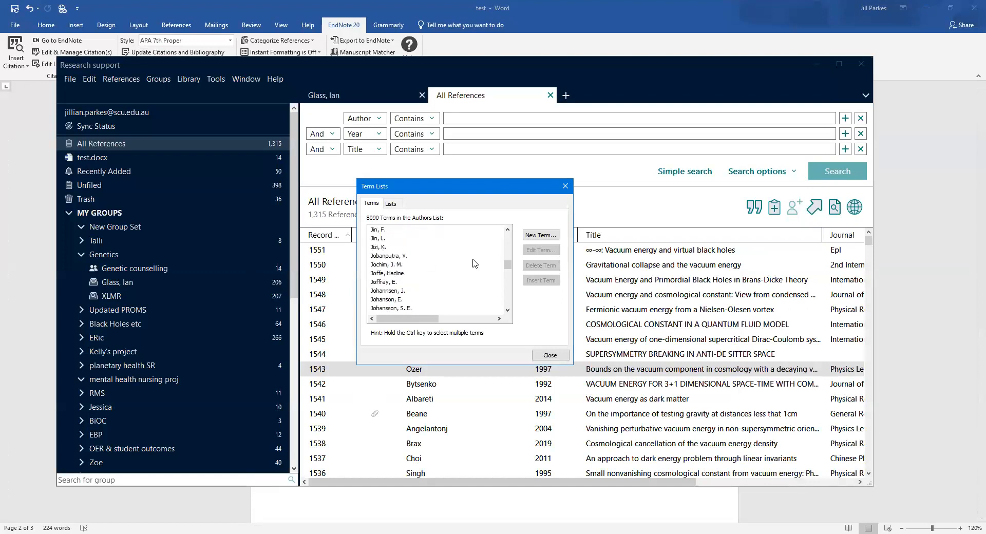
pyautogui.scroll(10, 475, 263)
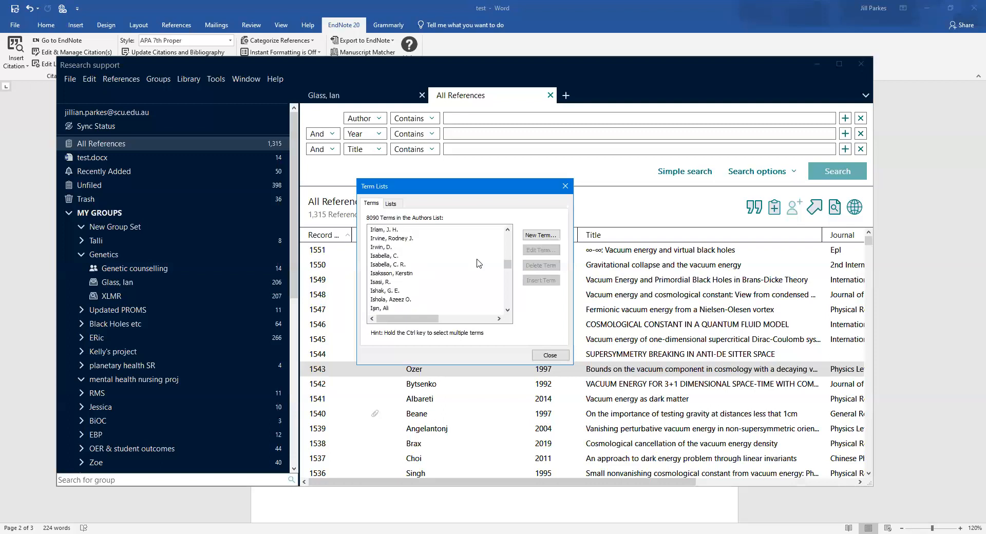
pyautogui.scroll(5, 478, 264)
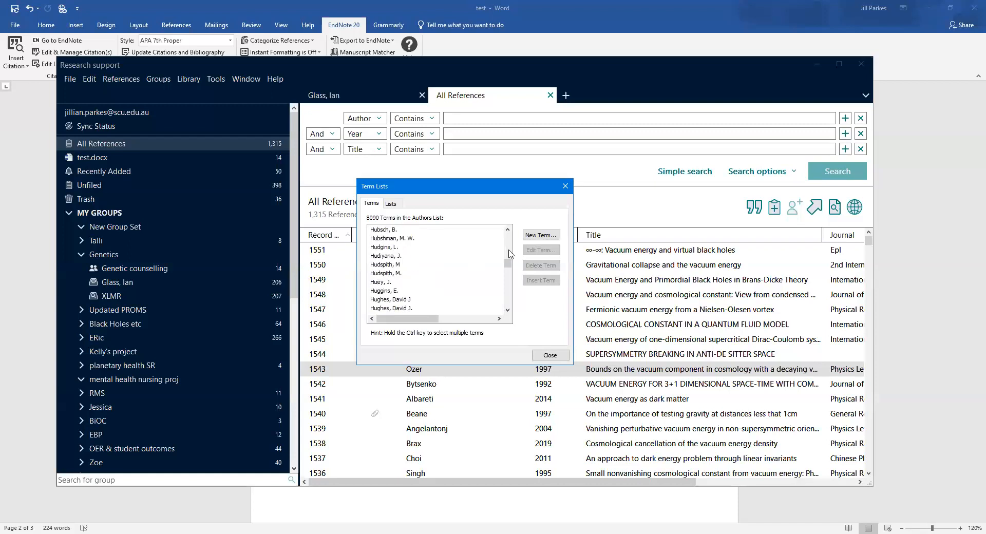
pyautogui.scroll(5, 508, 264)
pyautogui.scroll(10, 509, 264)
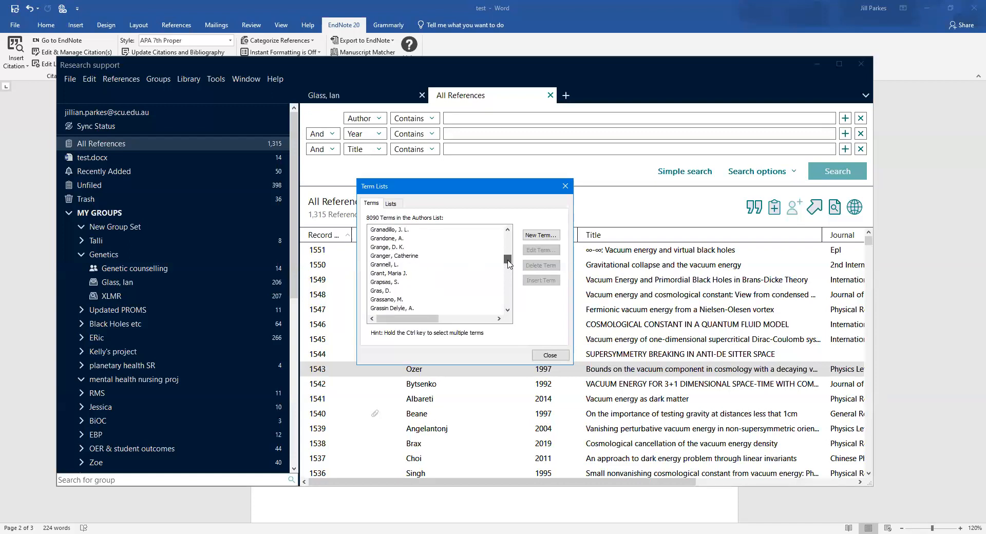
pyautogui.scroll(10, 465, 247)
pyautogui.scroll(10, 456, 262)
pyautogui.scroll(2, 452, 264)
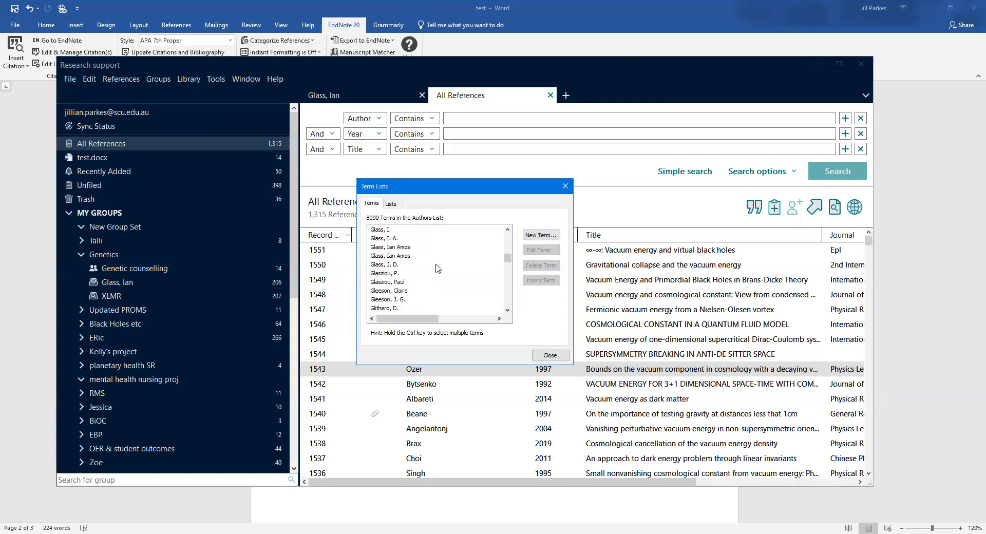
pyautogui.click(386, 257)
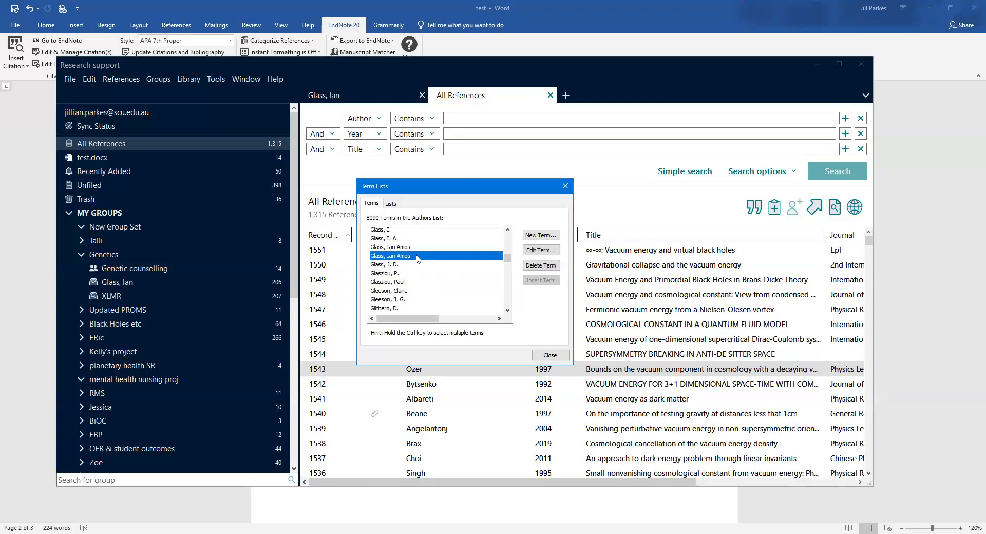
pyautogui.click(537, 269)
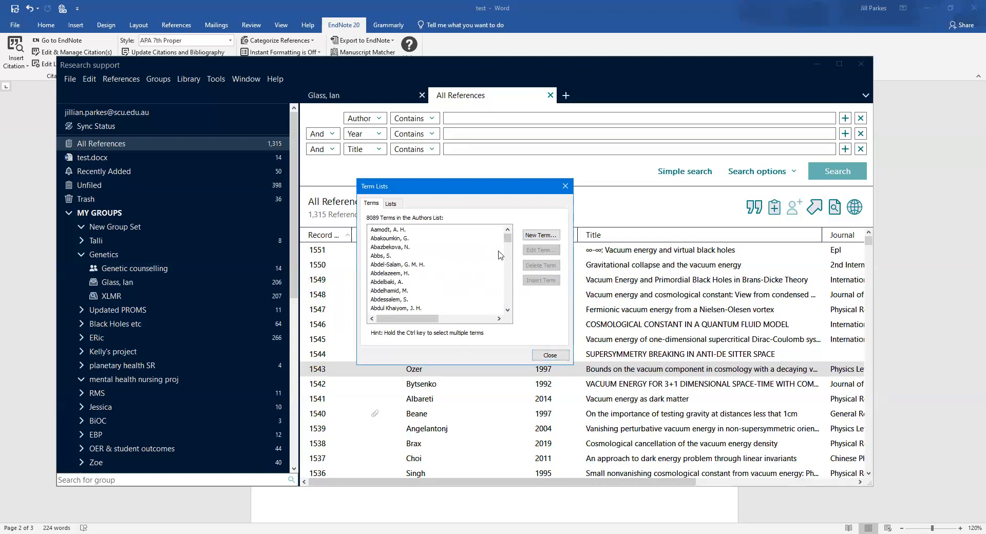
pyautogui.click(559, 358)
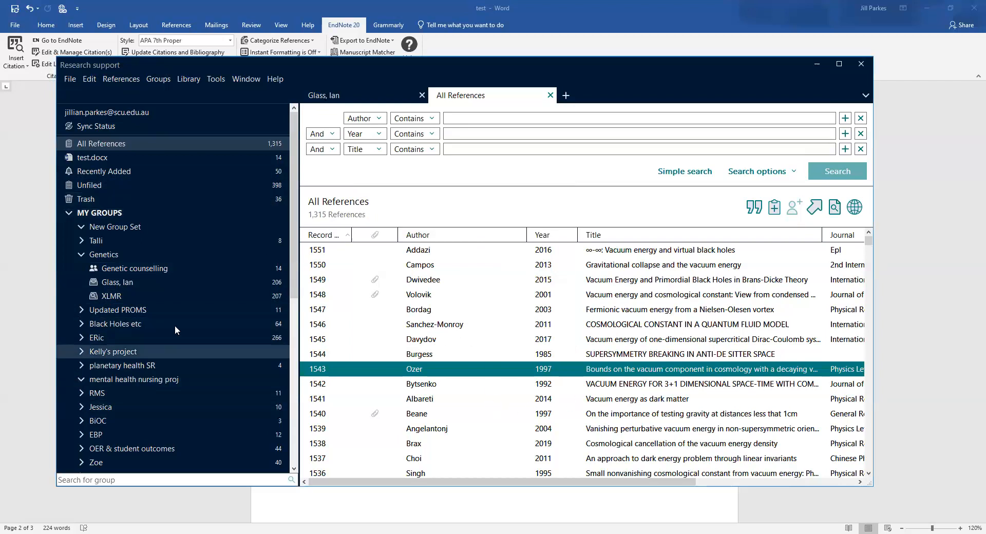
# View the references in the author-named group of the Genetics set, and return to All References
pyautogui.click(188, 282)
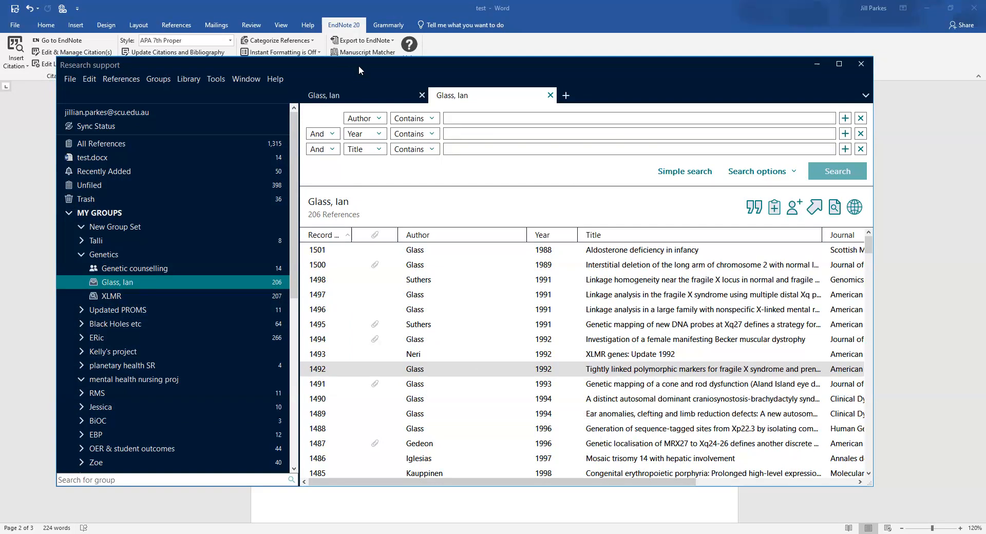
pyautogui.moveTo(359, 67); pyautogui.dragTo(355, 59)
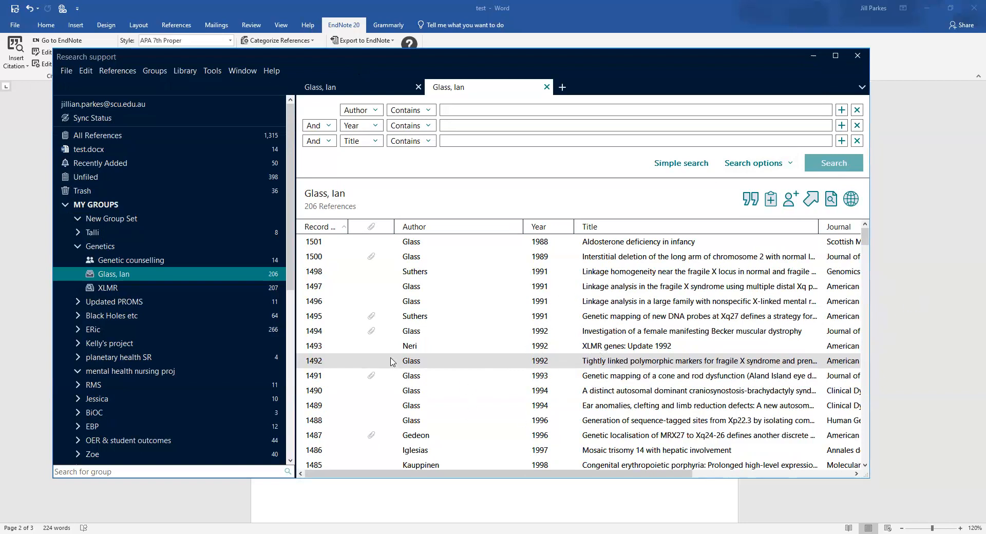
pyautogui.click(126, 137)
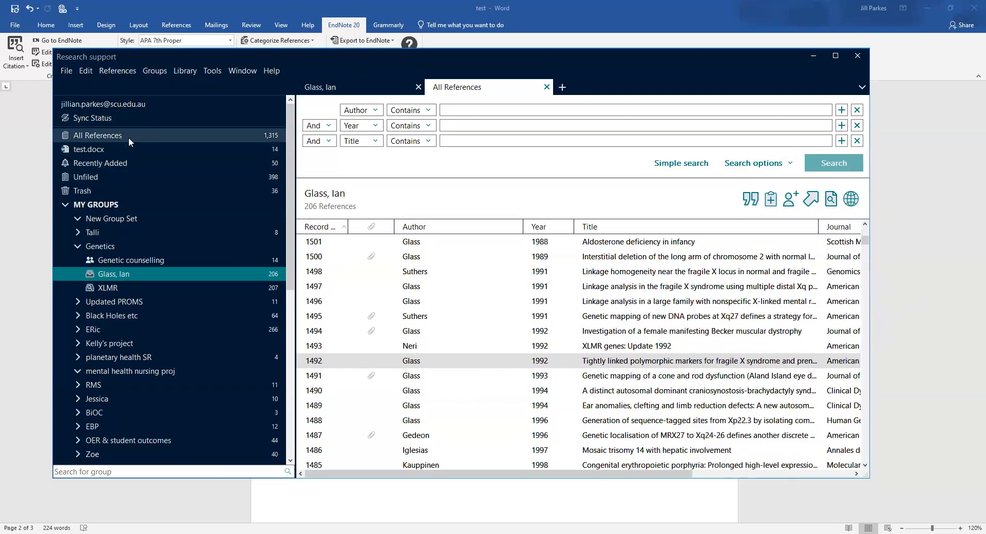
pyautogui.click(66, 75)
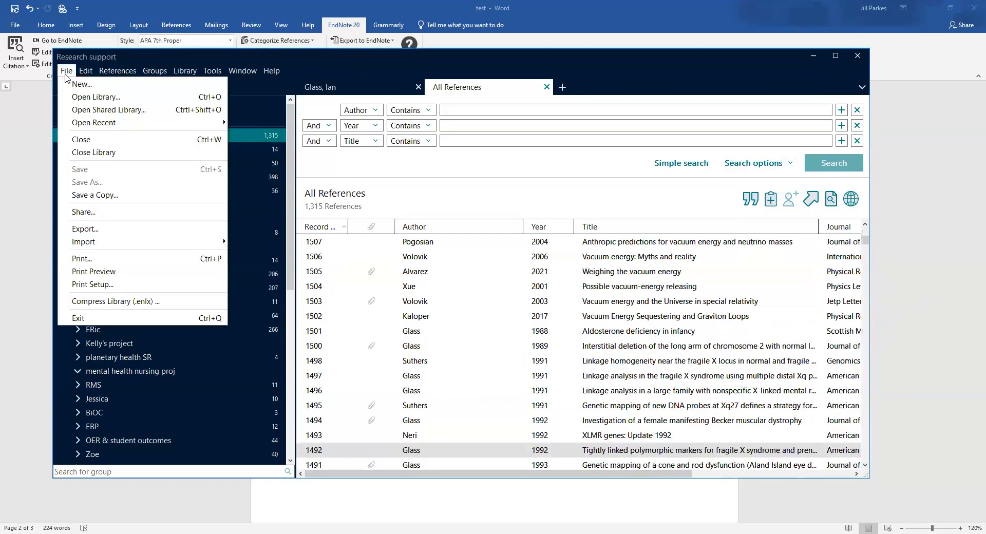
pyautogui.click(215, 72)
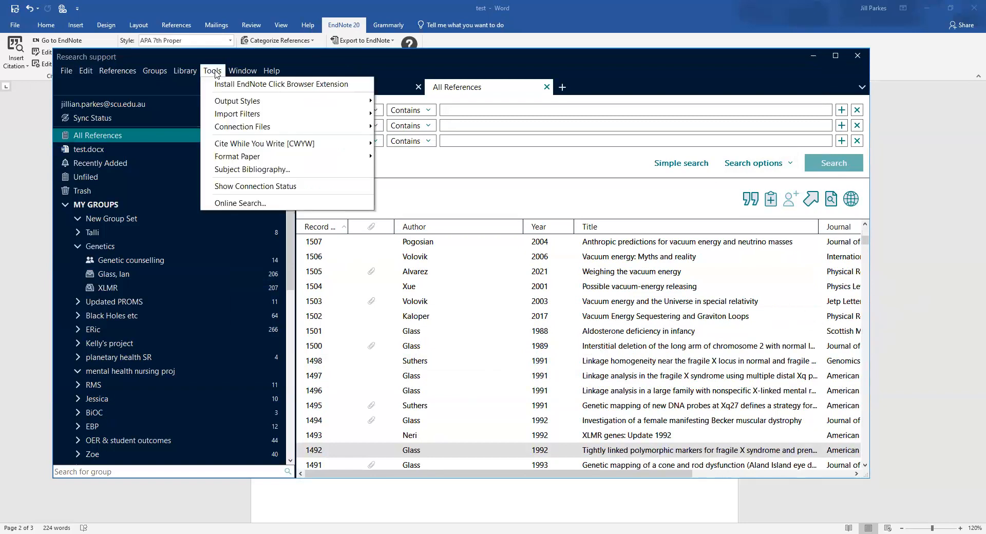
pyautogui.click(185, 72)
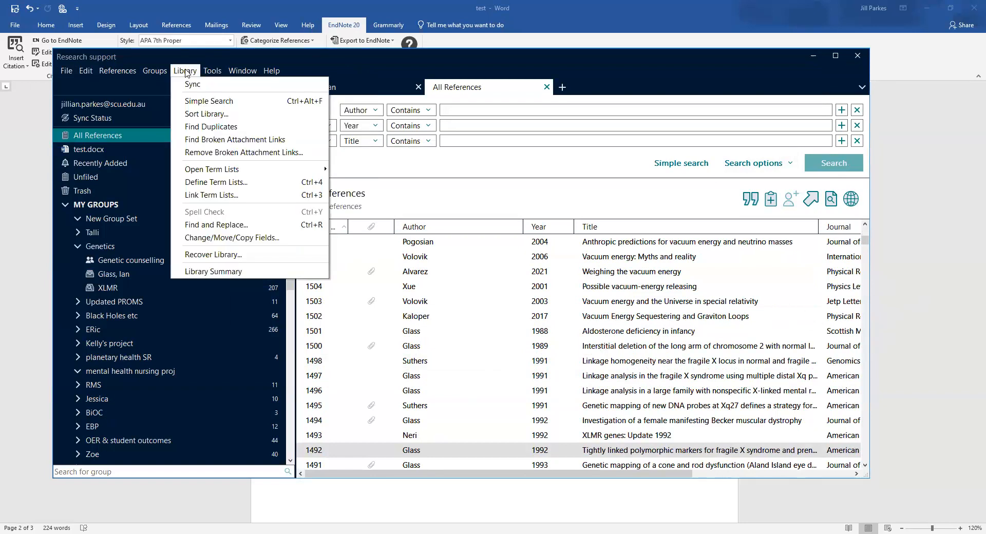
pyautogui.click(177, 73)
pyautogui.click(86, 72)
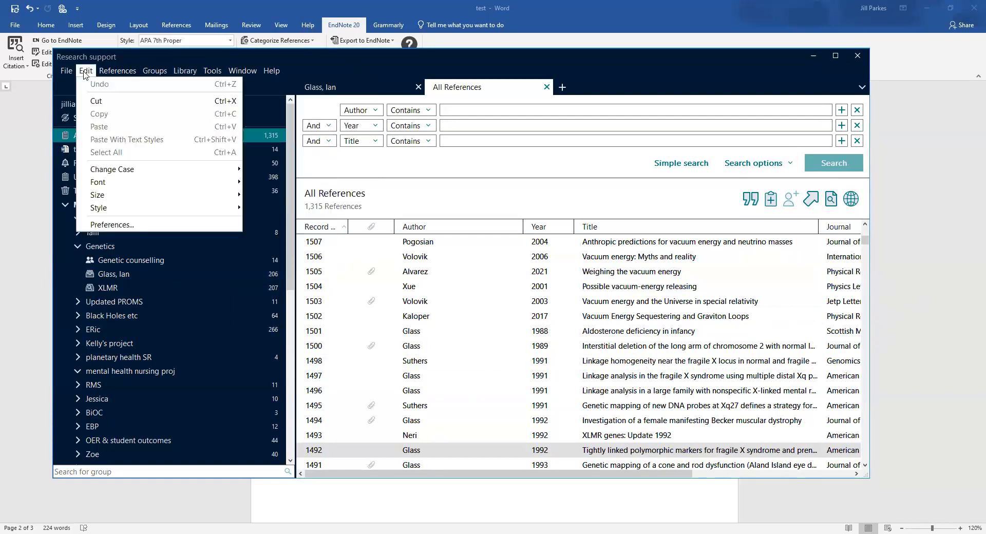
pyautogui.click(67, 72)
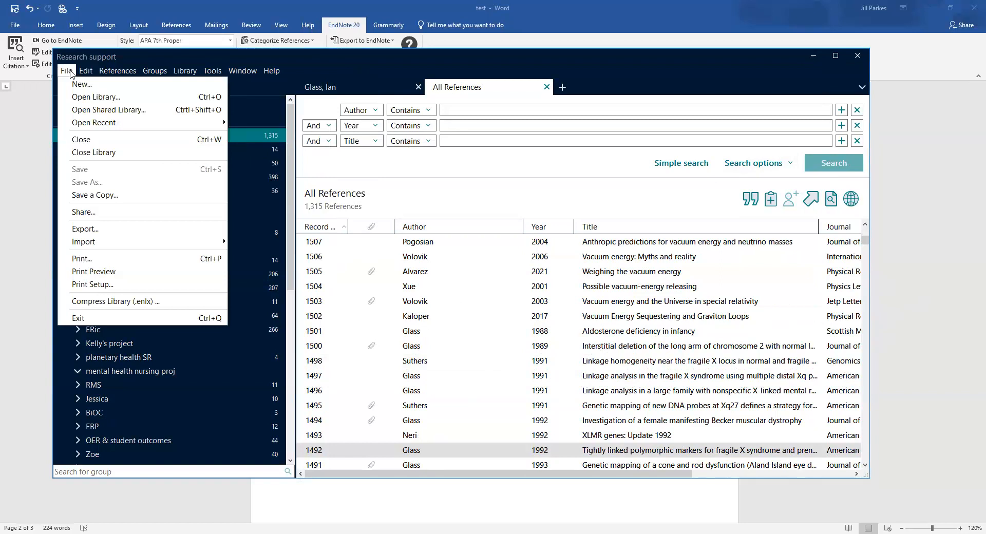
pyautogui.click(212, 72)
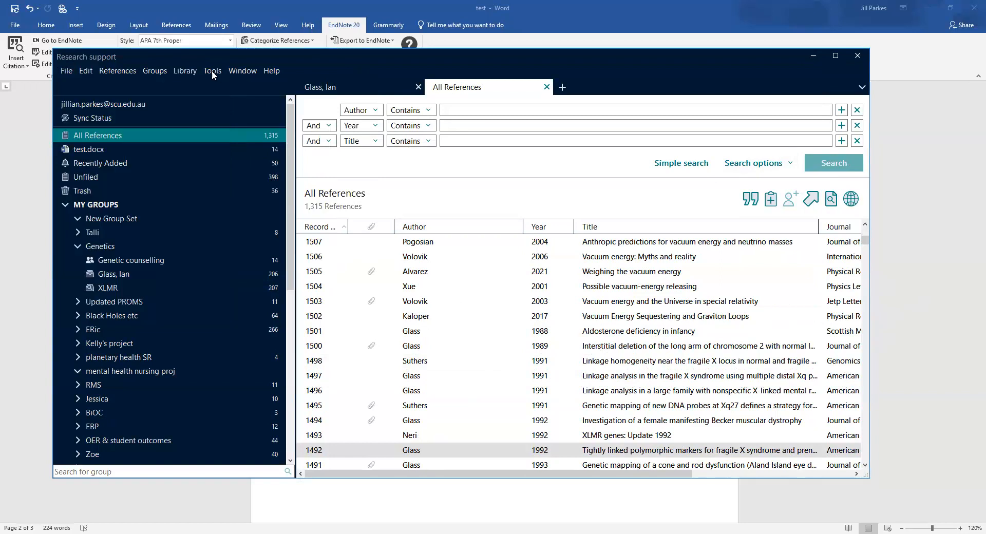
pyautogui.click(211, 71)
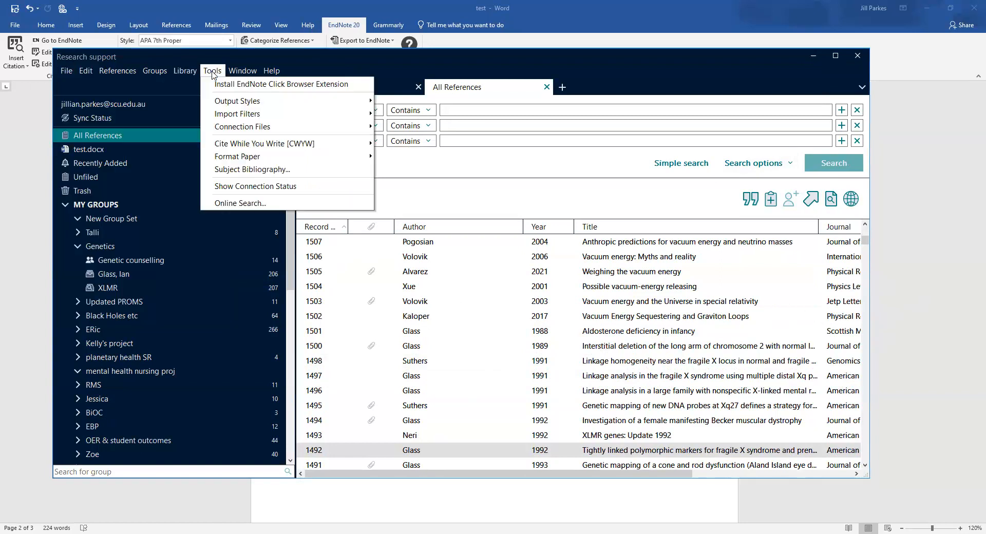
pyautogui.click(176, 70)
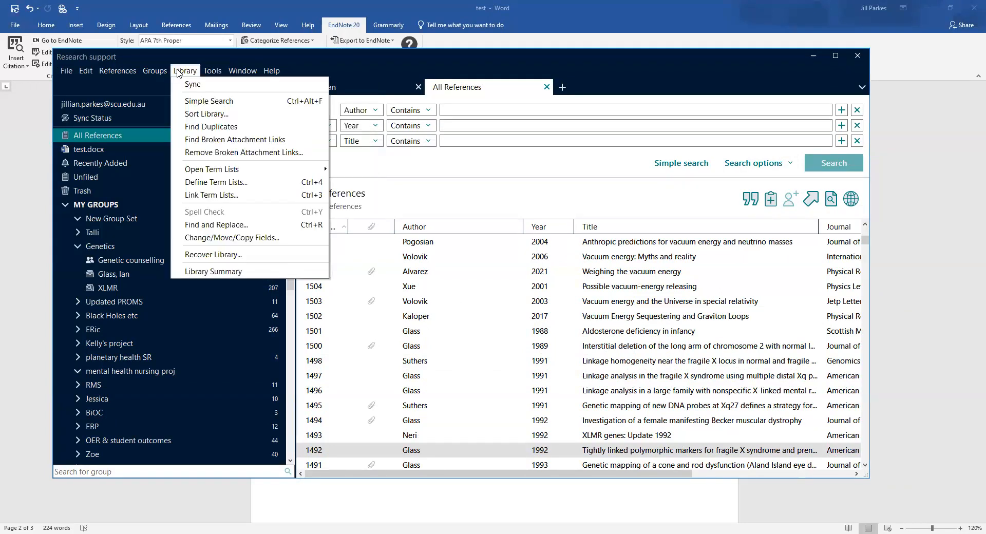
pyautogui.click(124, 72)
pyautogui.click(124, 72)
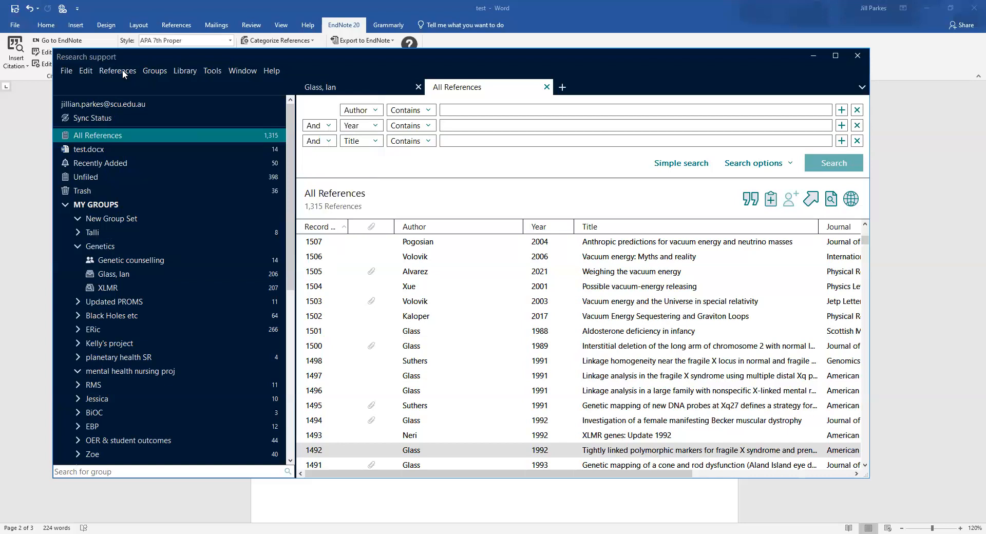
pyautogui.click(122, 70)
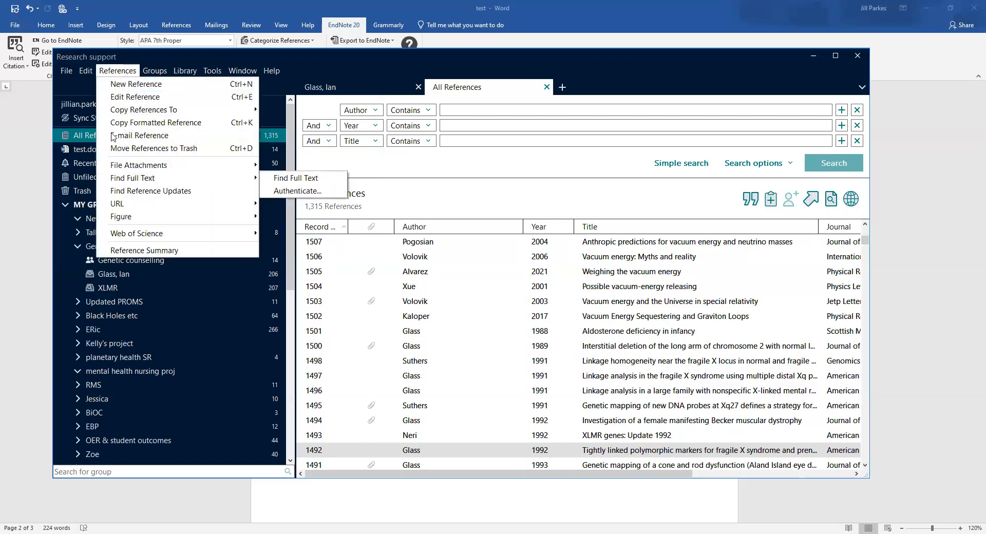
pyautogui.click(86, 70)
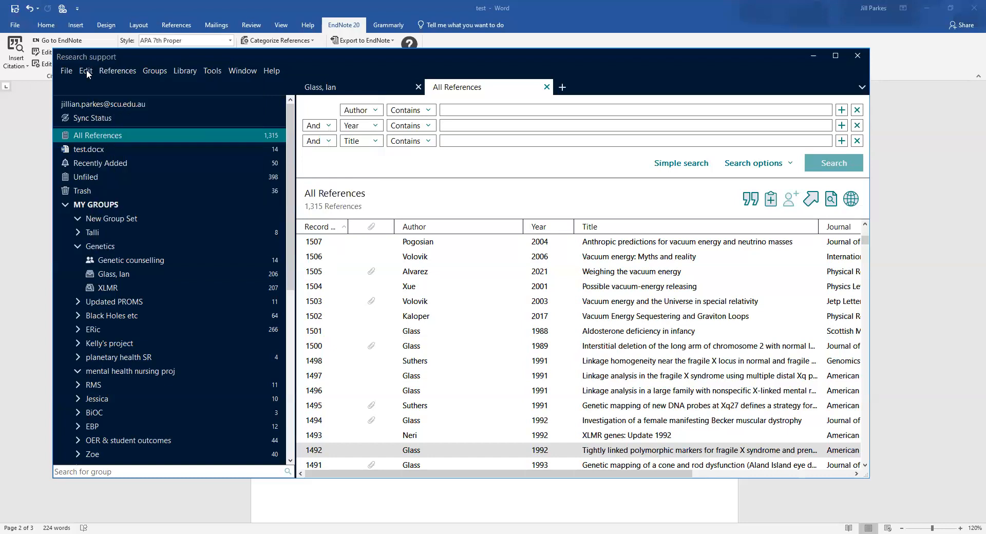
pyautogui.click(87, 70)
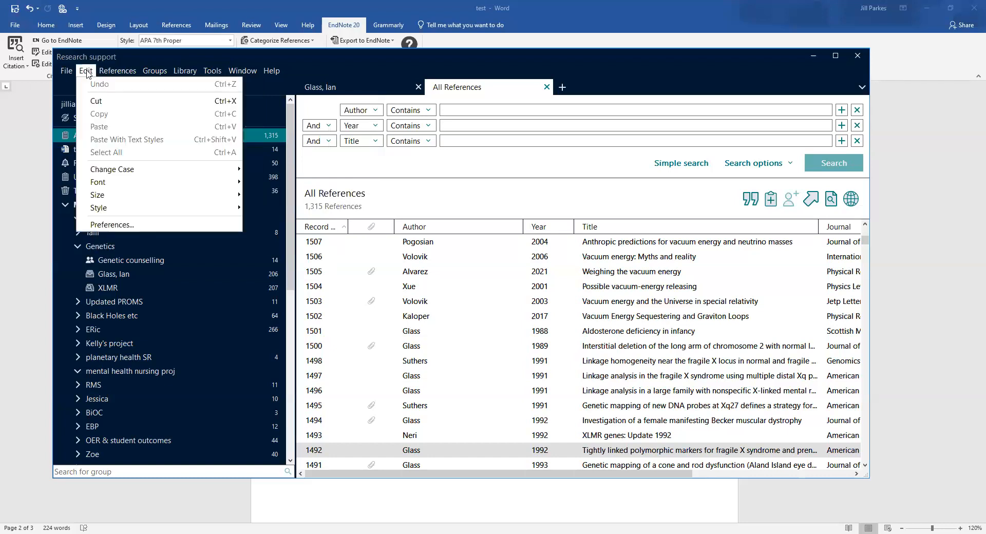
pyautogui.click(66, 72)
pyautogui.click(65, 71)
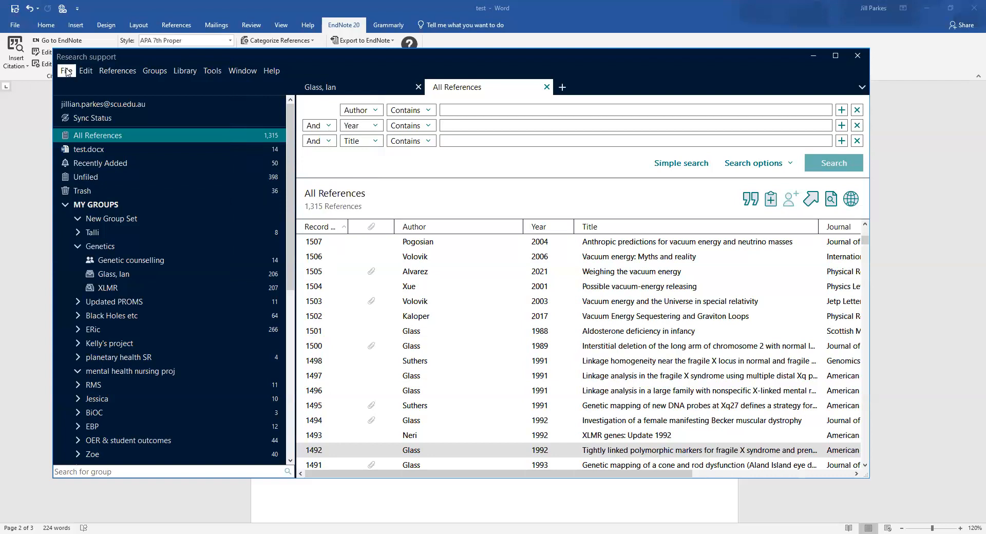
pyautogui.click(66, 72)
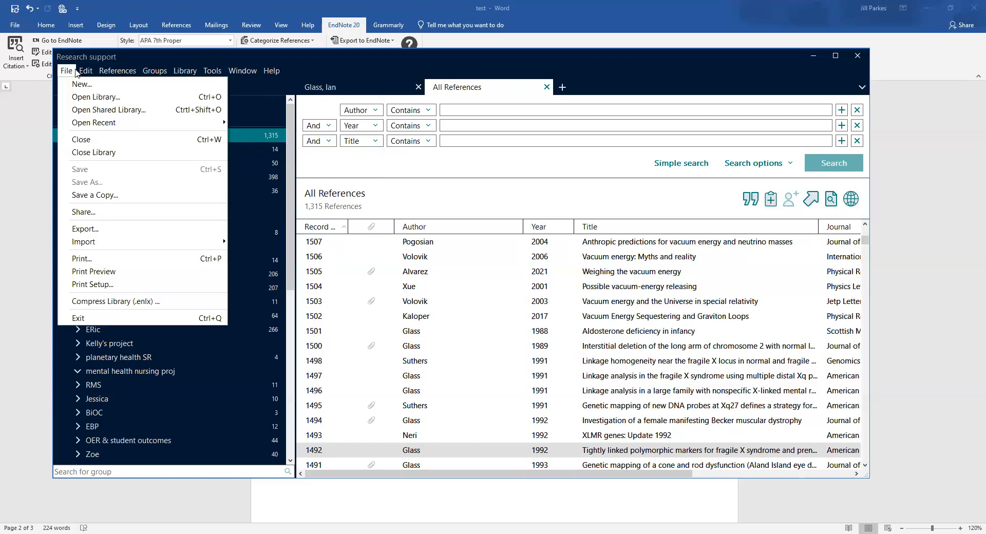
pyautogui.moveTo(93, 71)
pyautogui.click(213, 71)
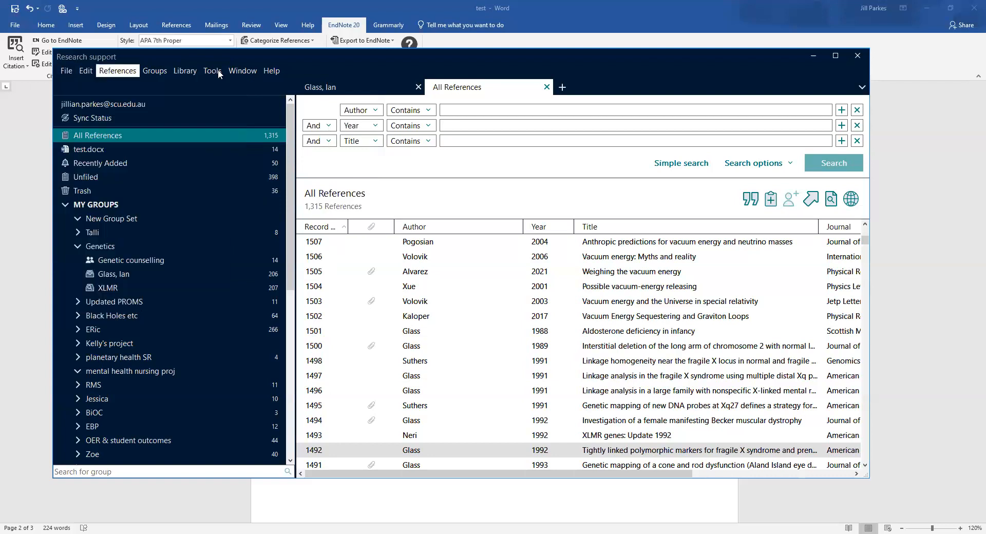
# Set up a Find and Replace in the Author field from the author's initialled name to the full name, and cancel it
pyautogui.click(213, 72)
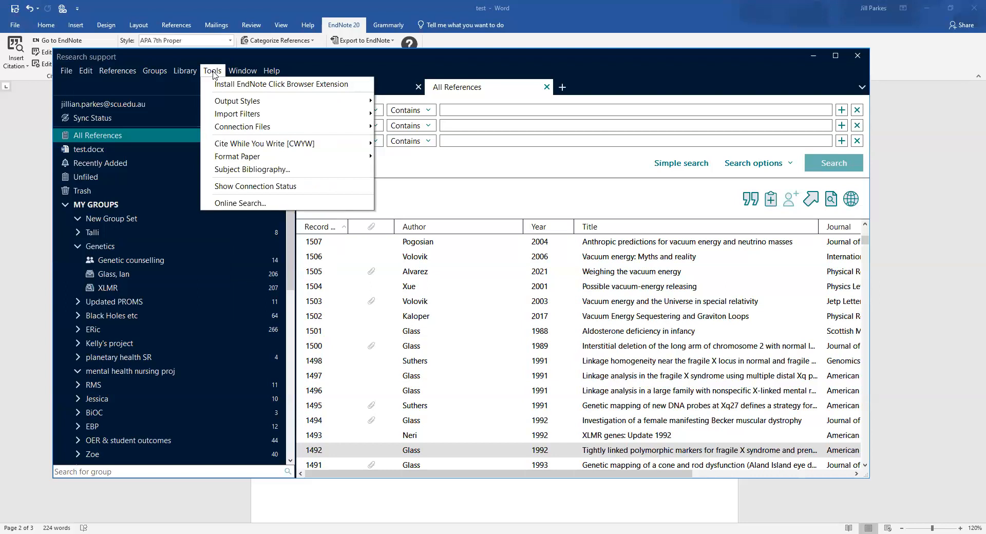
pyautogui.moveTo(184, 75)
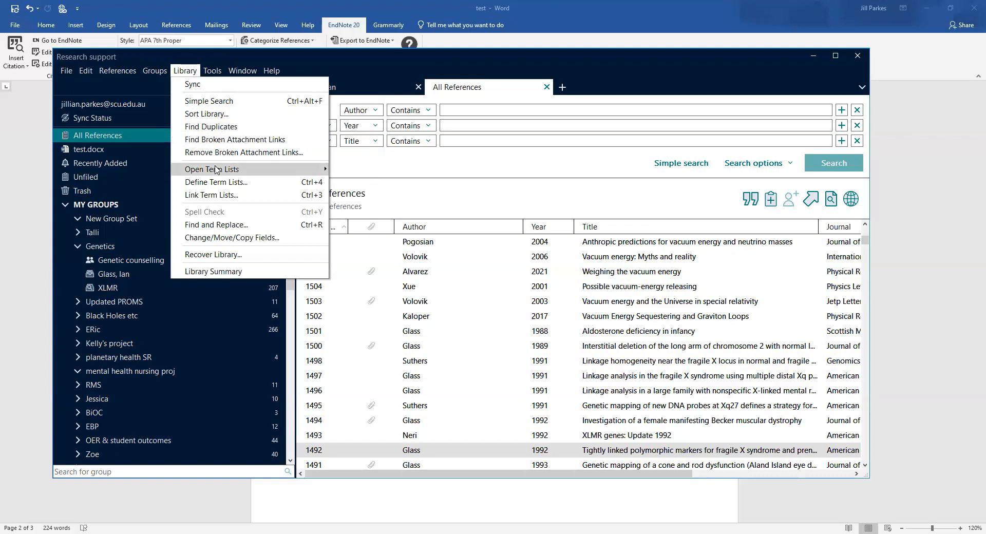
pyautogui.click(216, 224)
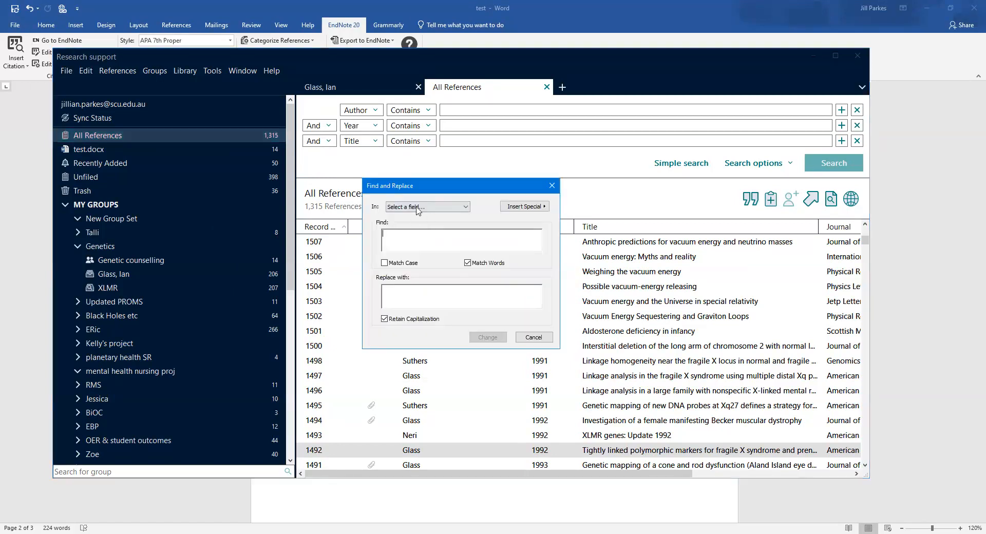
pyautogui.click(420, 207)
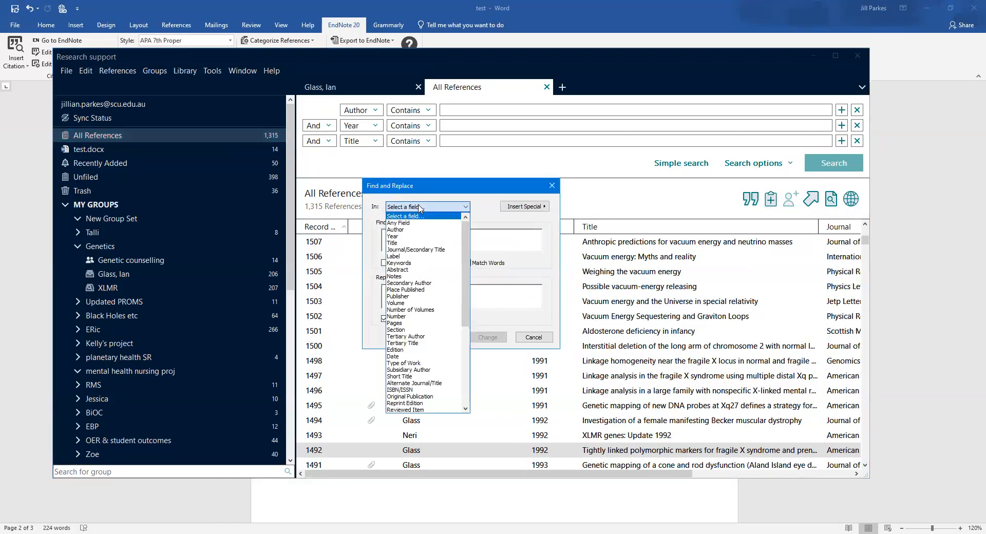
pyautogui.click(417, 229)
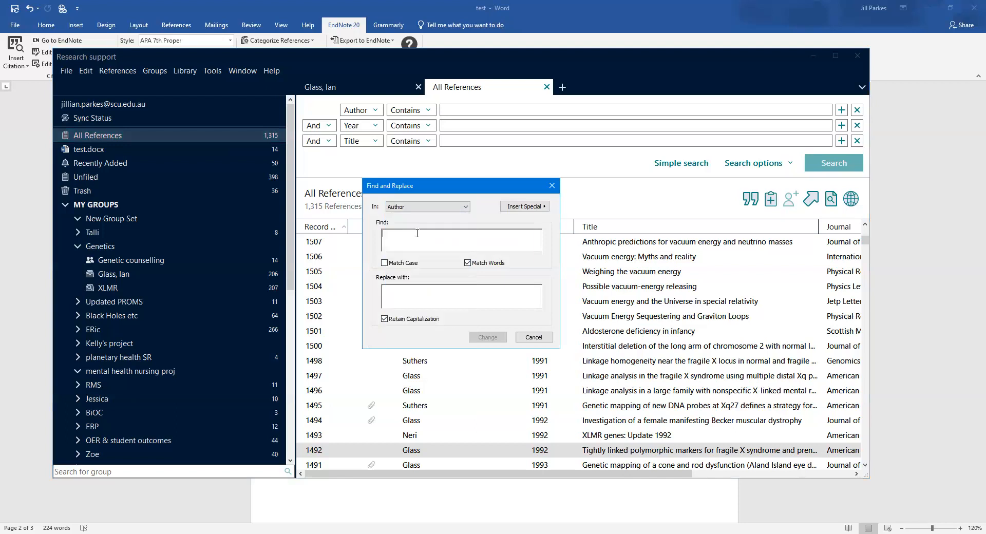
pyautogui.write('Glass, I.A.')
pyautogui.click(429, 289)
pyautogui.write('Glass, Ian Amos')
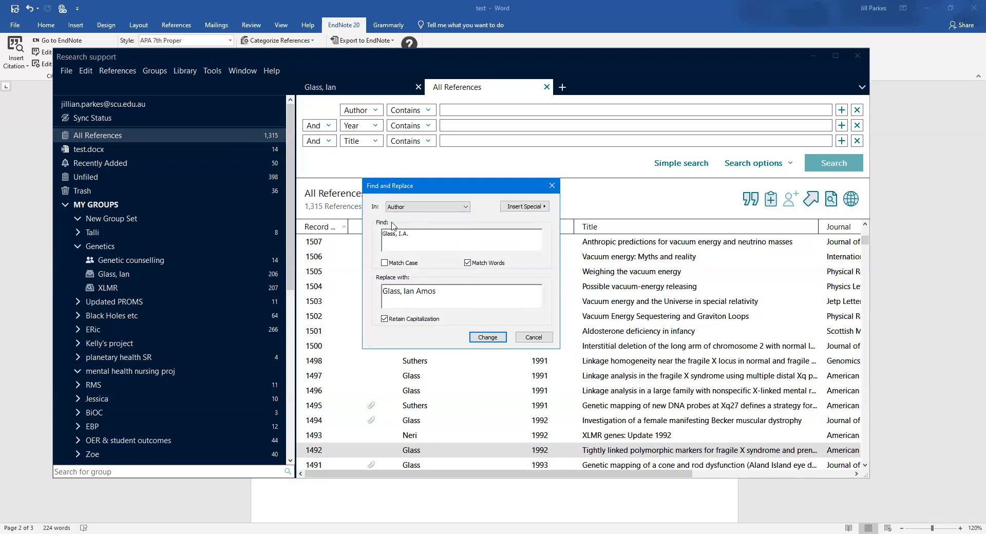
pyautogui.moveTo(409, 233); pyautogui.dragTo(379, 233)
pyautogui.moveTo(445, 291); pyautogui.dragTo(381, 288)
pyautogui.click(451, 297)
pyautogui.click(534, 338)
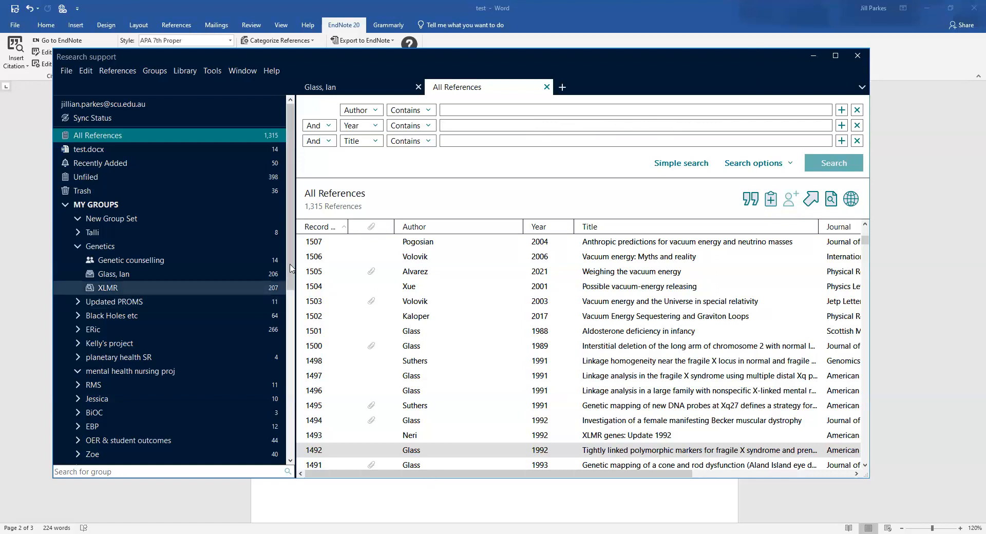
# Maximize the EndNote library window
pyautogui.scroll(-1, 231, 287)
pyautogui.scroll(1, 218, 304)
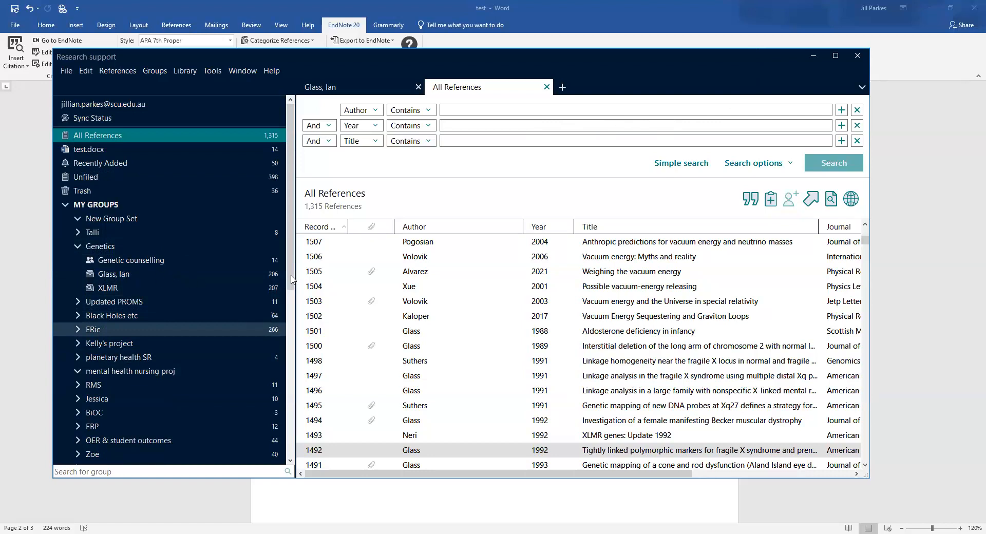
pyautogui.doubleClick(678, 50)
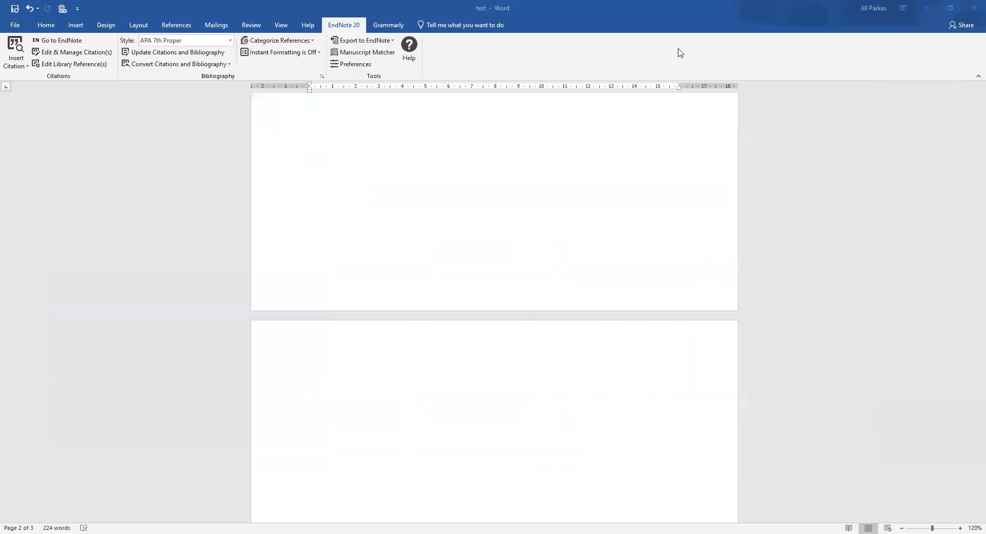